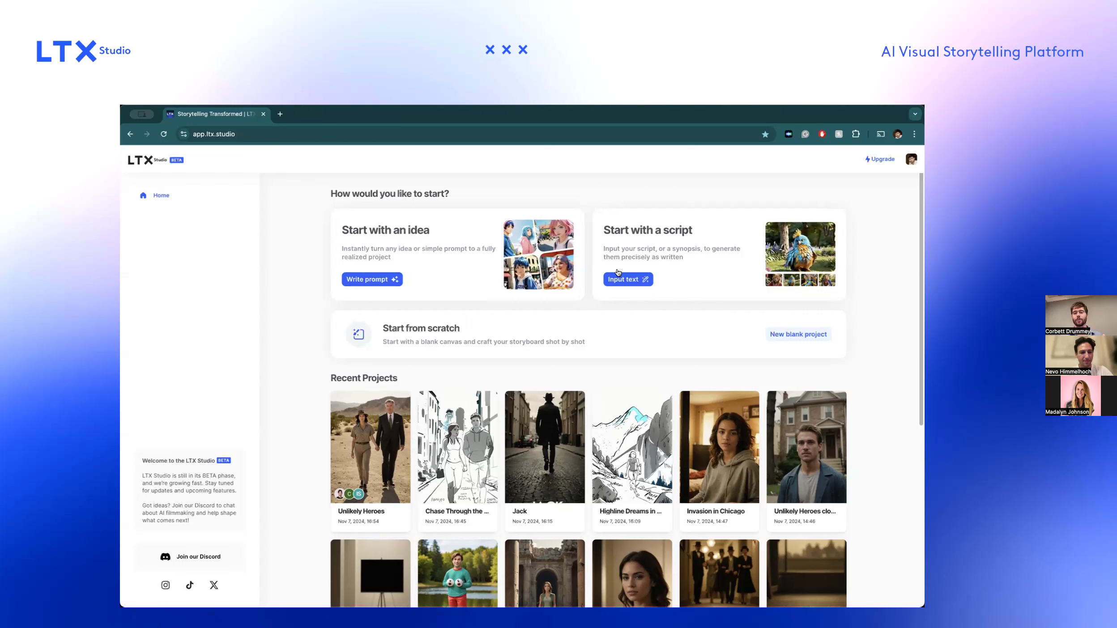
left_click(385, 280)
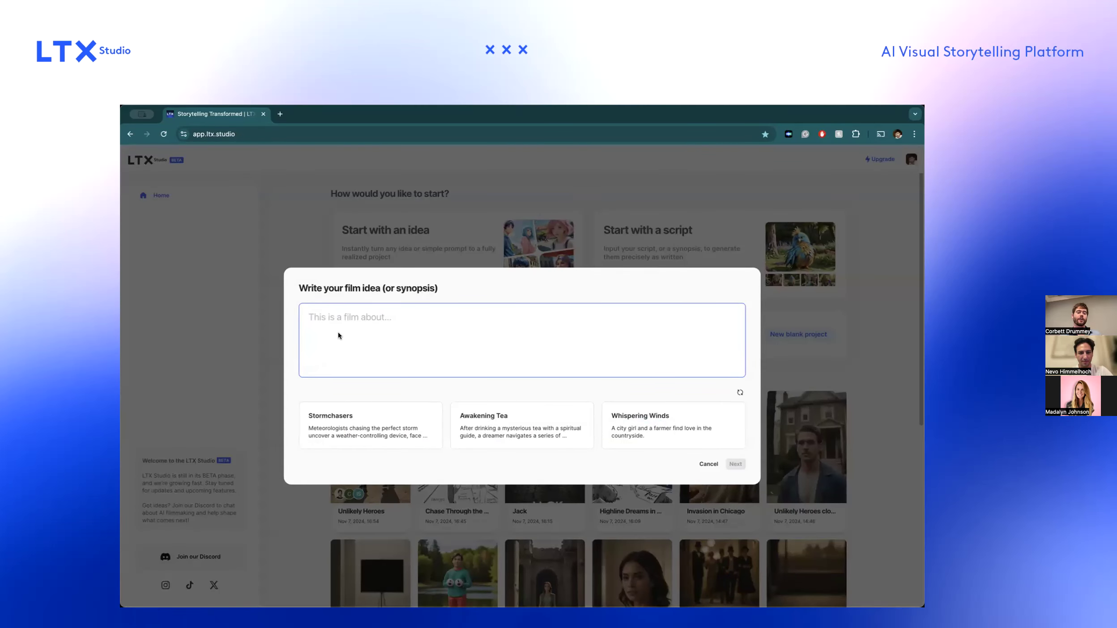
left_click(347, 429)
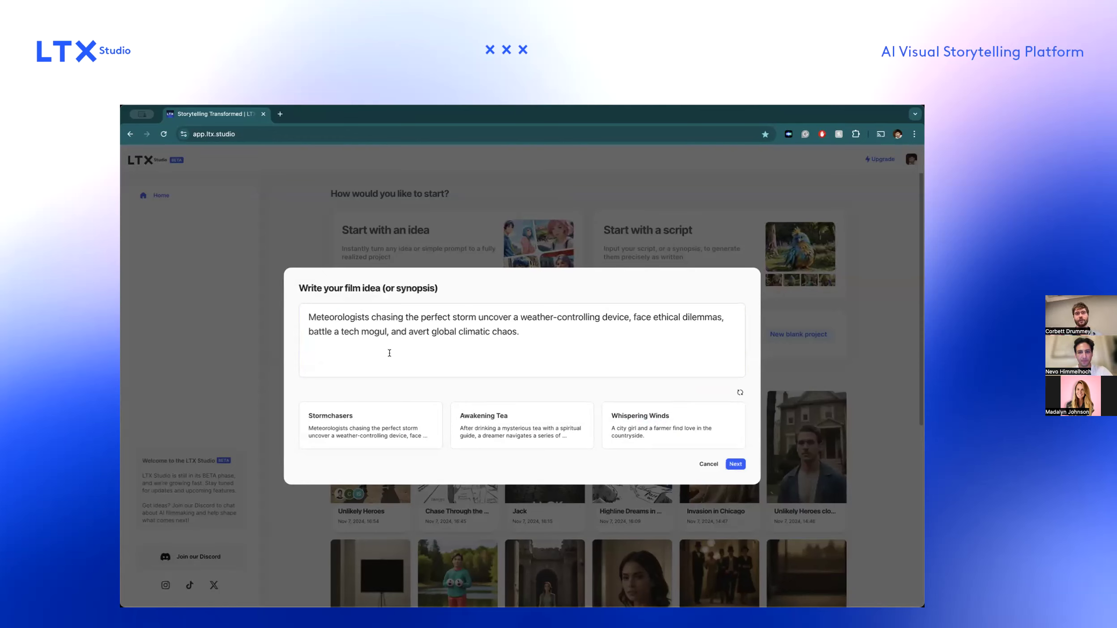
left_click(295, 254)
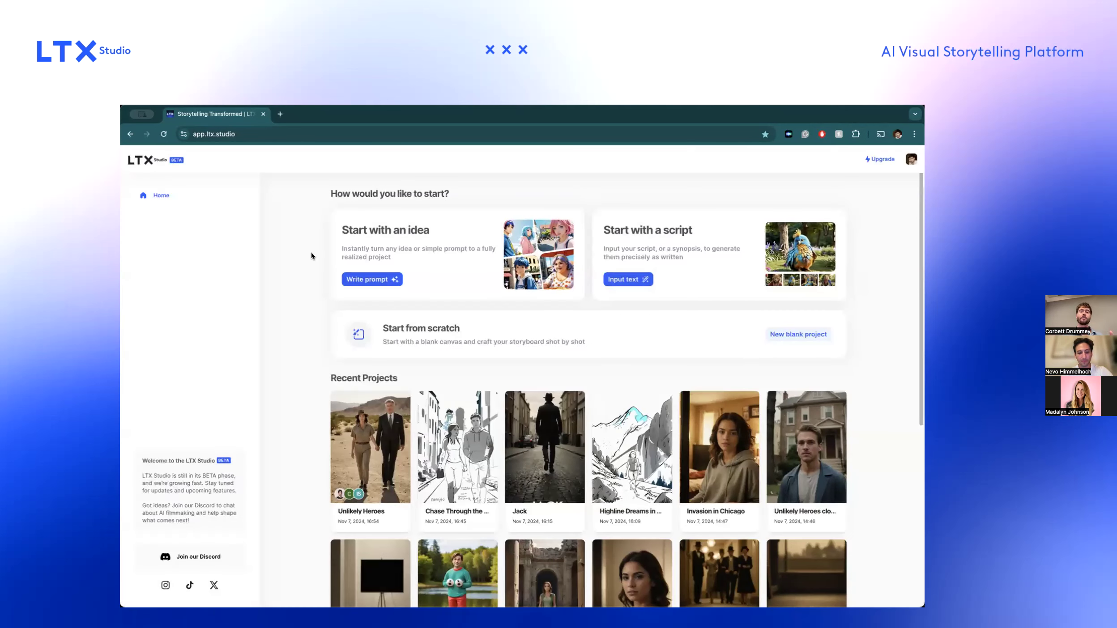
Look at the text and file upload options for starting a project from a script, and return to the home page.
left_click(624, 280)
left_click(571, 303)
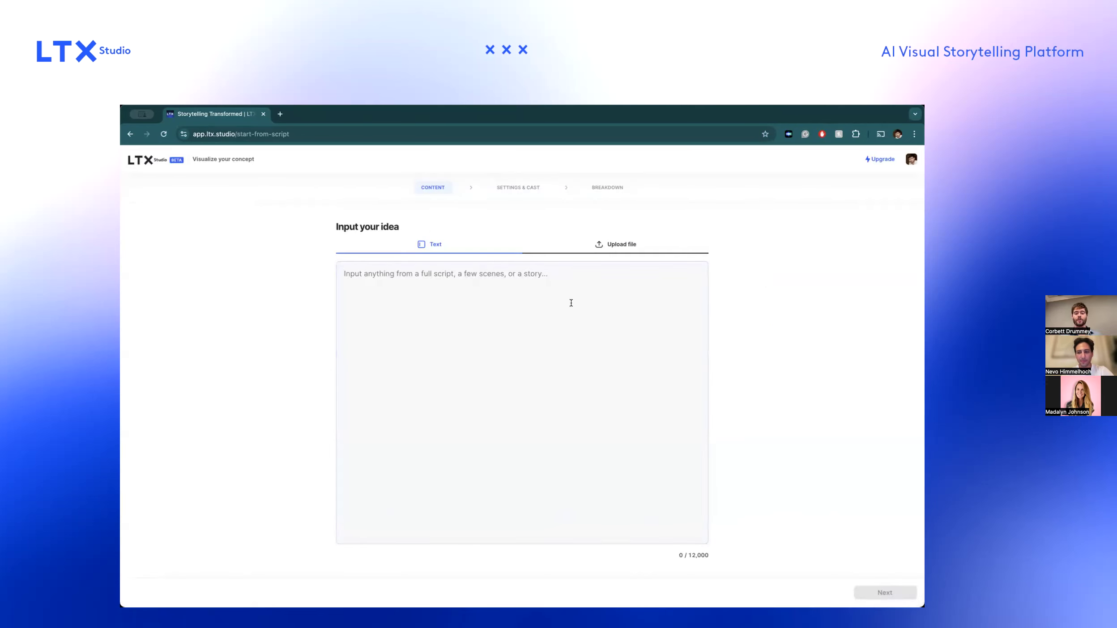
left_click(606, 245)
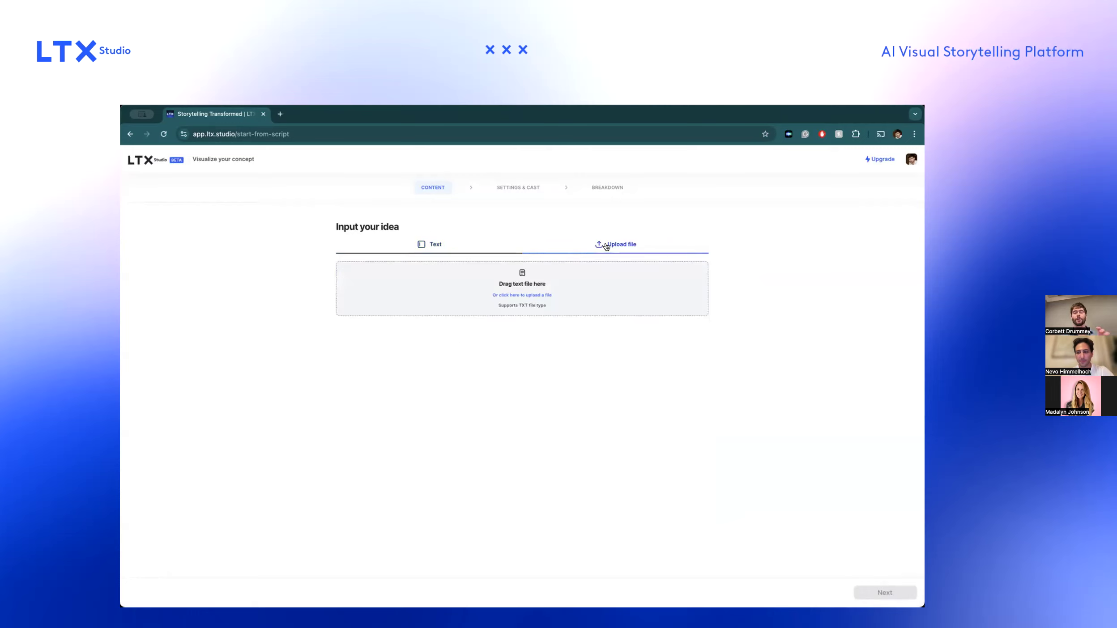
left_click(427, 245)
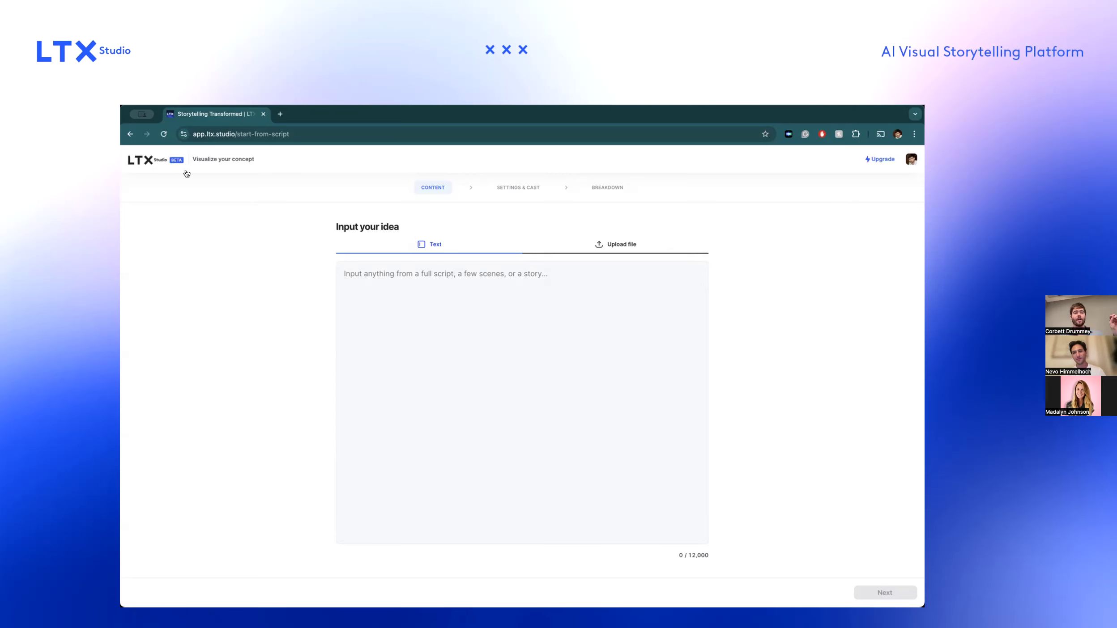
left_click(144, 160)
Review the film idea prompt and the script input page once more, and go back to the home page.
left_click(356, 275)
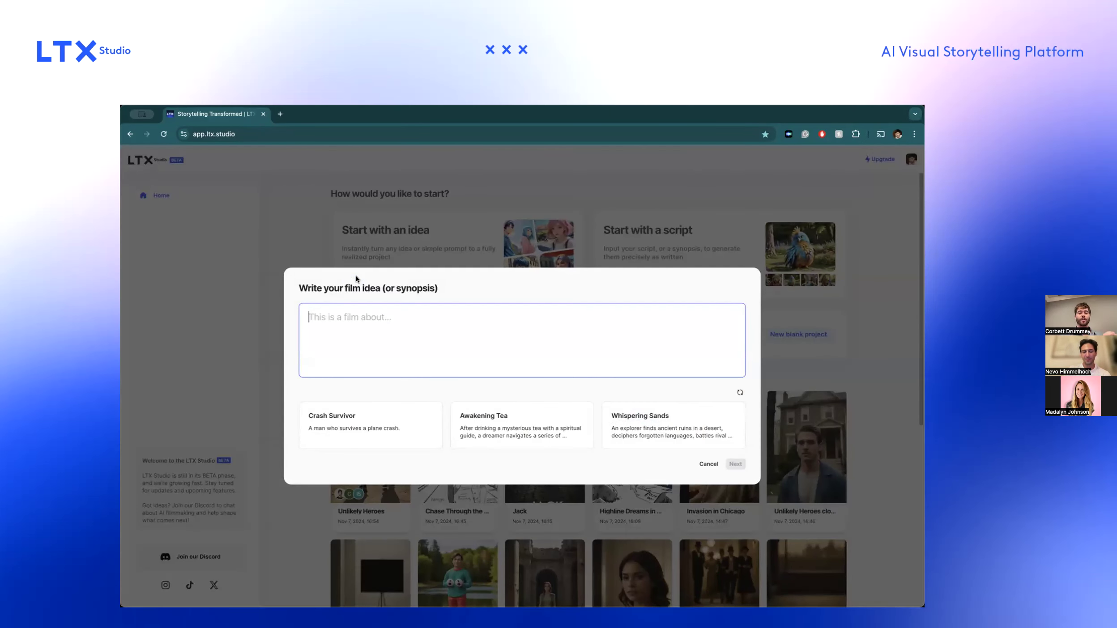
left_click(300, 239)
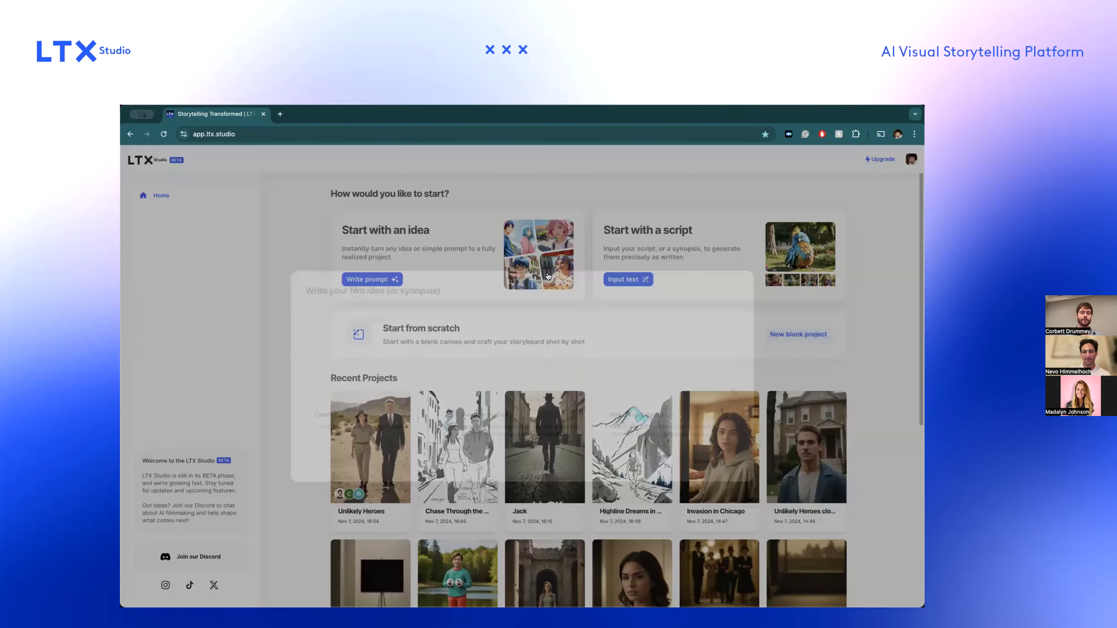
left_click(612, 283)
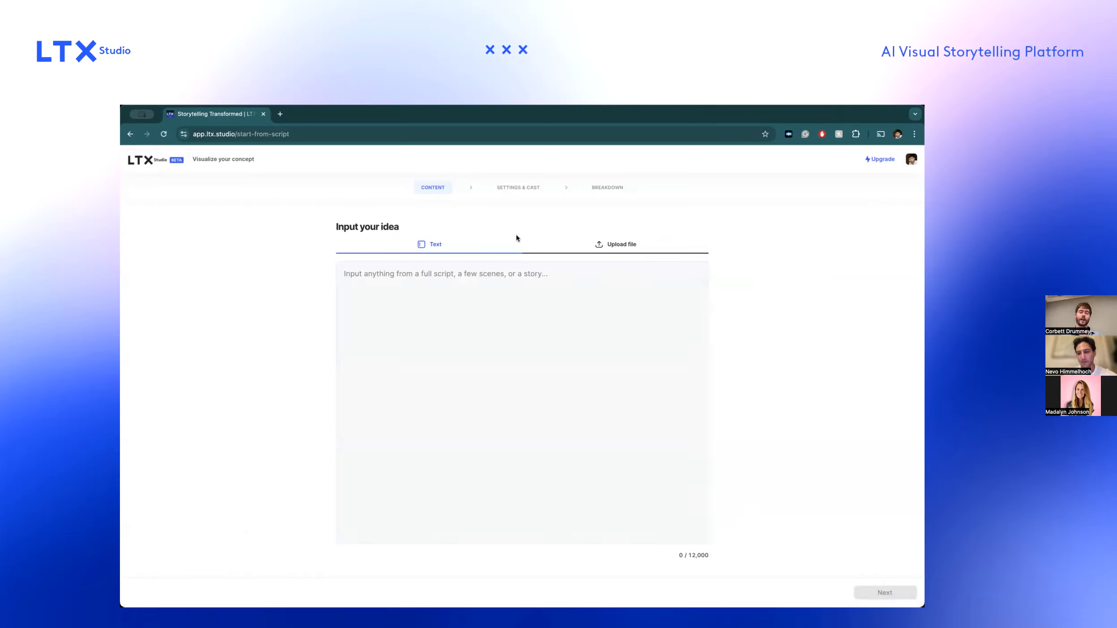
left_click(157, 159)
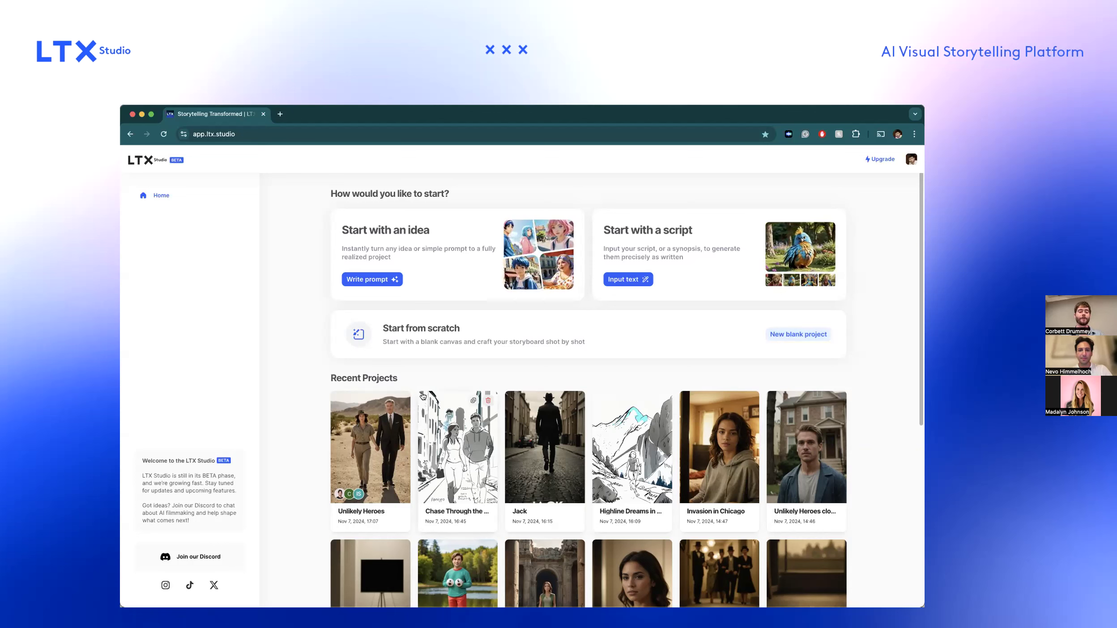
Open the Unlikely Heroes project and look over the storyboard's alien ship shots set in Downtown Chicago.
left_click(394, 432)
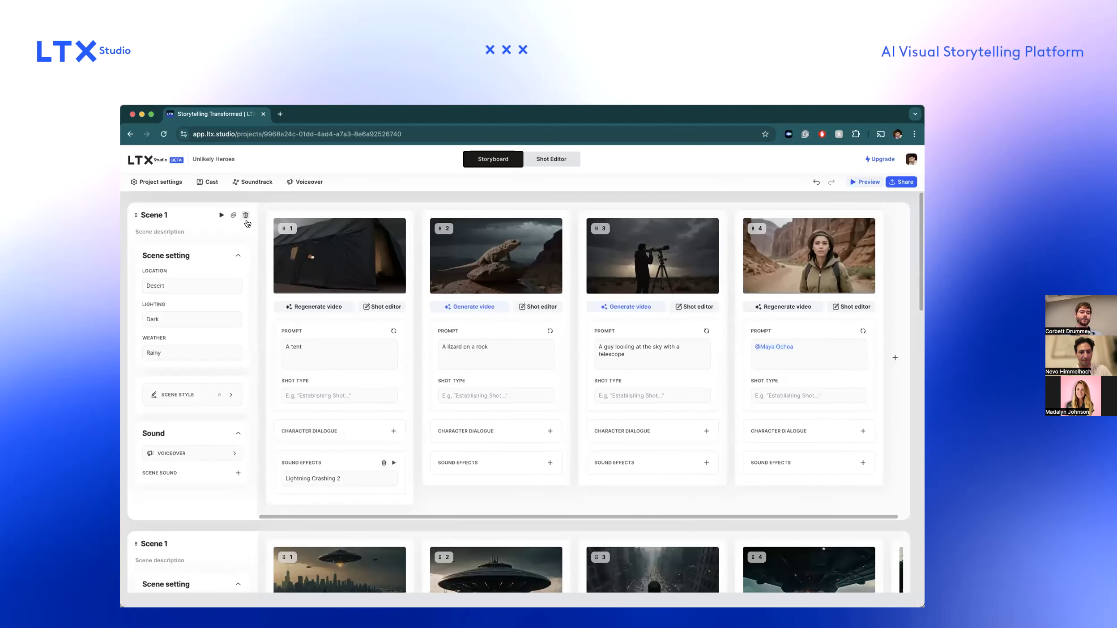
scroll(330, 339, "down", 5)
scroll(330, 339, "up", 5)
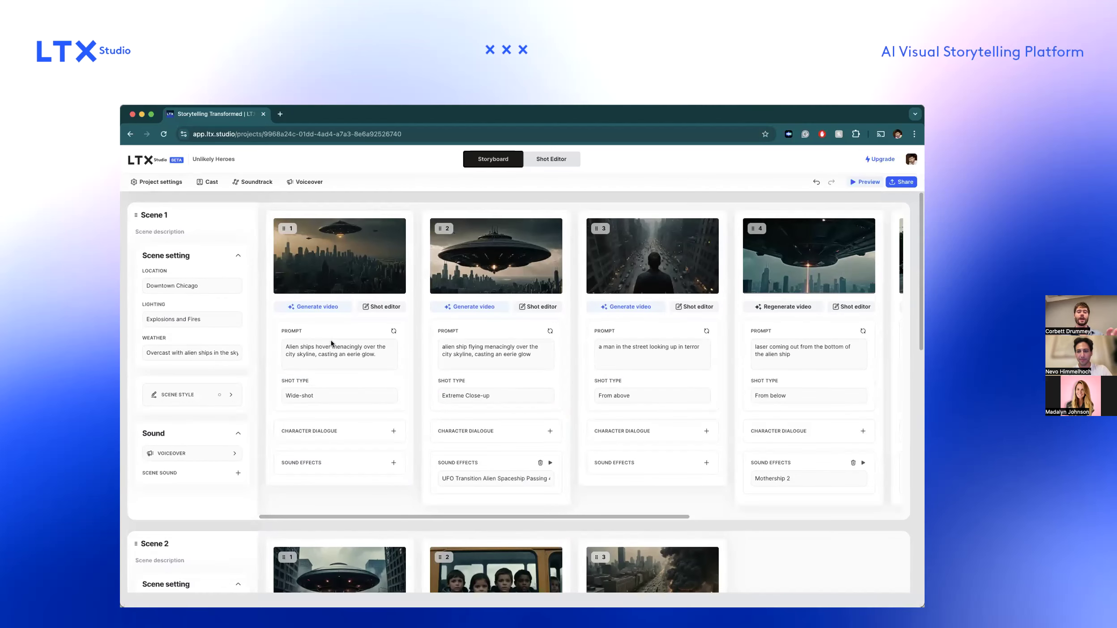
scroll(399, 346, "down", 6)
scroll(399, 345, "up", 6)
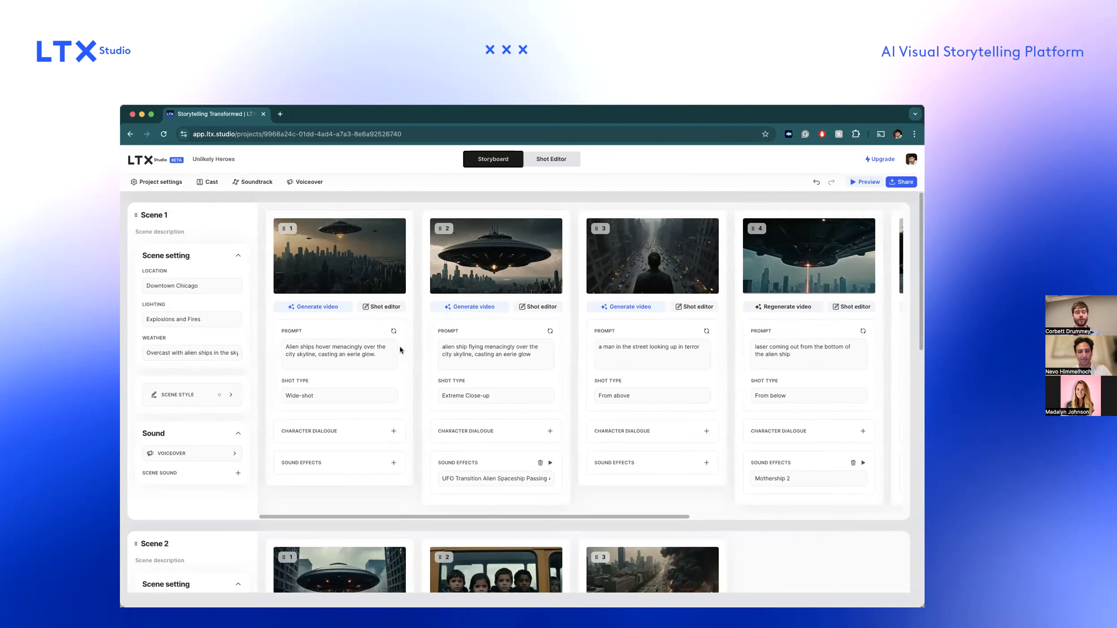
mouse_move(360, 282)
mouse_move(510, 289)
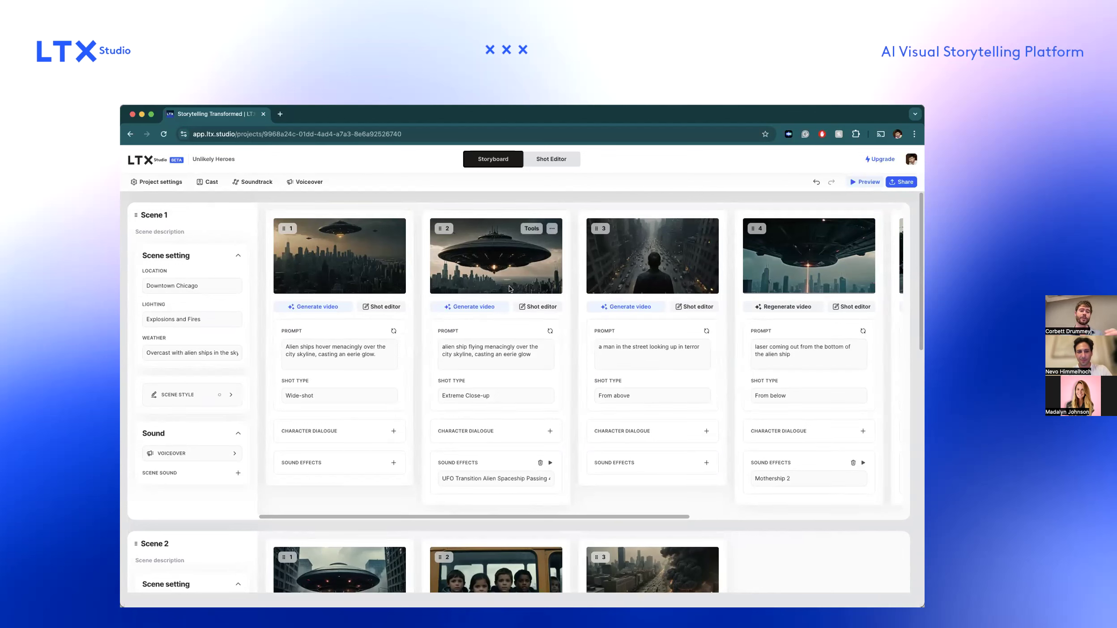
mouse_move(304, 277)
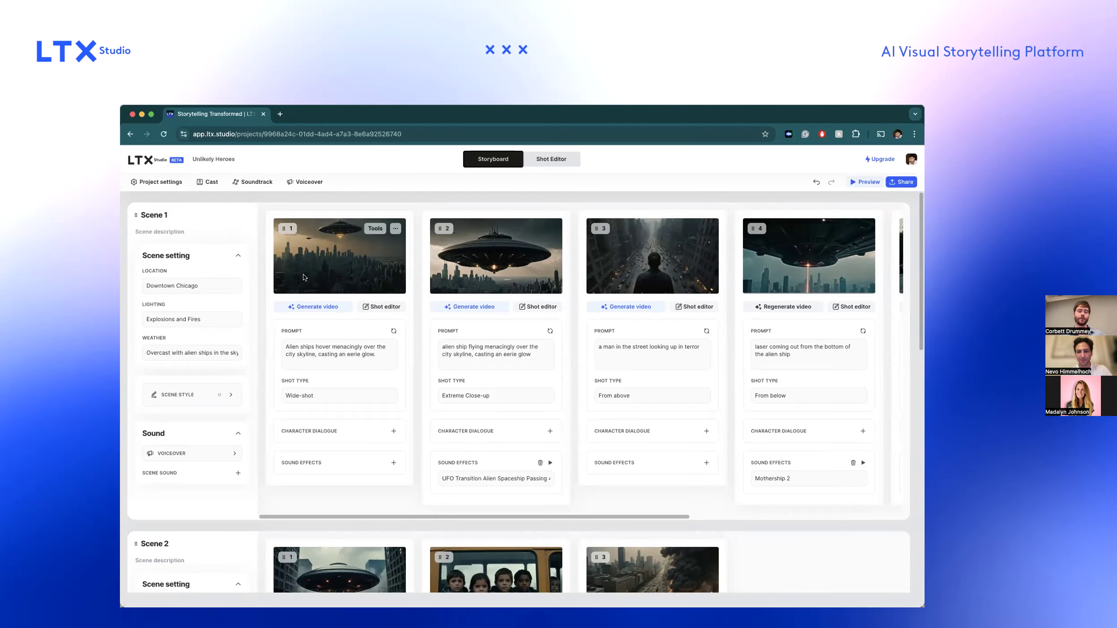
Play the video of shot 2 in Scene 3, the street on fire with smoke.
scroll(304, 277, "down", 12)
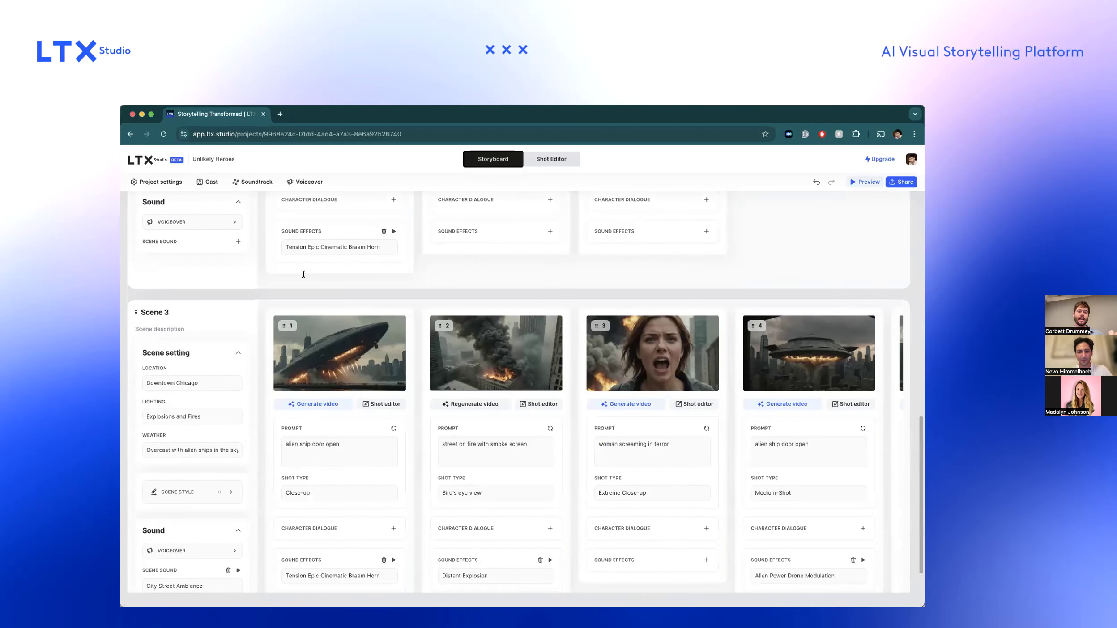
scroll(422, 416, "down", 1)
mouse_move(491, 313)
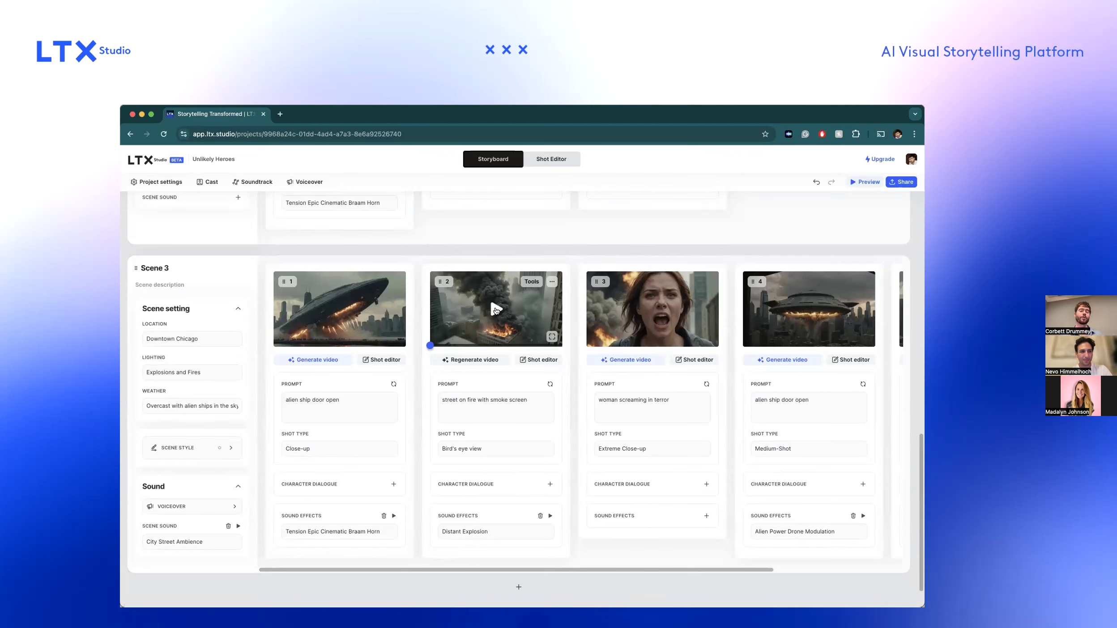
left_click(496, 310)
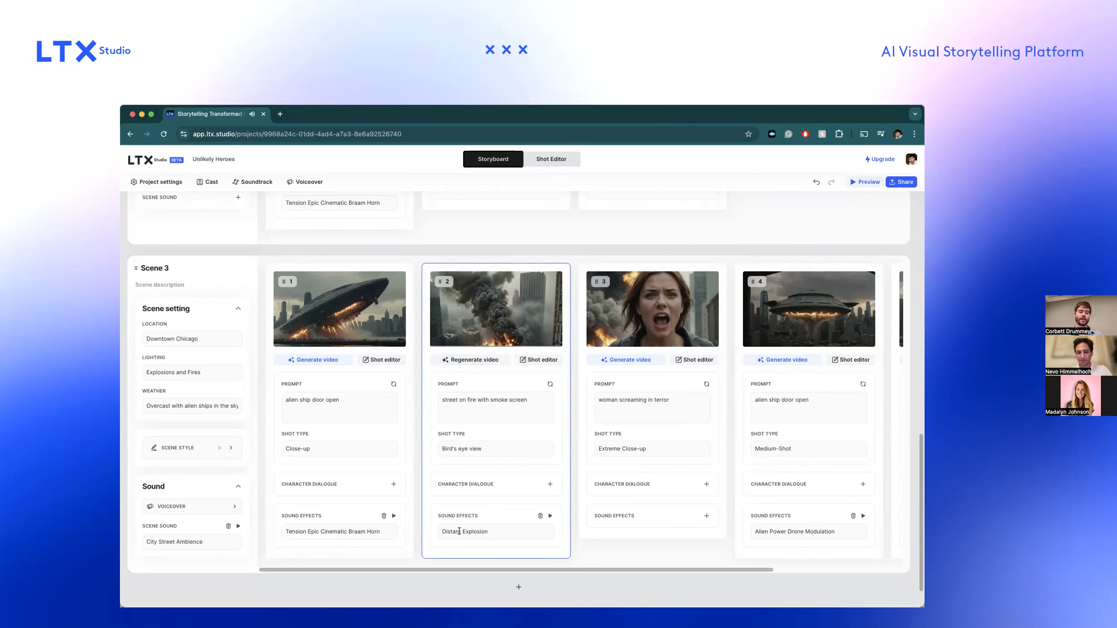
mouse_move(507, 336)
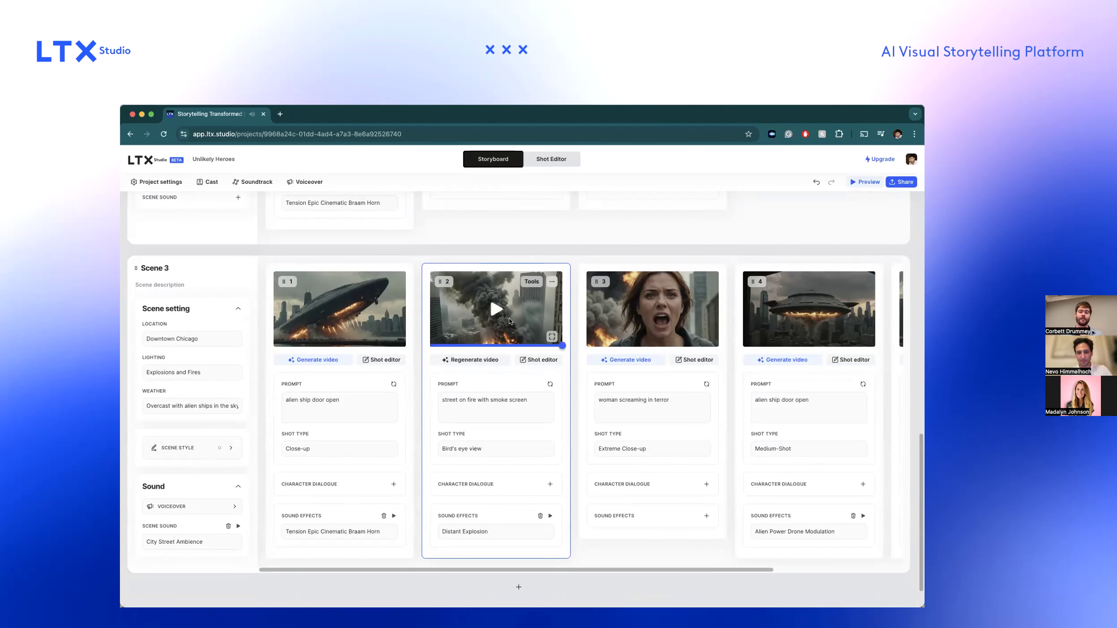
Generate a video for shot 2 of Scene 2, the kids looking out of the school bus window.
scroll(509, 321, "up", 10)
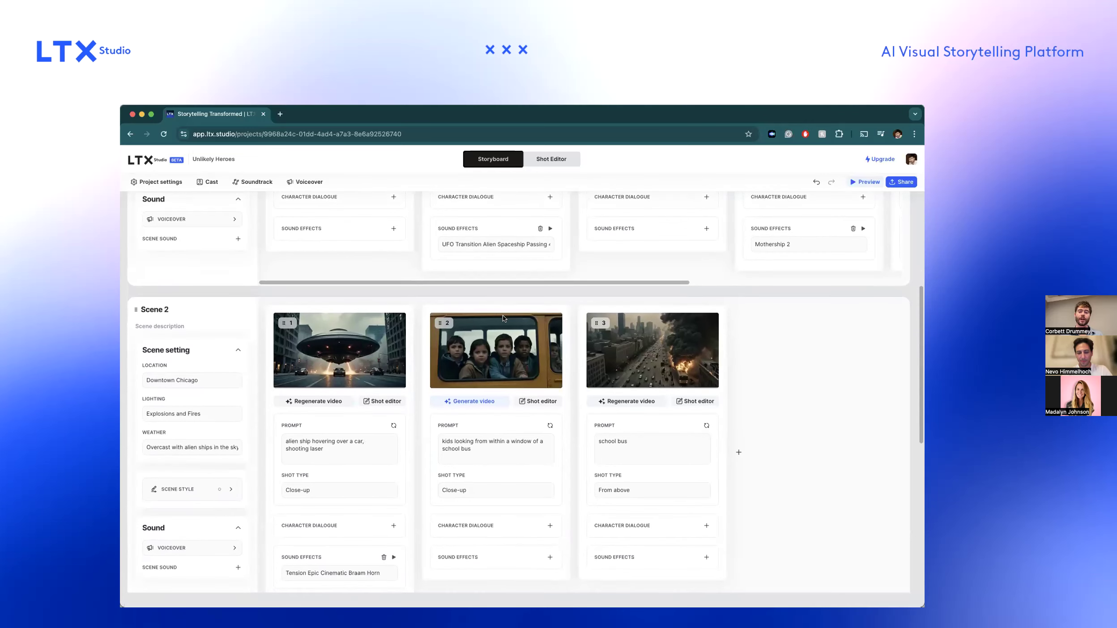
left_click(462, 400)
mouse_move(496, 381)
Play the school bus video in shot 3 of Scene 2, and replay it enlarged.
mouse_move(646, 338)
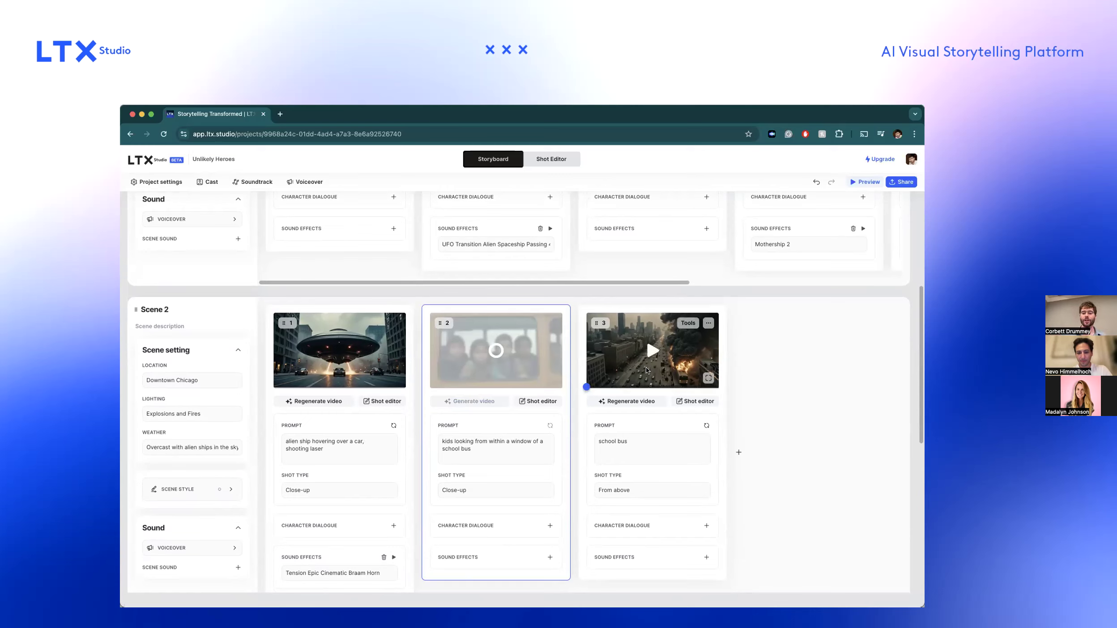
left_click(650, 349)
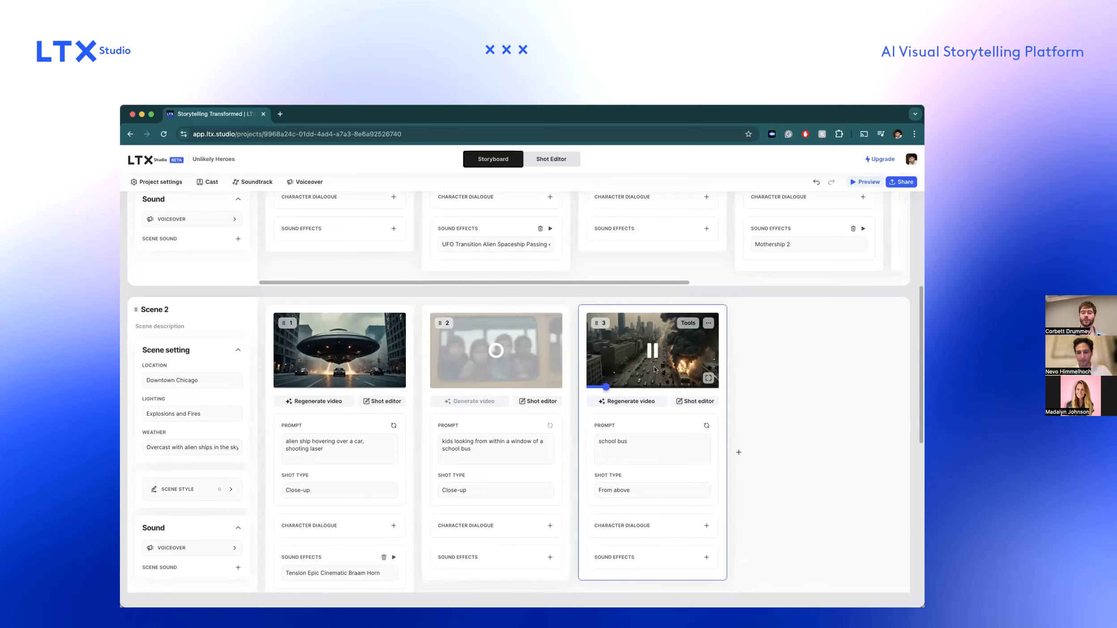
left_click(784, 357)
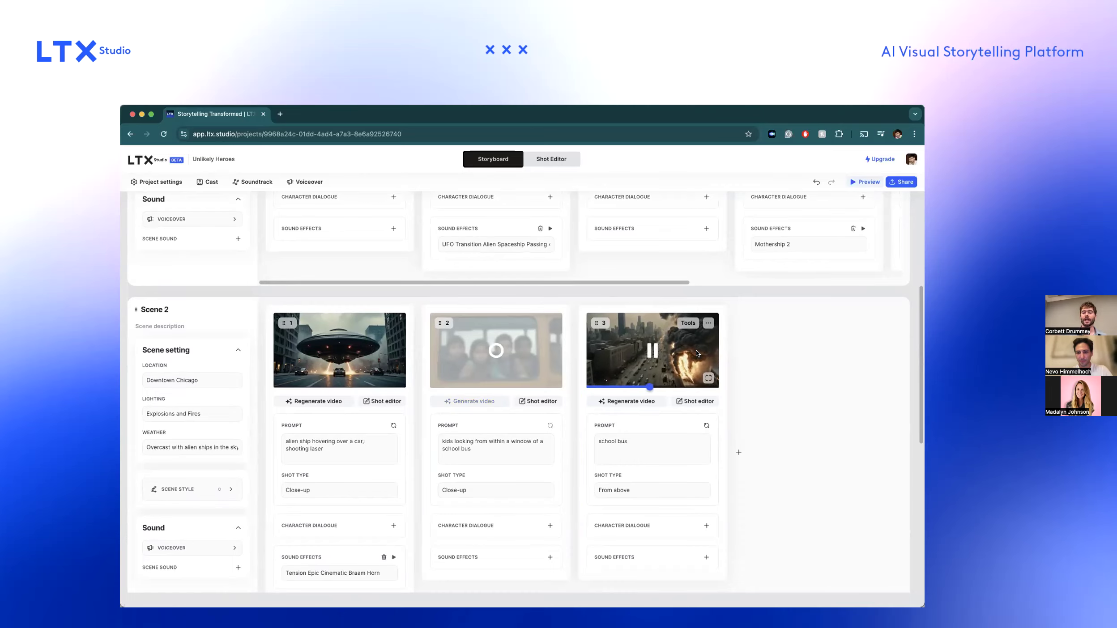
scroll(696, 351, "up", 2)
scroll(696, 353, "up", 3)
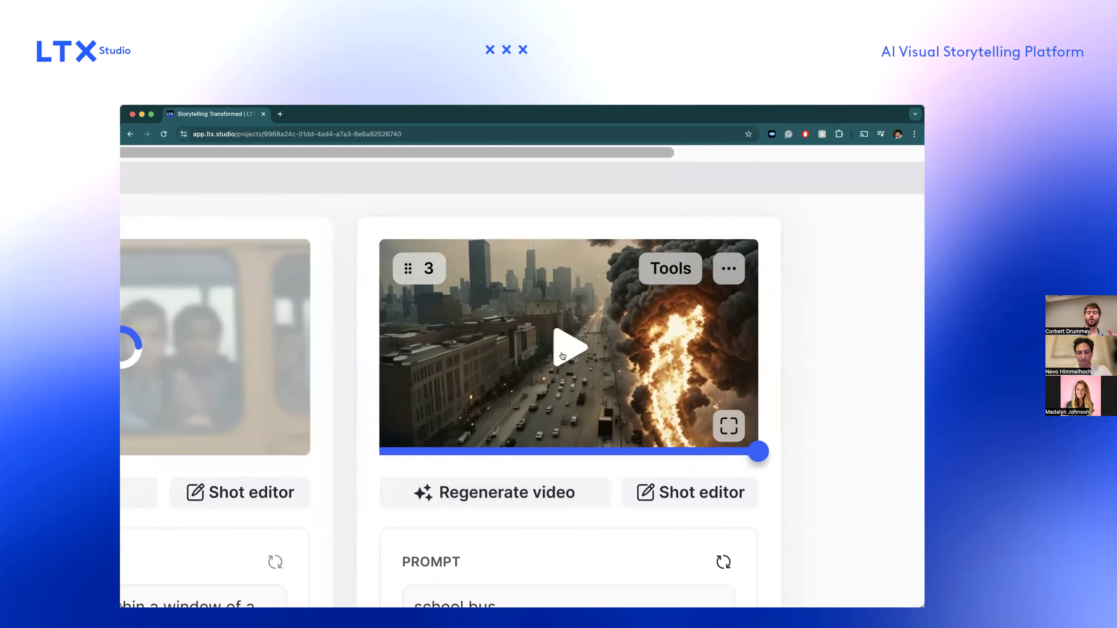
left_click(562, 356)
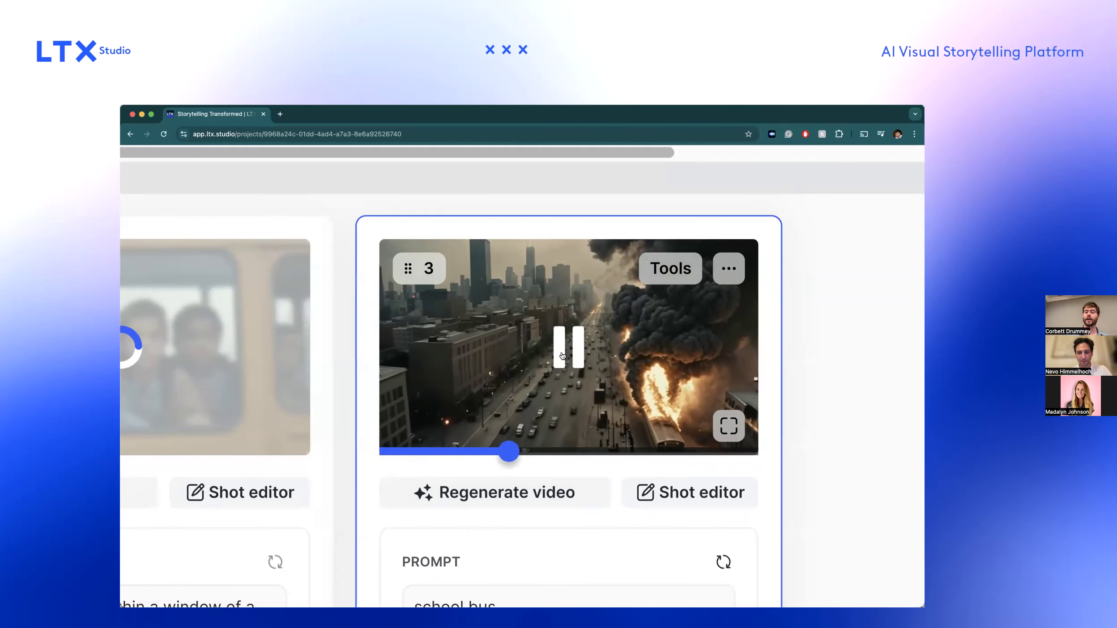
scroll(563, 356, "down", 3)
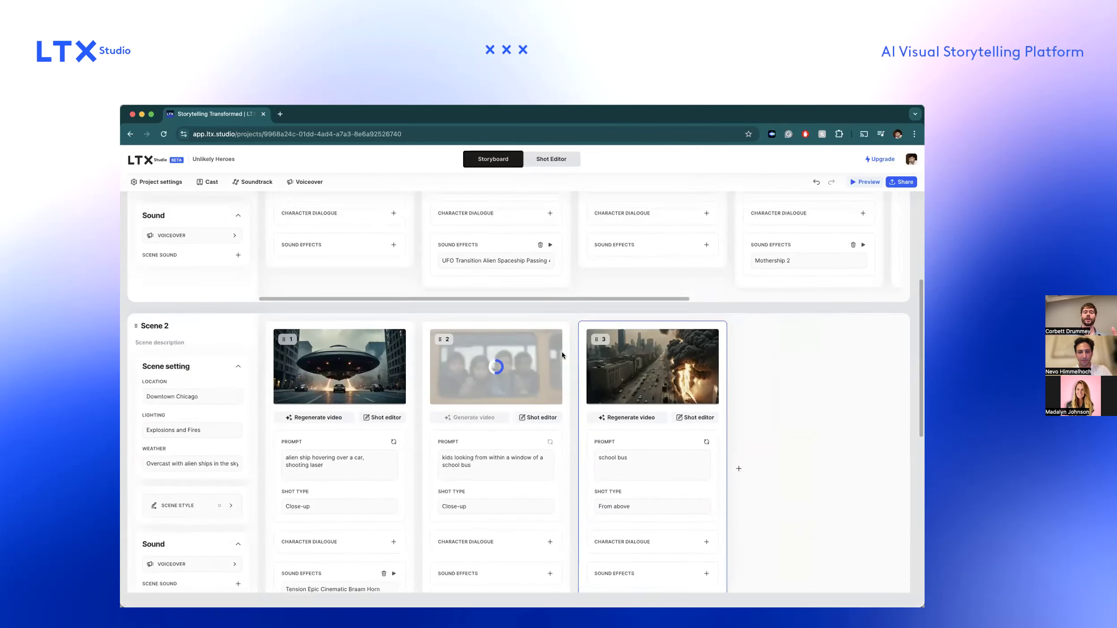
Generate a video for shot 2 of Scene 1, the close-up of the alien ship over the skyline.
scroll(562, 351, "up", 5)
left_click(476, 304)
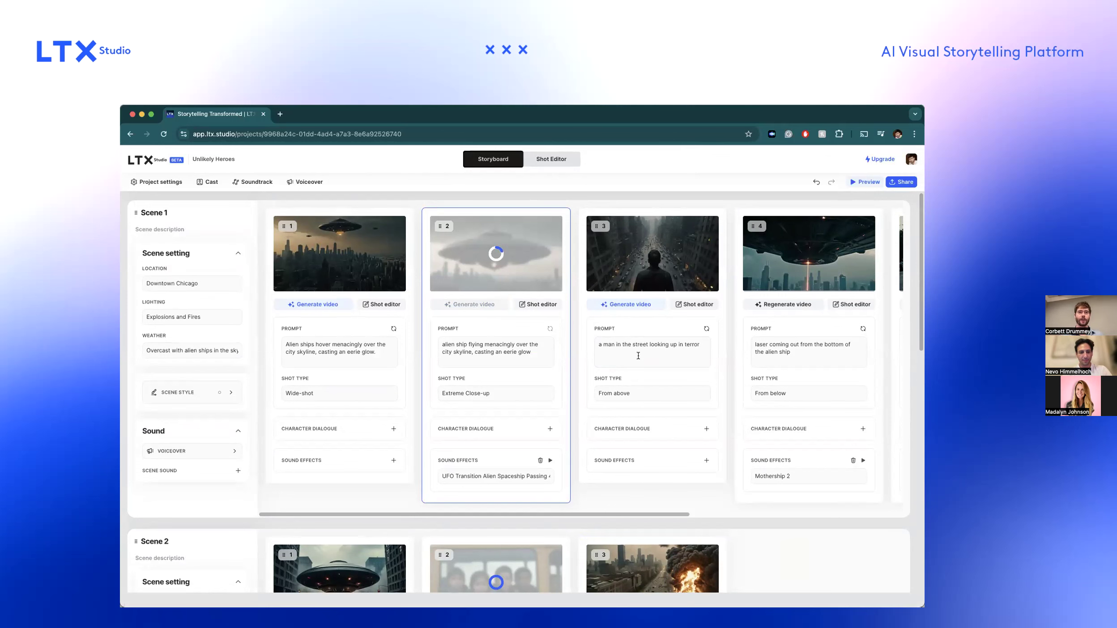
scroll(638, 355, "down", 1)
scroll(638, 355, "up", 1)
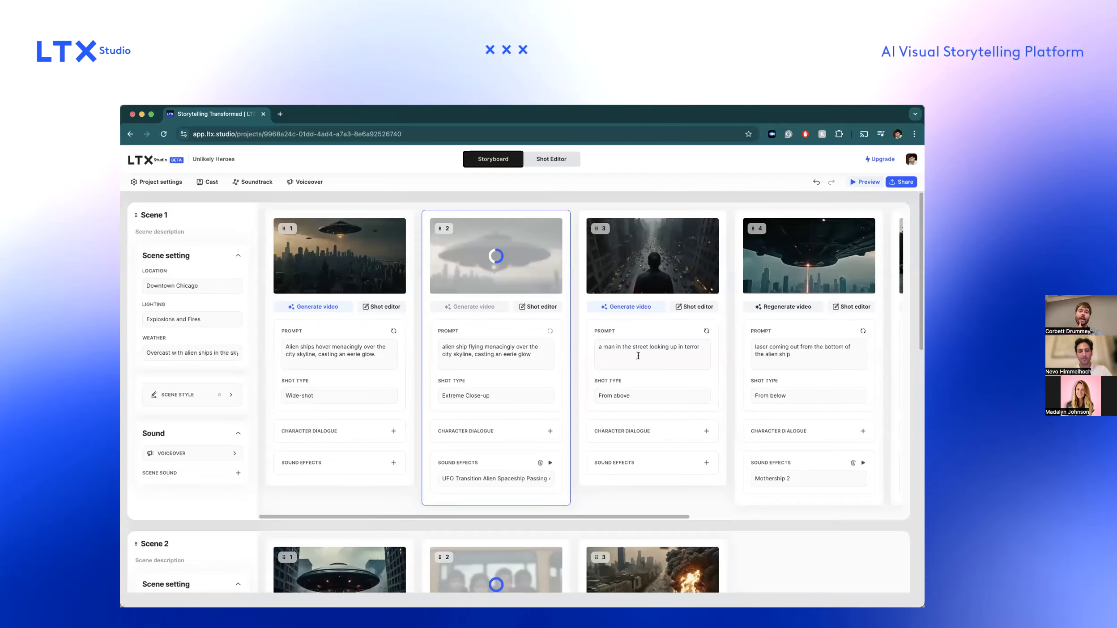
Try to erase the cars on either side of the street in Scene 2's shot 1 with Remove Objects, and discard the edit.
scroll(638, 356, "down", 8)
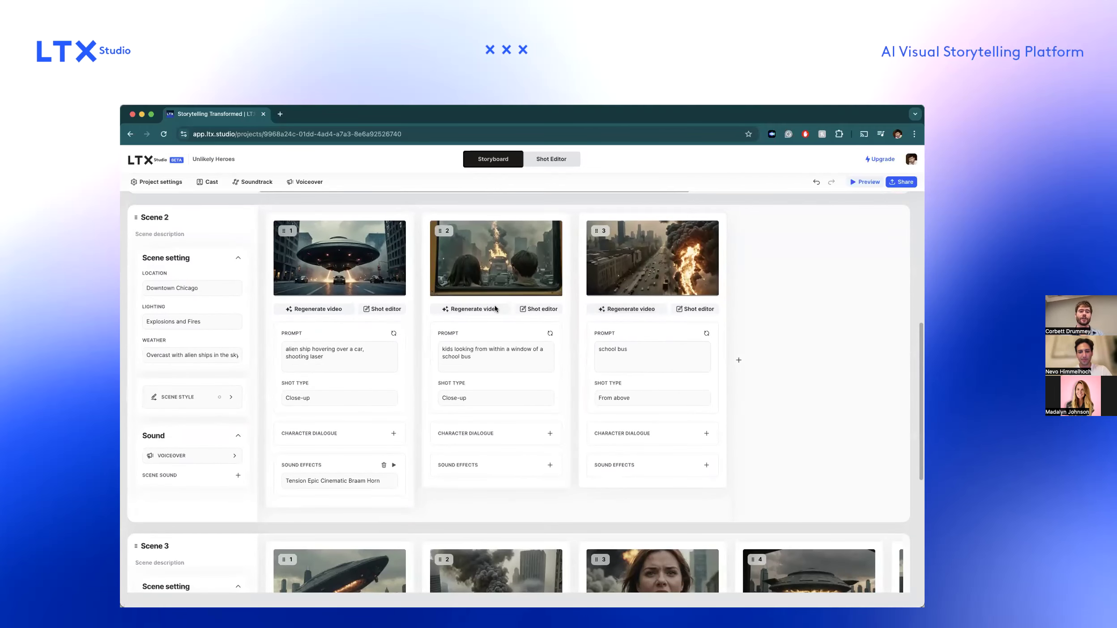
left_click(386, 309)
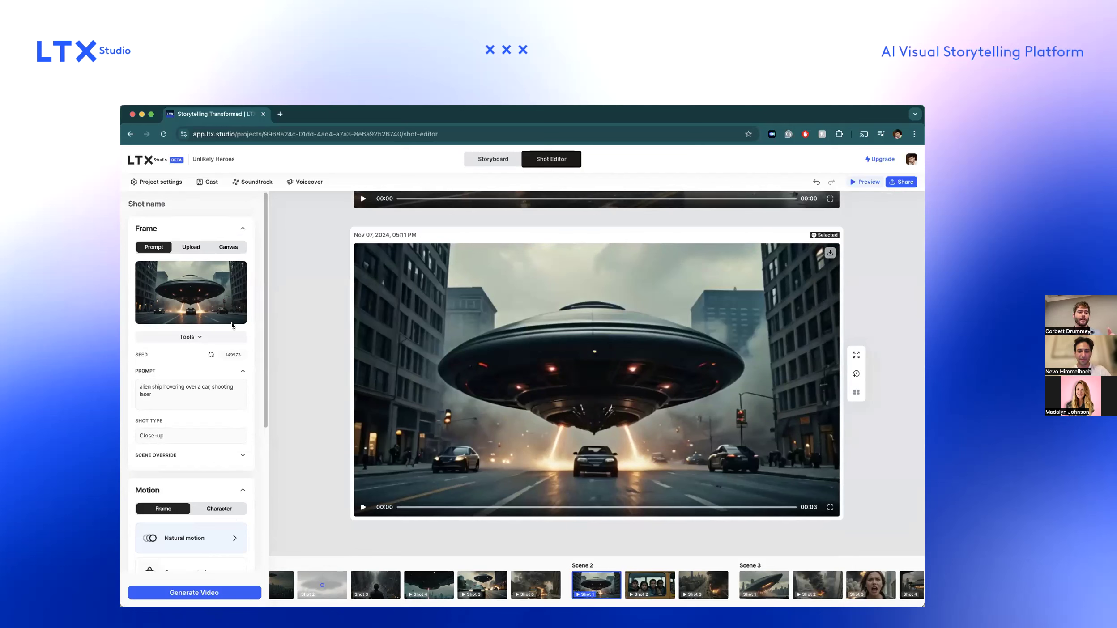
left_click(198, 337)
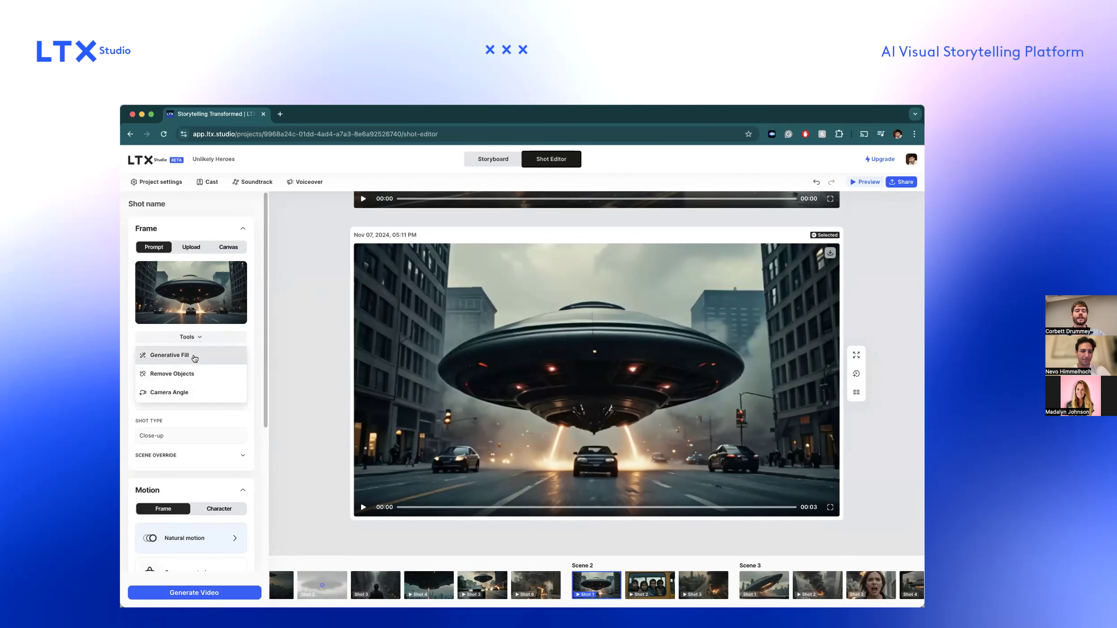
left_click(196, 373)
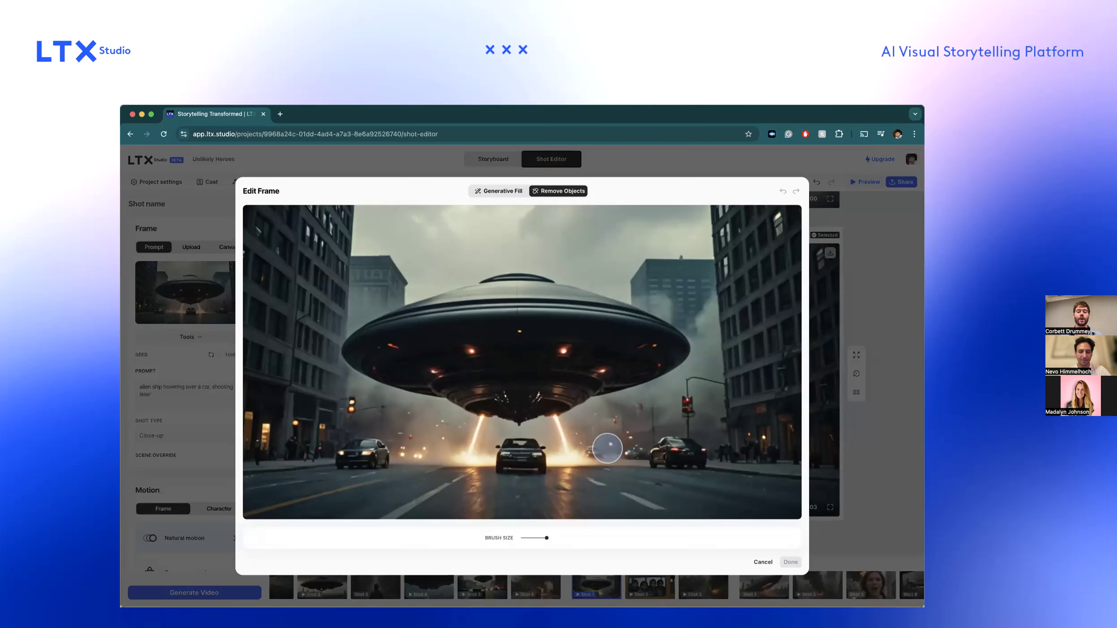
mouse_move(659, 456)
left_mouse_down()
mouse_move(689, 457)
mouse_move(677, 455)
left_mouse_up()
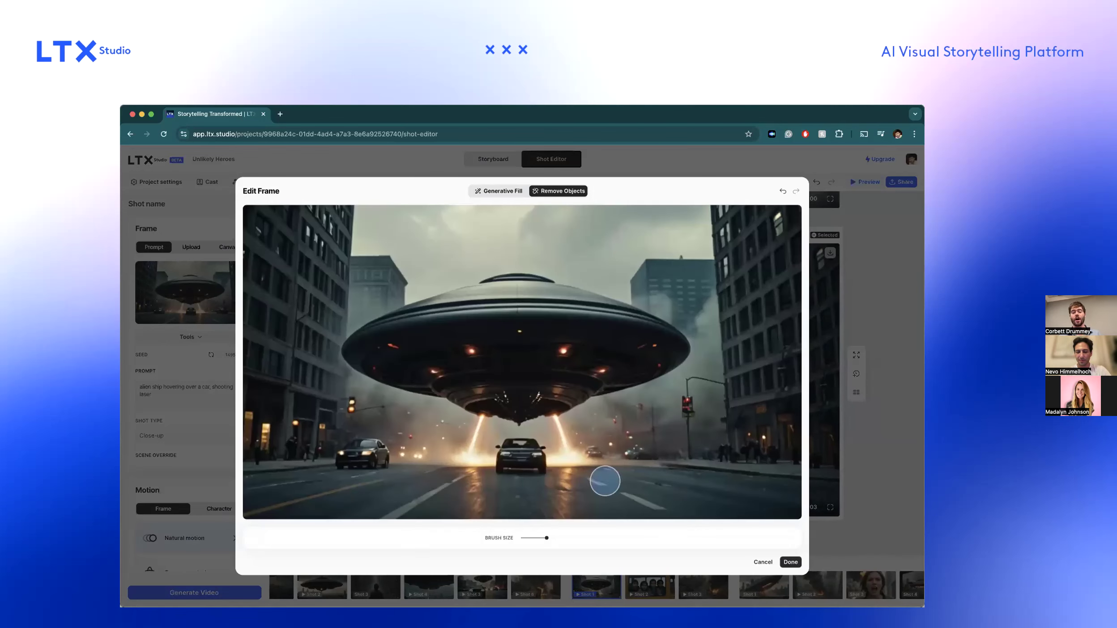
mouse_move(372, 466)
left_mouse_down()
mouse_move(346, 461)
mouse_move(367, 457)
left_mouse_up()
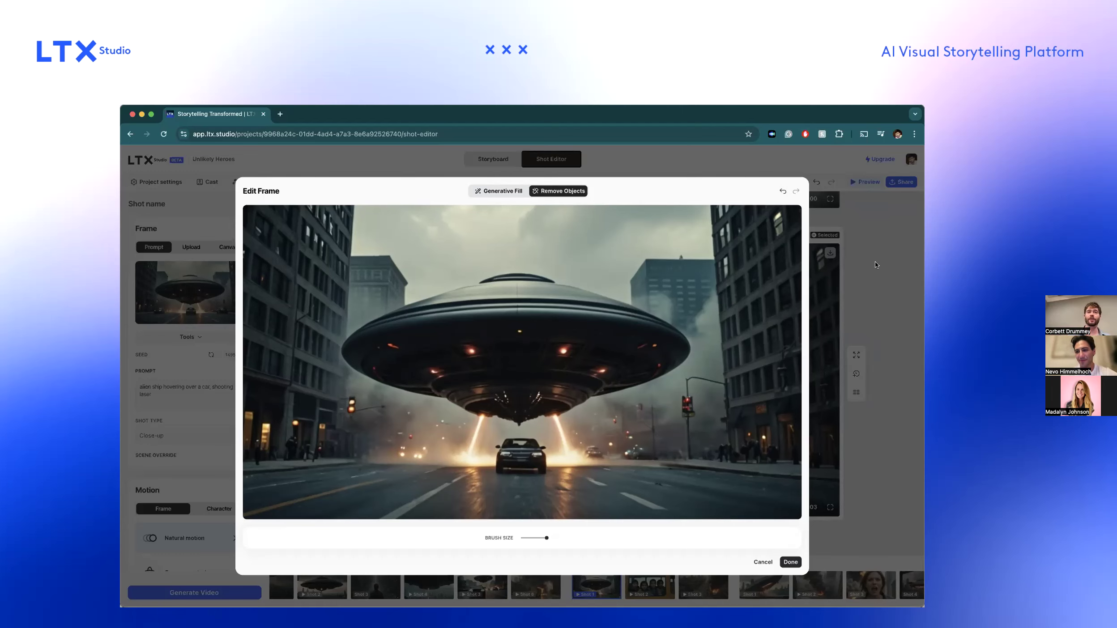
left_click(876, 278)
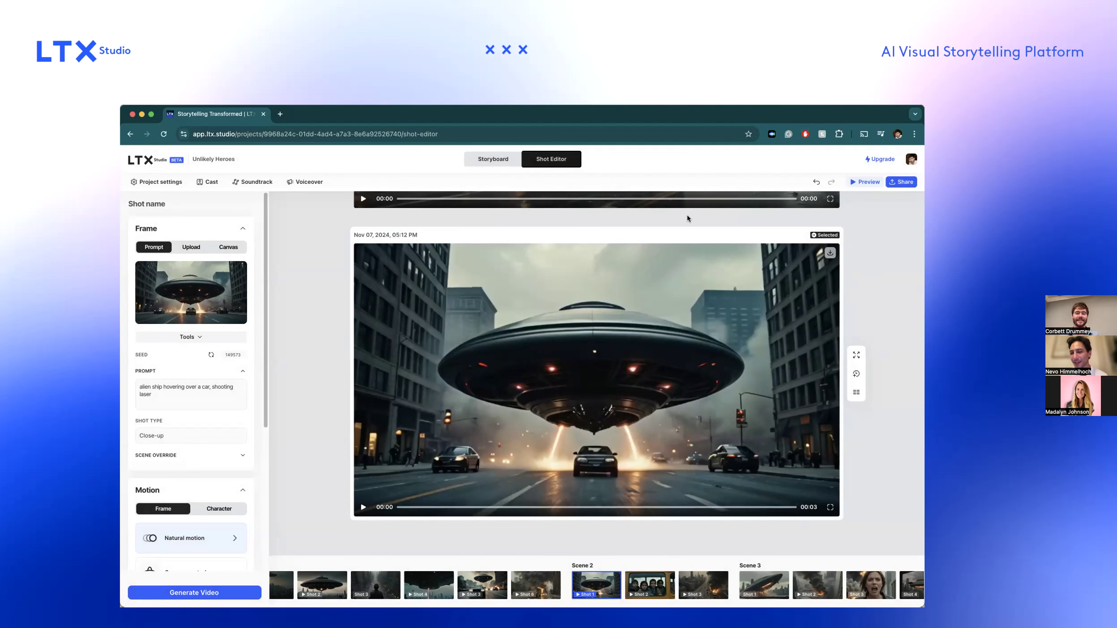
Return to the storyboard and look over the shots of Scene 2.
left_click(499, 163)
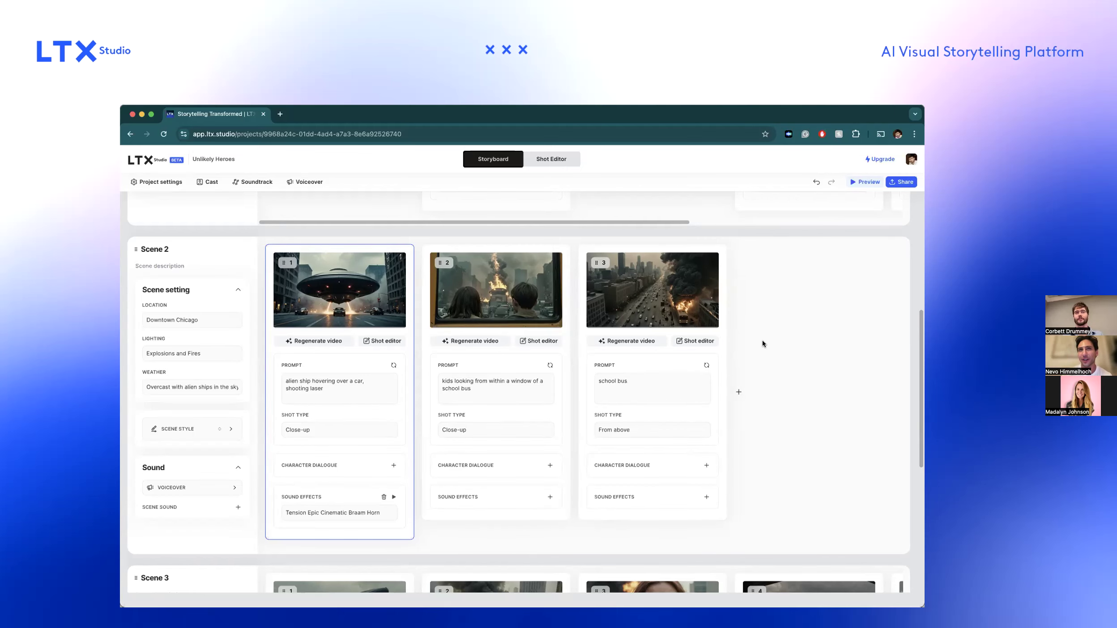
scroll(762, 344, "down", 2)
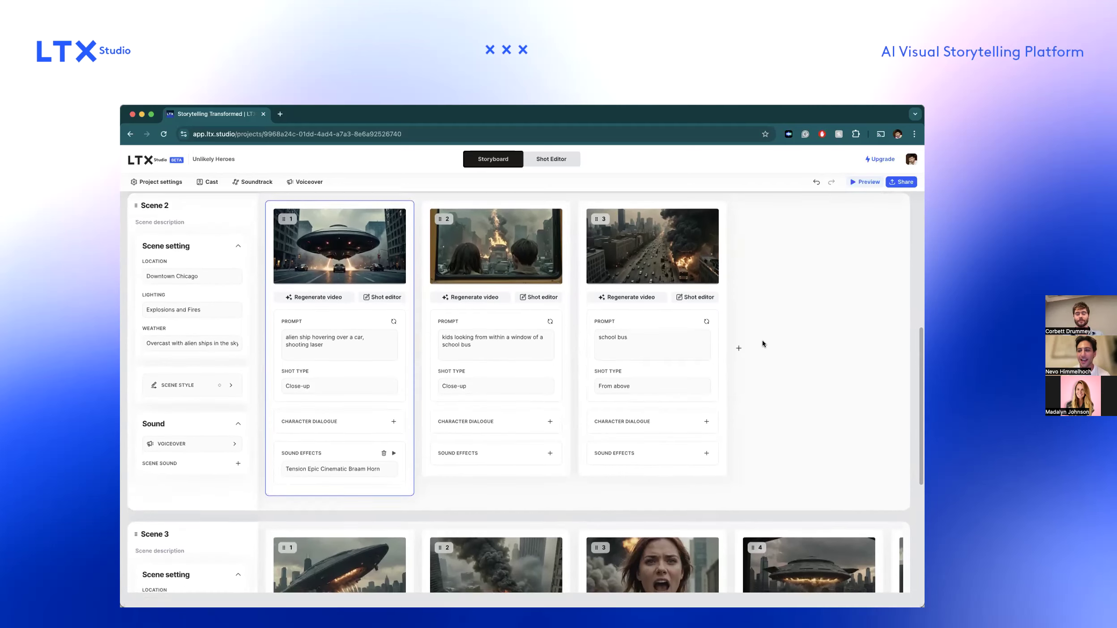
scroll(761, 344, "up", 2)
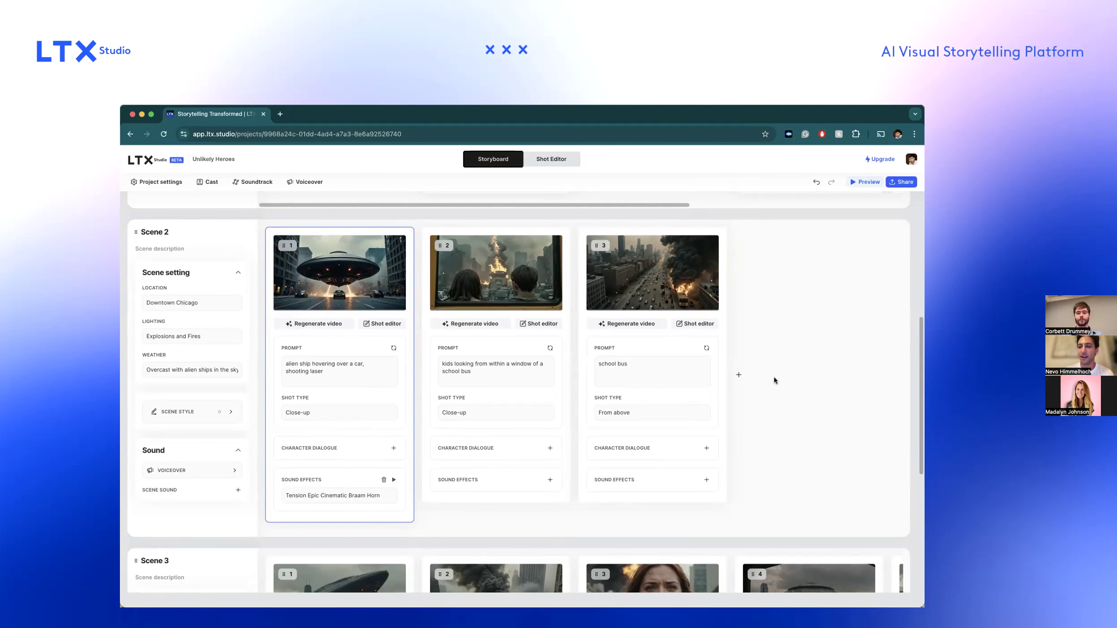
scroll(774, 381, "up", 2)
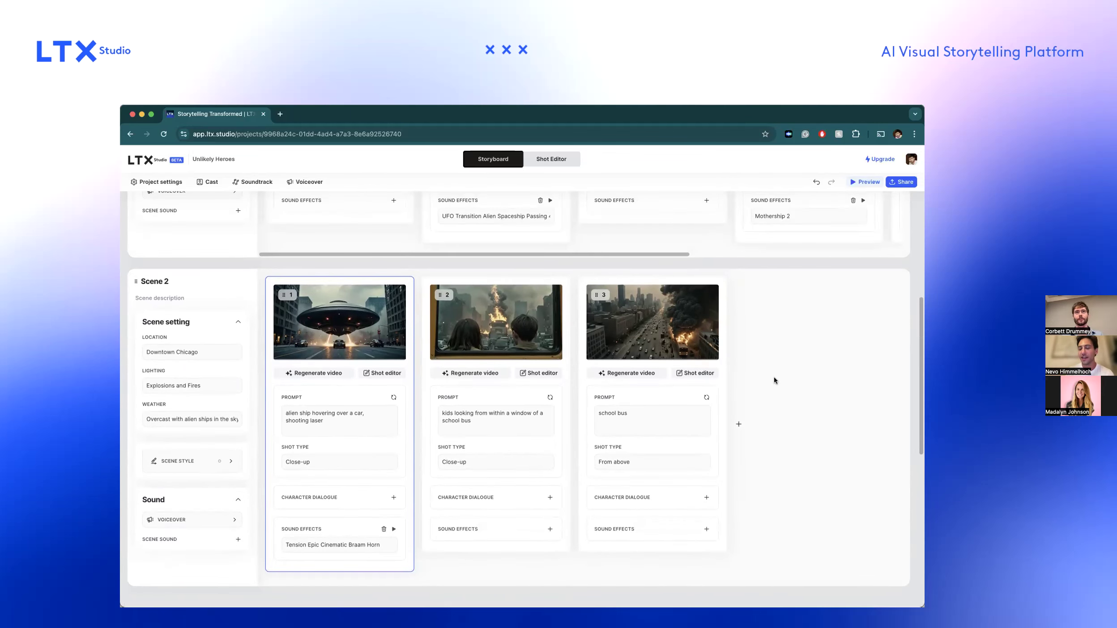
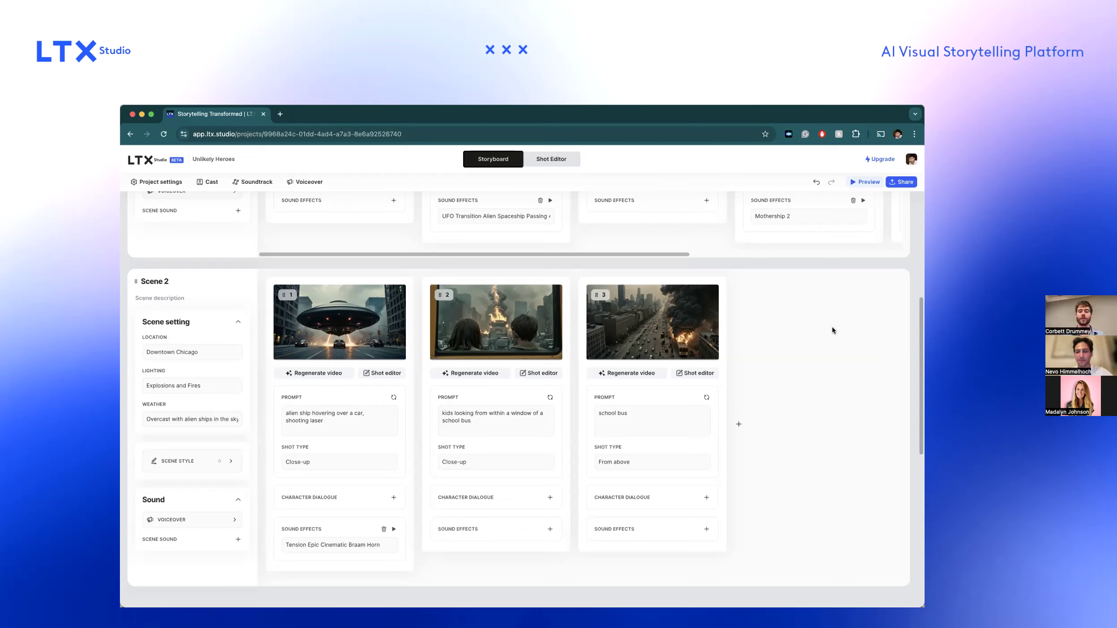
Open Scene 2's shot 1, the alien ship hovering over a car, in the Shot Editor.
scroll(833, 330, "up", 1)
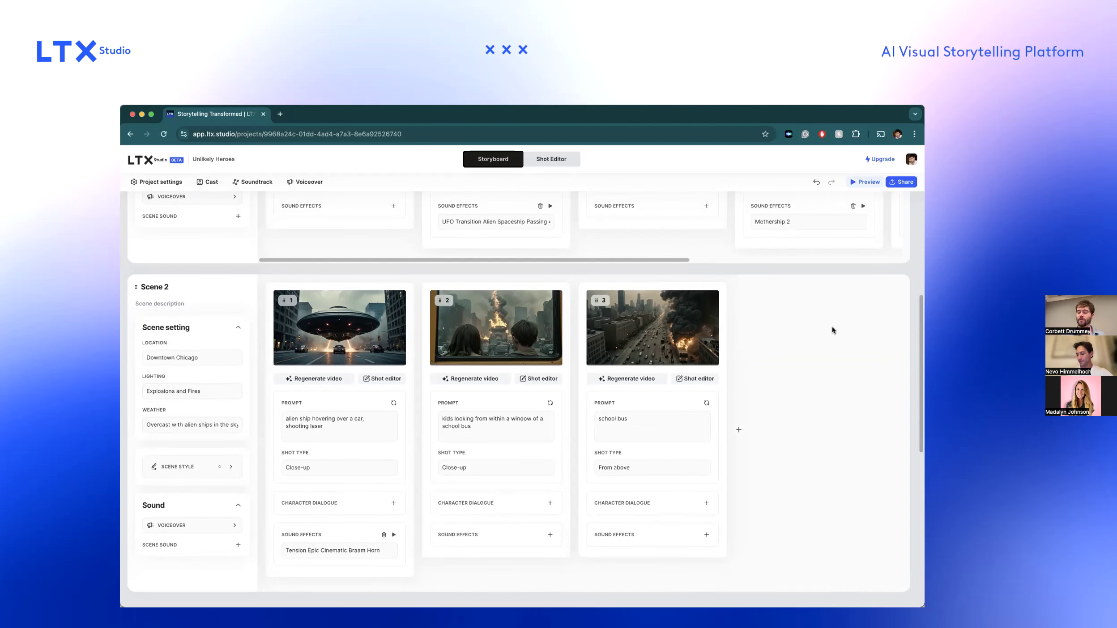
scroll(832, 330, "up", 1)
scroll(831, 331, "up", 5)
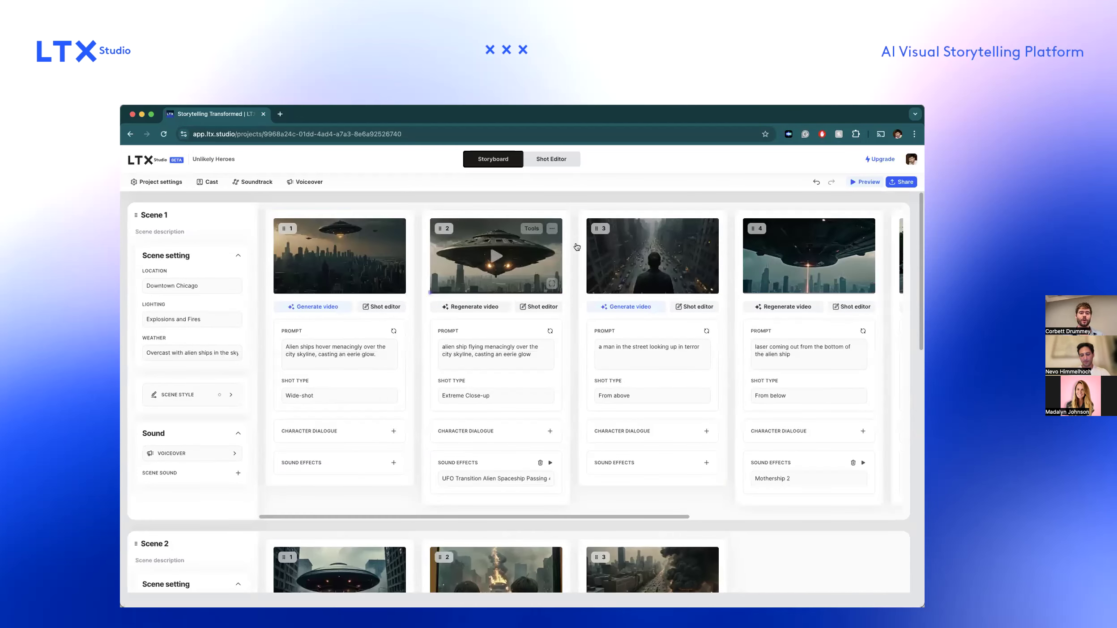
scroll(423, 345, "down", 2)
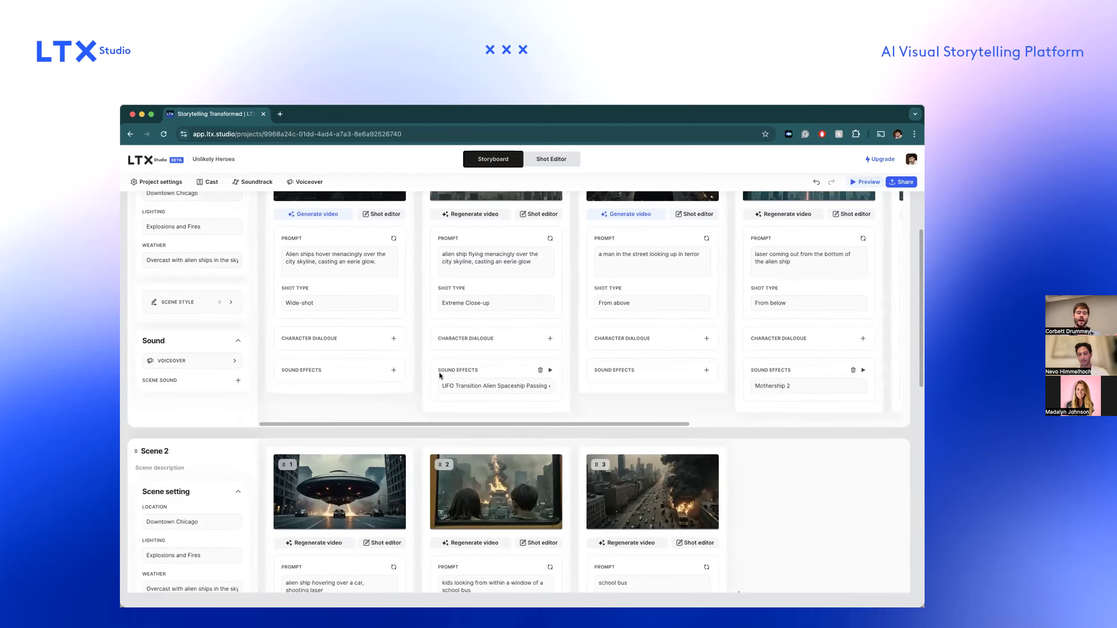
scroll(439, 372, "down", 5)
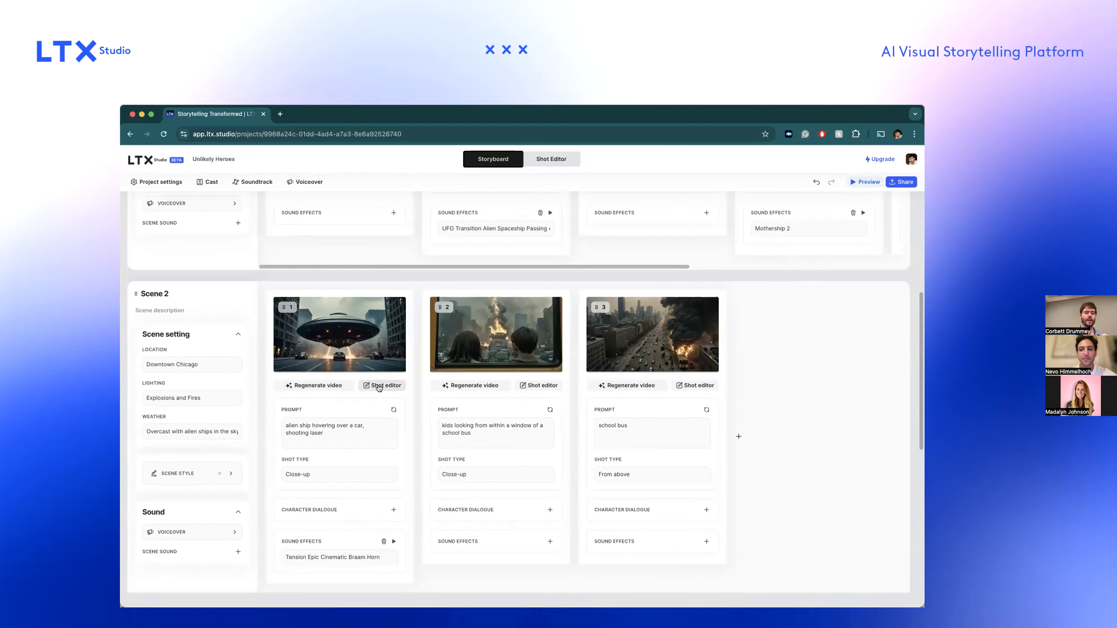
left_click(383, 386)
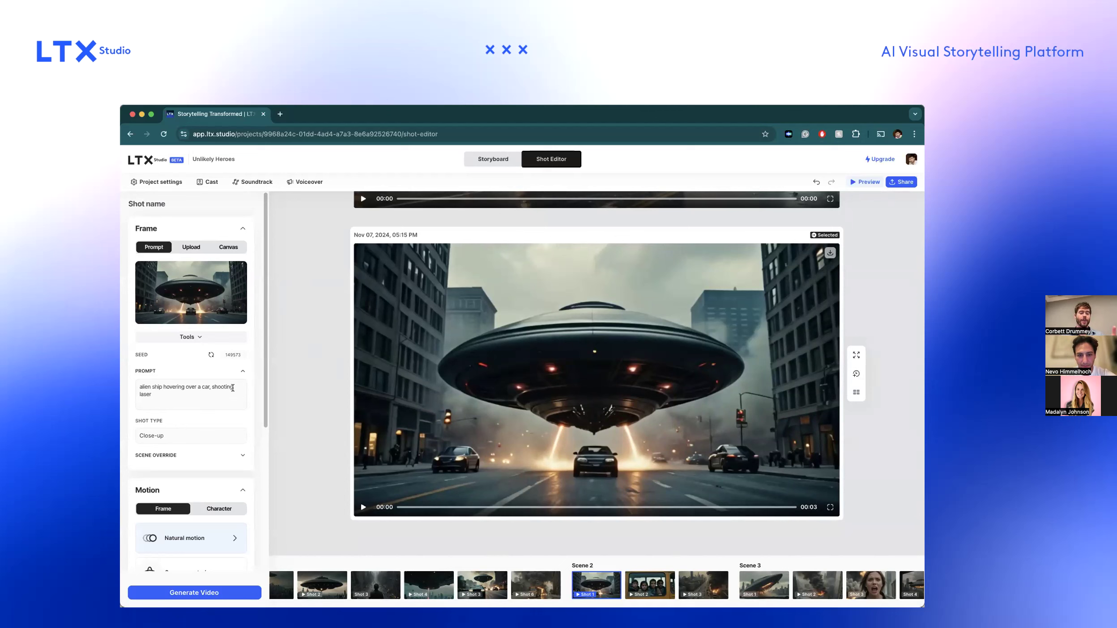
Examine the shot's frame tools and its motion settings, including the character options and the frame motion presets.
scroll(232, 387, "down", 1)
left_click(200, 318)
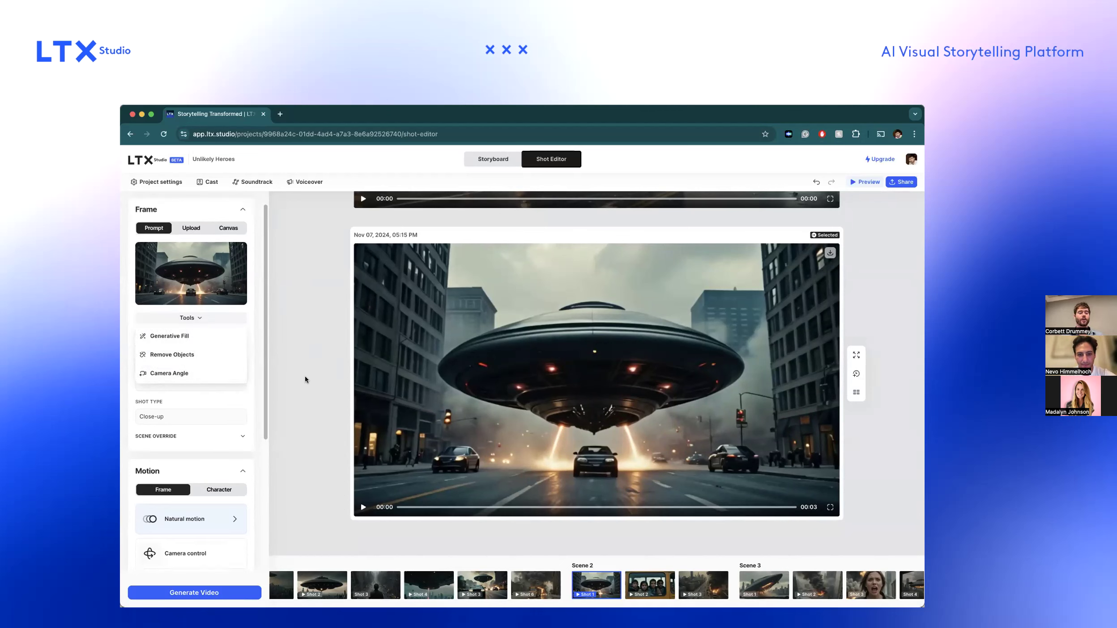
left_click(268, 411)
scroll(265, 430, "down", 5)
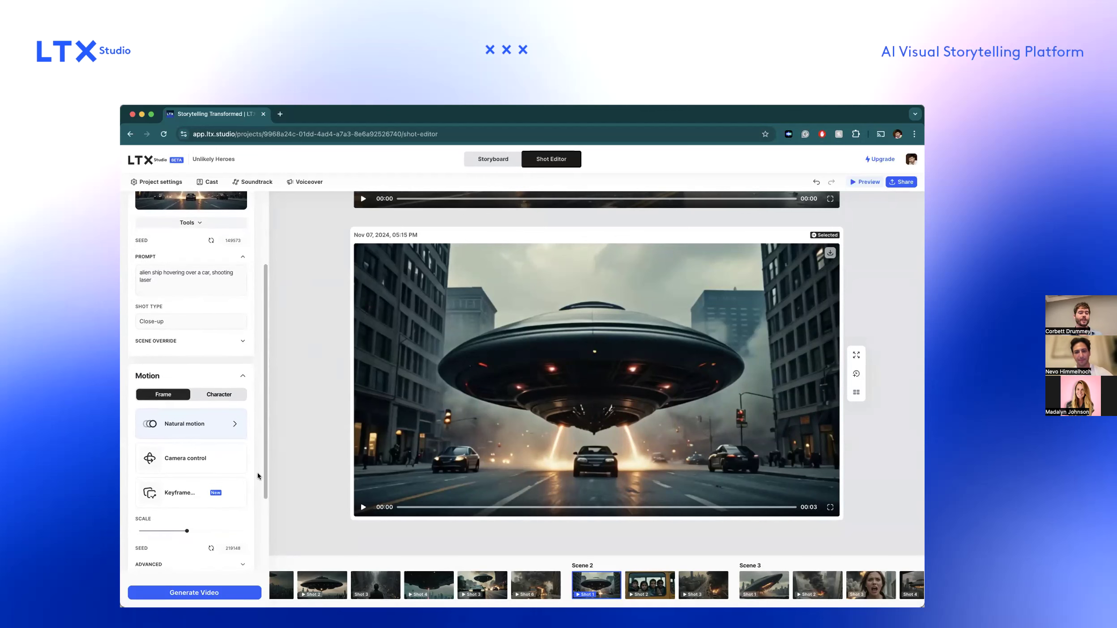
scroll(257, 486, "down", 5)
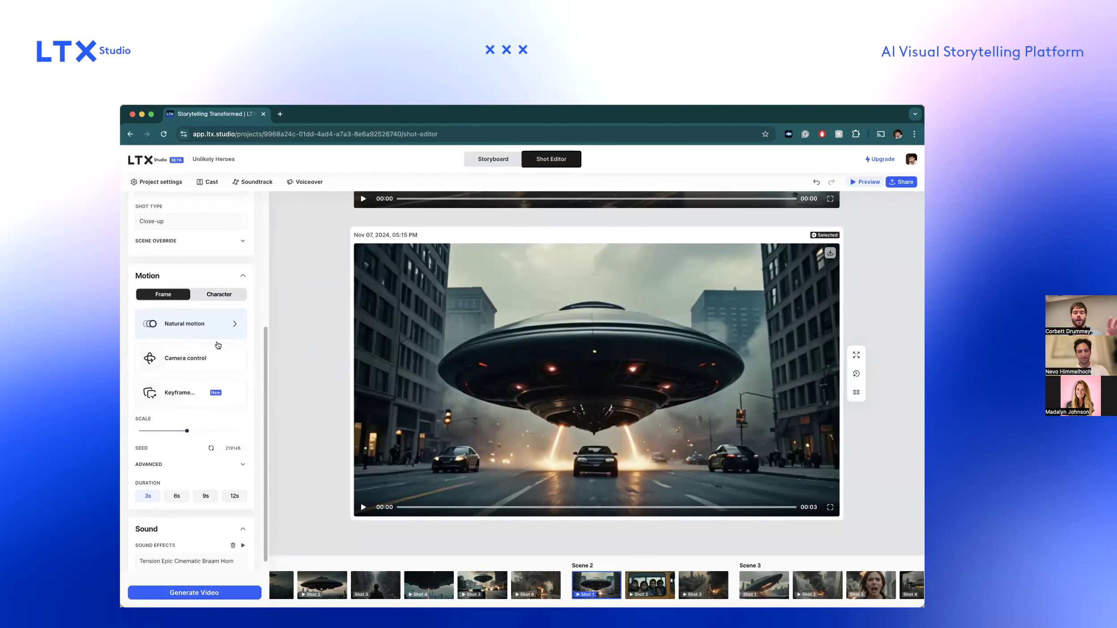
left_click(215, 297)
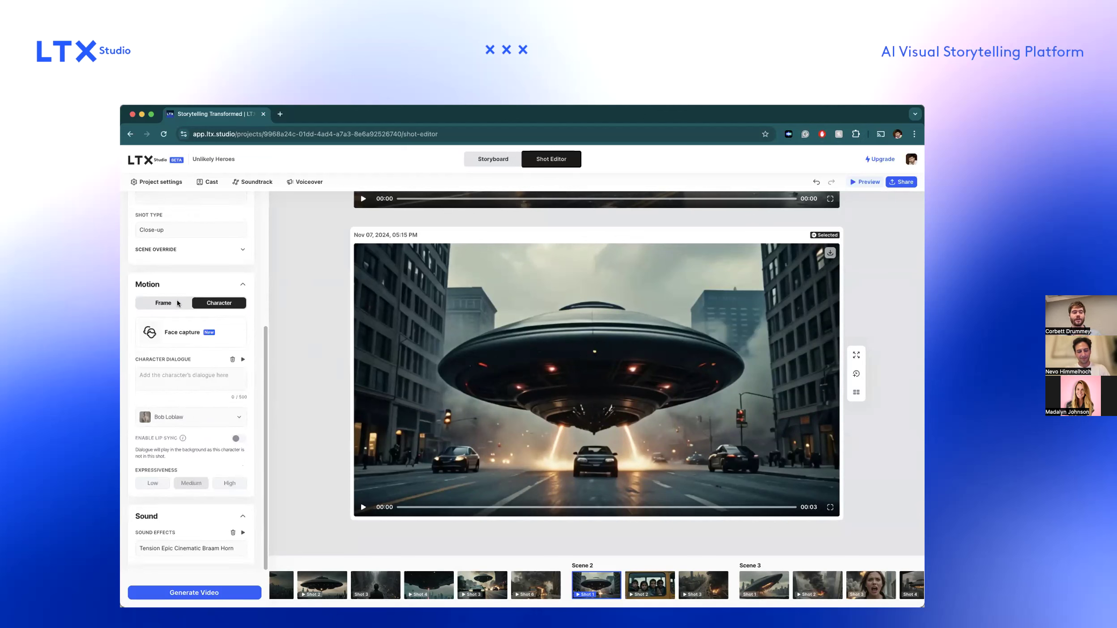
left_click(179, 303)
left_click(234, 324)
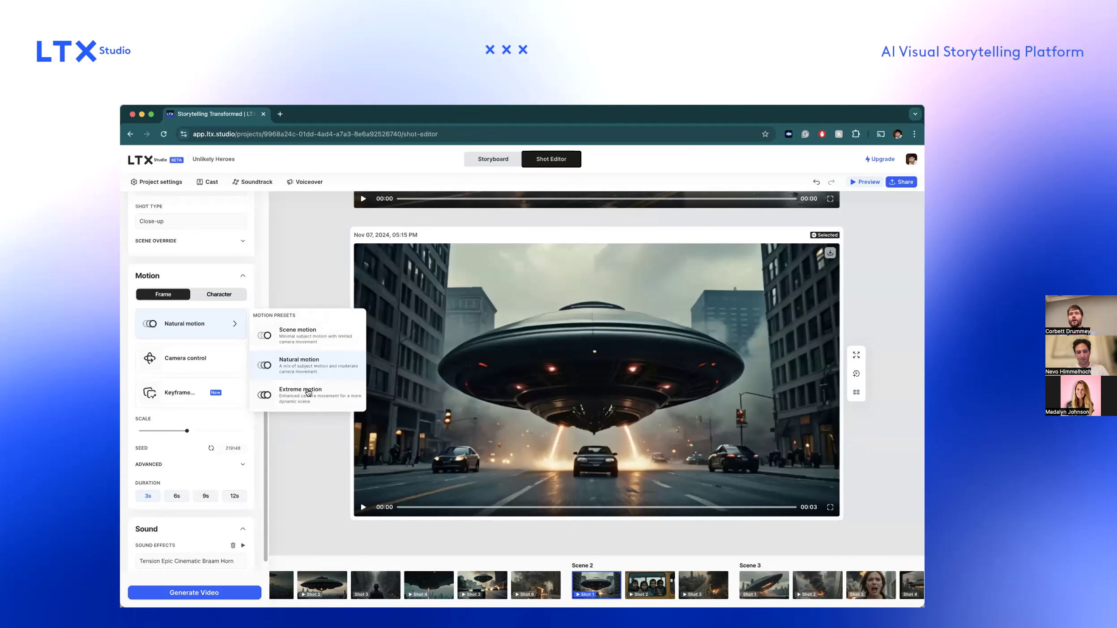
Use Camera control to give the end frame a pulled-back, nearly frontal view of the alien ship.
left_click(214, 362)
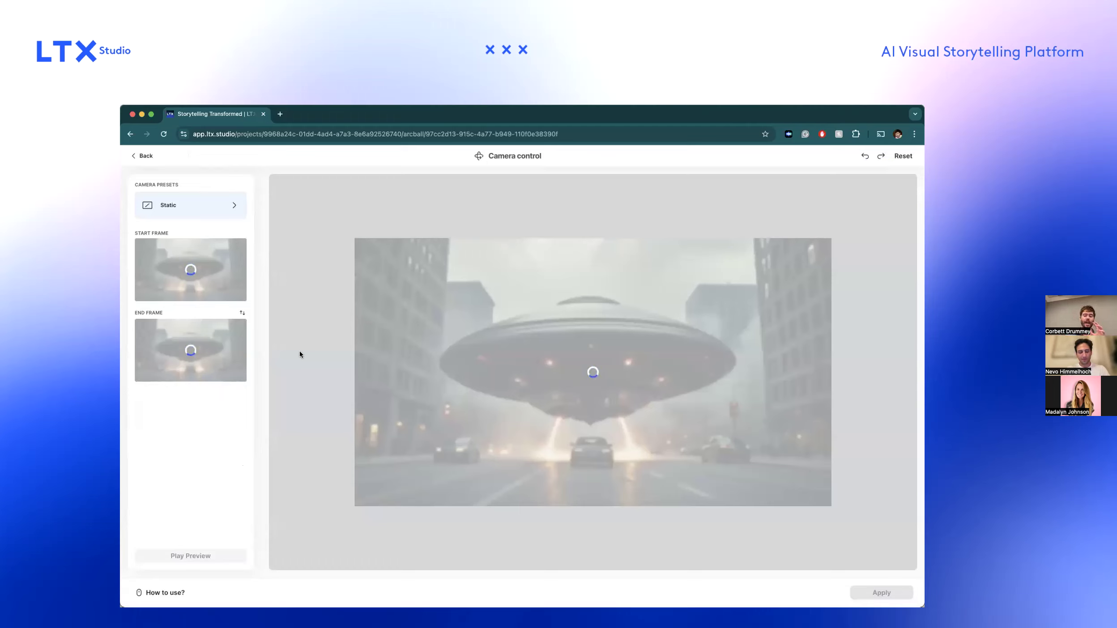
left_click(210, 276)
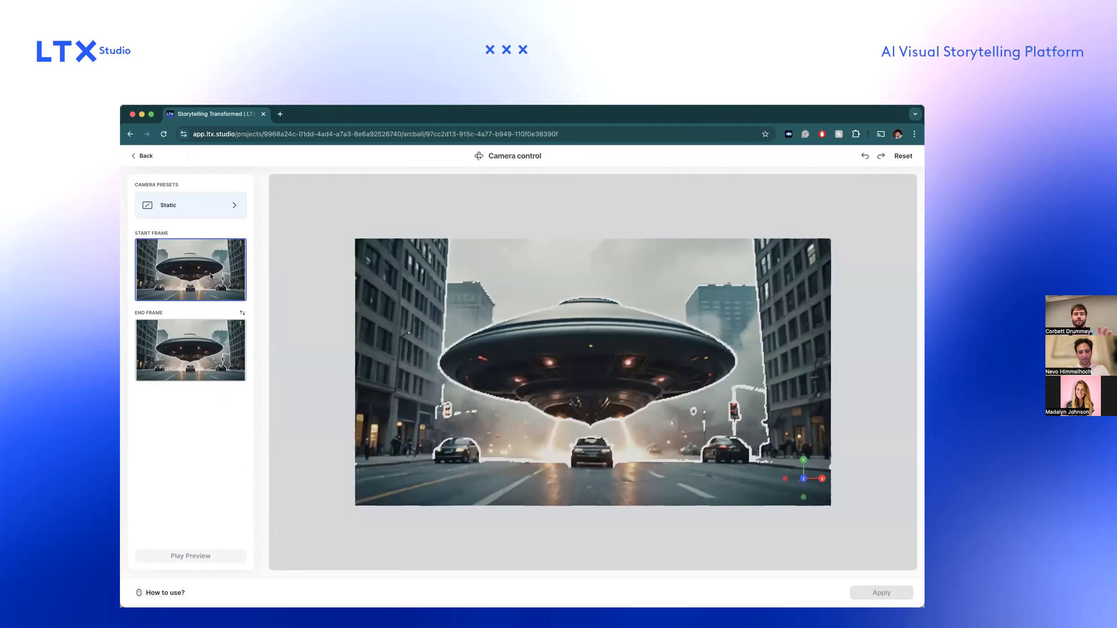
left_click(209, 334)
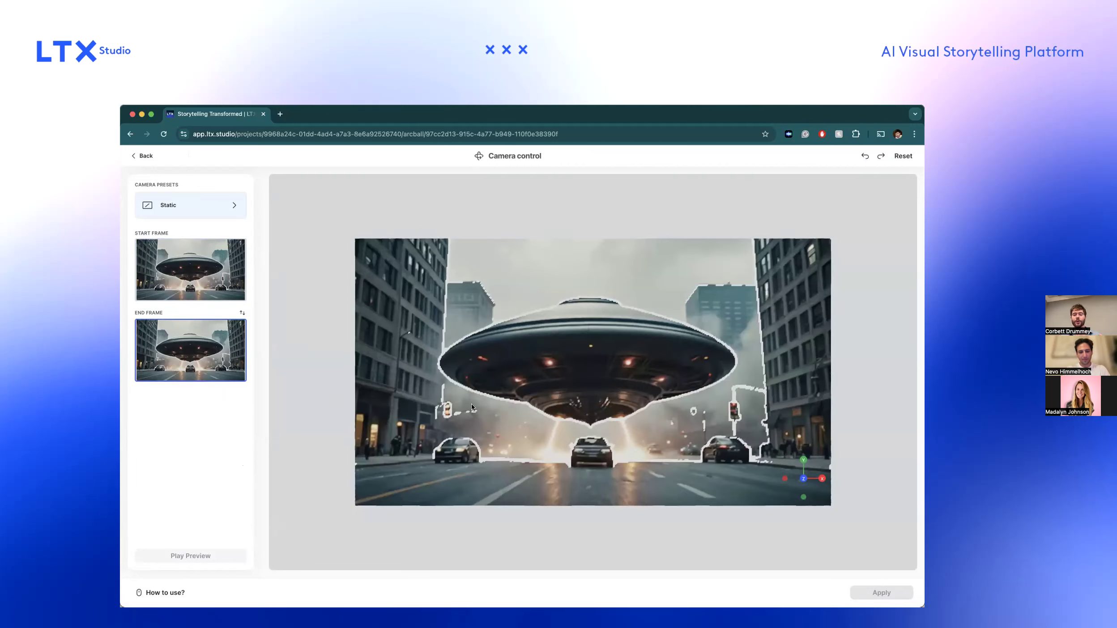
left_click_drag(472, 405, 393, 407)
scroll(466, 414, "down", 5)
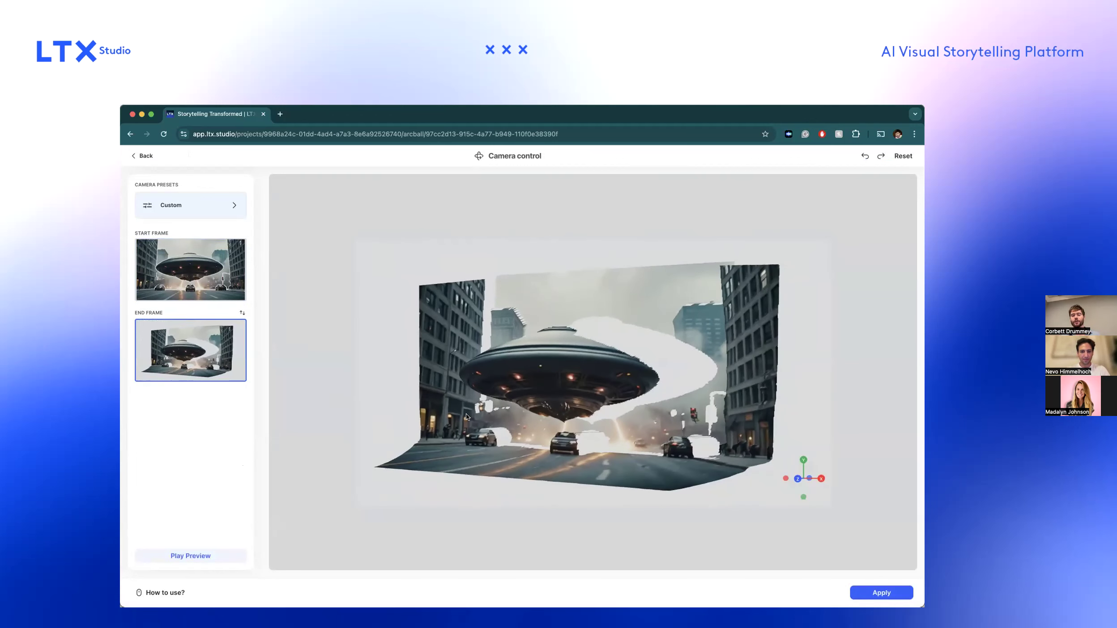
left_click_drag(466, 415, 604, 418)
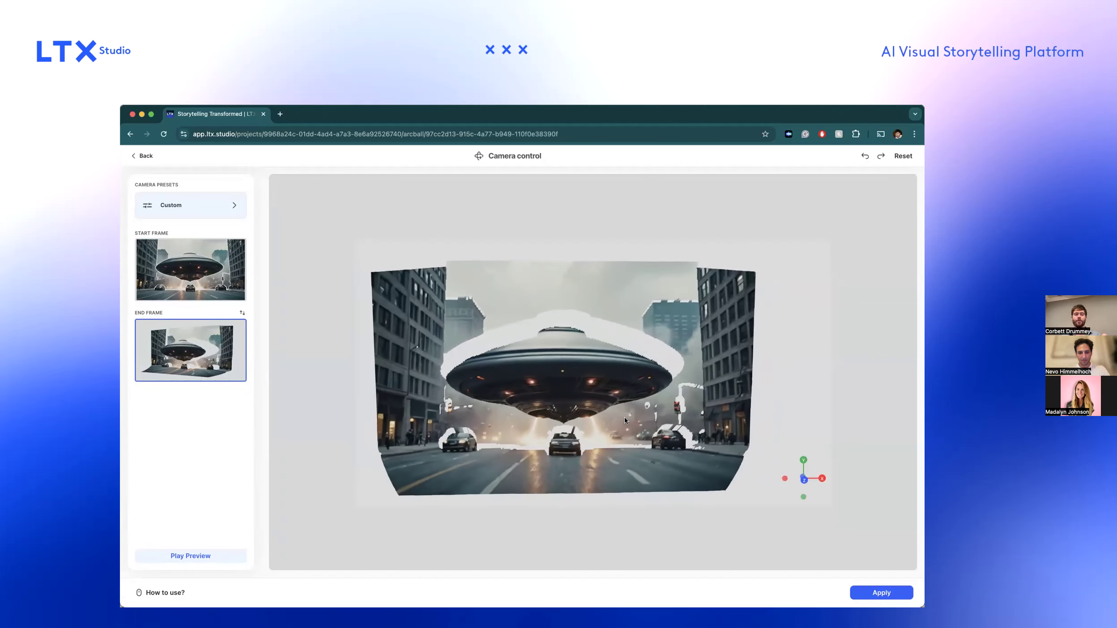
Zoom the start frame in close on the ship's underside, compare it with the end frame, and leave Camera control without applying.
left_click(243, 284)
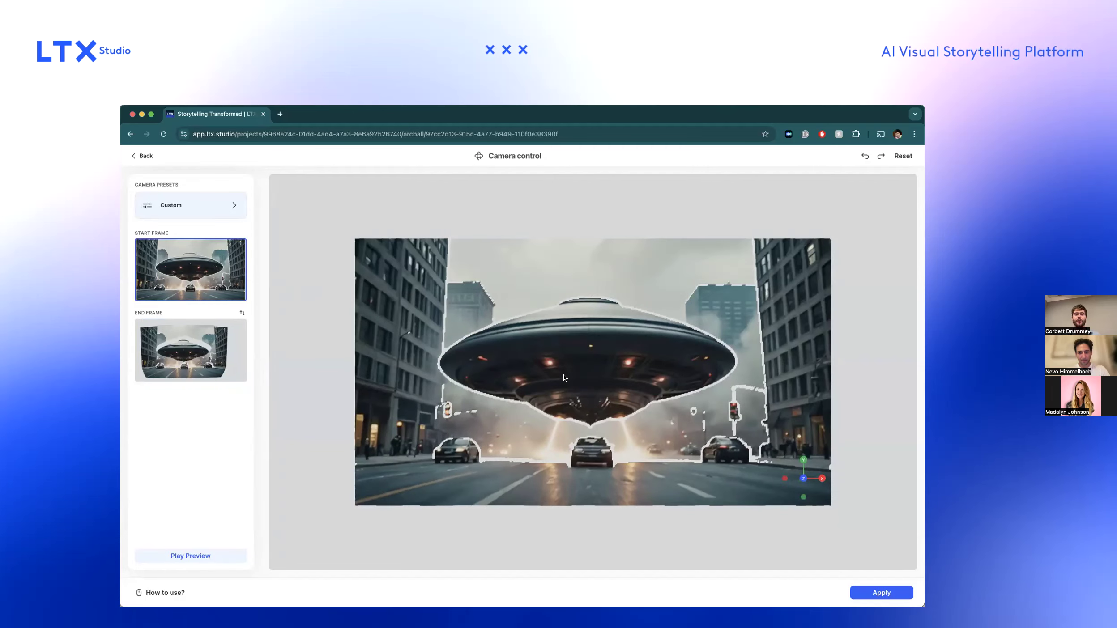
scroll(555, 377, "up", 5)
left_click(241, 340)
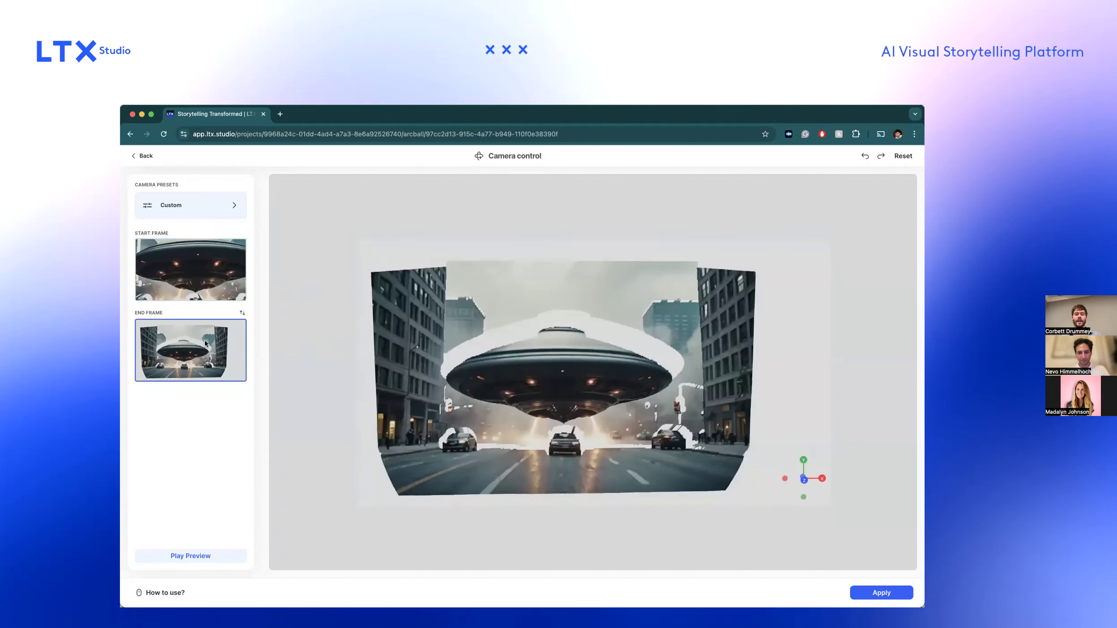
scroll(486, 417, "down", 3)
left_click(240, 289)
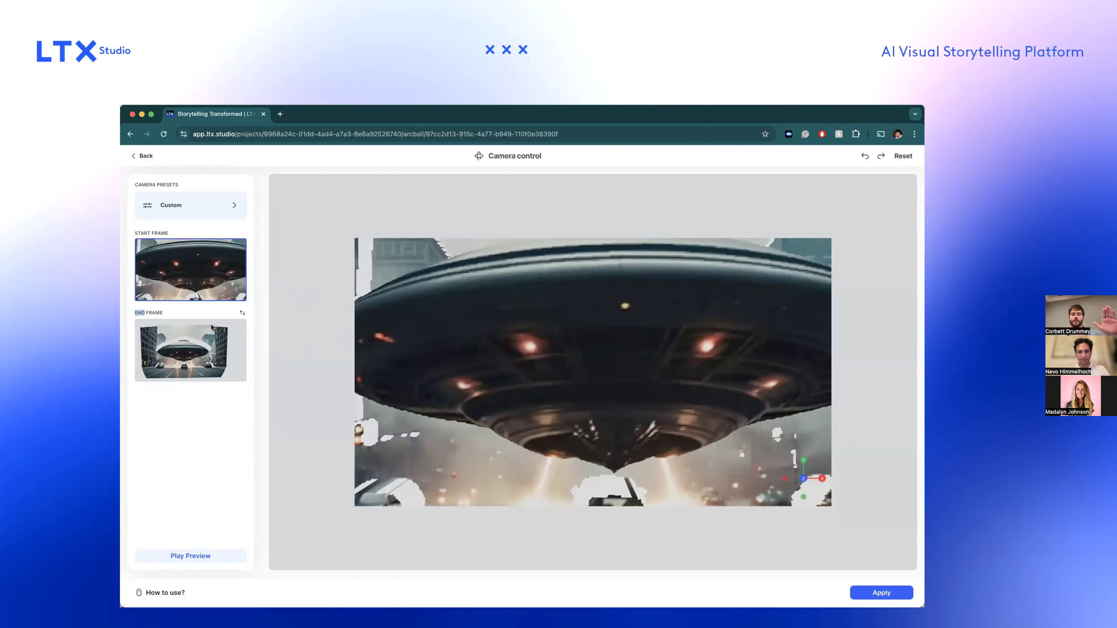
left_click(207, 343)
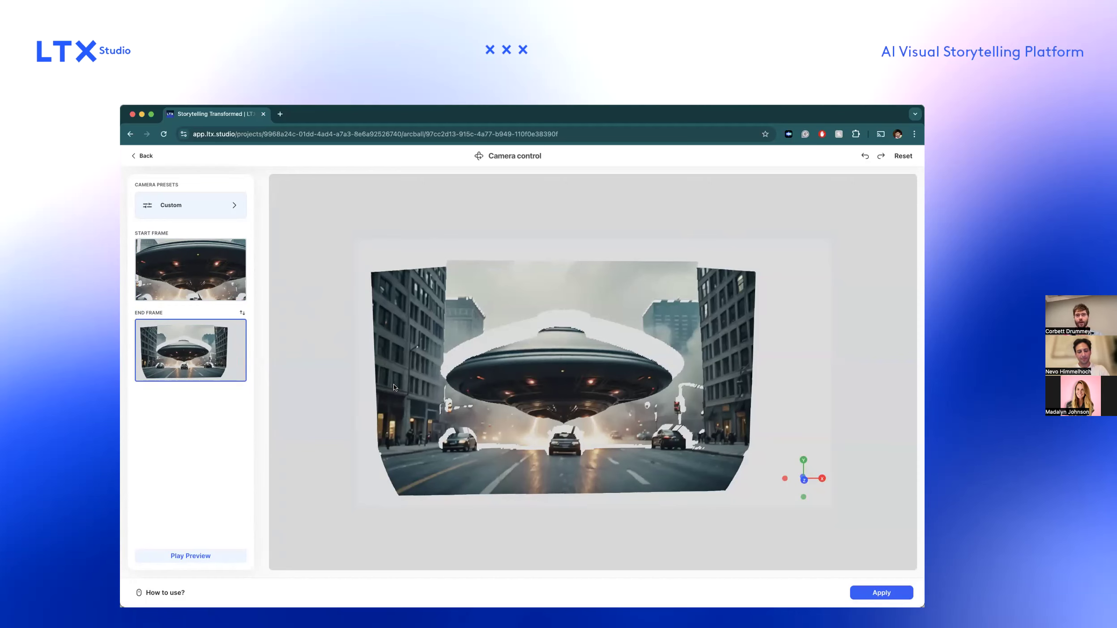
left_click(154, 156)
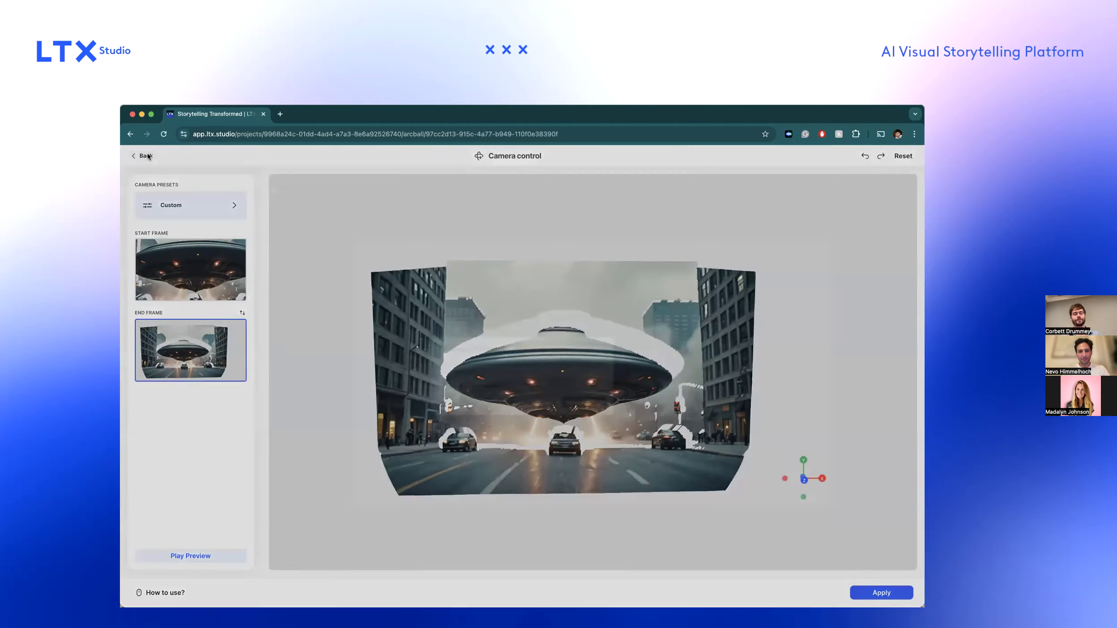
left_click(577, 404)
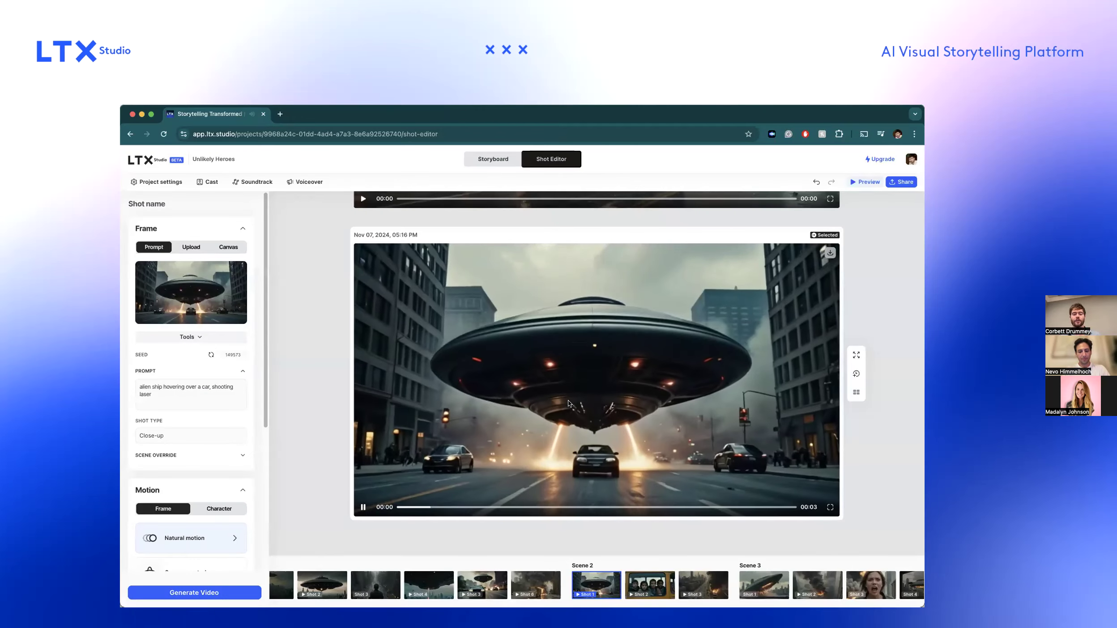
Mask the lower part of the building beside the street in Keyframe control's end frame, and leave without applying.
scroll(230, 401, "down", 5)
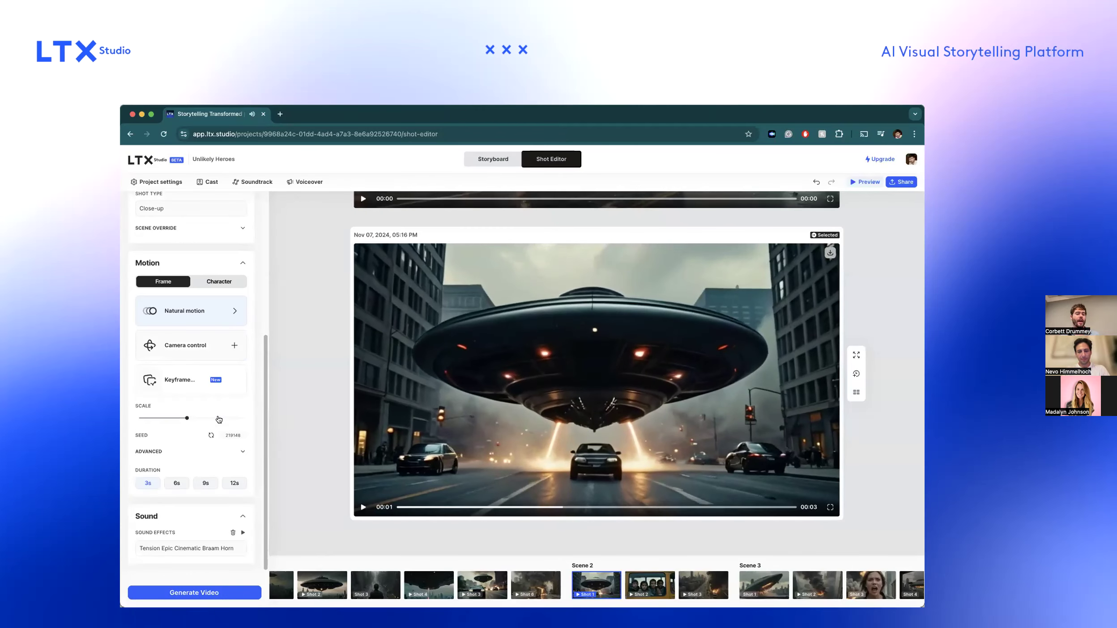
left_click(234, 381)
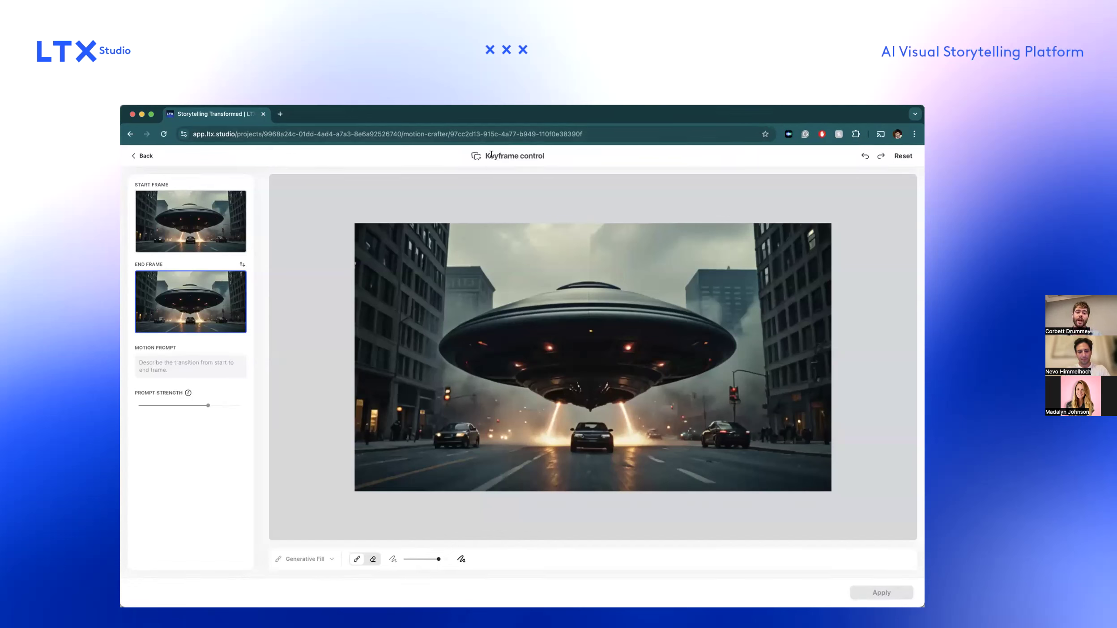
mouse_move(377, 380)
left_mouse_down()
mouse_move(403, 396)
mouse_move(394, 441)
mouse_move(383, 431)
mouse_move(386, 456)
left_mouse_up()
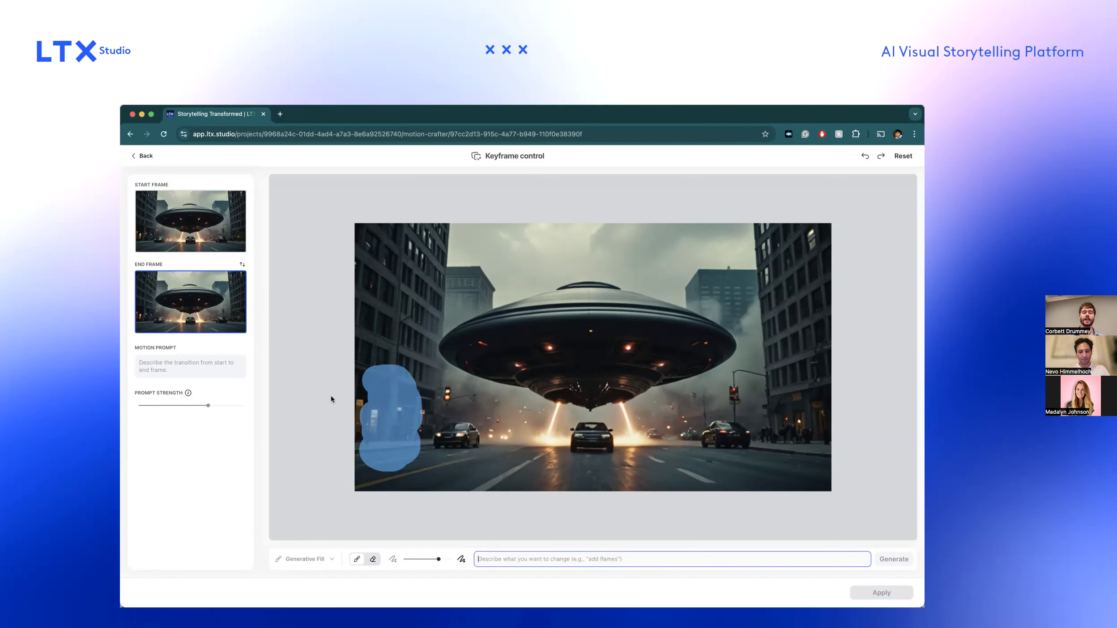
left_click(143, 156)
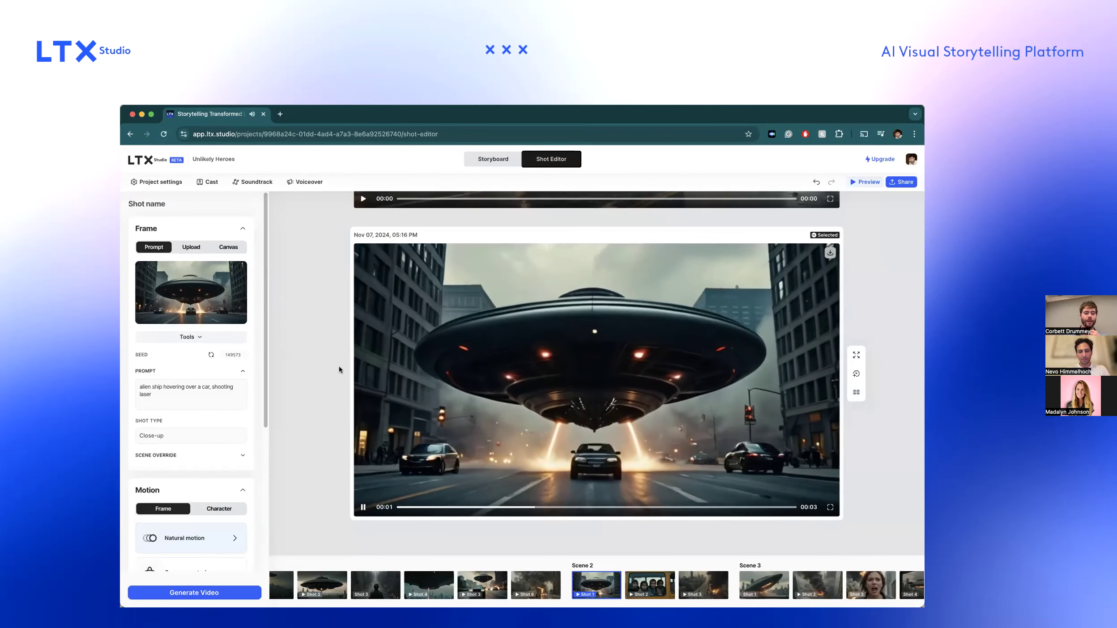
Pause the alien ship video and raise the shot's motion scale slightly.
left_click(363, 507)
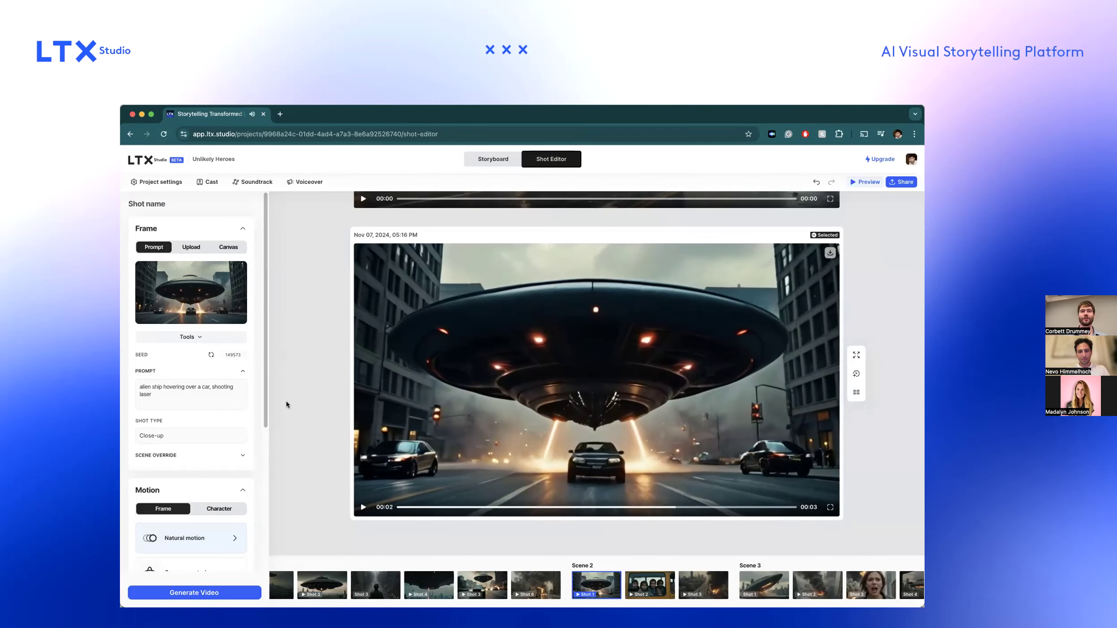
scroll(212, 416, "down", 5)
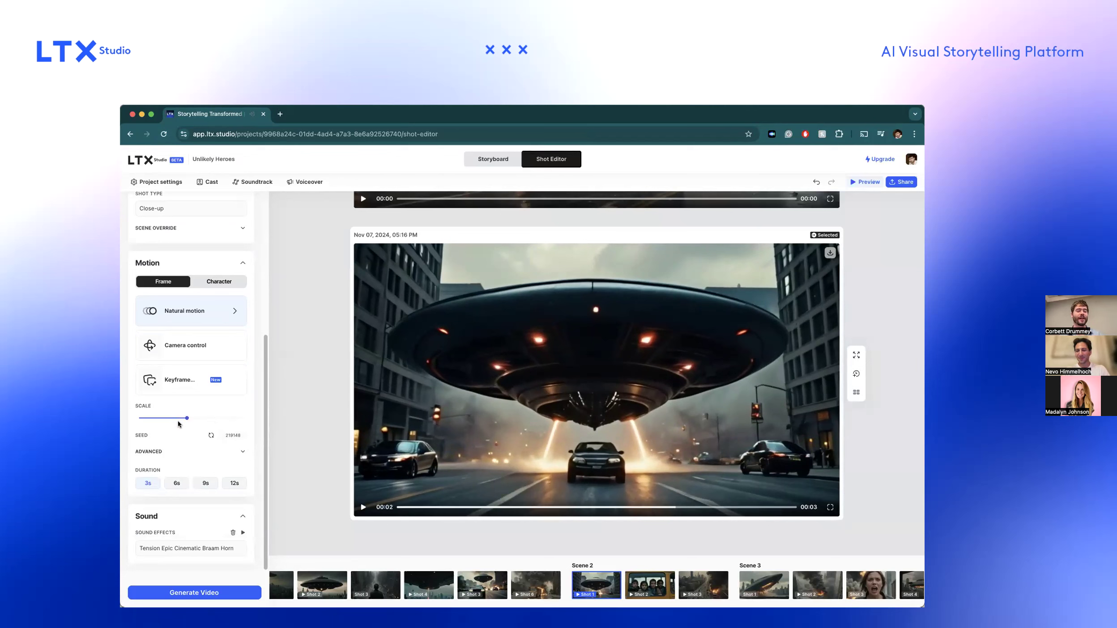
mouse_move(186, 418)
left_mouse_down()
mouse_move(173, 419)
mouse_move(190, 419)
left_mouse_up()
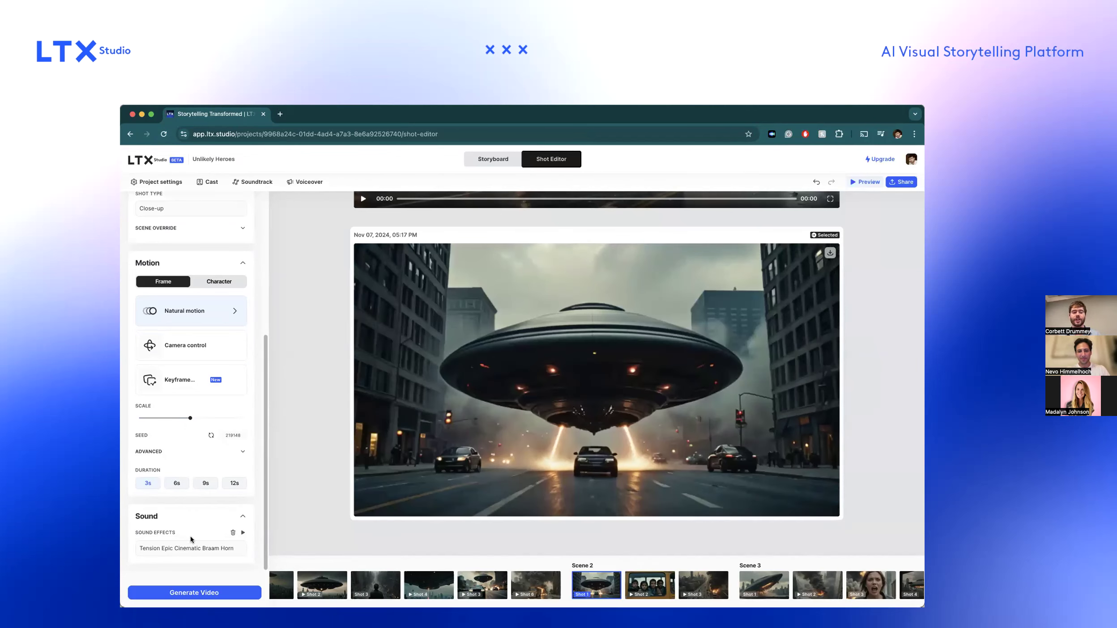
scroll(186, 474, "up", 4)
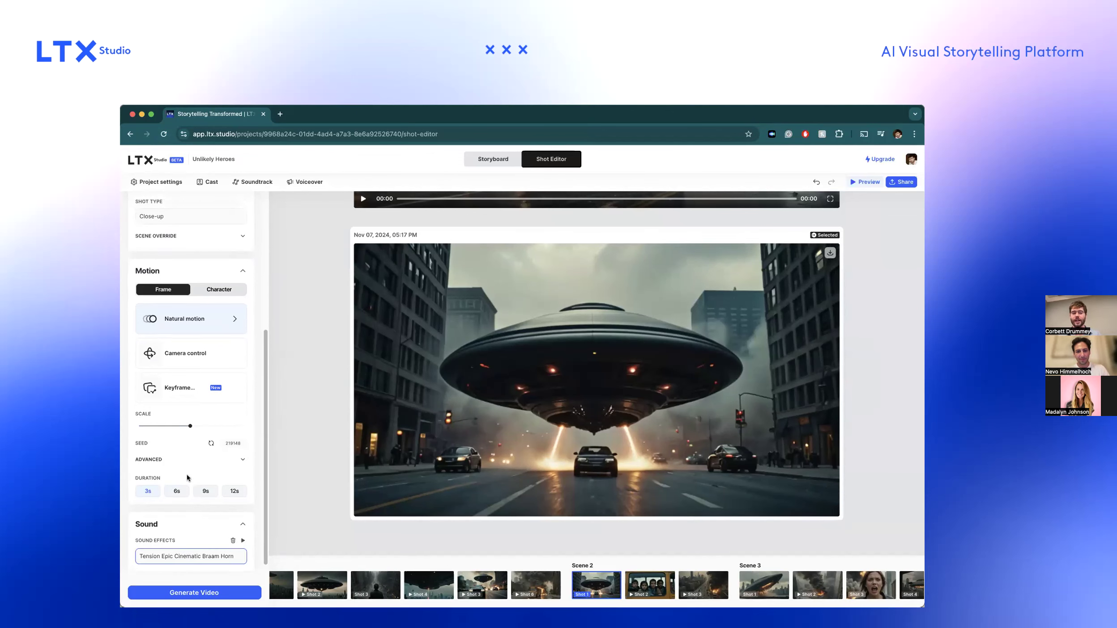
Return to the storyboard and request a video for Scene 1's shot 3, the man in the street looking up in terror.
left_click(494, 157)
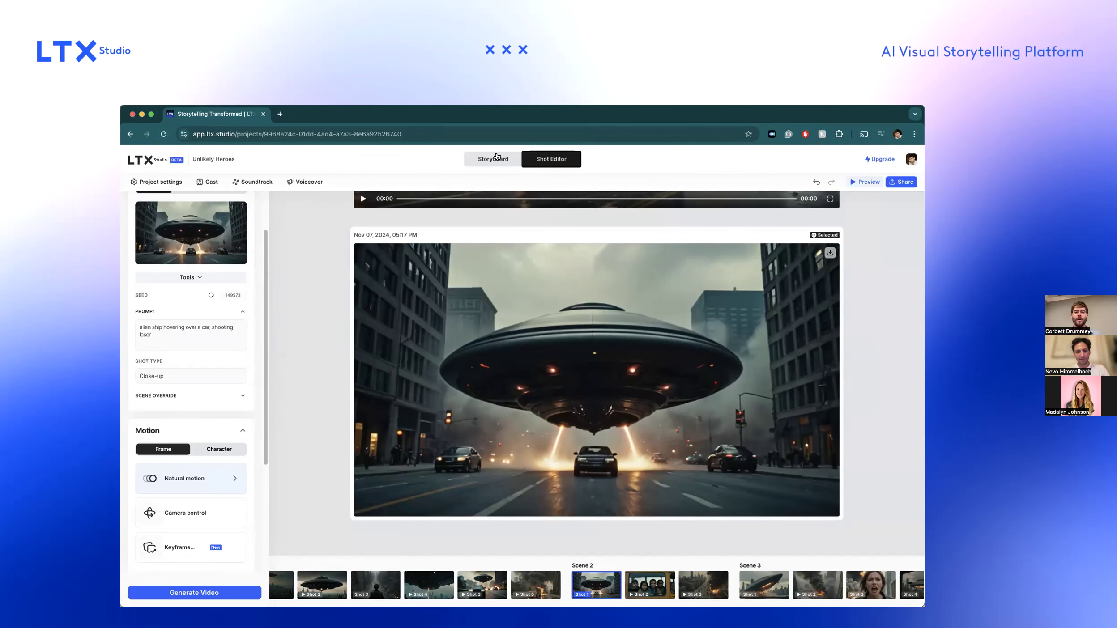
scroll(646, 280, "up", 6)
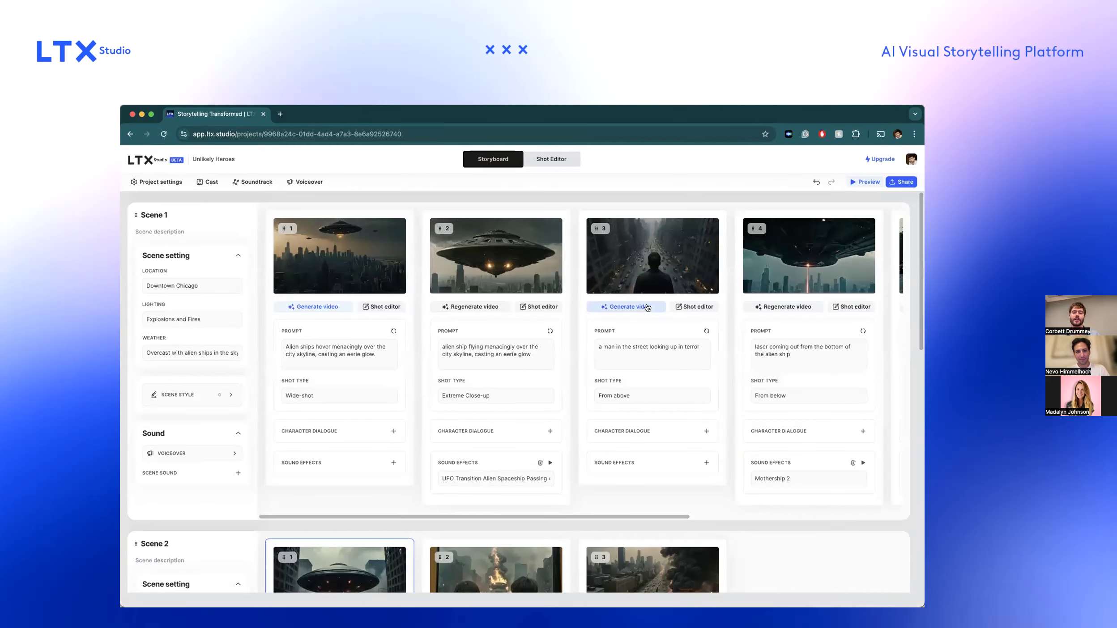
left_click(646, 306)
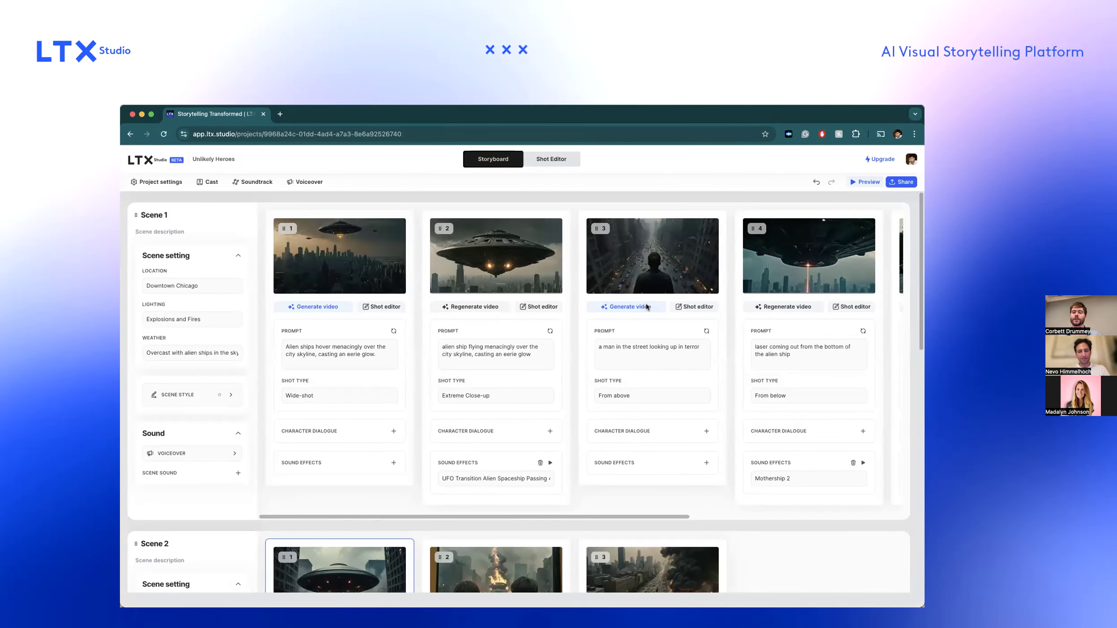
Look over the remaining shots of Scene 1 and the shots of Scenes 2 and 3 in the storyboard.
scroll(671, 313, "right", 5)
scroll(765, 342, "down", 10)
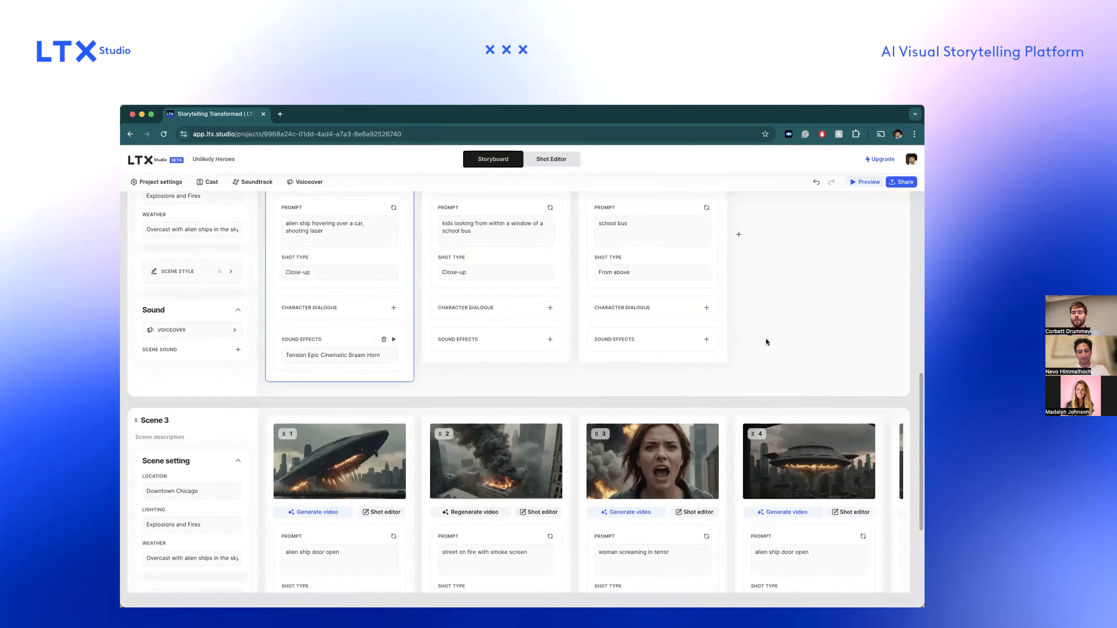
scroll(766, 342, "down", 3)
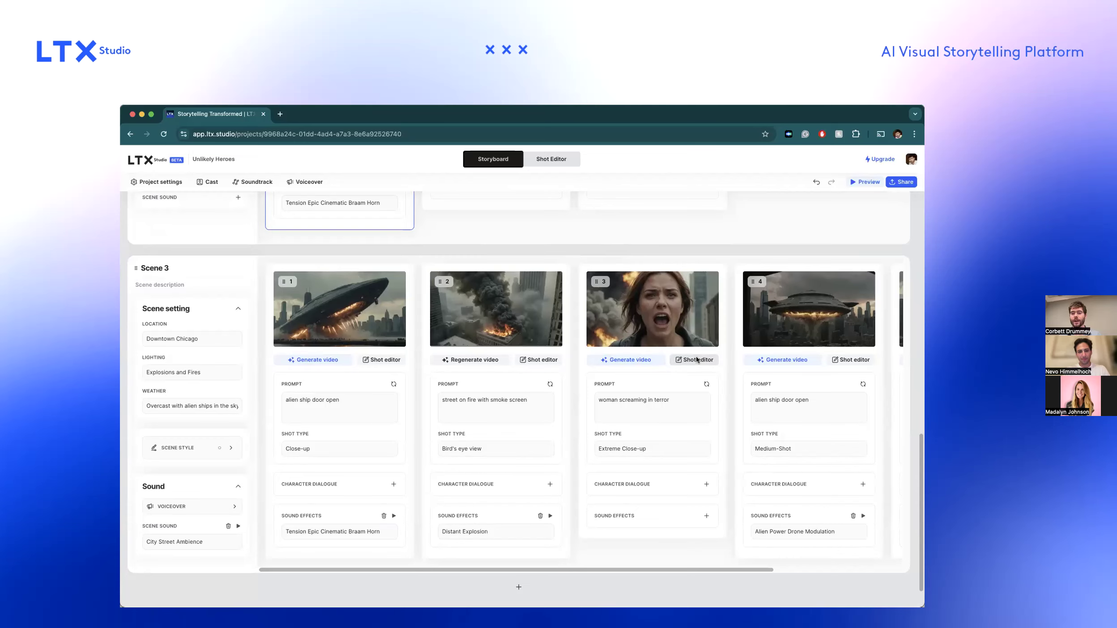
scroll(696, 359, "up", 15)
scroll(696, 359, "down", 1)
scroll(696, 359, "up", 1)
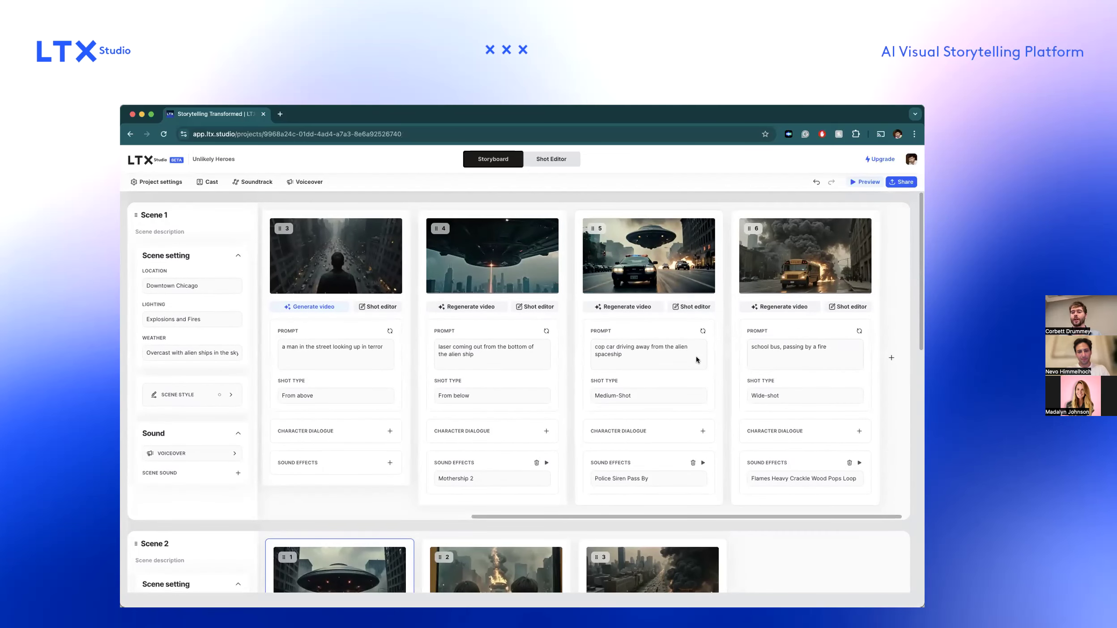
Add a seventh shot at the end of Scene 1 with the prompt "A guy standing in the street".
left_click(891, 358)
left_click(841, 338)
left_click(851, 349)
type("A guy ")
type("with")
key("BackSpace")
key("BackSpace")
key("BackSpace")
key("BackSpace")
key("BackSpace")
type("standing ")
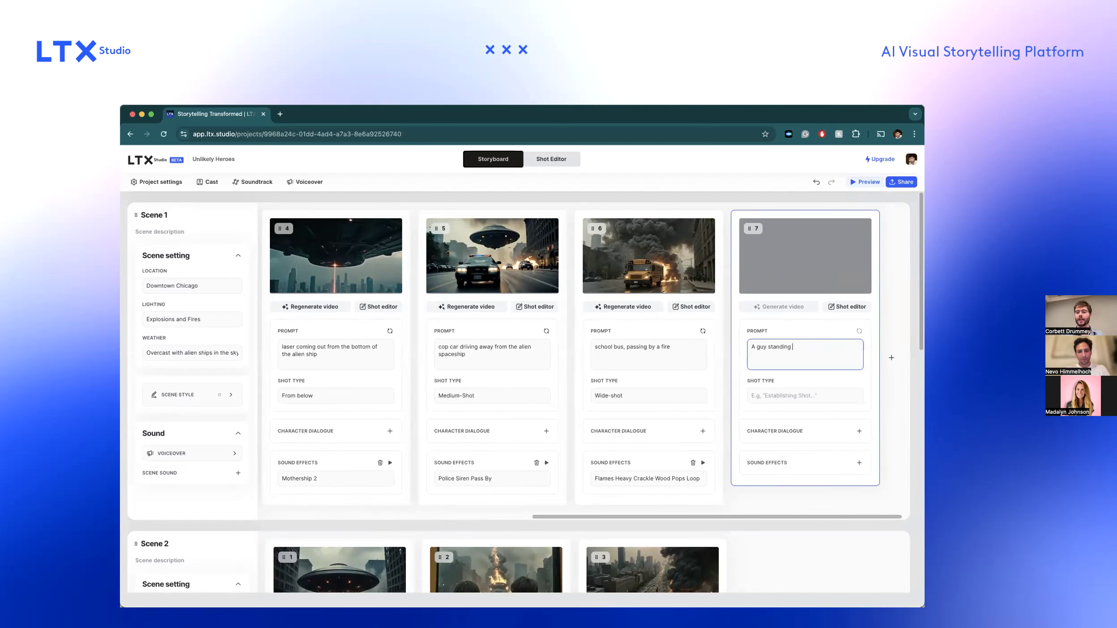
type("in the street")
left_click(887, 405)
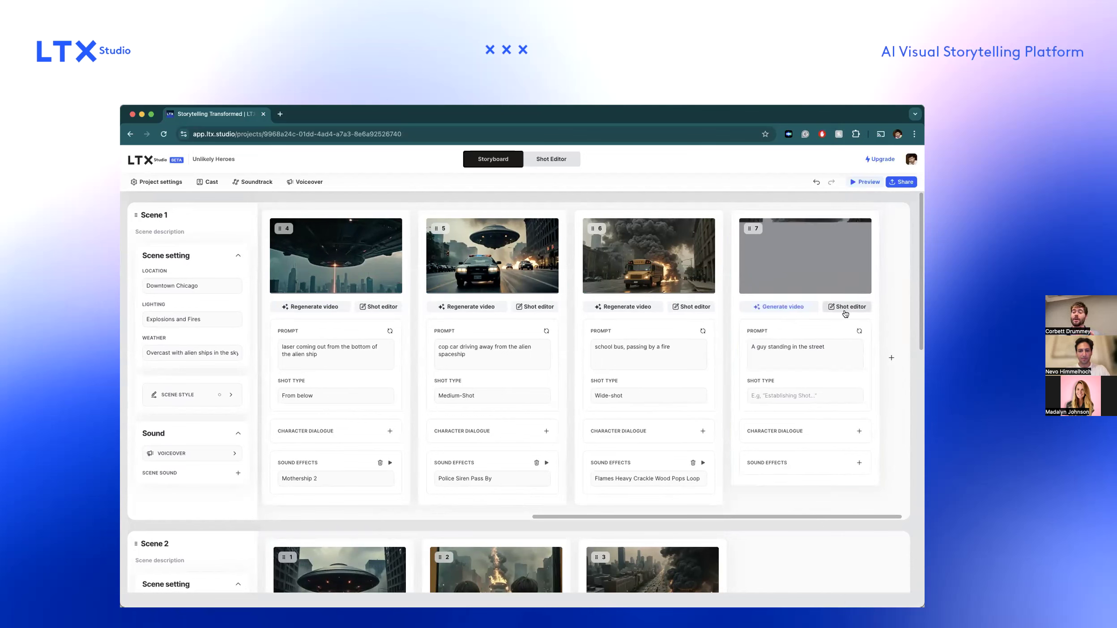
Set shot 7's type to Close-up and extend its prompt to "A guy standing in the street facing the camera".
left_click(794, 401)
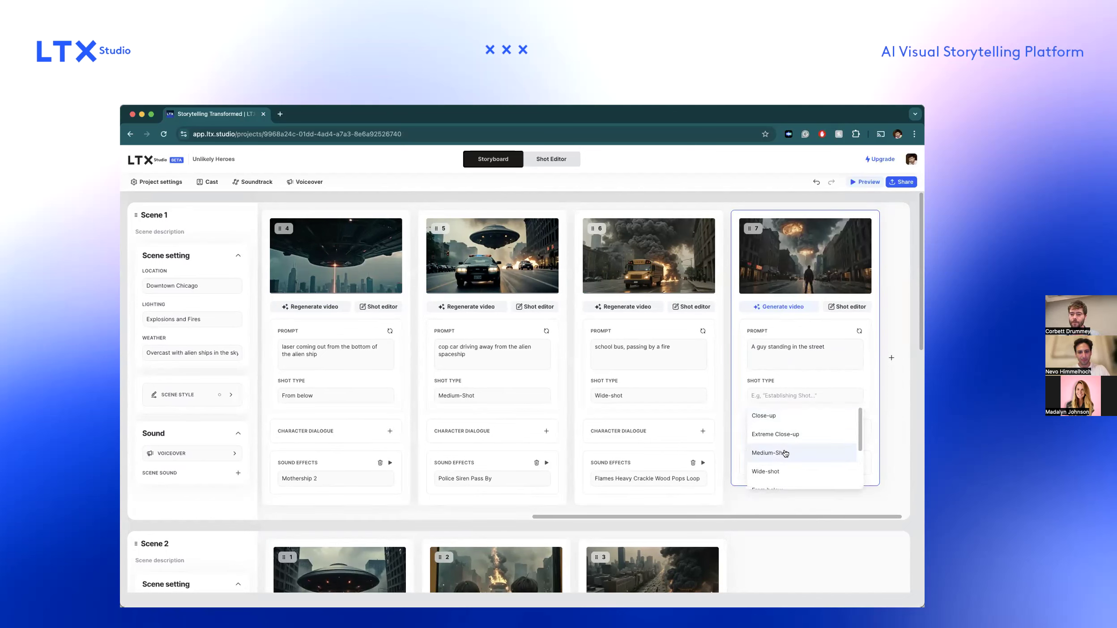
left_click(801, 416)
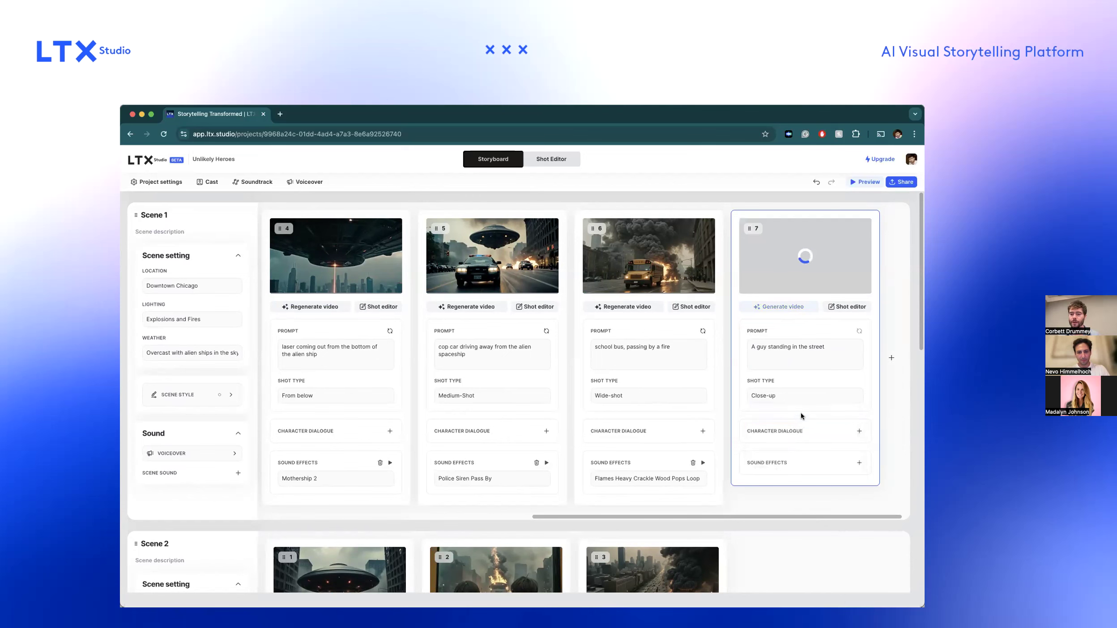
left_click(829, 352)
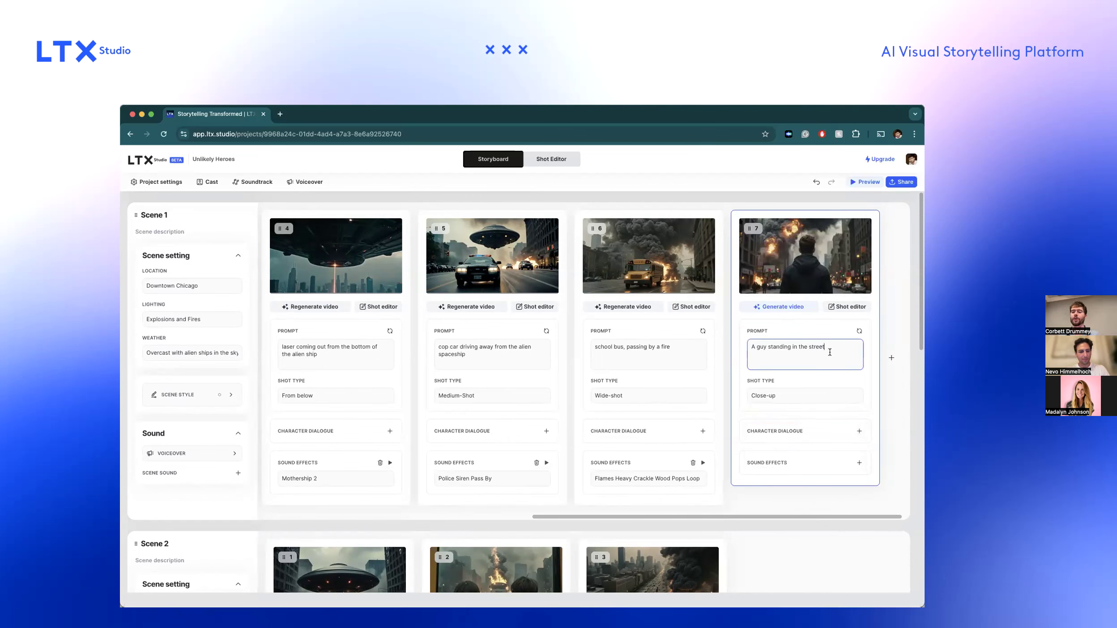
type("facing the camer")
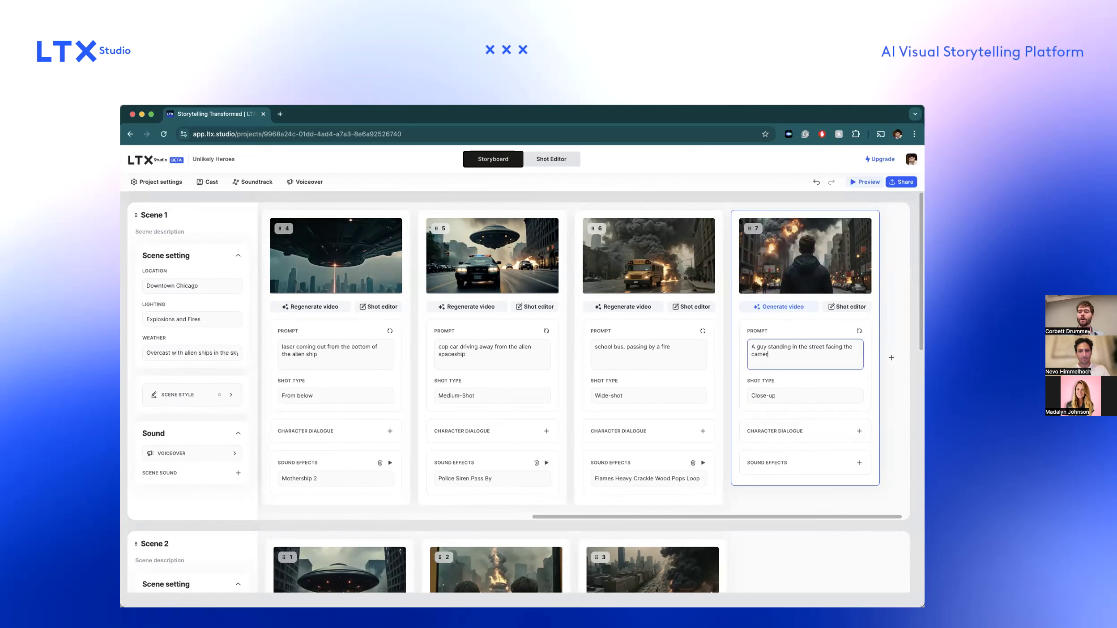
type("a")
key("Return")
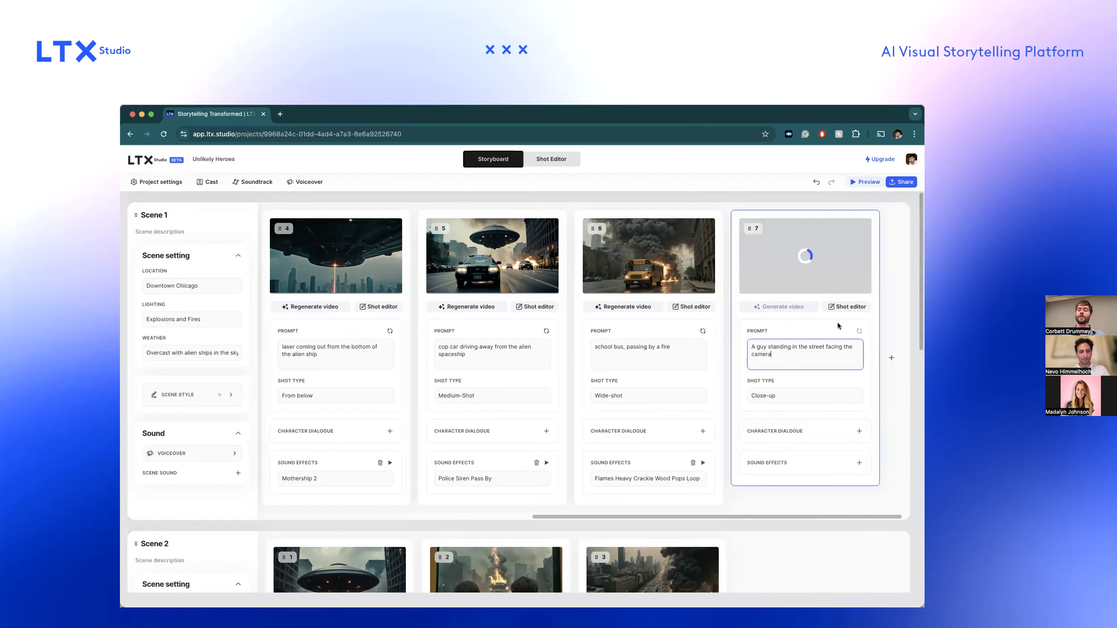
Open shot 7 in the shot editor and examine its character motion options, including the dialogue, the speaking character and the project's cast.
left_click(842, 306)
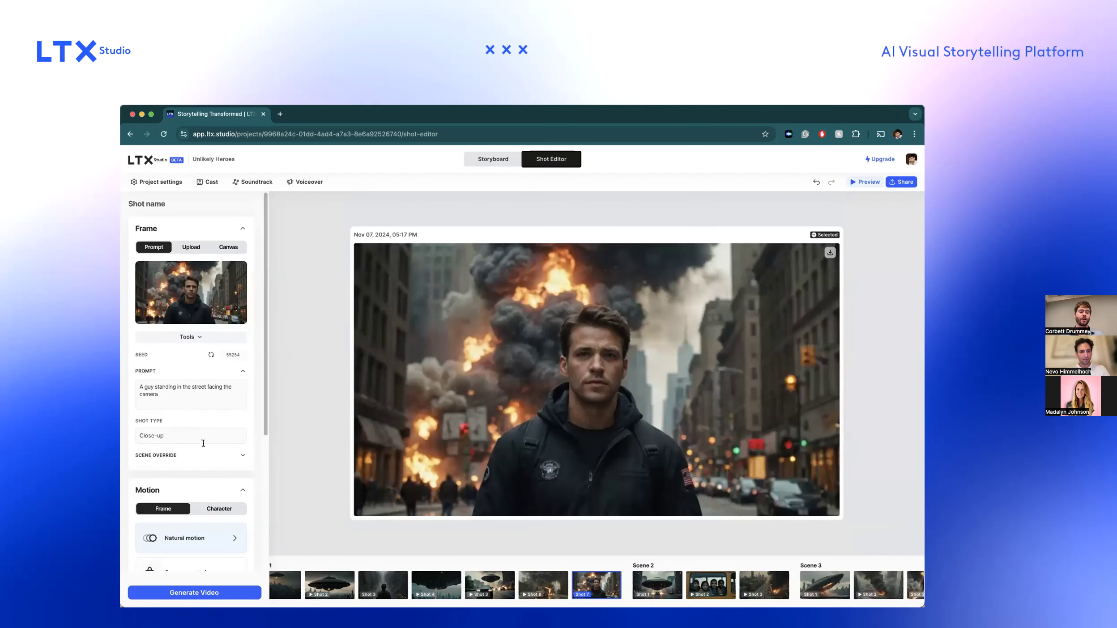
scroll(202, 464, "down", 5)
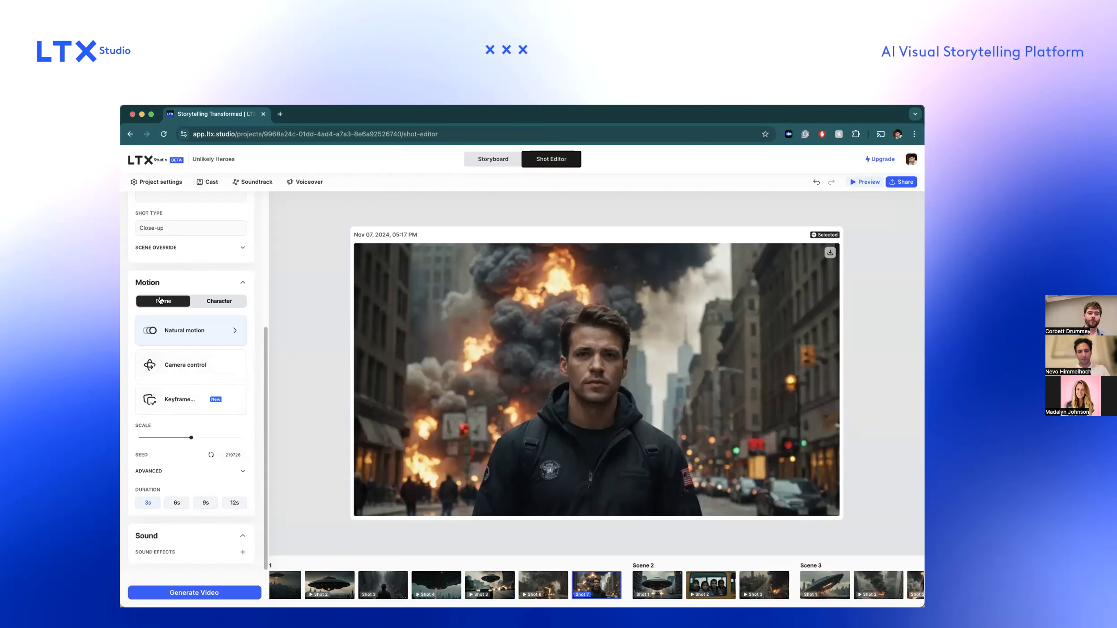
left_click(207, 307)
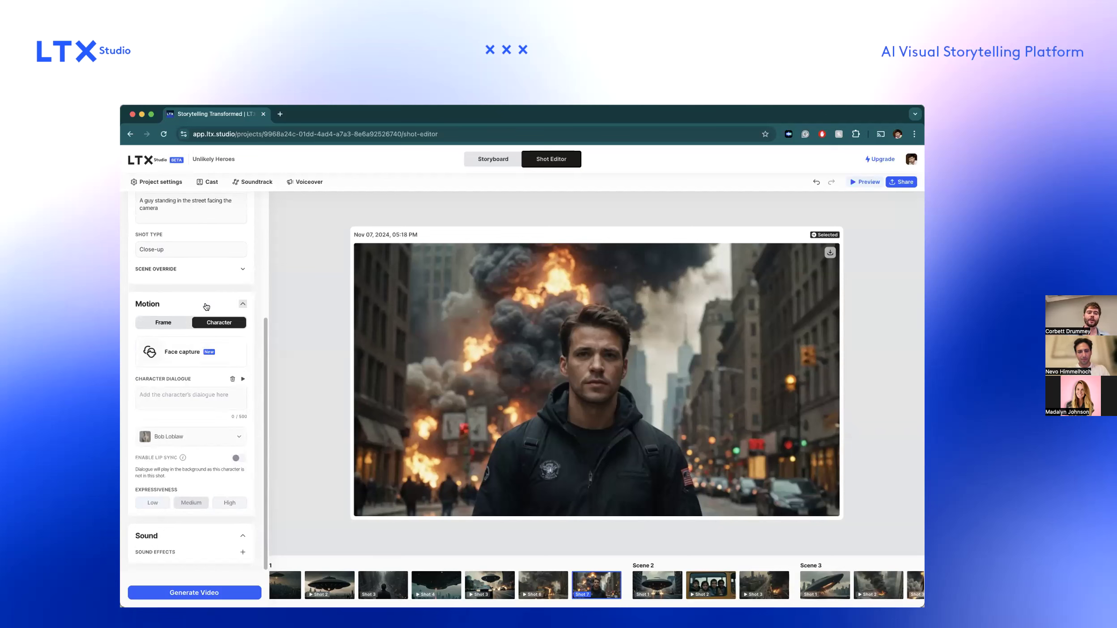
left_click(188, 397)
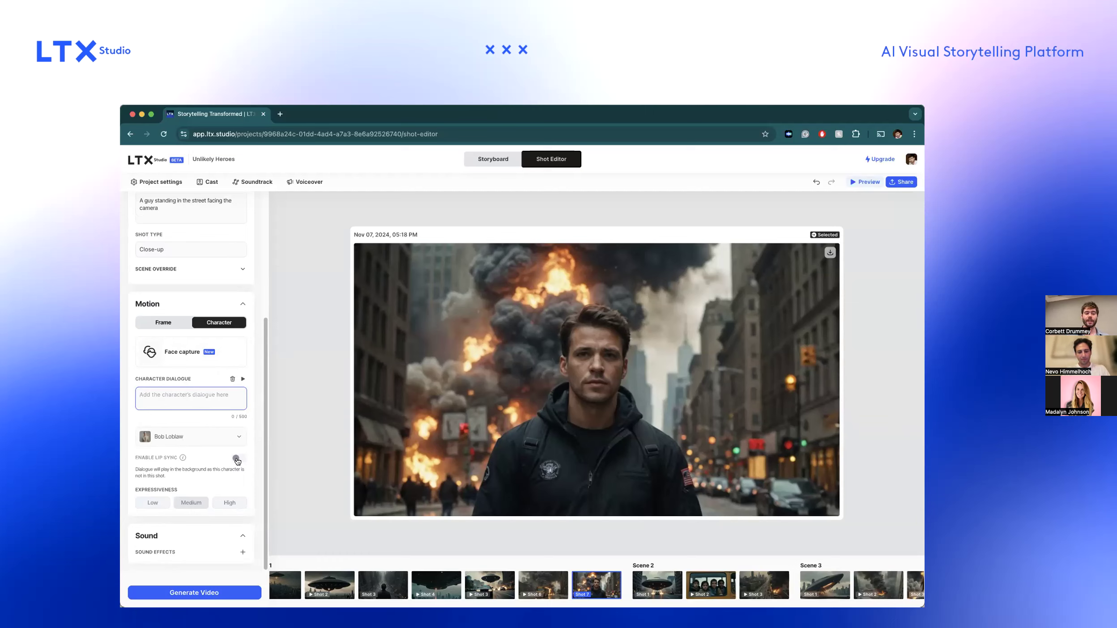
left_click(178, 435)
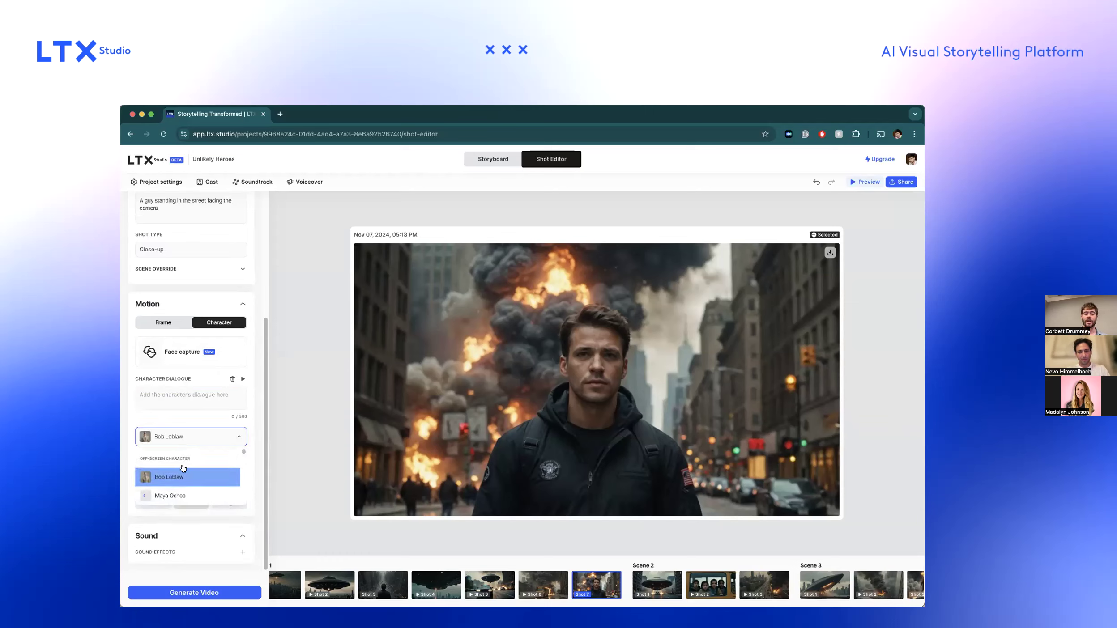
left_click(185, 437)
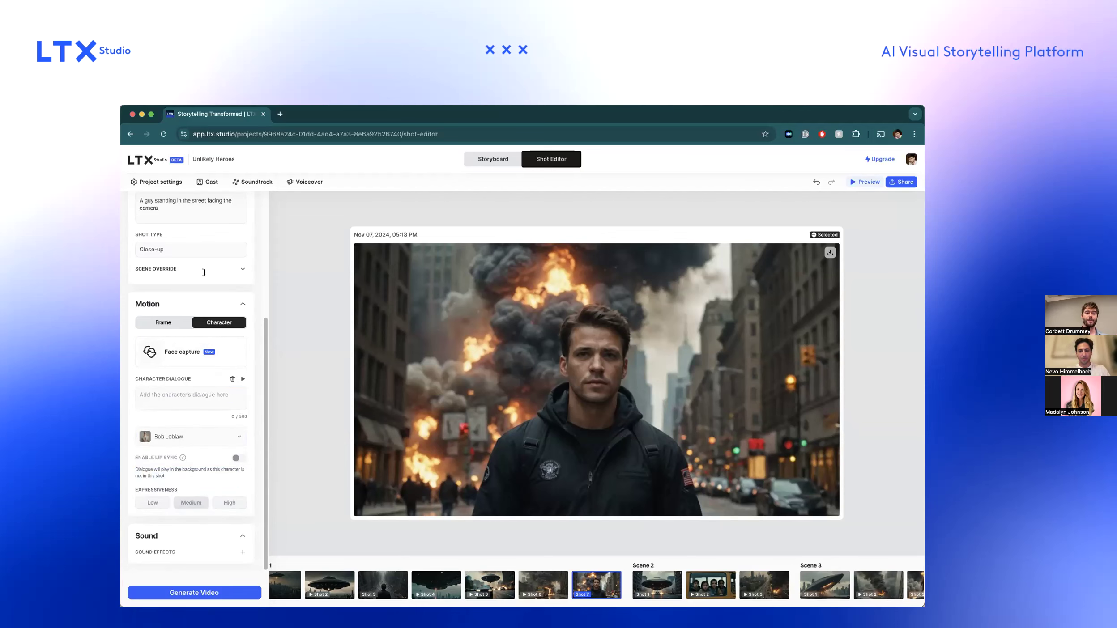
left_click(210, 181)
left_click(314, 239)
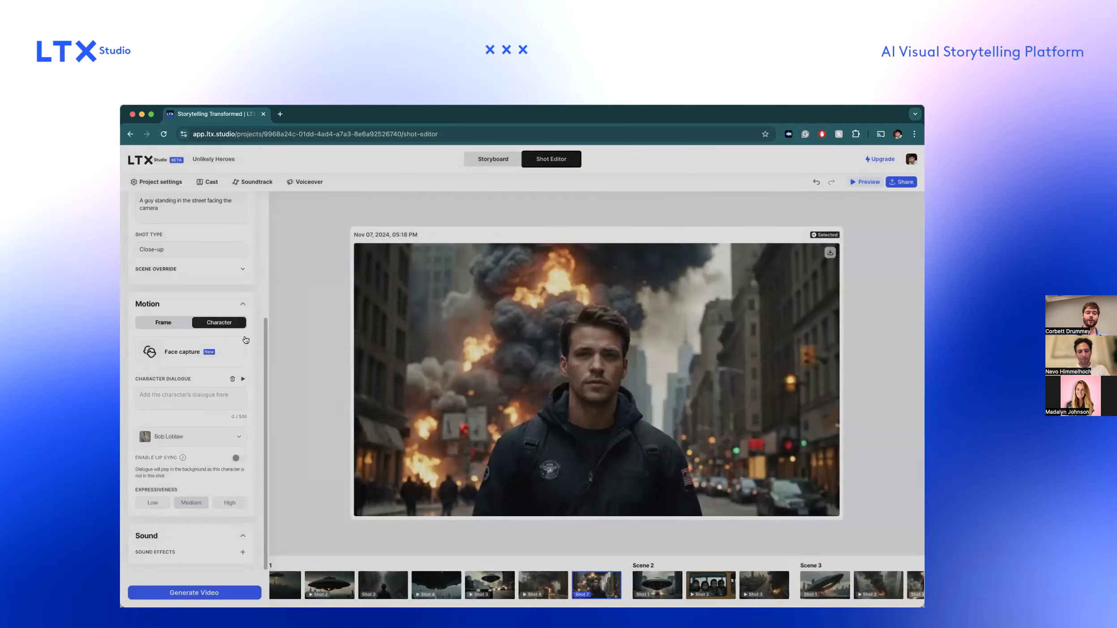
left_click(203, 436)
left_click(203, 436)
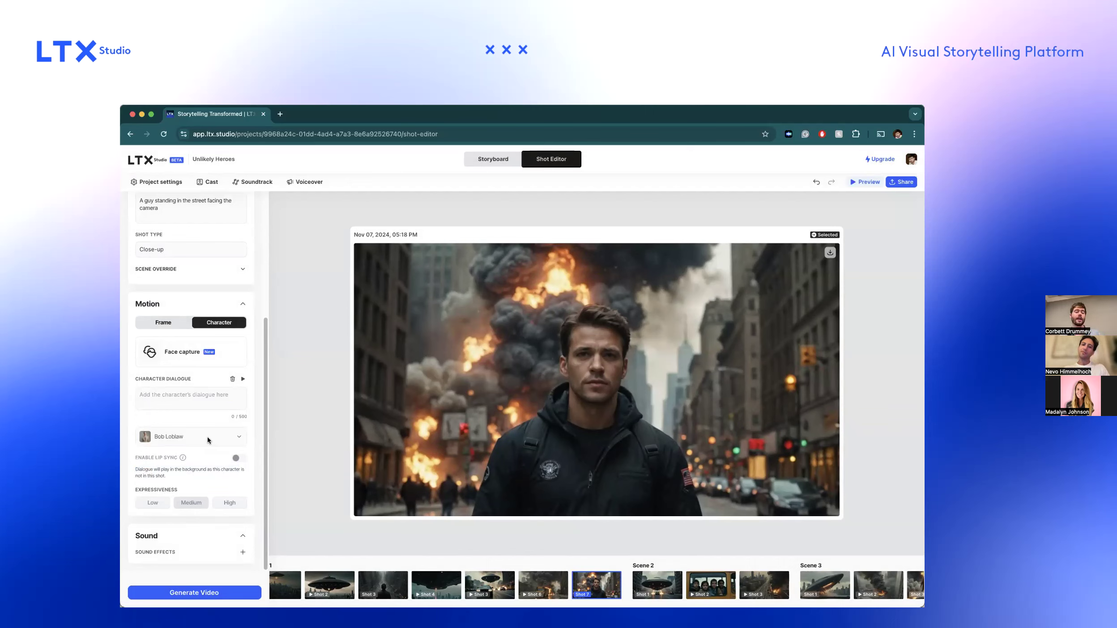
left_click(199, 399)
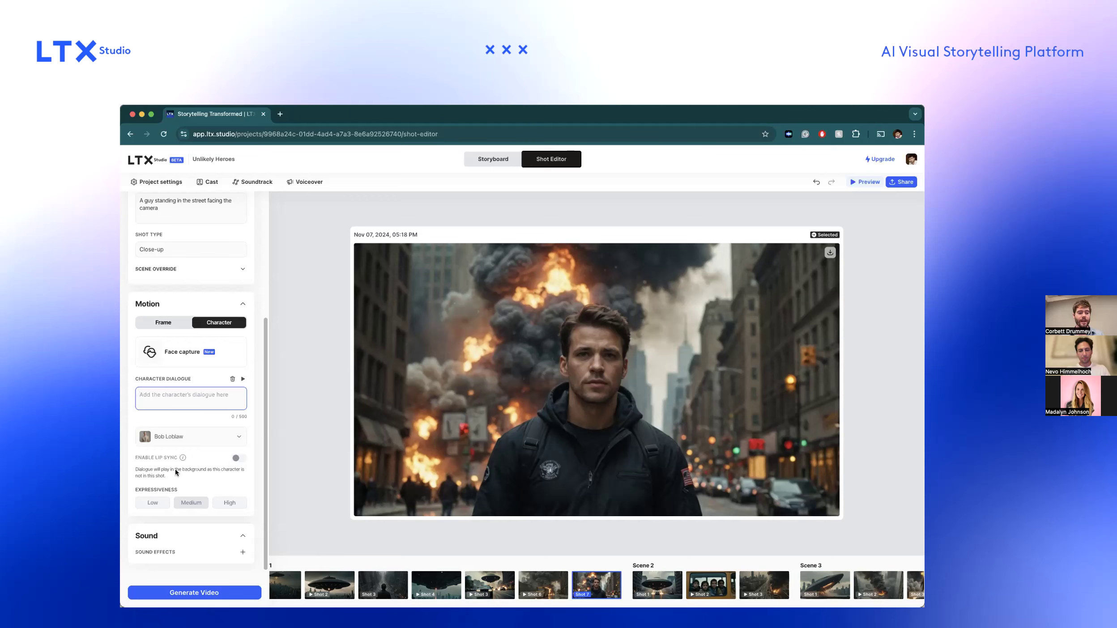
Set up face motion capture for shot 7 with a webcam recording, using the FaceTime HD Camera.
mouse_move(219, 357)
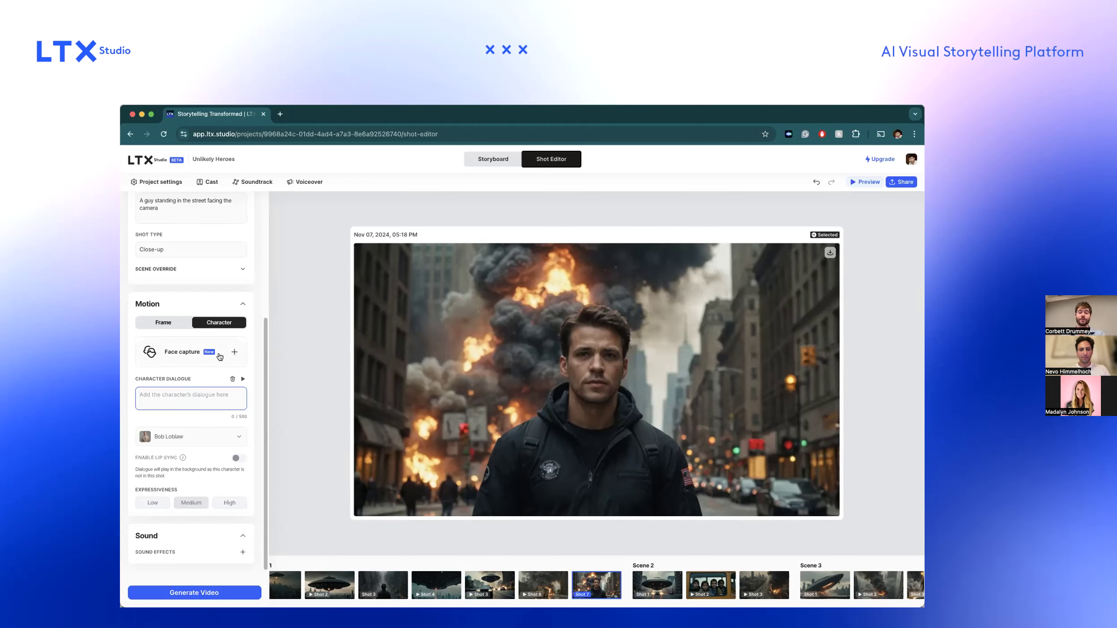
left_click(219, 356)
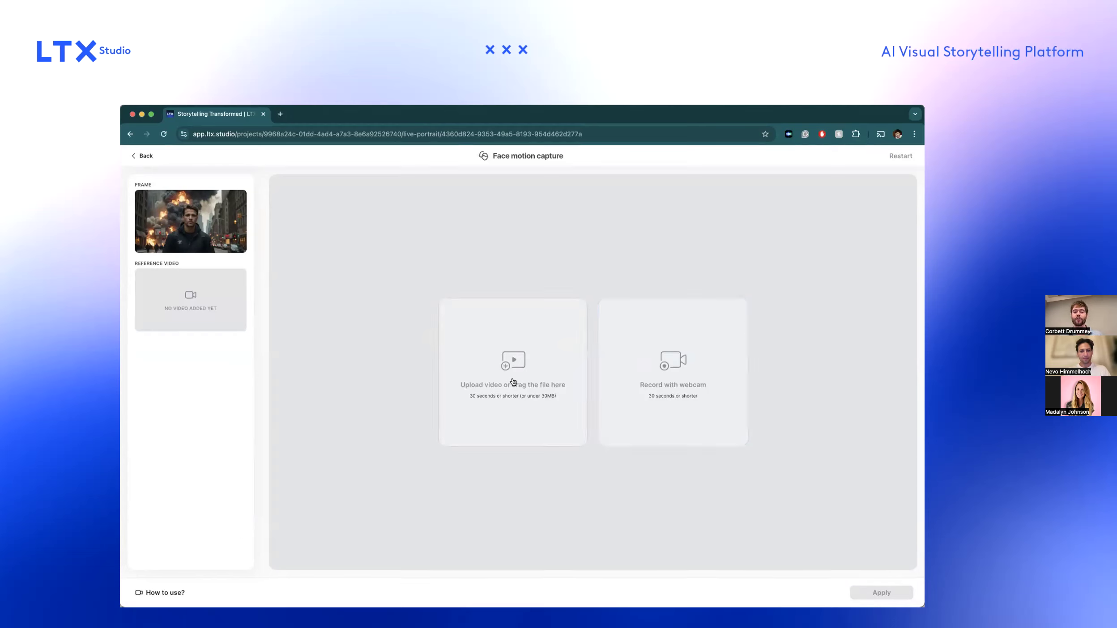
left_click(667, 381)
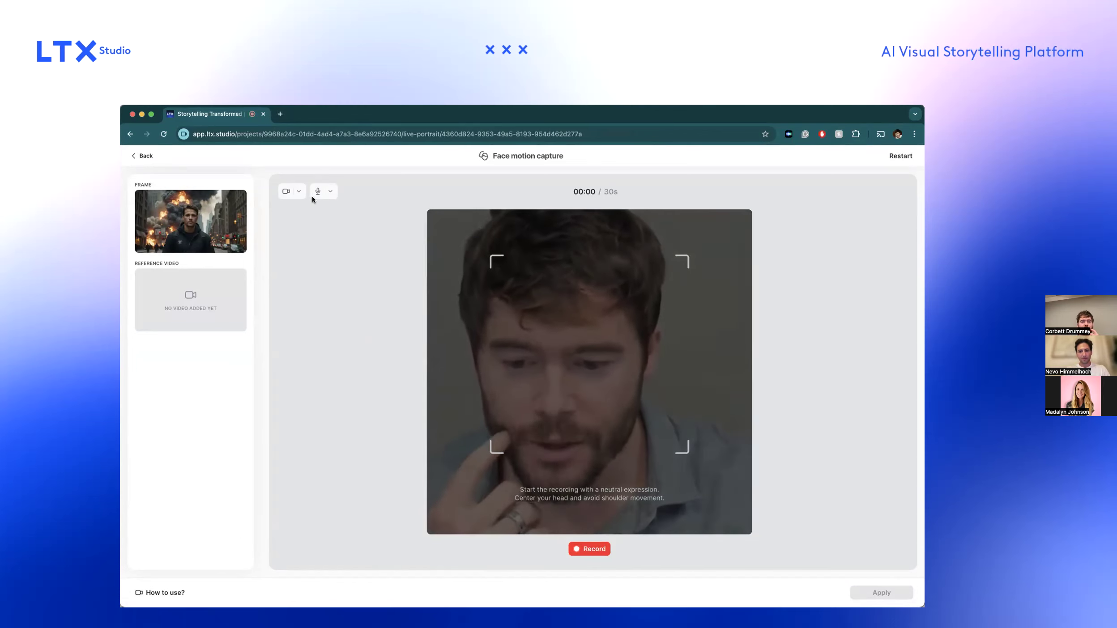
left_click(298, 191)
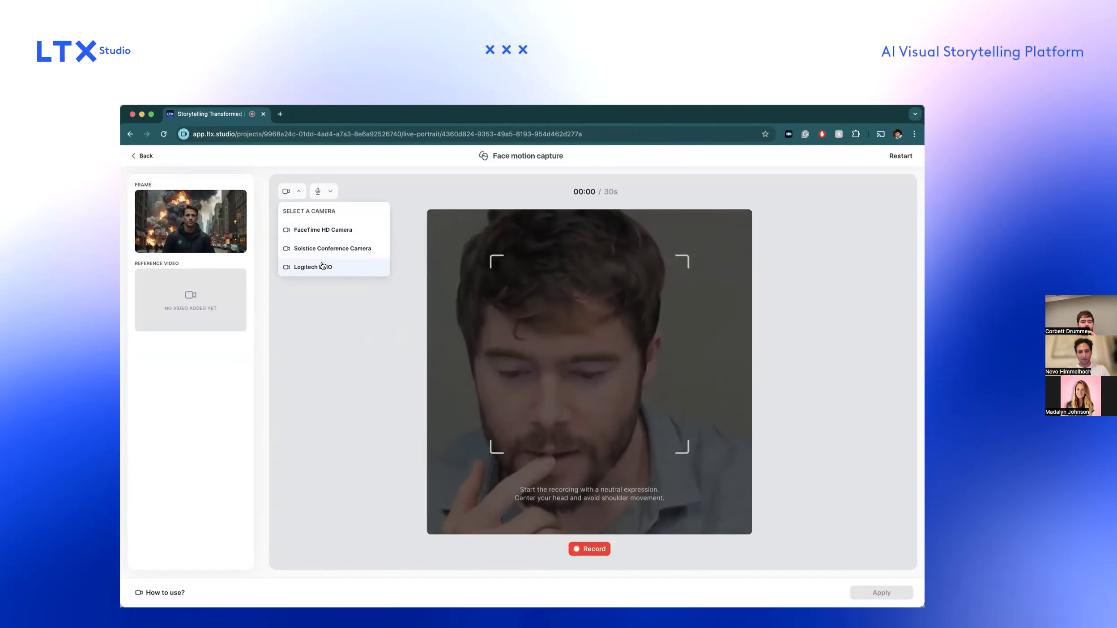
left_click(321, 265)
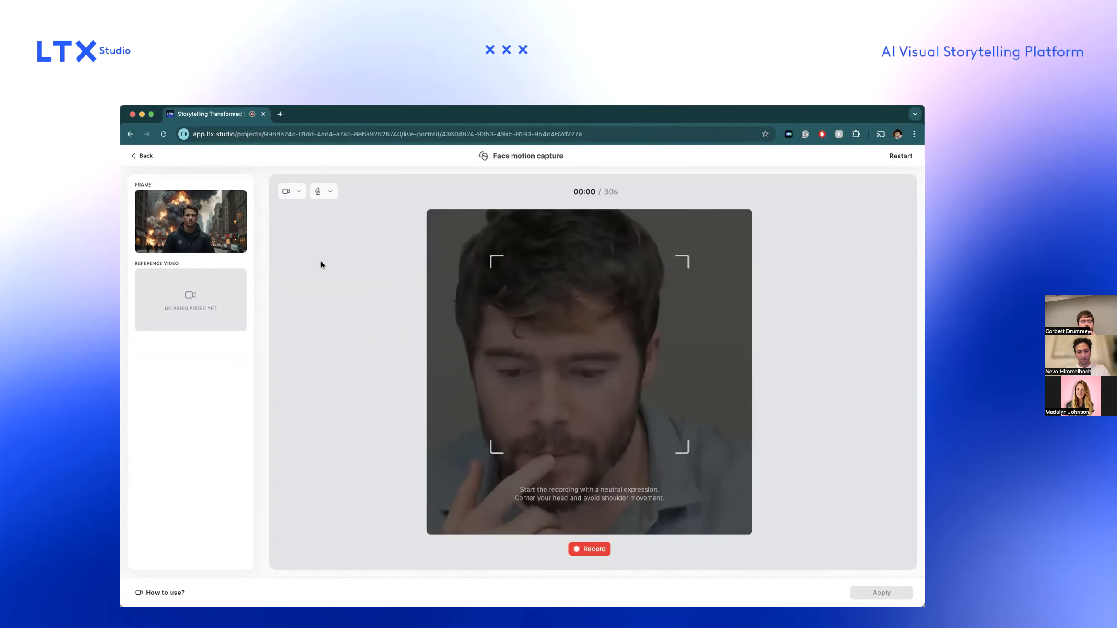
left_click(298, 191)
left_click(307, 231)
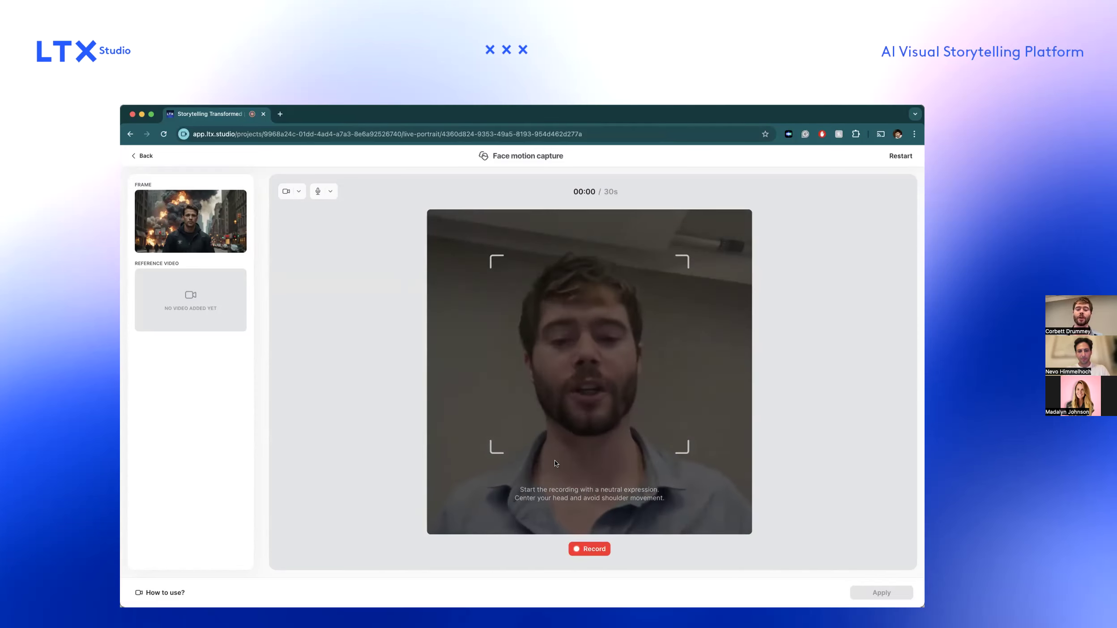
Record a 4-second webcam reference clip, apply it as shot 7's face capture and generate the video.
left_click(599, 549)
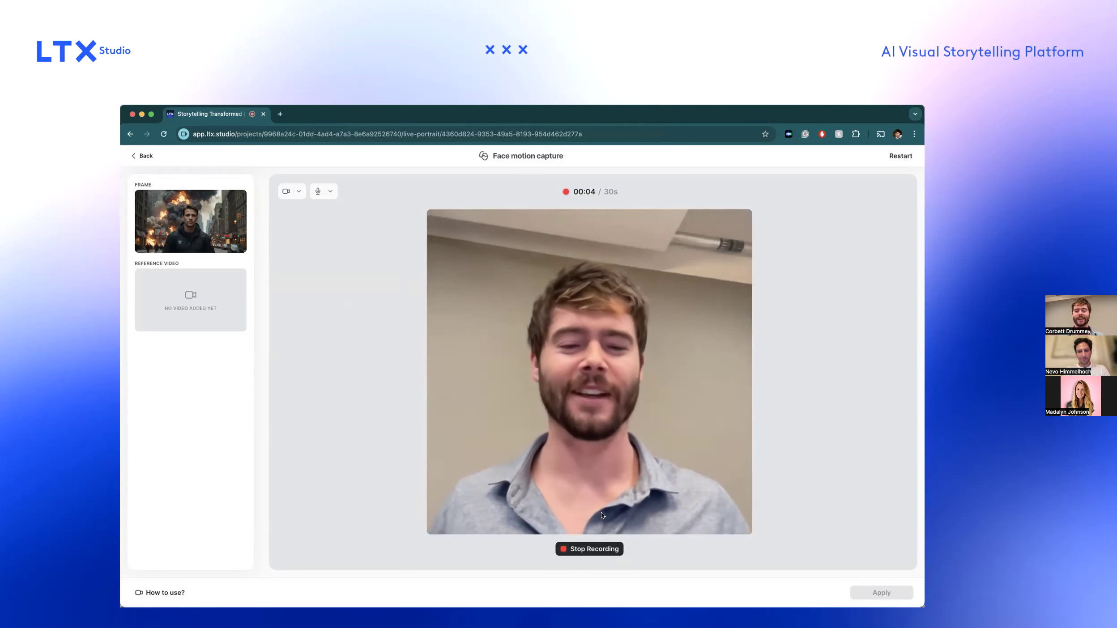
left_click(598, 548)
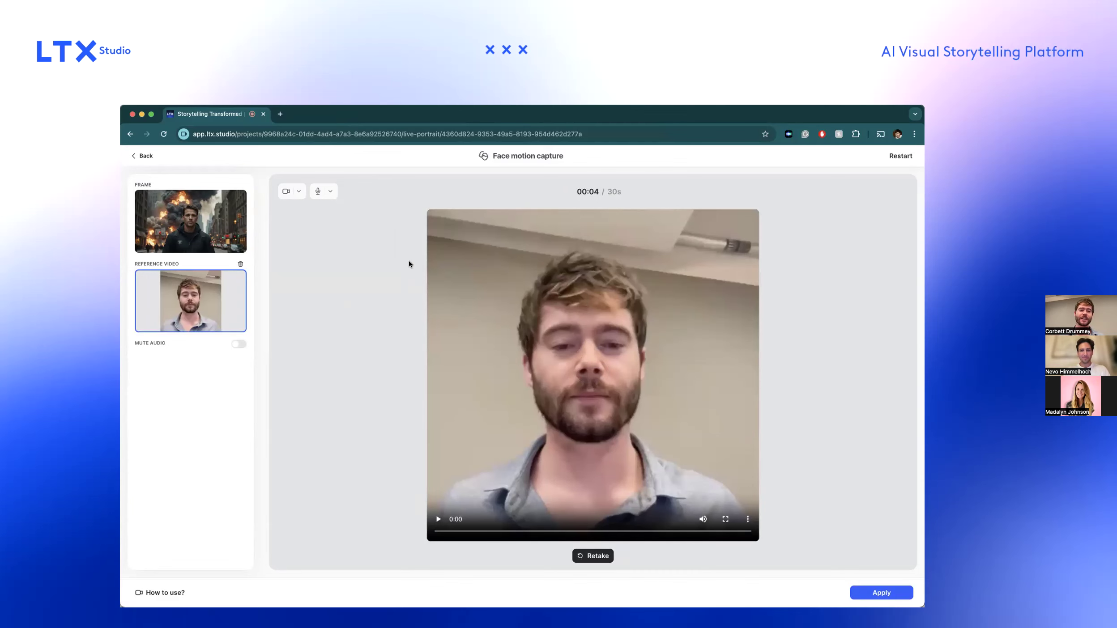
left_click(878, 592)
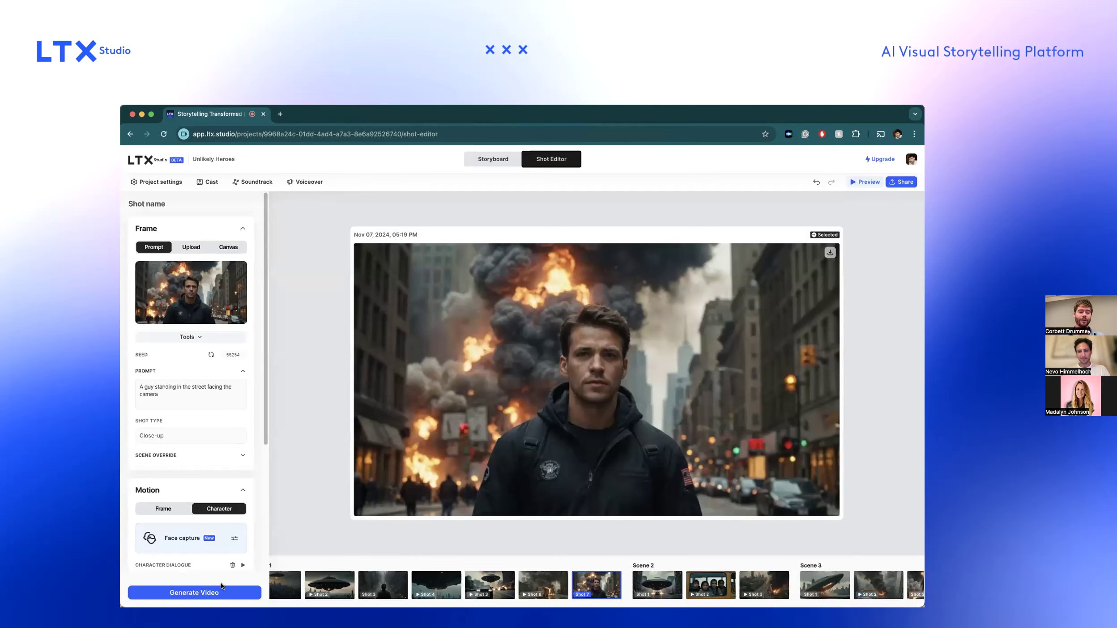
left_click(195, 592)
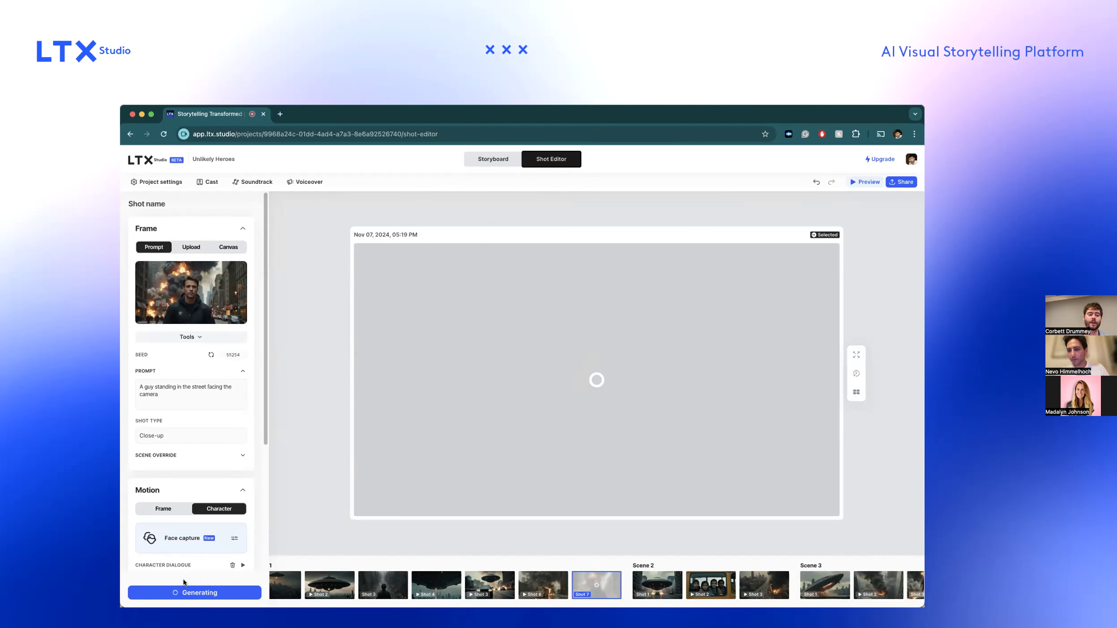
Reopen shot 7 from the storyboard and play back its face-capture video, pausing partway through.
left_click(479, 159)
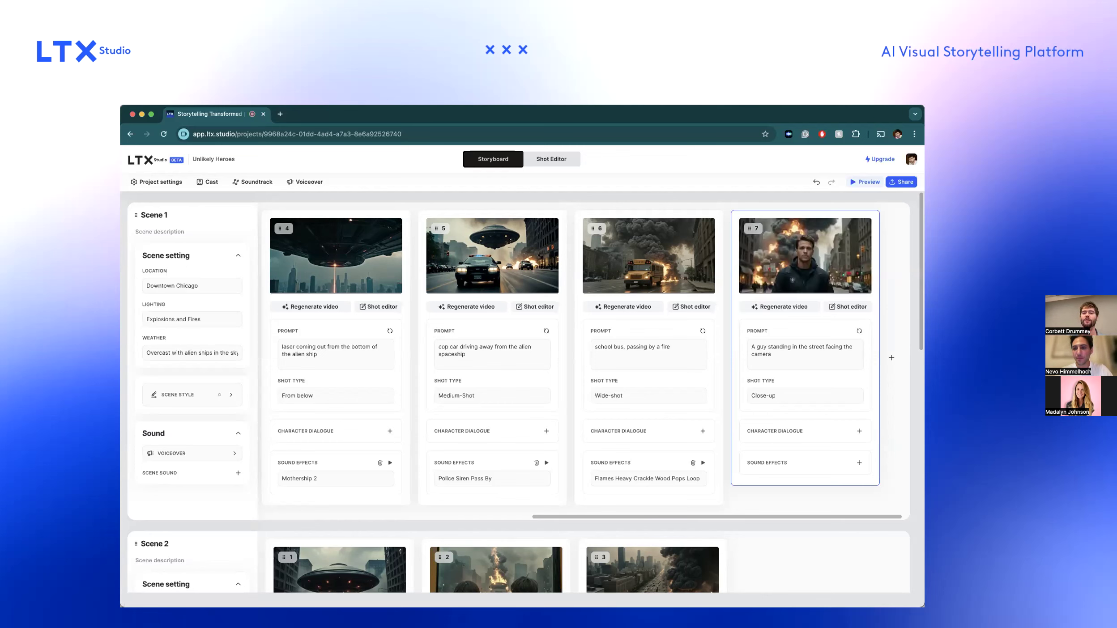
left_click(844, 307)
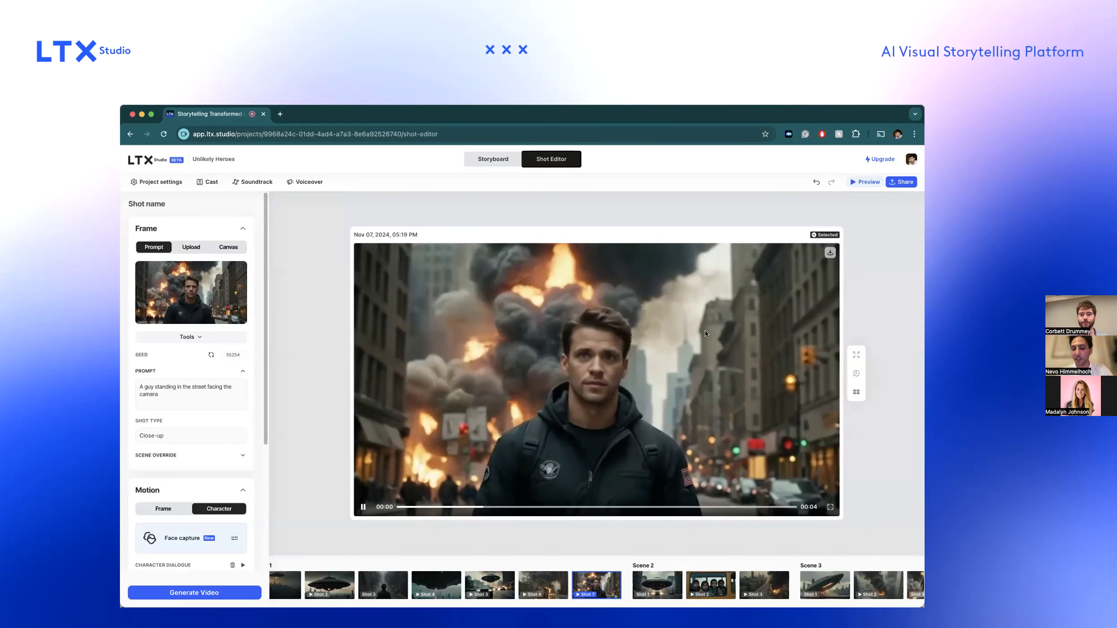
scroll(633, 362, "up", 3)
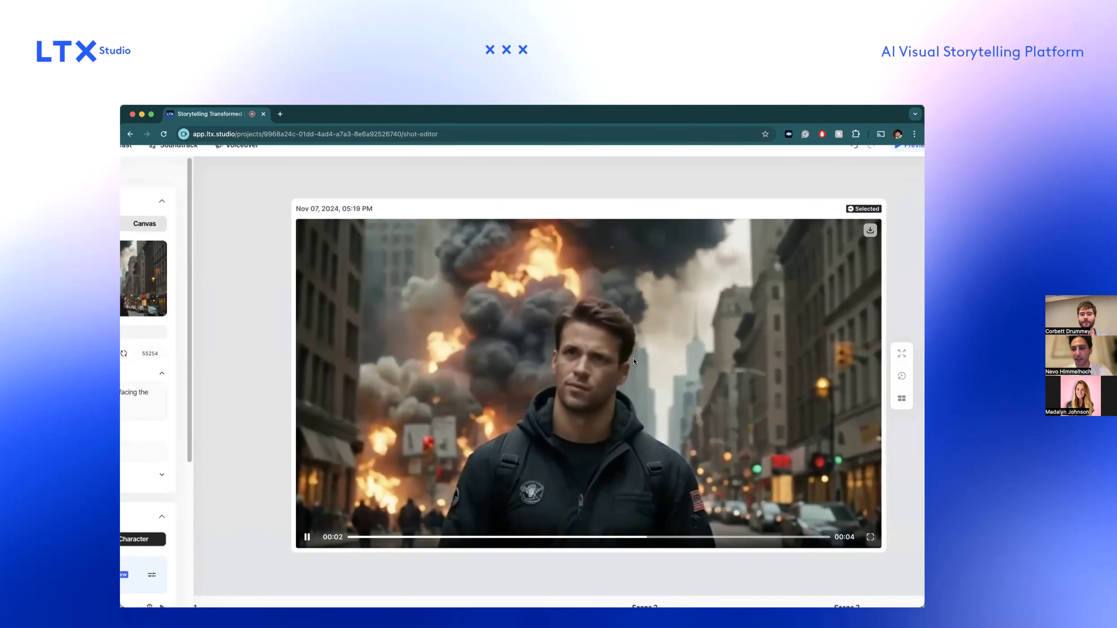
scroll(633, 361, "down", 3)
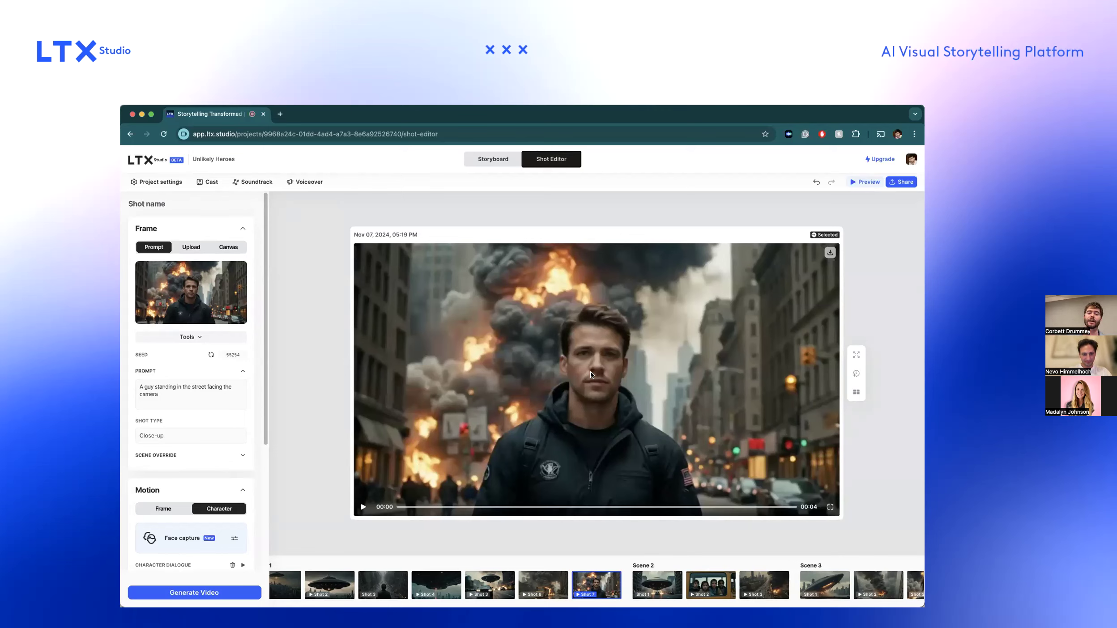
left_click(362, 507)
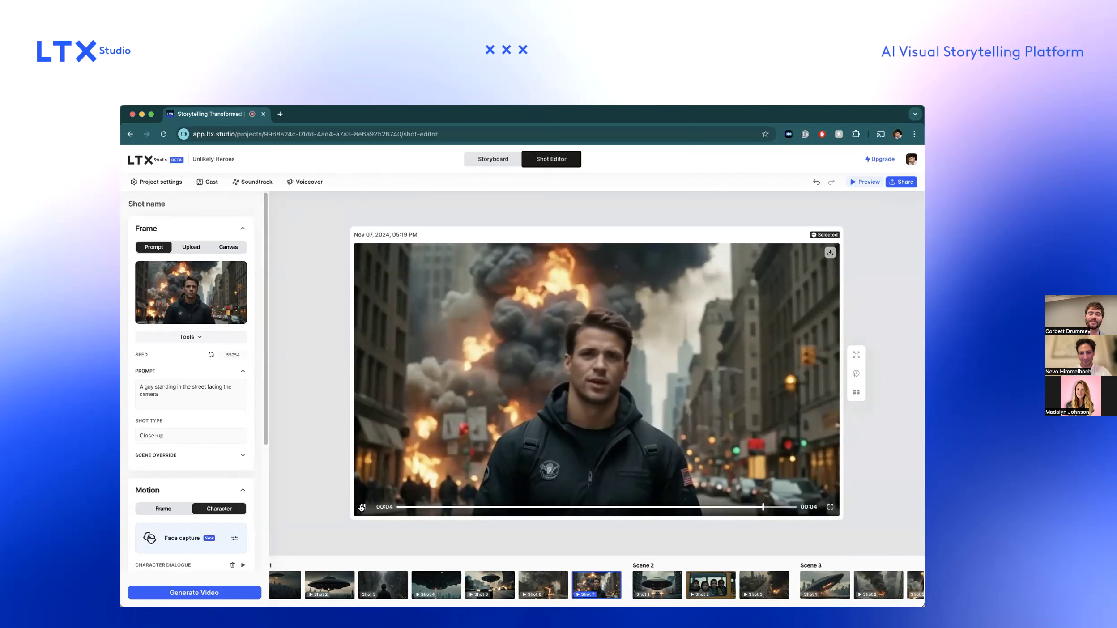
left_click(361, 507)
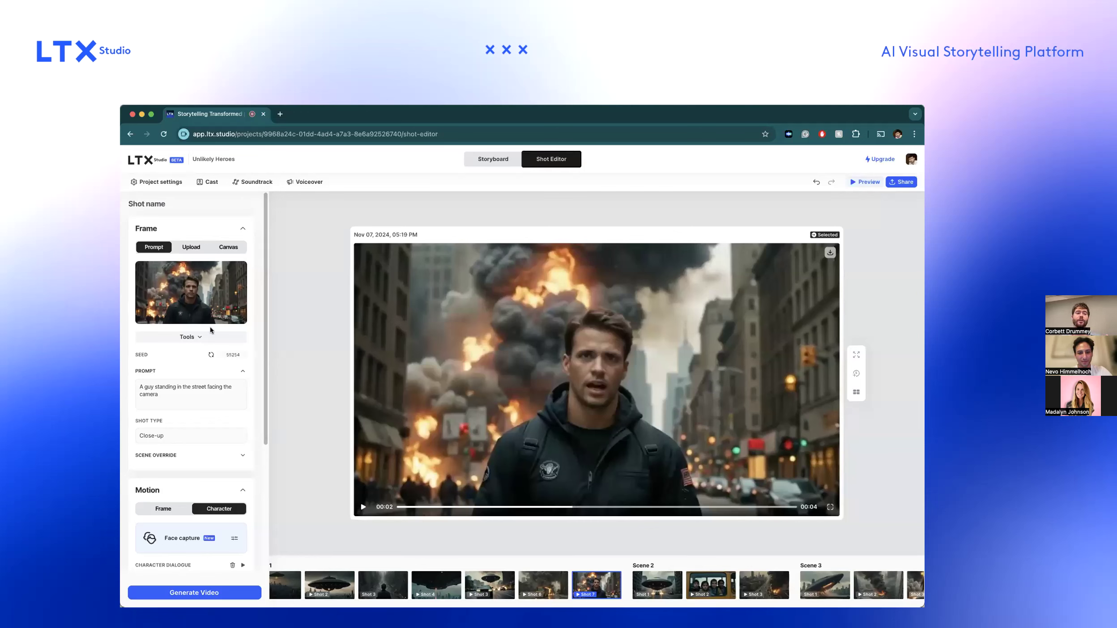
Open the cast's female explorer character for editing, browse the voice options and close the cast without changing her voice.
left_click(207, 182)
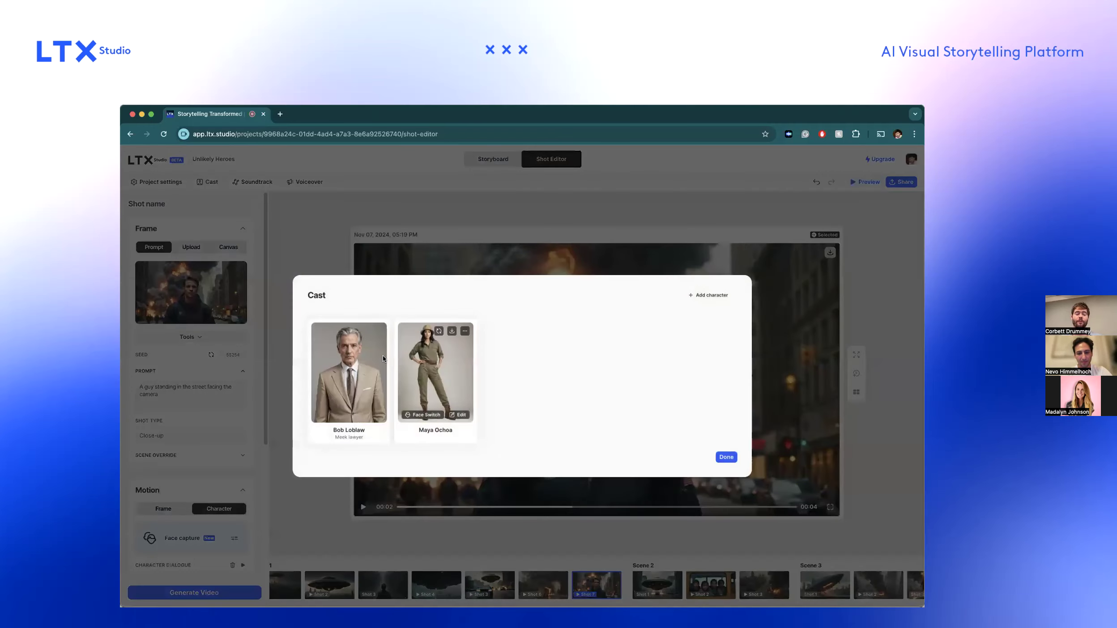
left_click(458, 414)
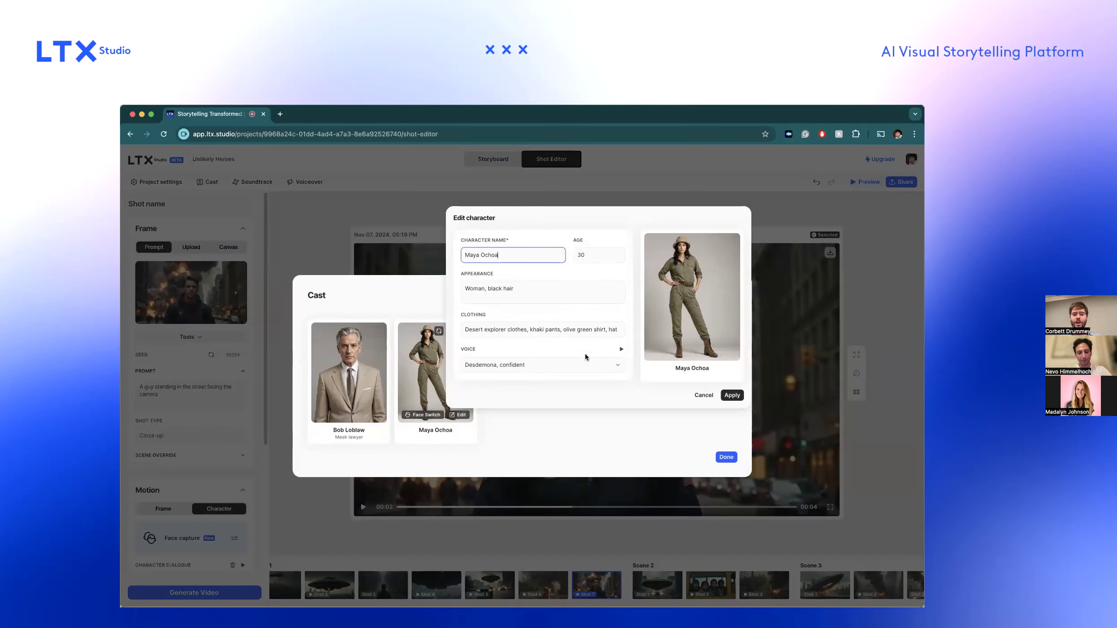
left_click(618, 365)
scroll(559, 399, "down", 5)
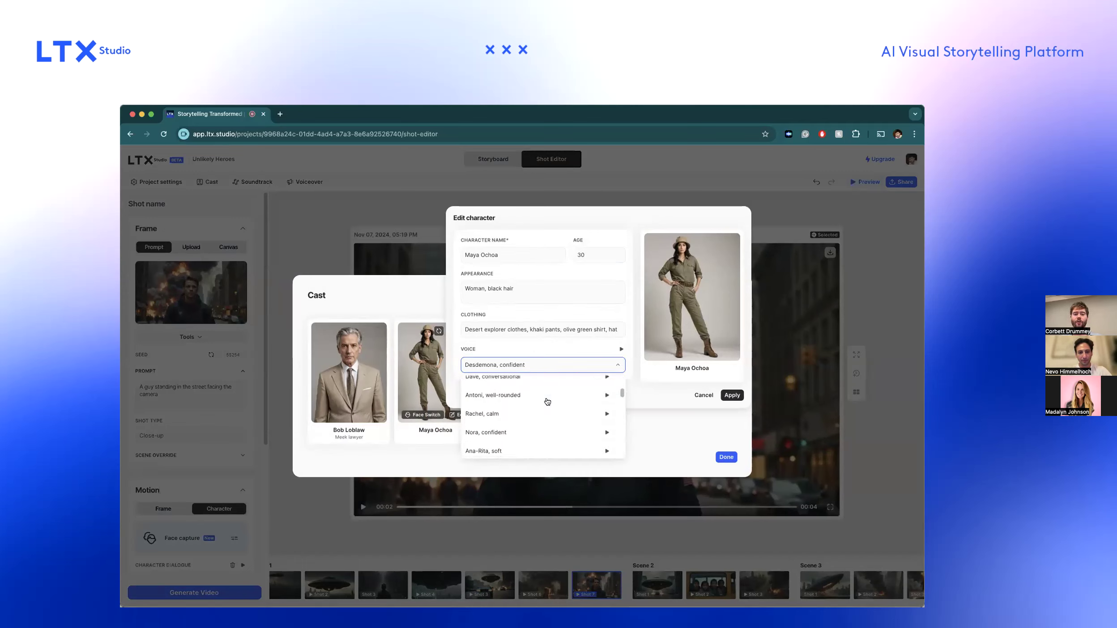
scroll(546, 401, "down", 5)
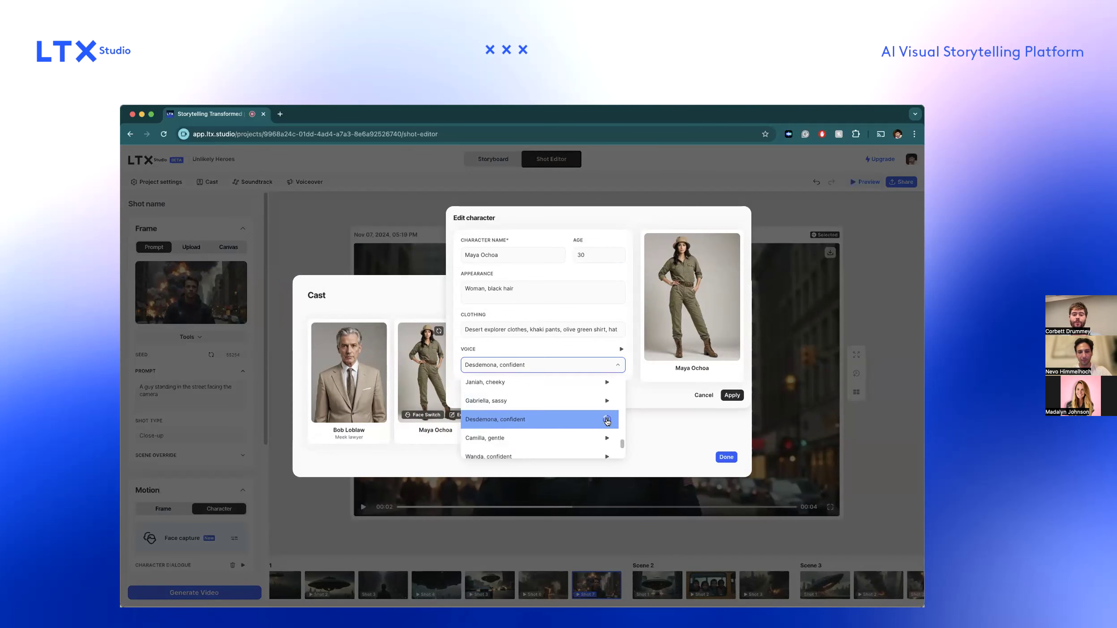
left_click(656, 424)
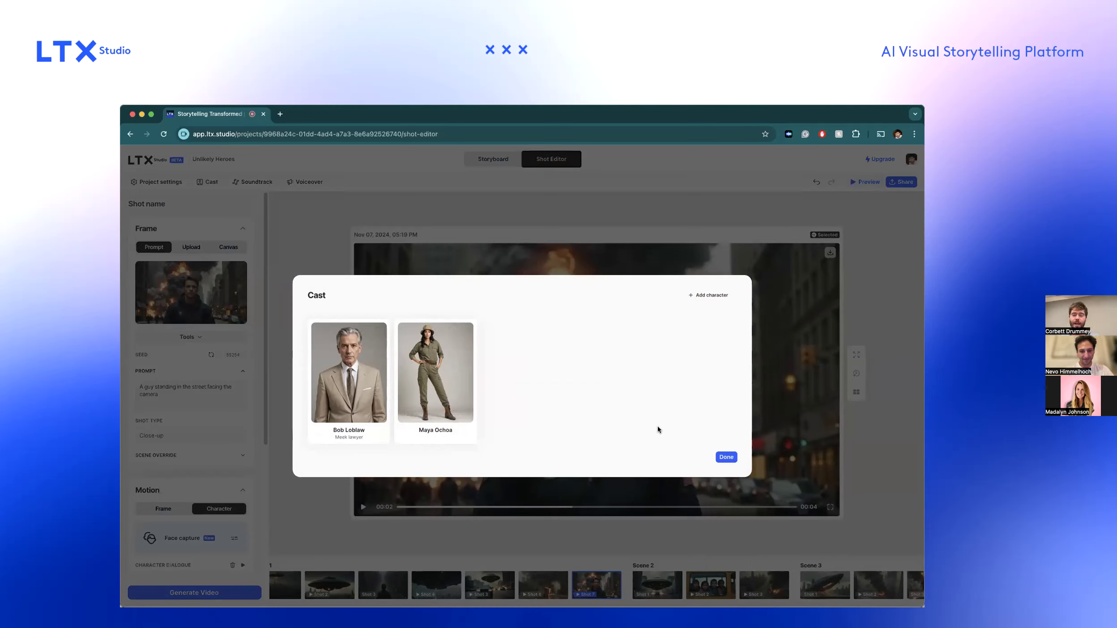
left_click(722, 454)
Open shot 7's face motion capture, examine the microphone and camera choices, and go back to the storyboard.
scroll(241, 492, "down", 3)
left_click(234, 408)
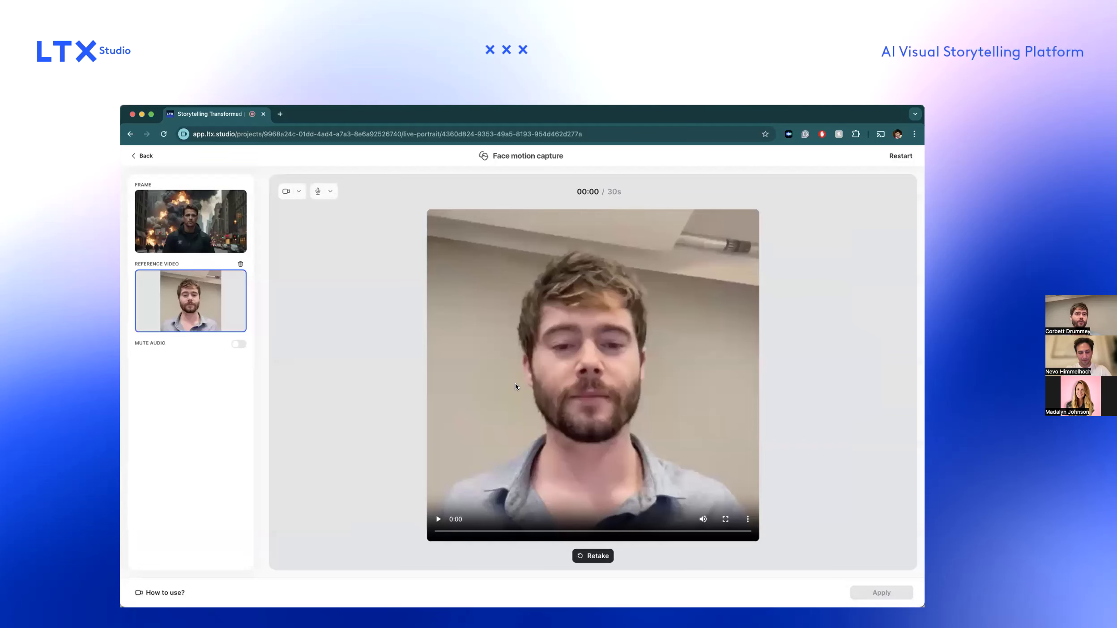
left_click(331, 193)
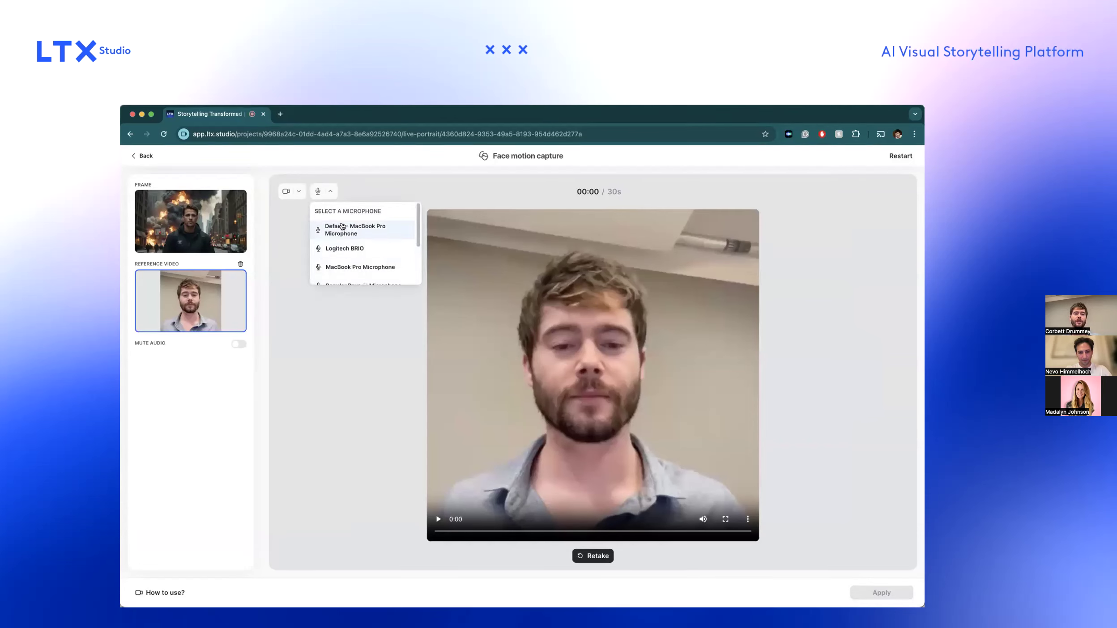
left_click(298, 190)
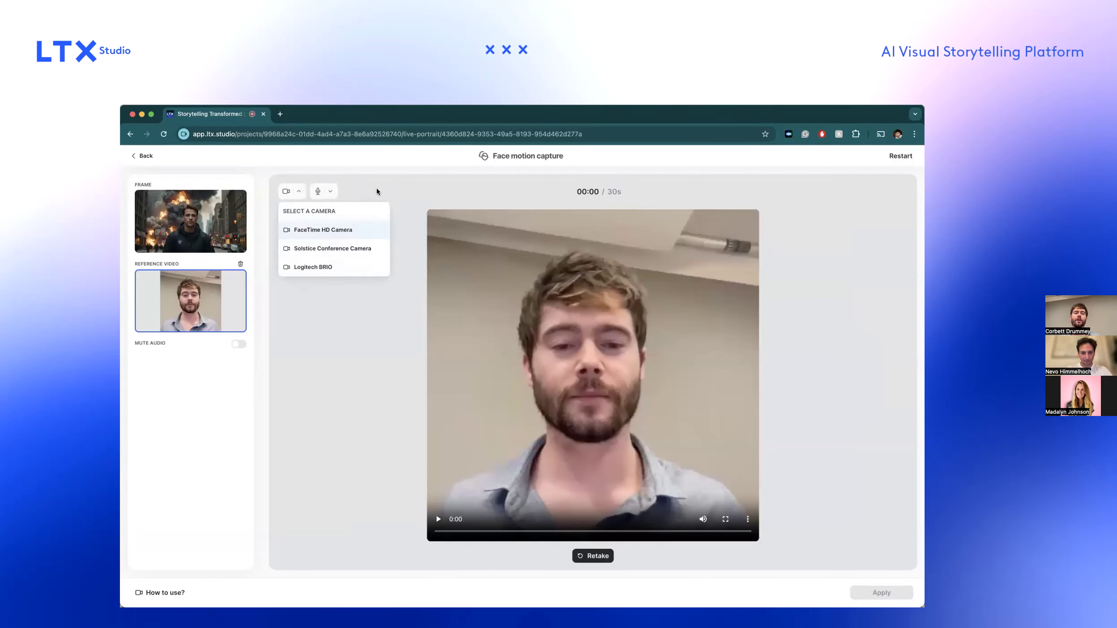
left_click(393, 230)
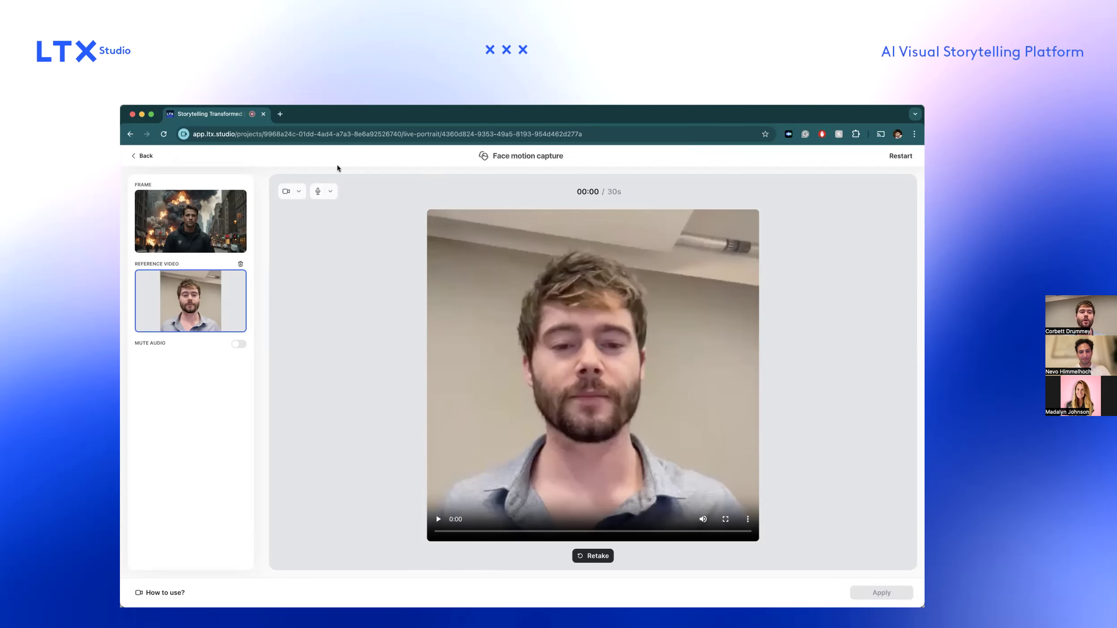
left_click(143, 157)
left_click(578, 403)
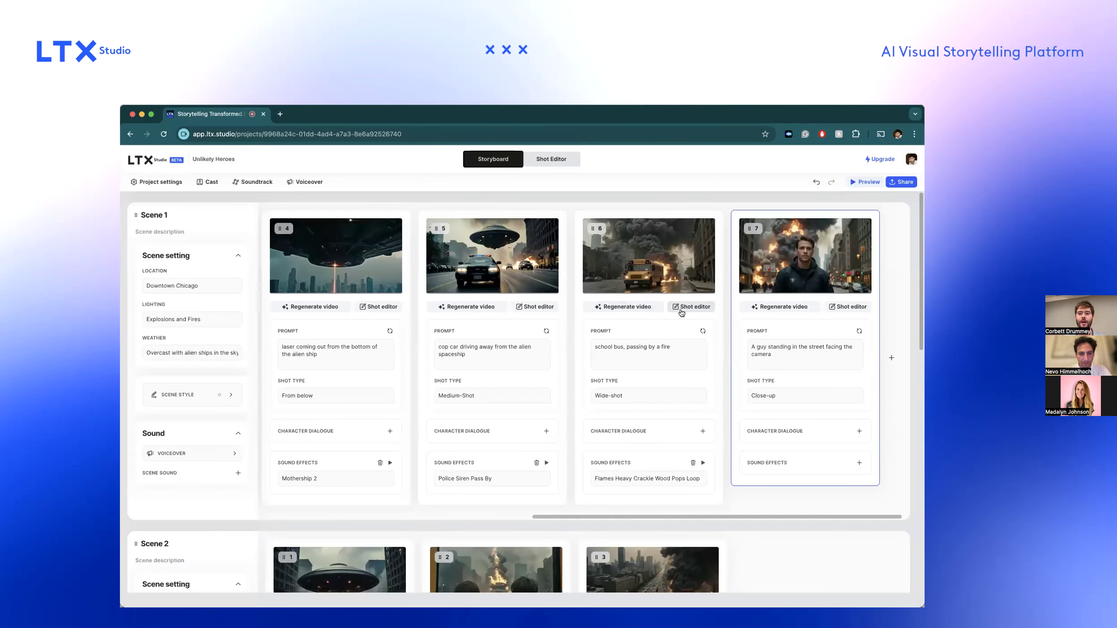
Open shot 6 in the shot editor and review its previously generated school bus versions.
left_click(684, 308)
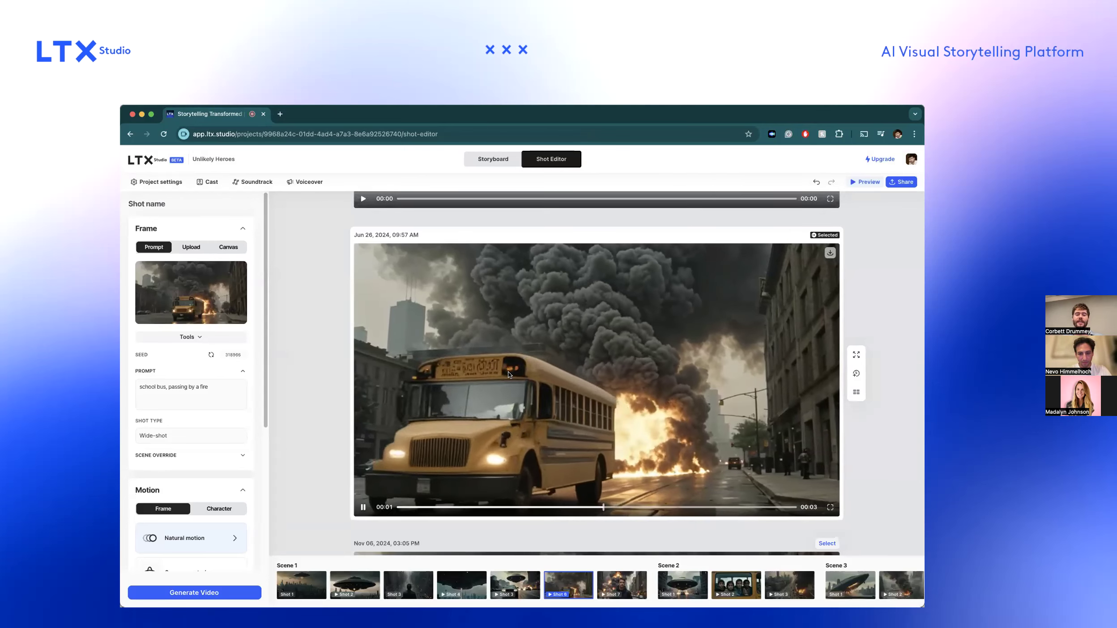
scroll(514, 372, "up", 6)
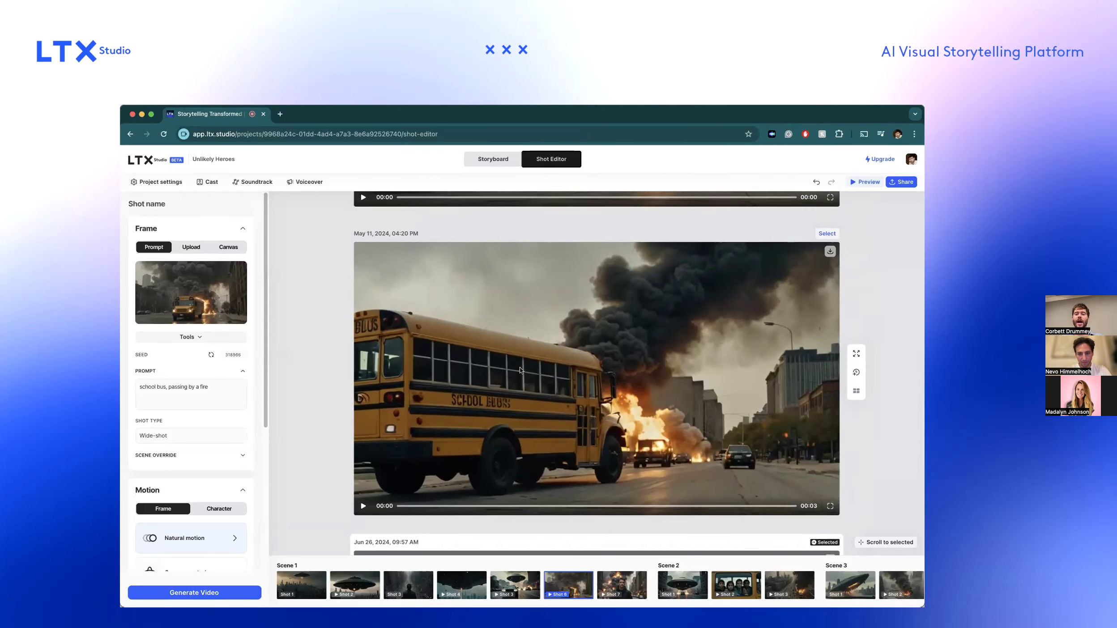
scroll(520, 370, "up", 3)
scroll(520, 370, "up", 5)
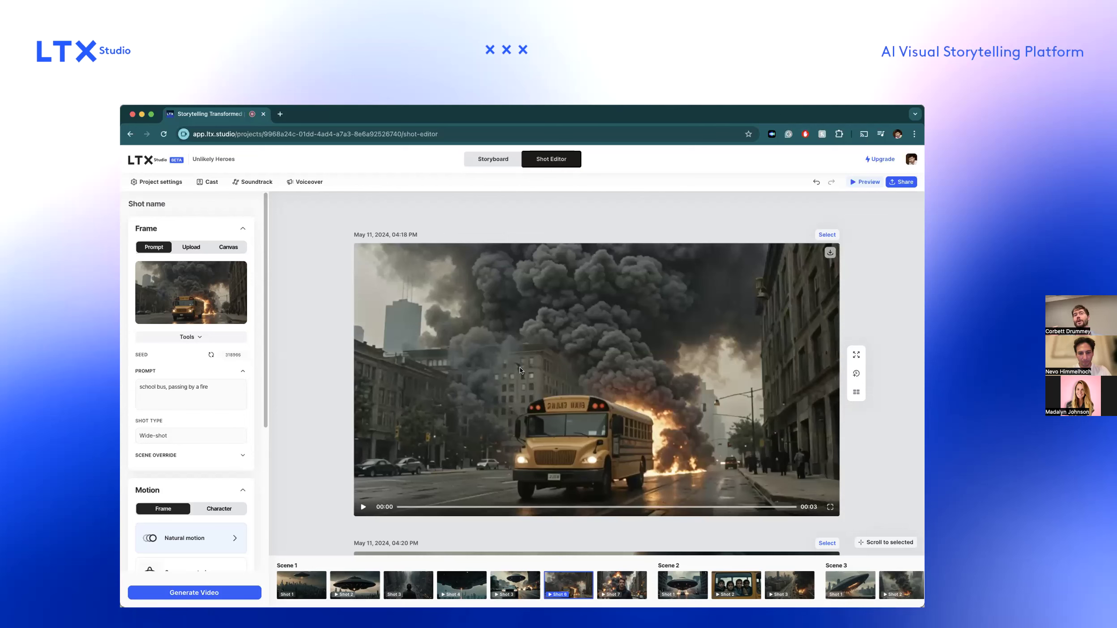
scroll(522, 371, "down", 2)
scroll(521, 370, "up", 2)
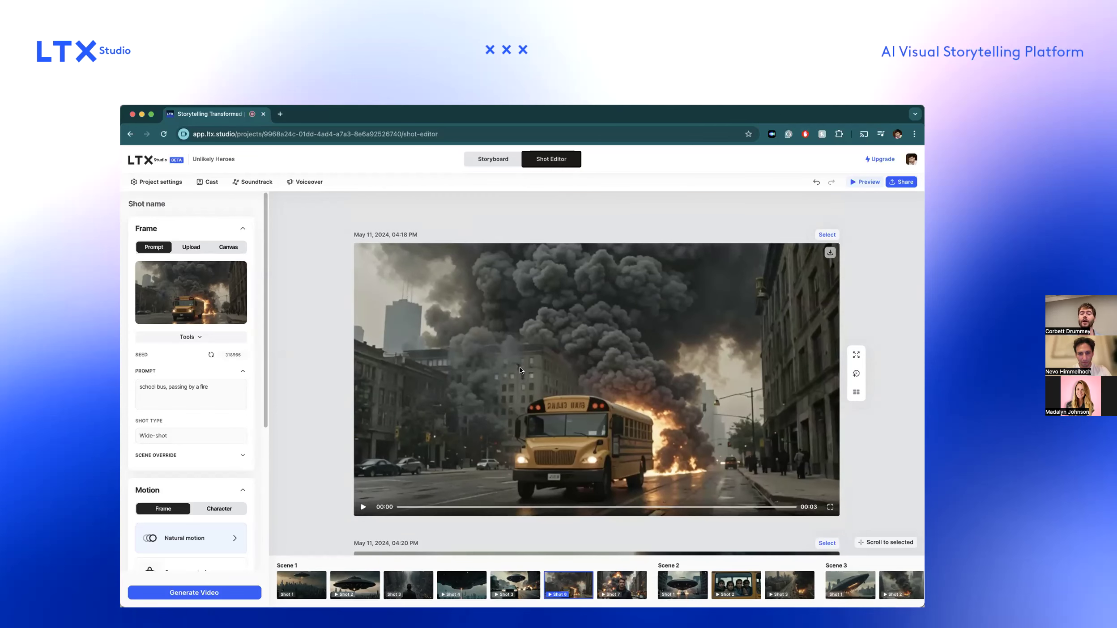
Return to the storyboard and look over the shots in scenes 2 and 3.
left_click(483, 167)
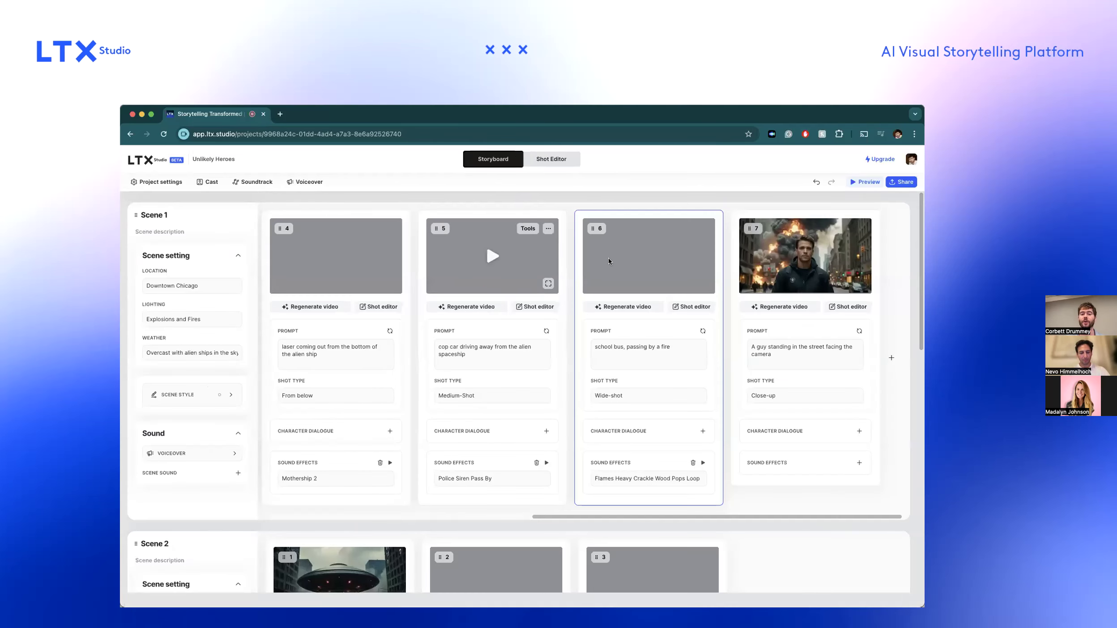
scroll(555, 359, "down", 6)
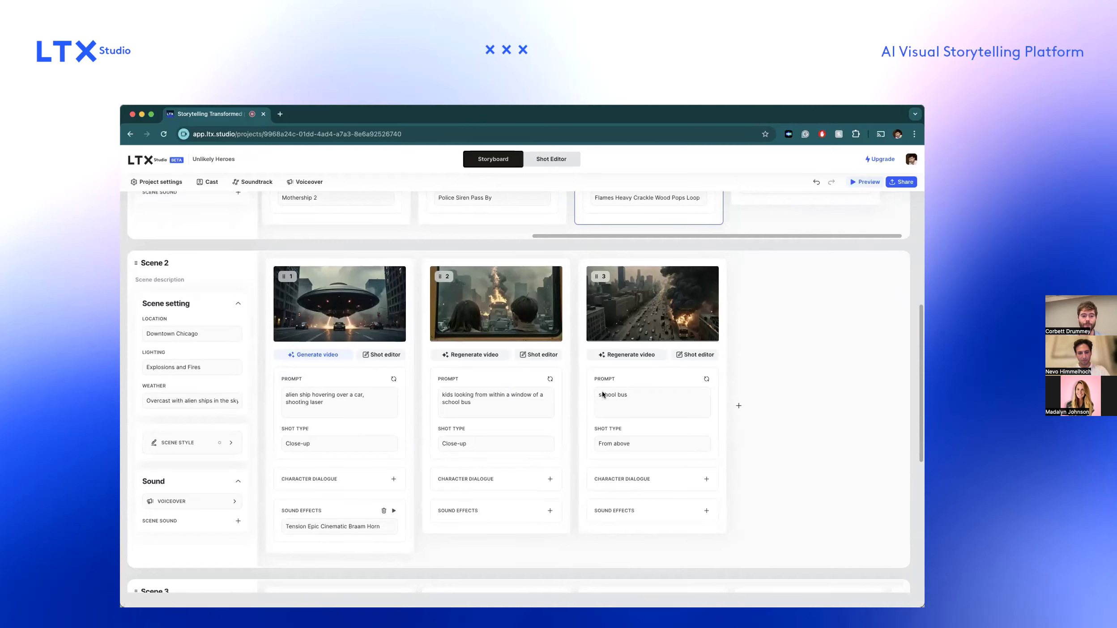
scroll(575, 389, "down", 6)
scroll(575, 389, "down", 2)
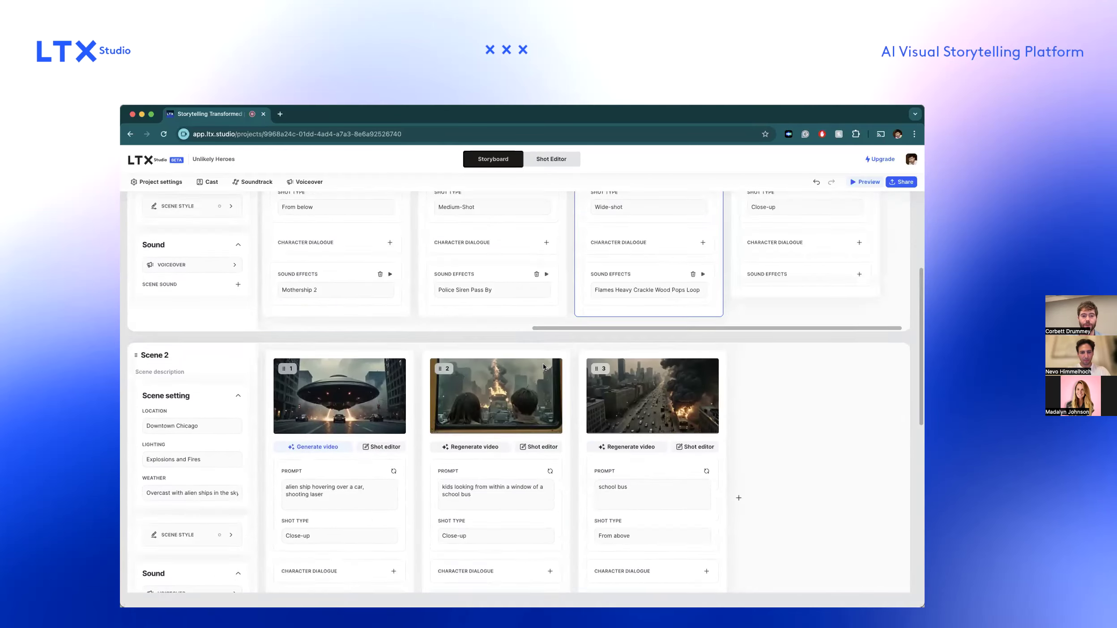
scroll(543, 367, "up", 4)
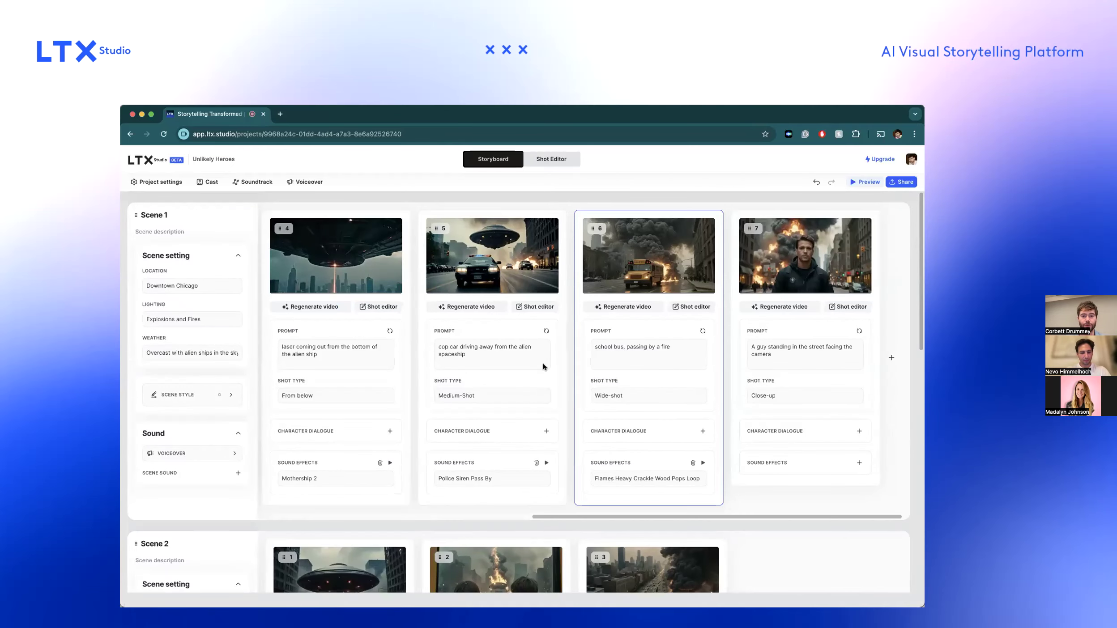
Play back shot 6's school bus video in the storyboard and pause it partway through.
left_click(687, 354)
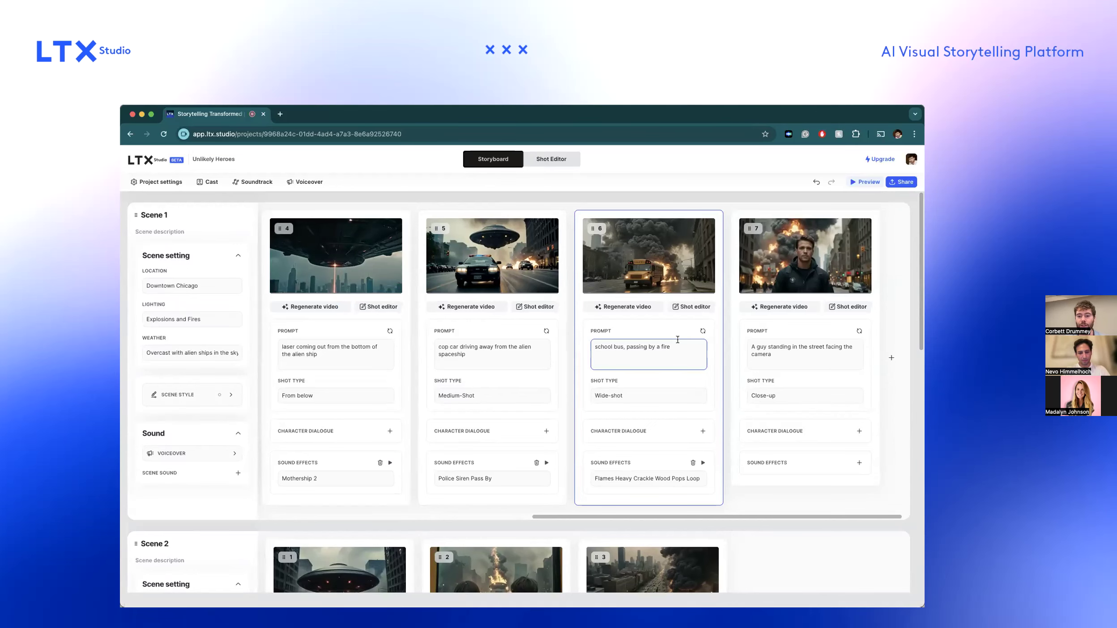
mouse_move(671, 267)
scroll(671, 267, "up", 5)
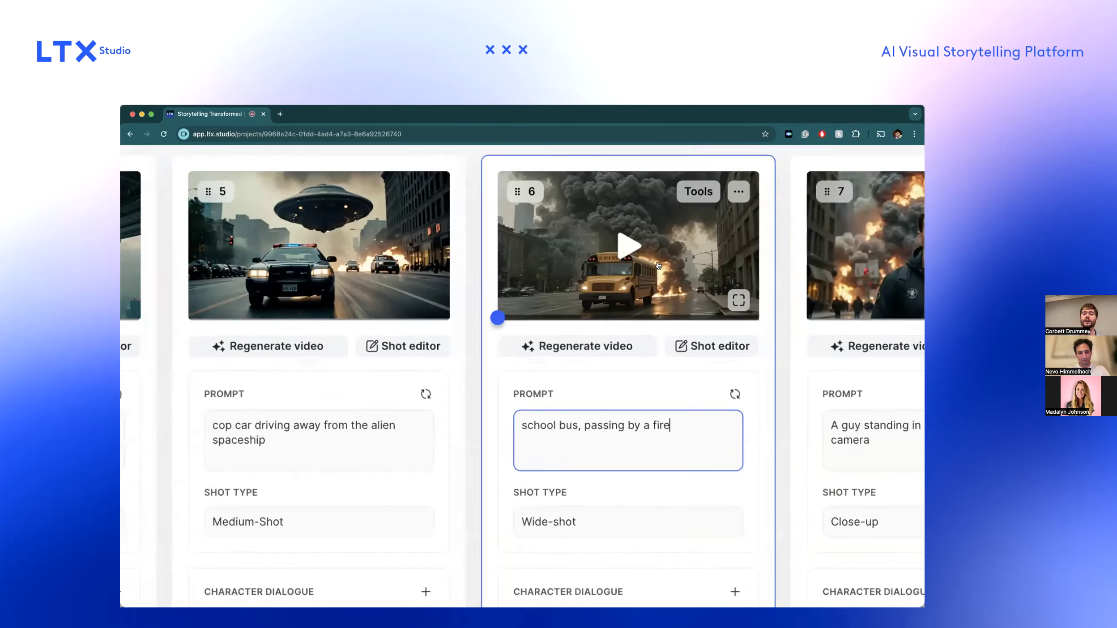
left_click(612, 241)
left_click(705, 318)
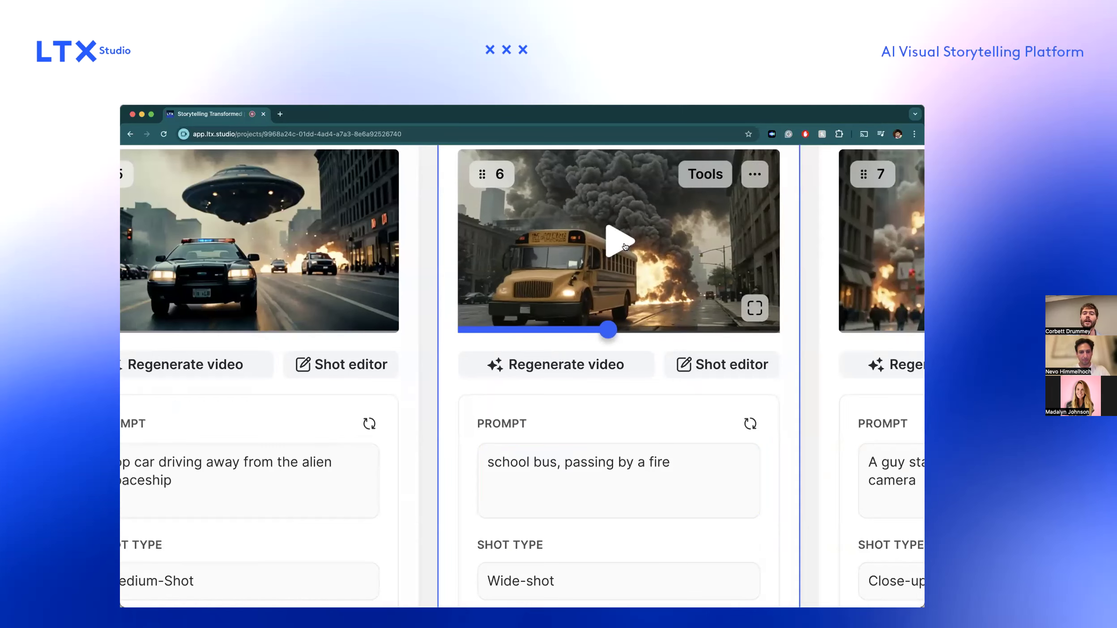
Regenerate shot 6's frame from its existing prompt and generate a video from the new frame.
scroll(698, 331, "down", 5)
left_click(702, 331)
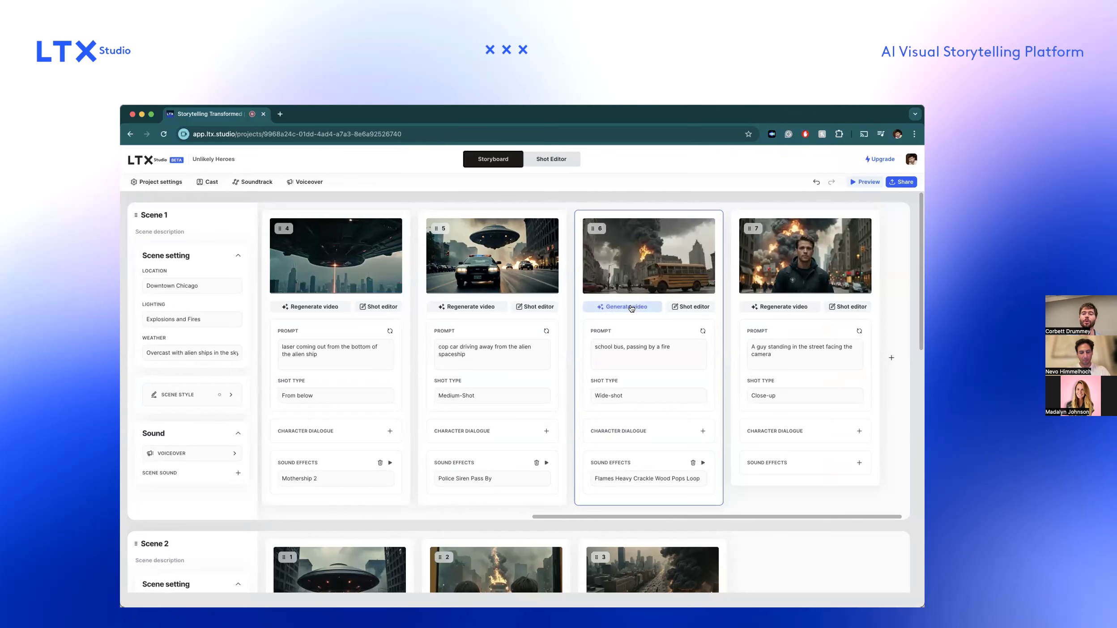
left_click(630, 306)
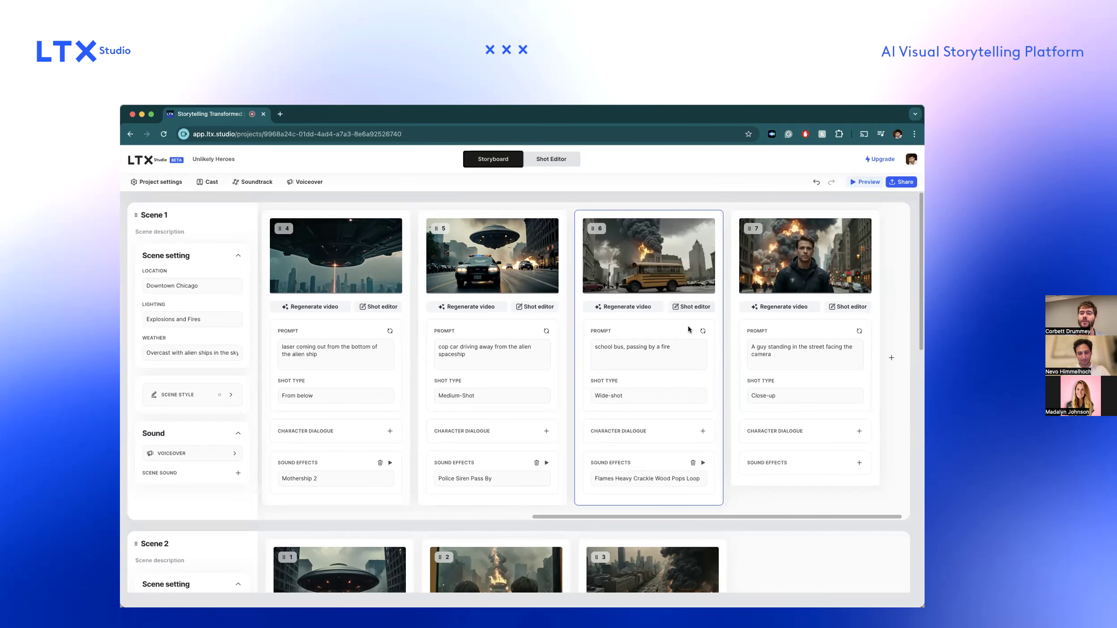
In the shot editor, select the Nov 06, 2024, 03:05 PM version for shot 6 and return to the storyboard.
left_click(688, 308)
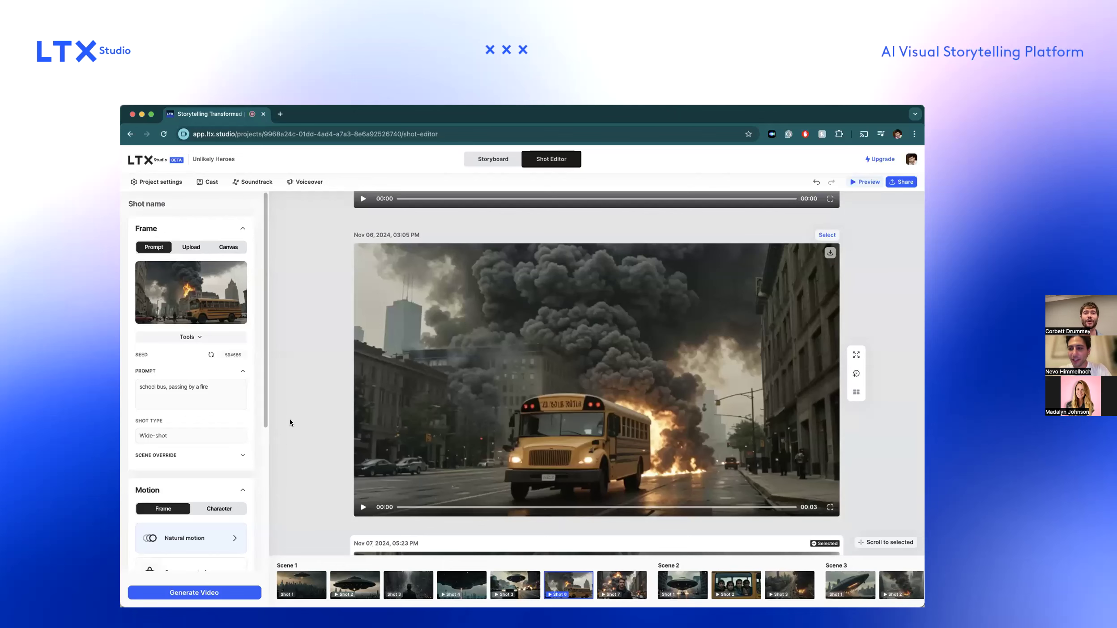
scroll(318, 428, "up", 2)
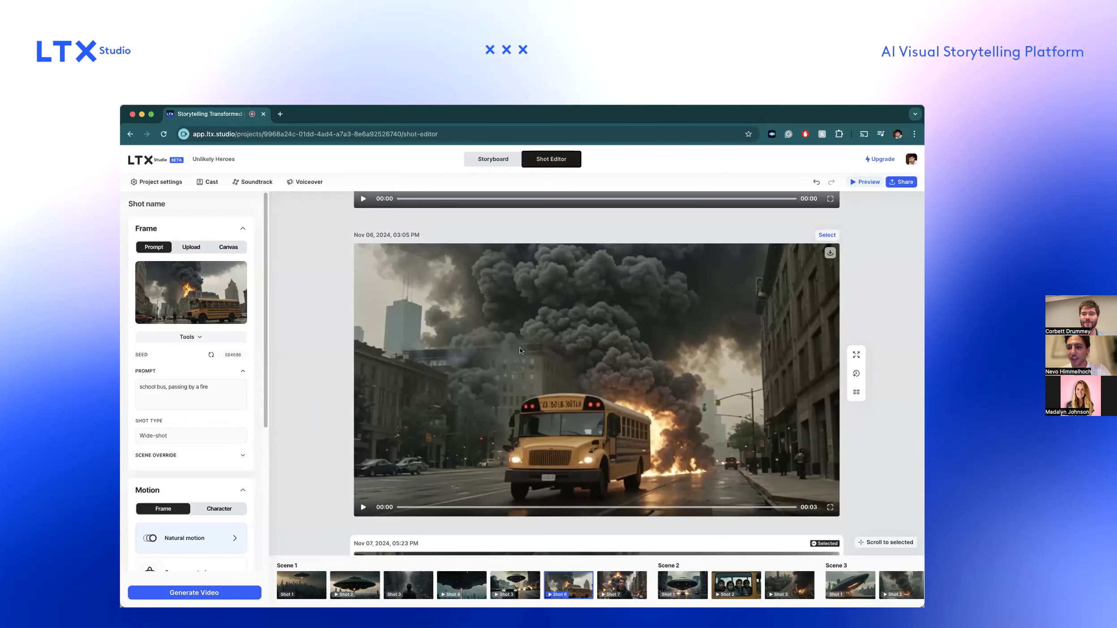
left_click(826, 234)
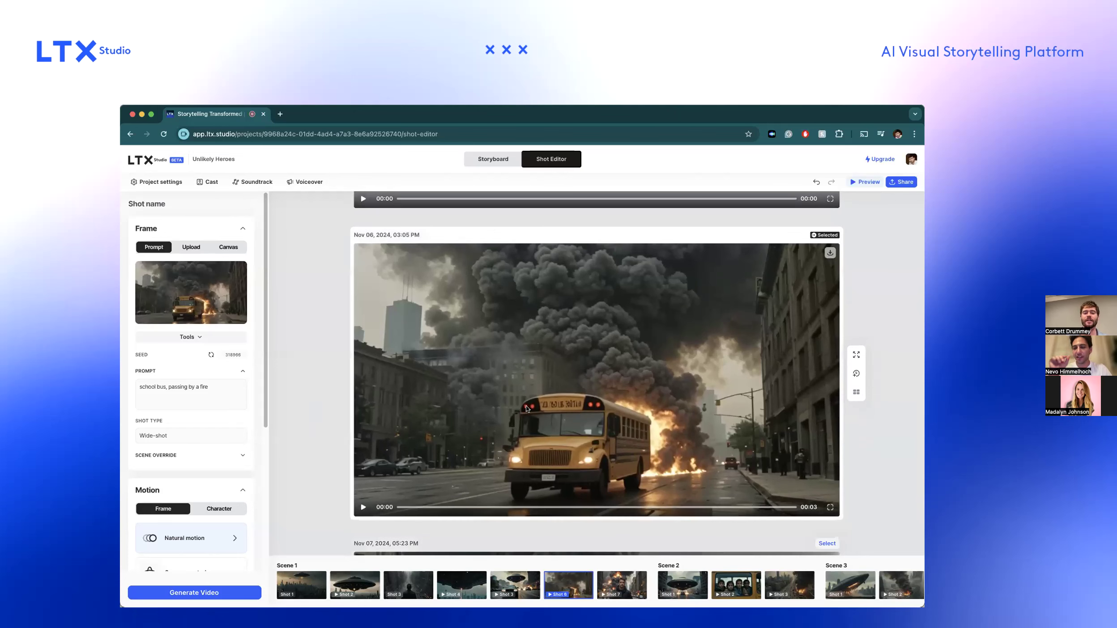
left_click(488, 160)
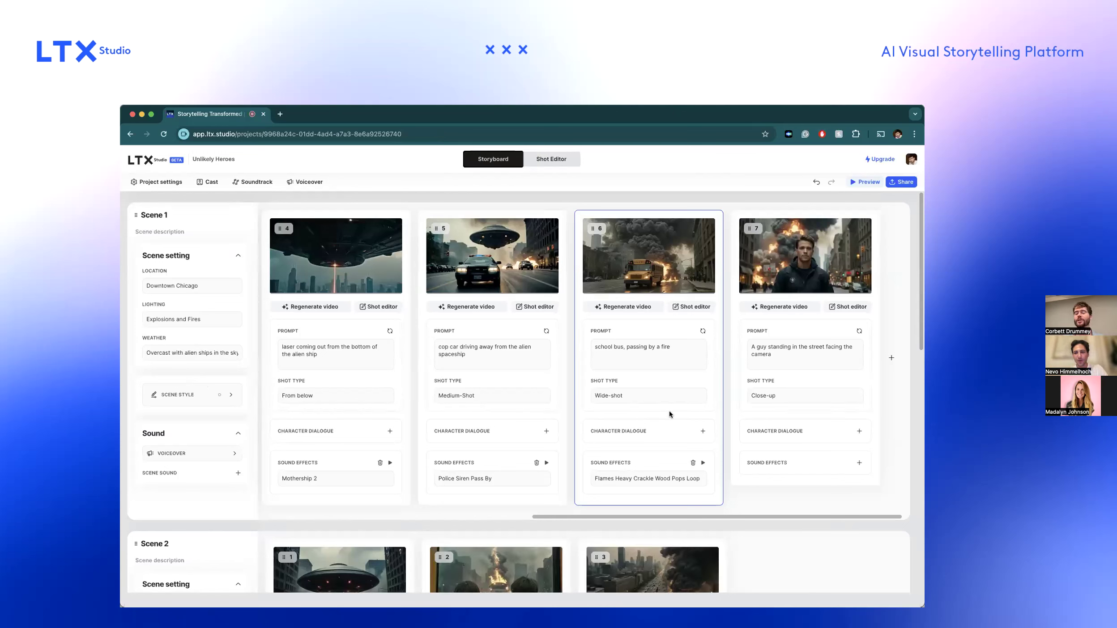
Delete the flames sound effect from shot 6 and play back its school bus video in close-up view.
mouse_move(648, 258)
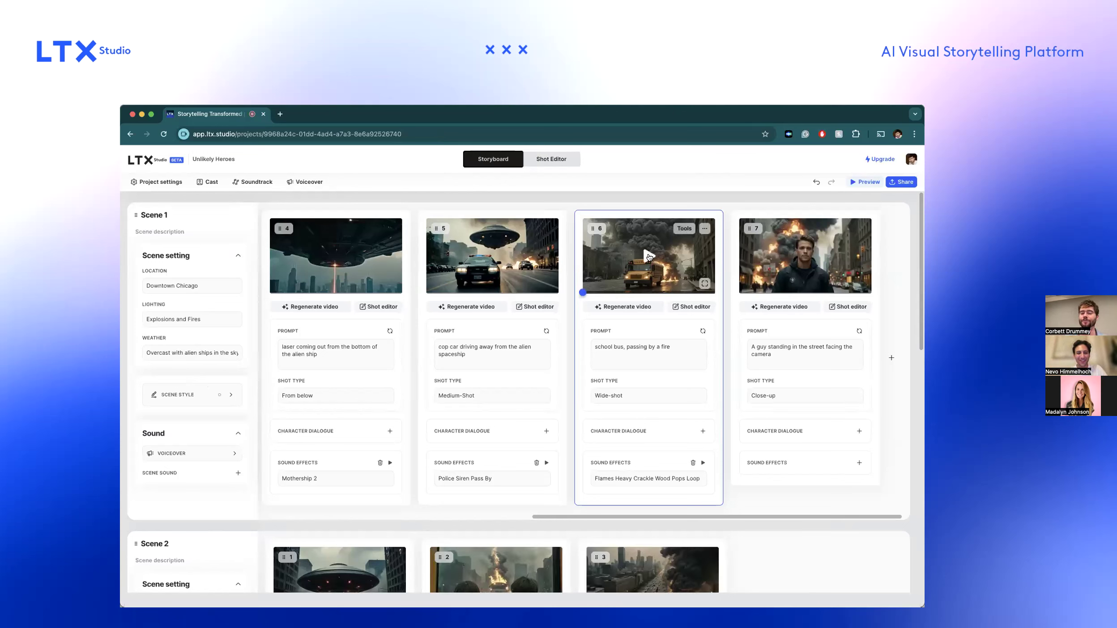
left_click(649, 257)
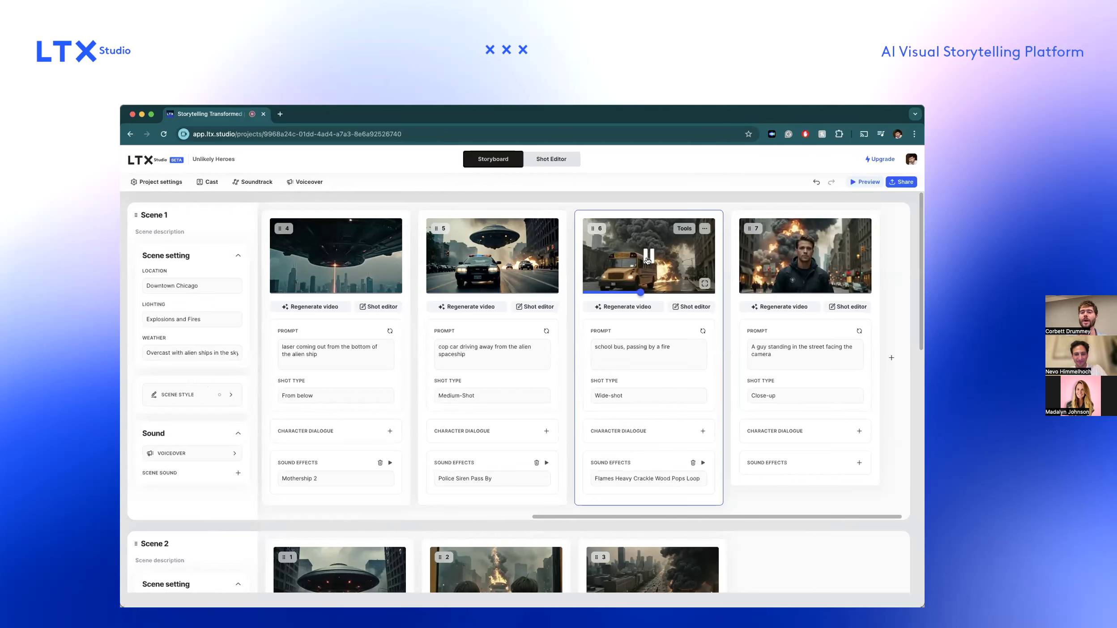
left_click(692, 463)
mouse_move(646, 259)
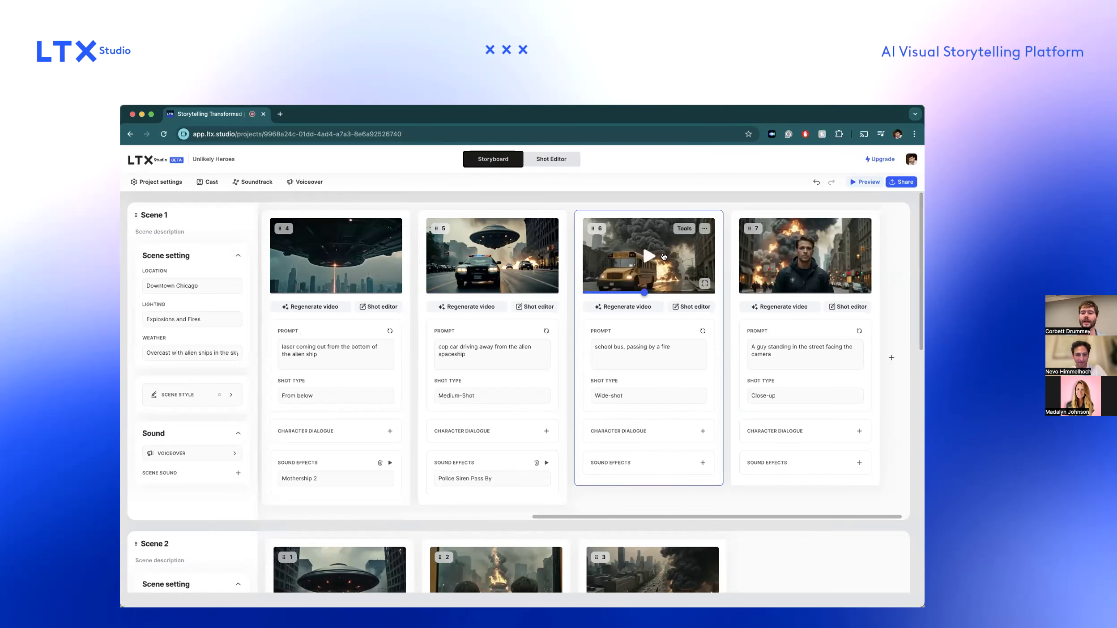
left_click(654, 259)
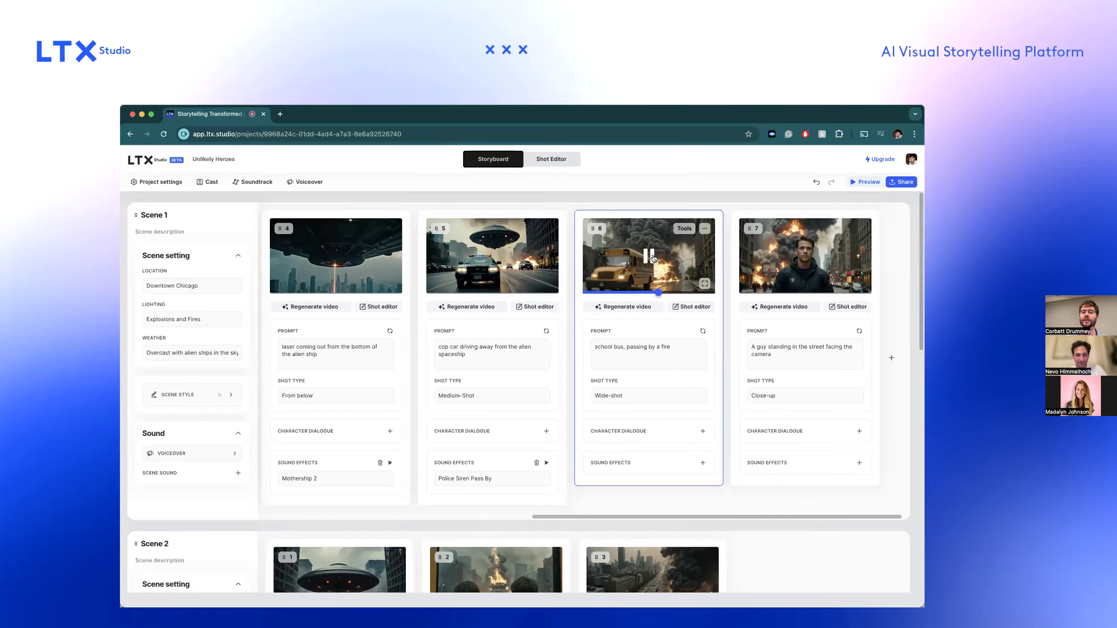
scroll(655, 257, "up", 5)
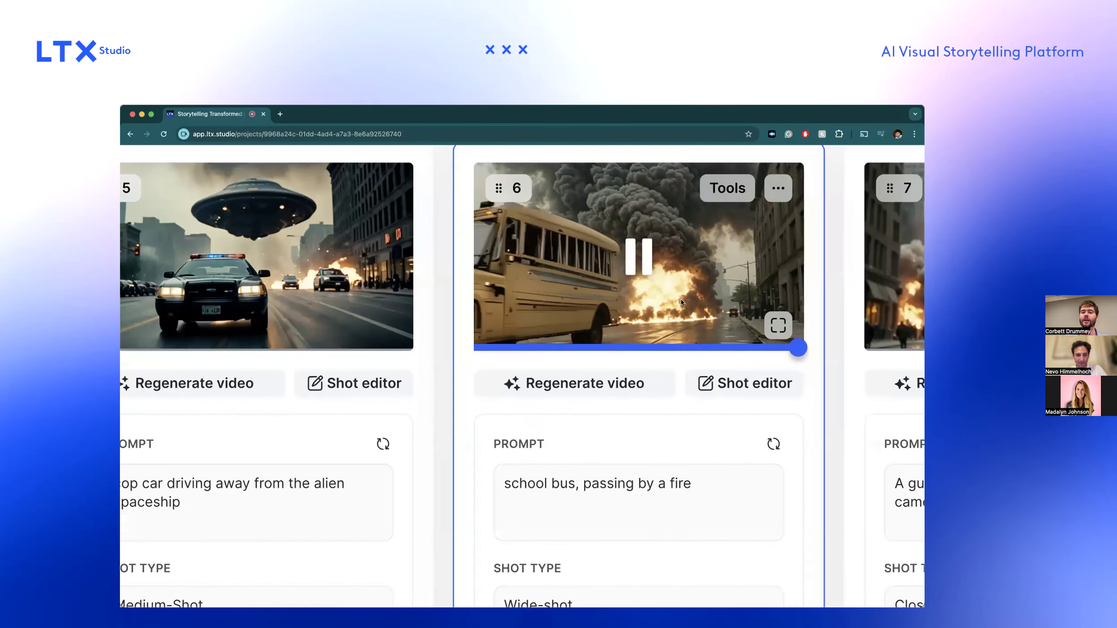
left_click(636, 259)
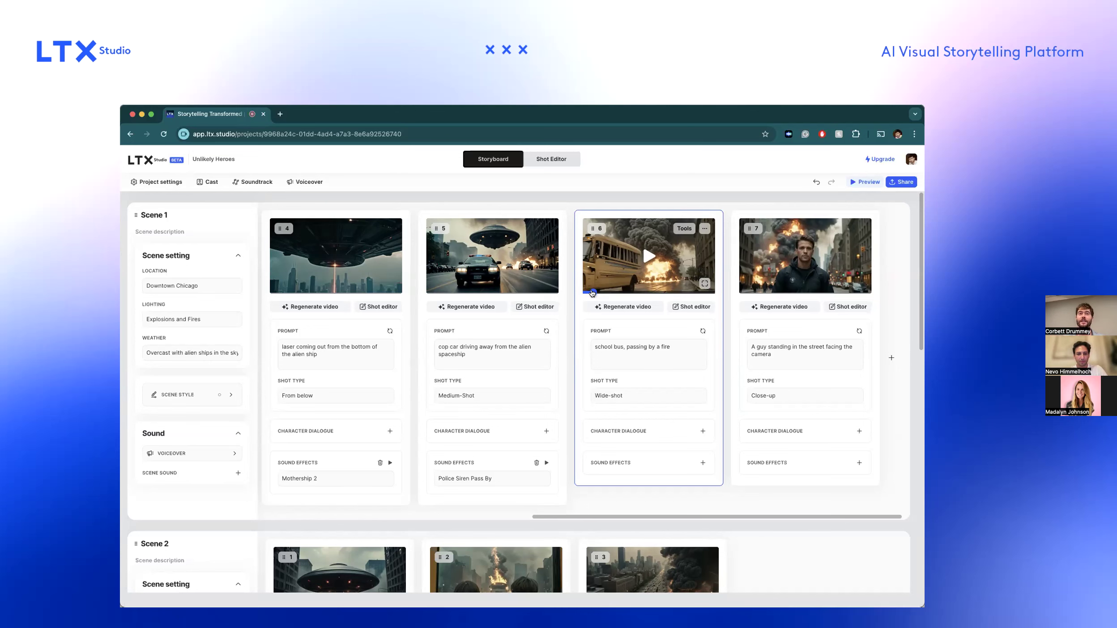
scroll(709, 356, "down", 5)
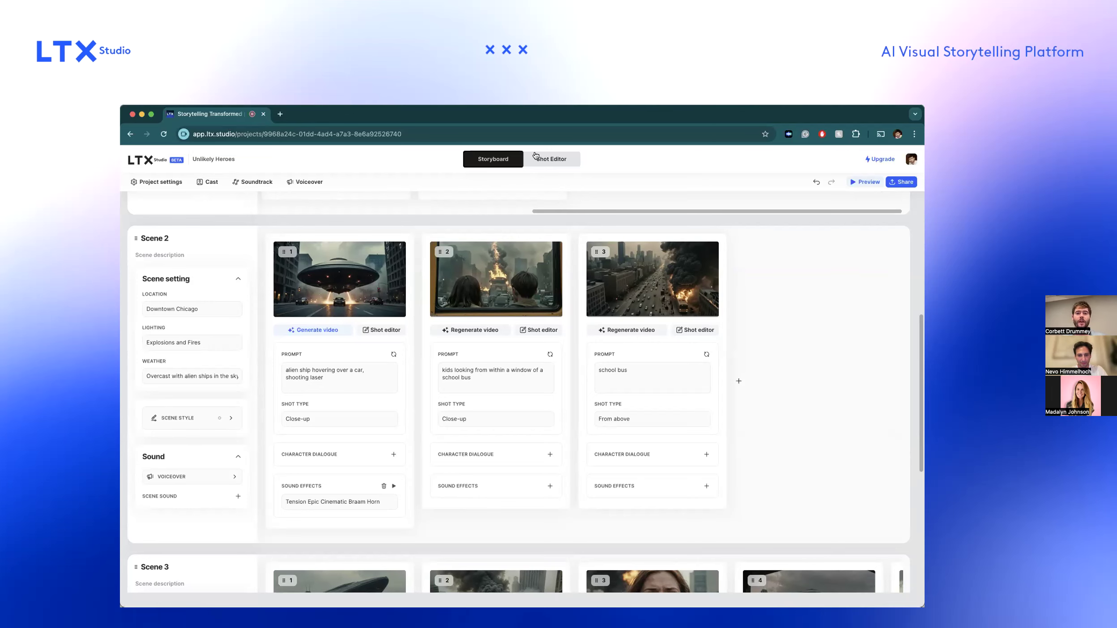
scroll(514, 277, "up", 7)
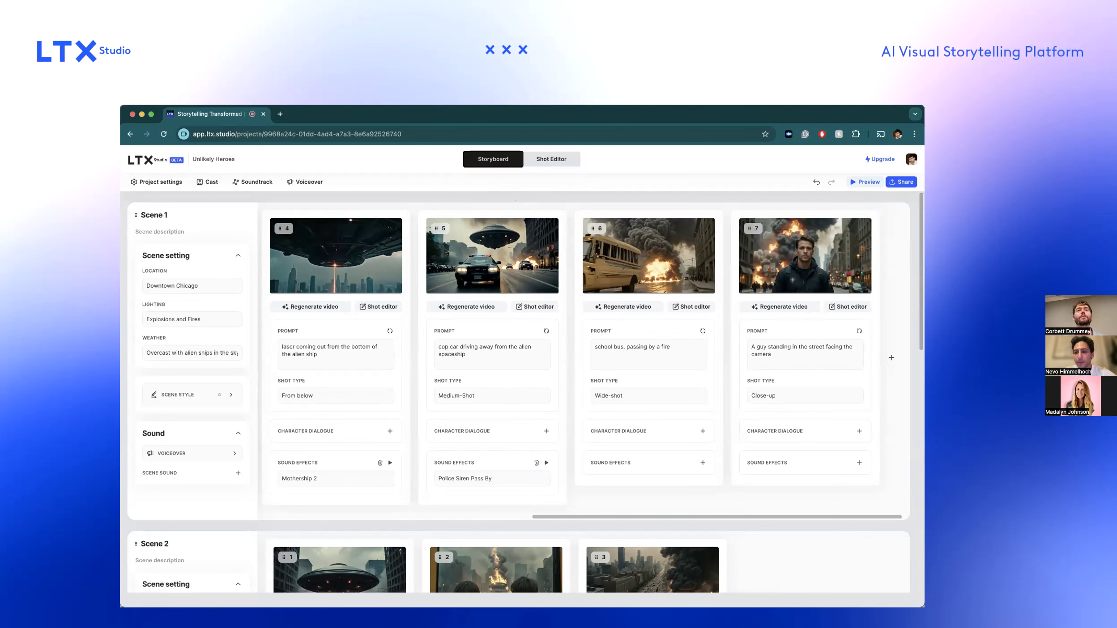
key("super+Tab")
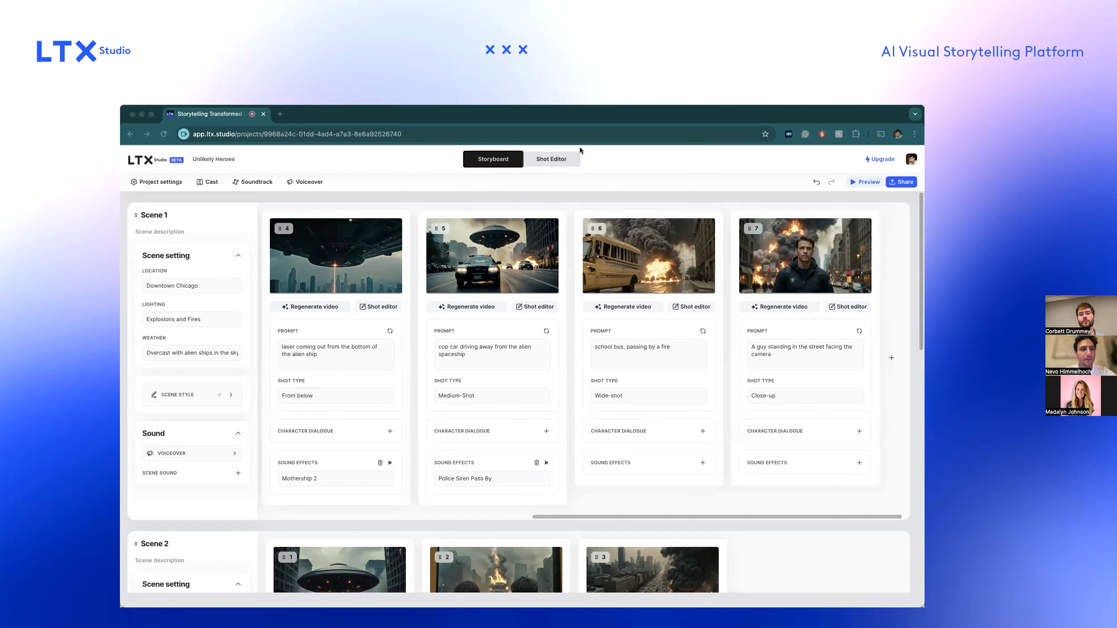
left_click(571, 199)
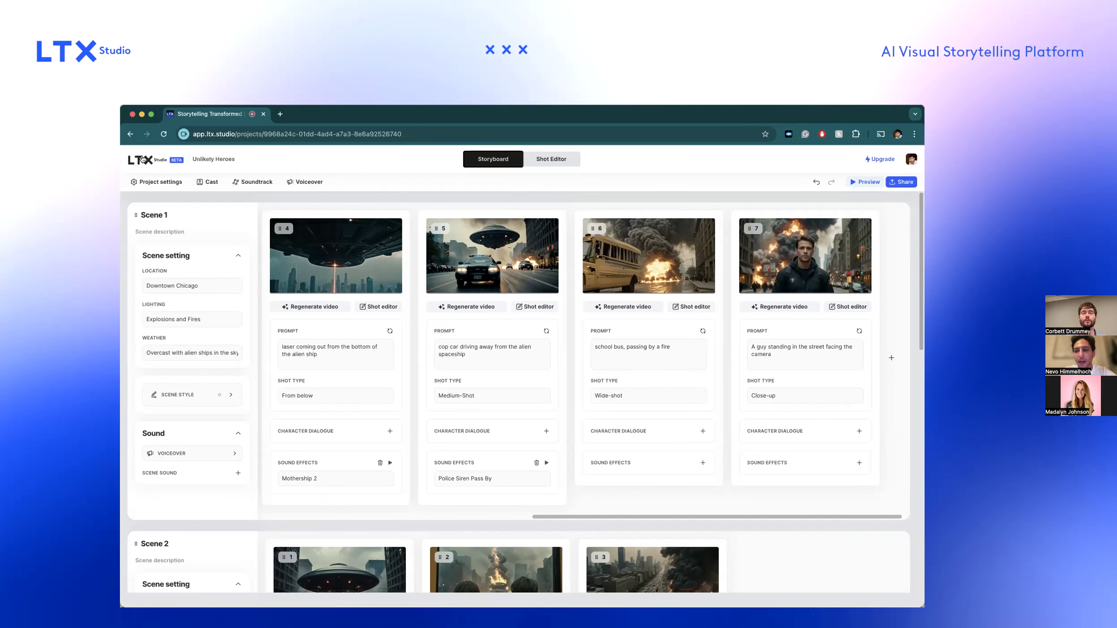
Return to the home page and duplicate the Unlikely Heroes project from the recent projects.
left_click(142, 159)
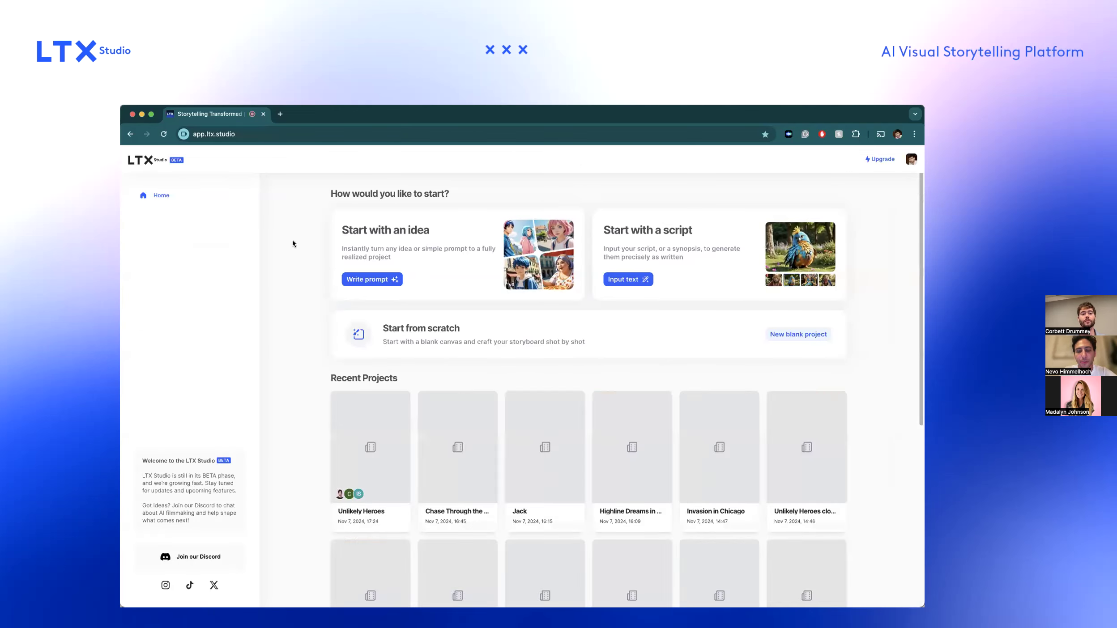
scroll(318, 335, "down", 3)
scroll(318, 340, "up", 3)
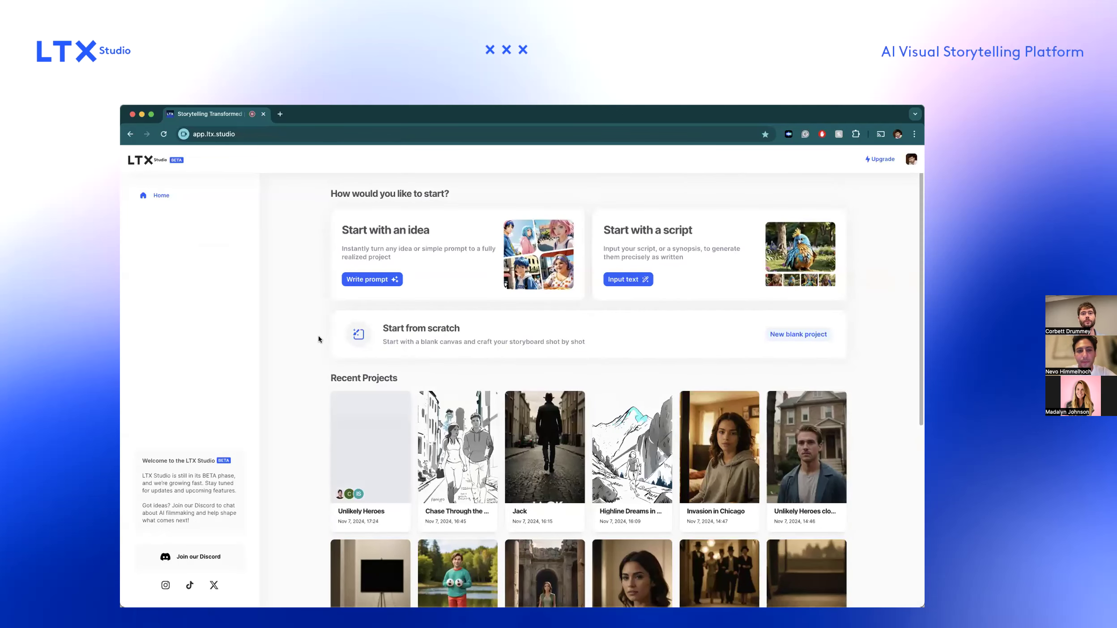
mouse_move(388, 395)
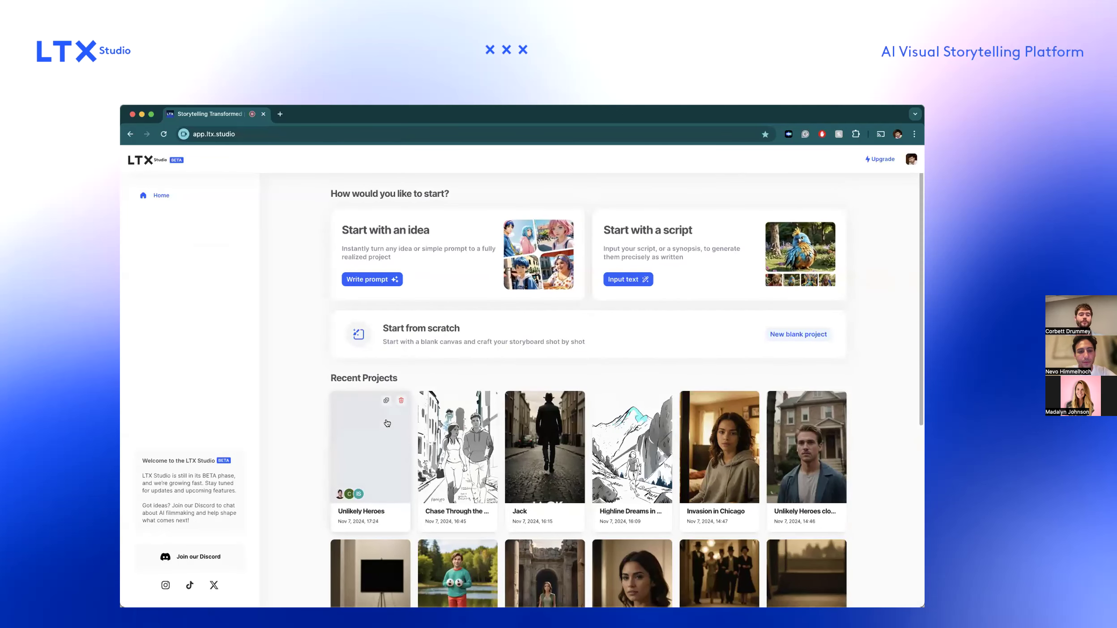
left_click(385, 400)
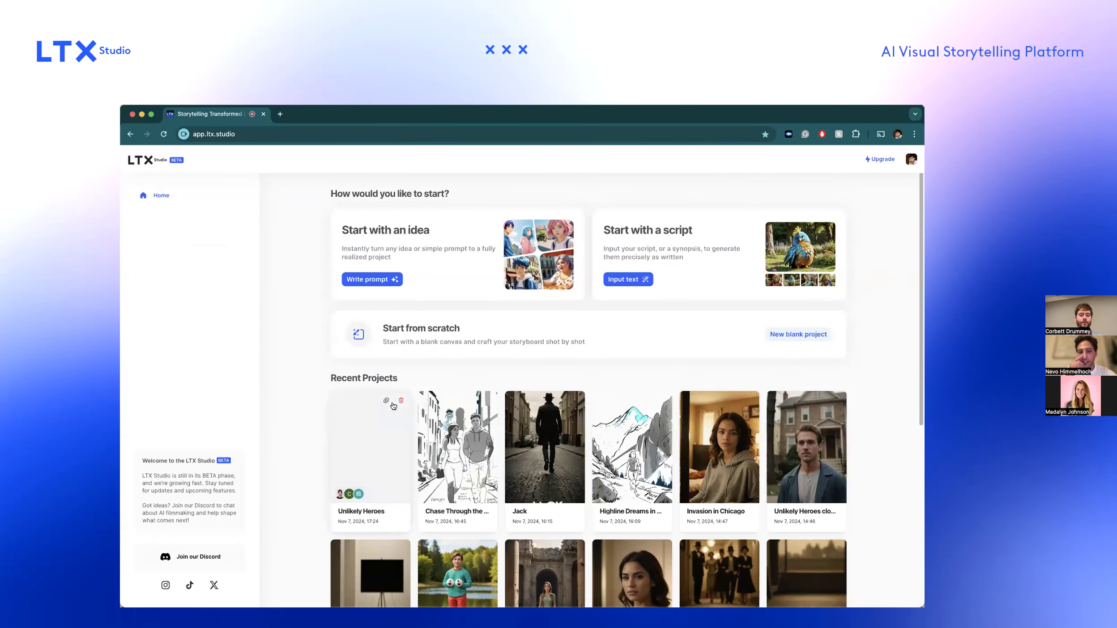
left_click(376, 428)
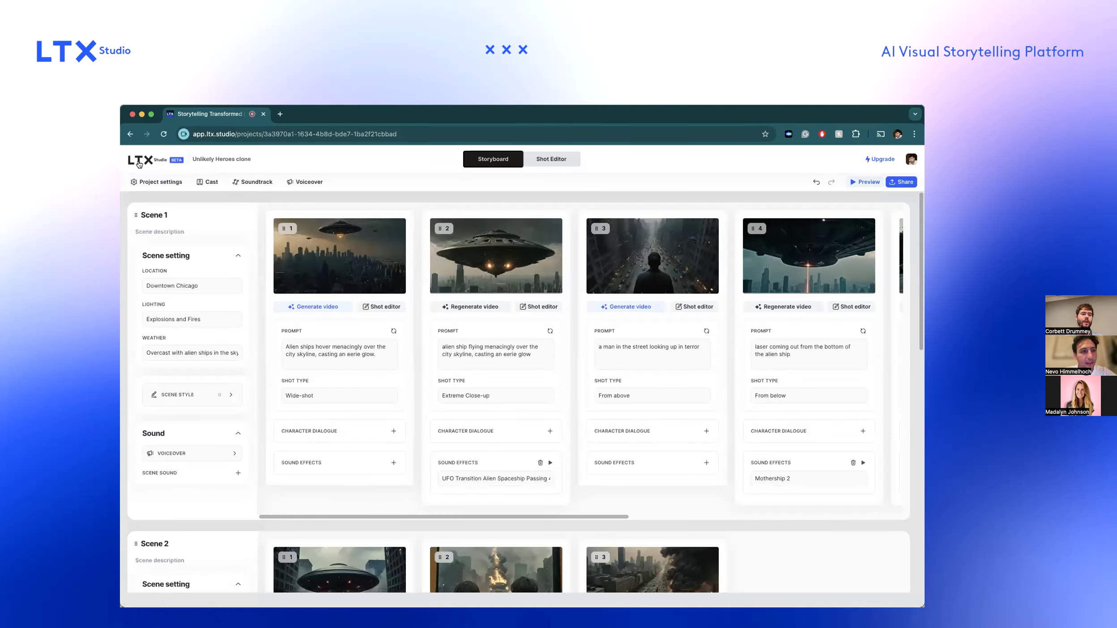
From the home page, try the aspect ratio options for a new blank project and cancel its creation.
left_click(139, 162)
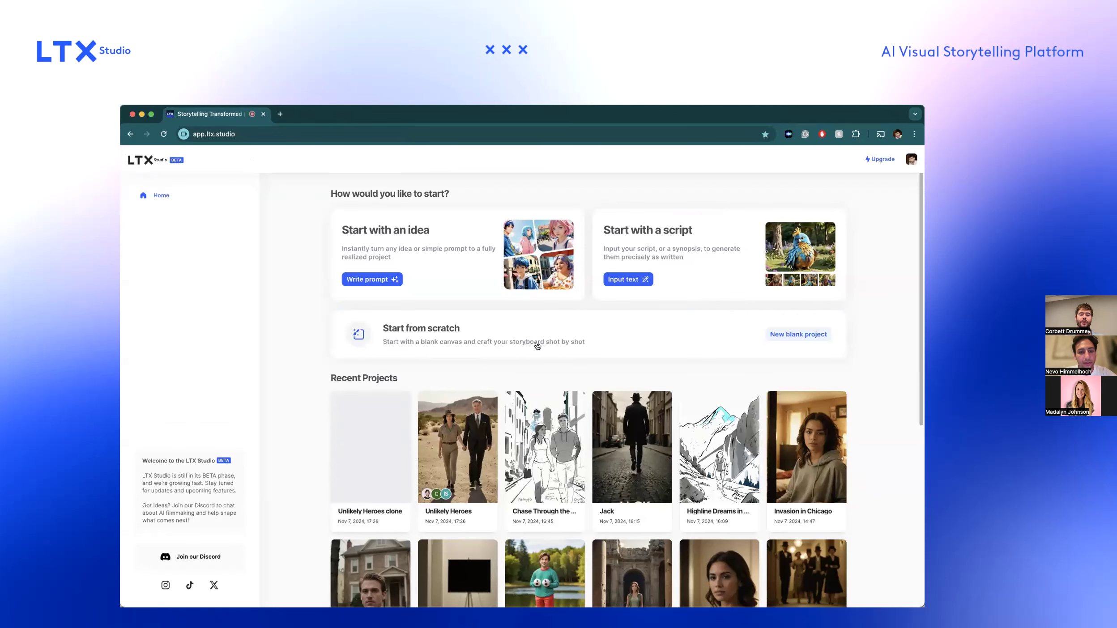
left_click(793, 334)
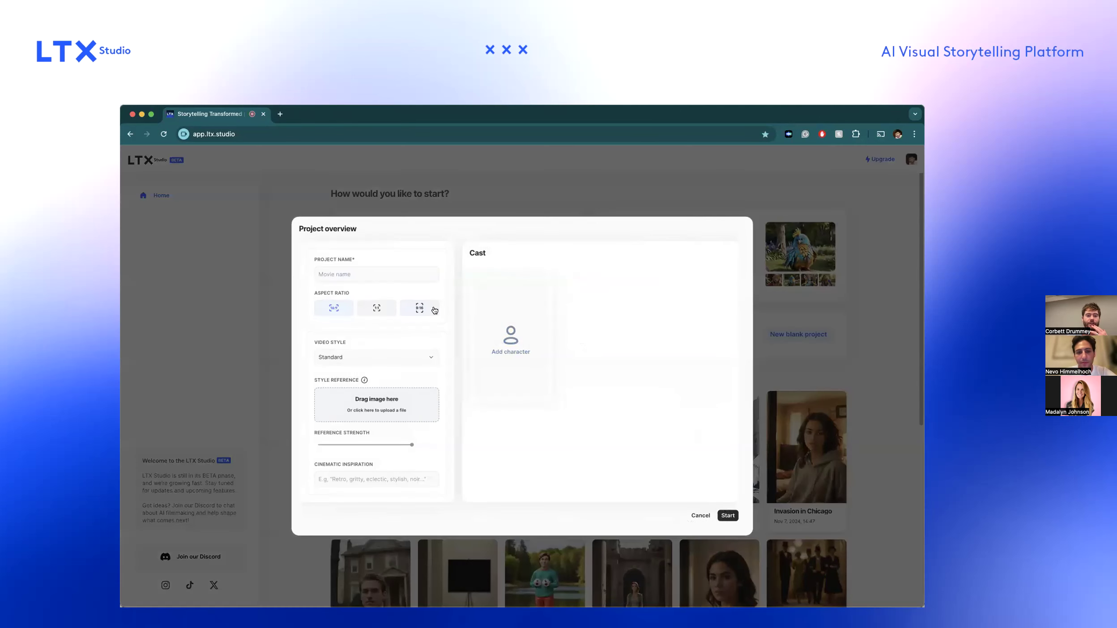
left_click(377, 307)
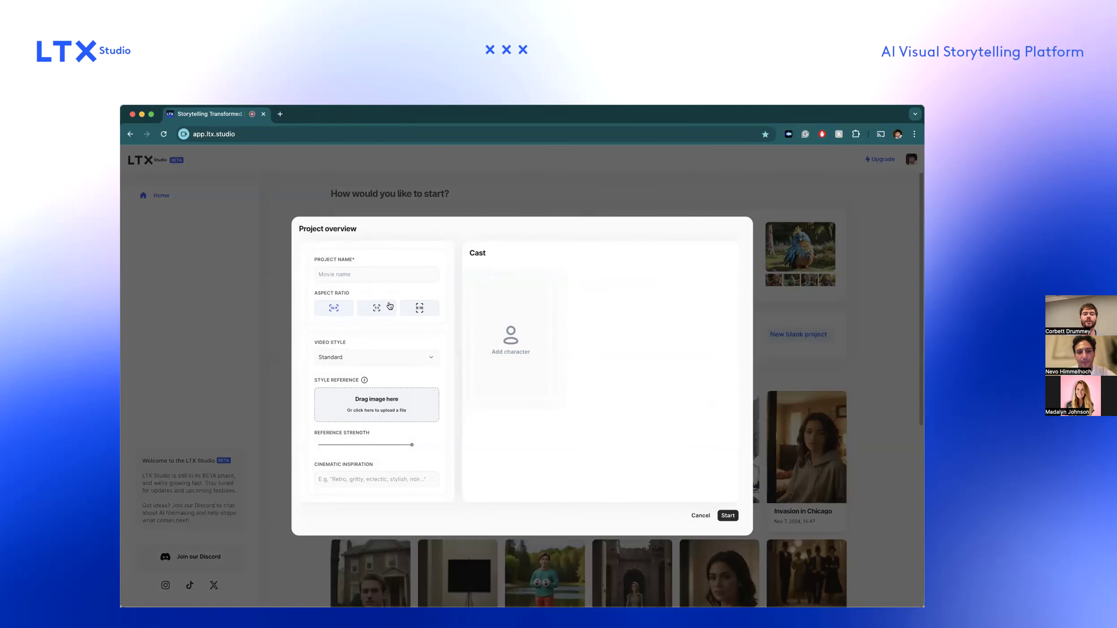
left_click(415, 314)
left_click(378, 309)
left_click(333, 308)
left_click(375, 313)
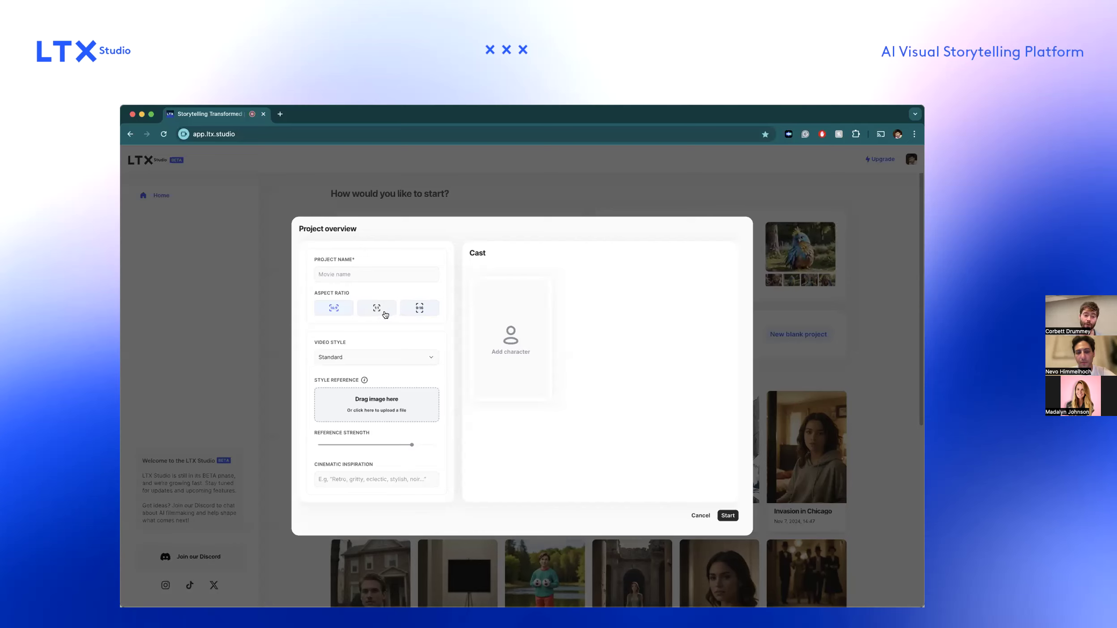
left_click(368, 317)
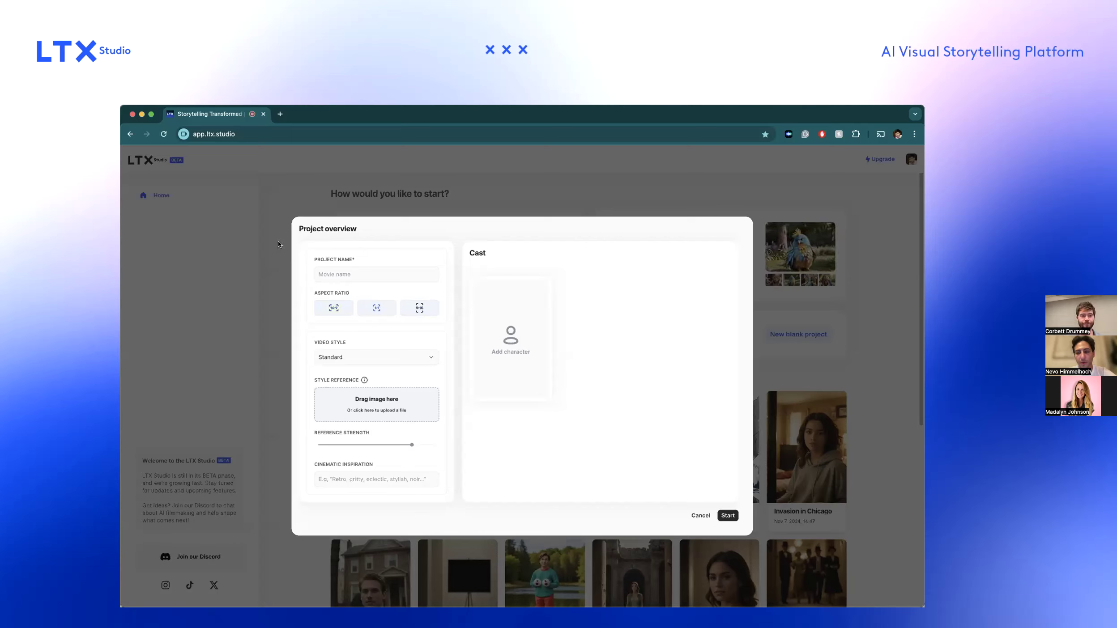
left_click(700, 515)
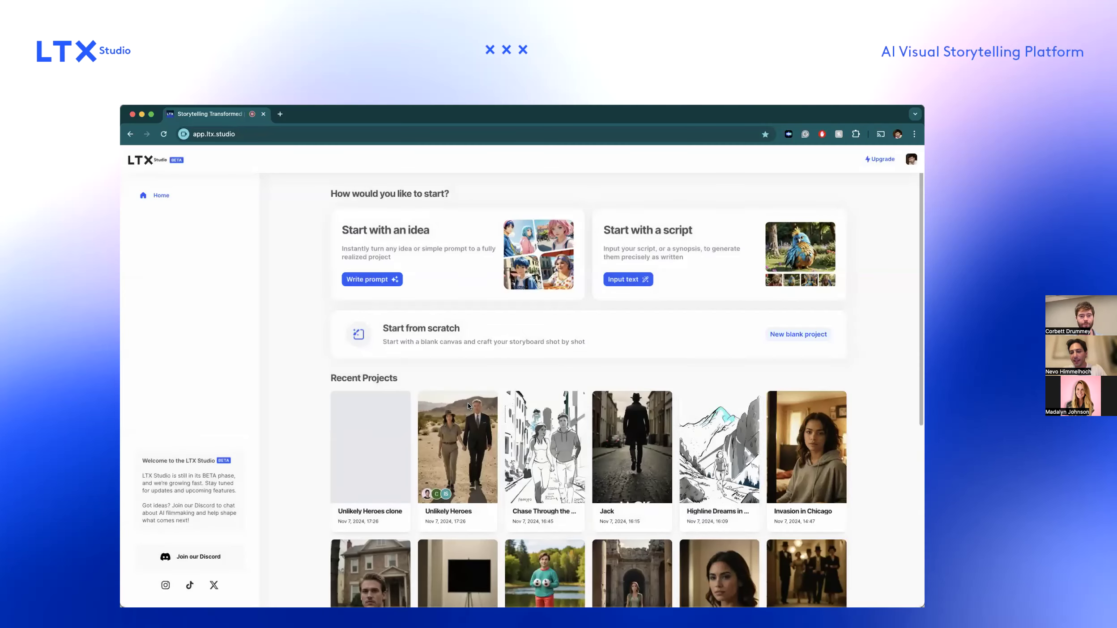
Open the Unlikely Heroes clone, view its project settings and return to the home page.
left_click(388, 435)
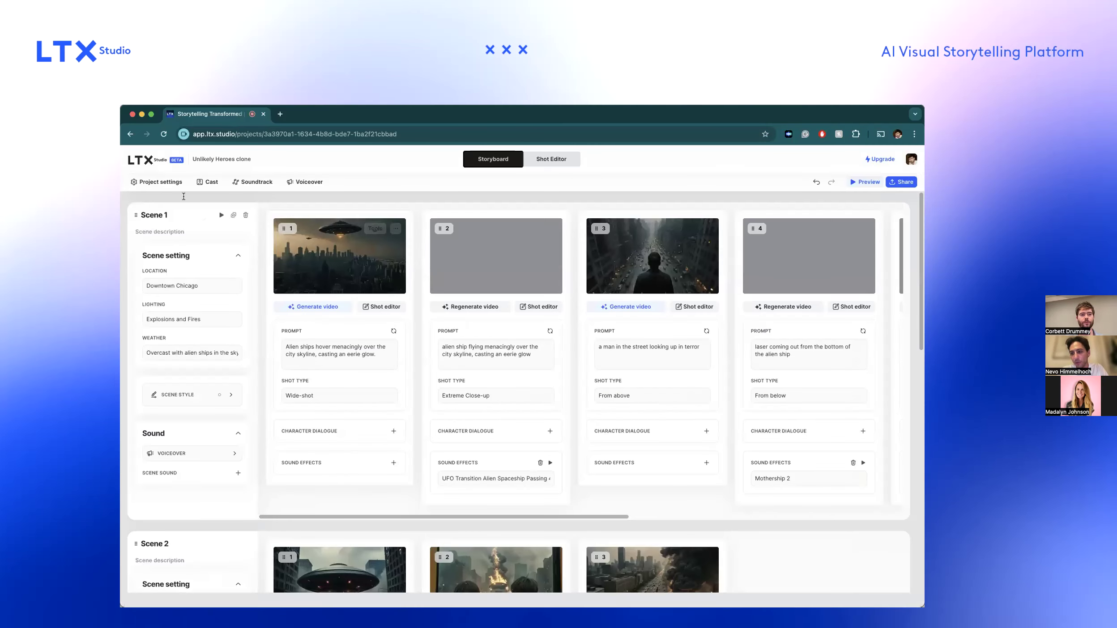
left_click(154, 182)
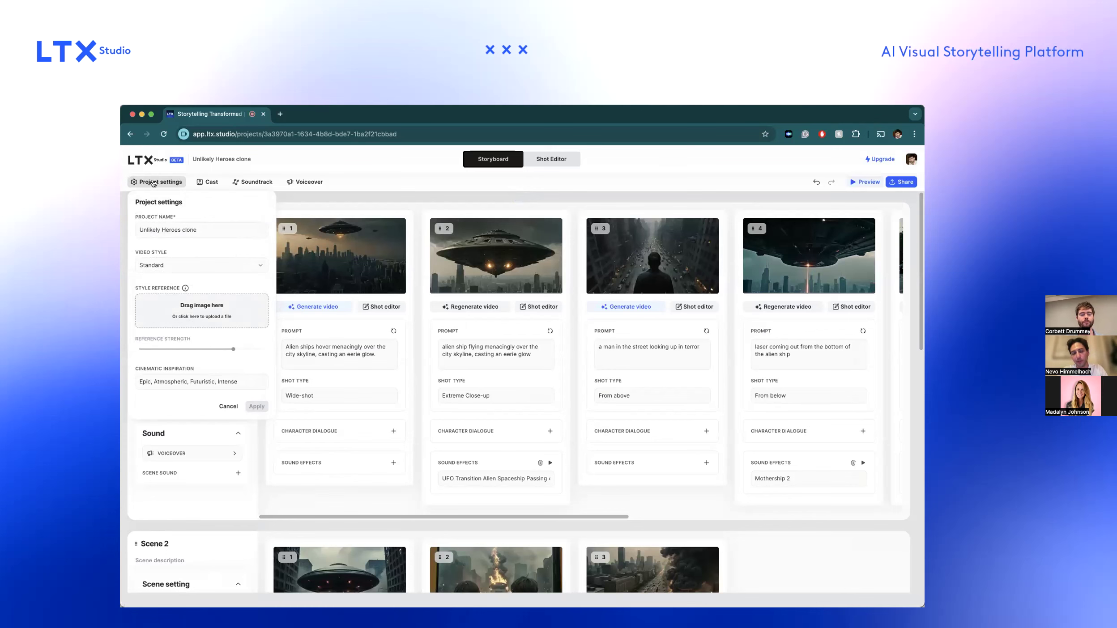
left_click(141, 158)
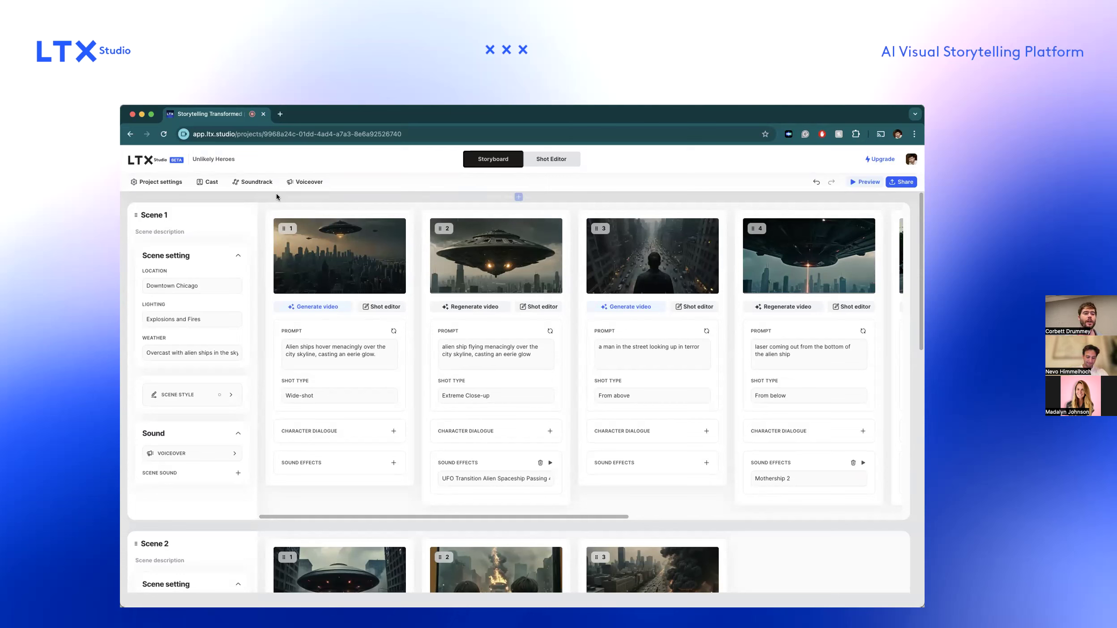
Add a new blank scene before the first scene of the Unlikely Heroes storyboard.
left_click(518, 197)
scroll(499, 256, "down", 6)
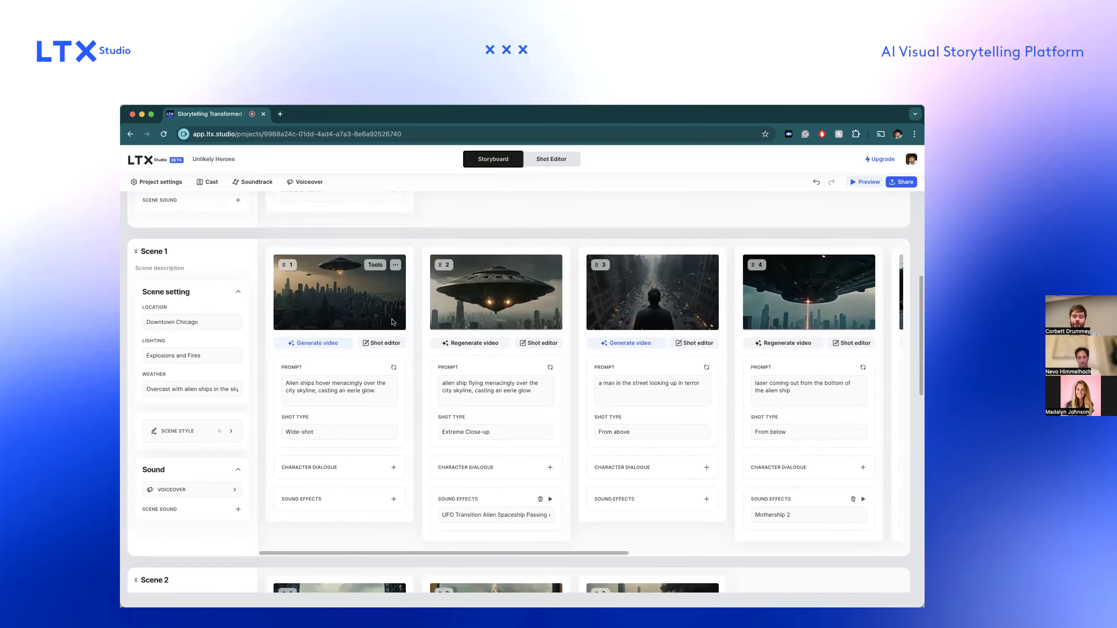
scroll(392, 322, "up", 4)
scroll(391, 322, "up", 2)
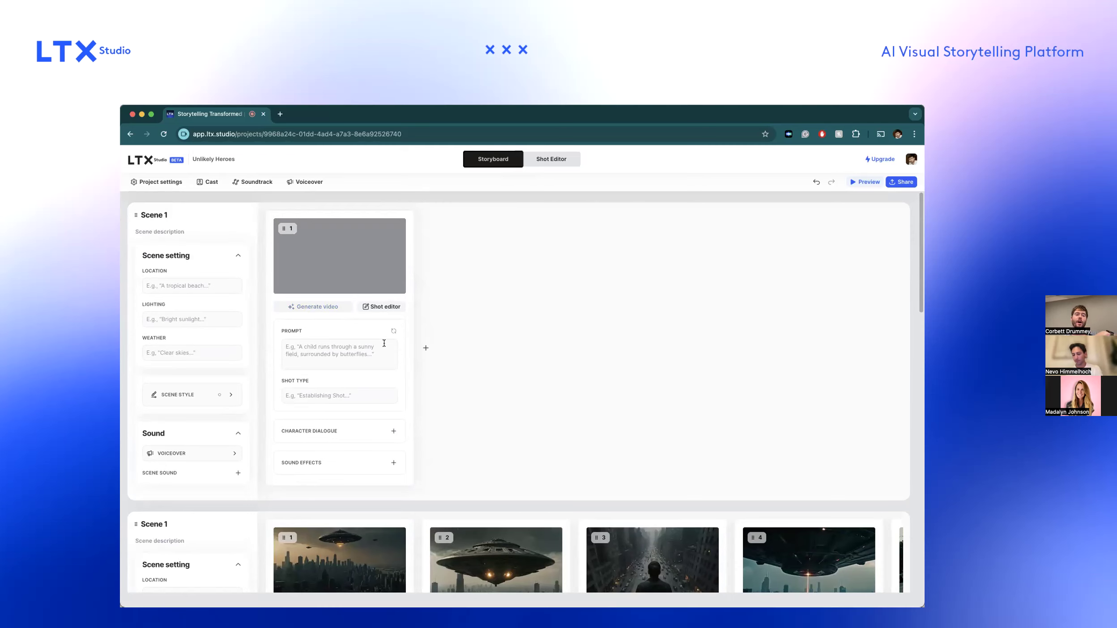
scroll(383, 344, "down", 4)
scroll(255, 298, "up", 4)
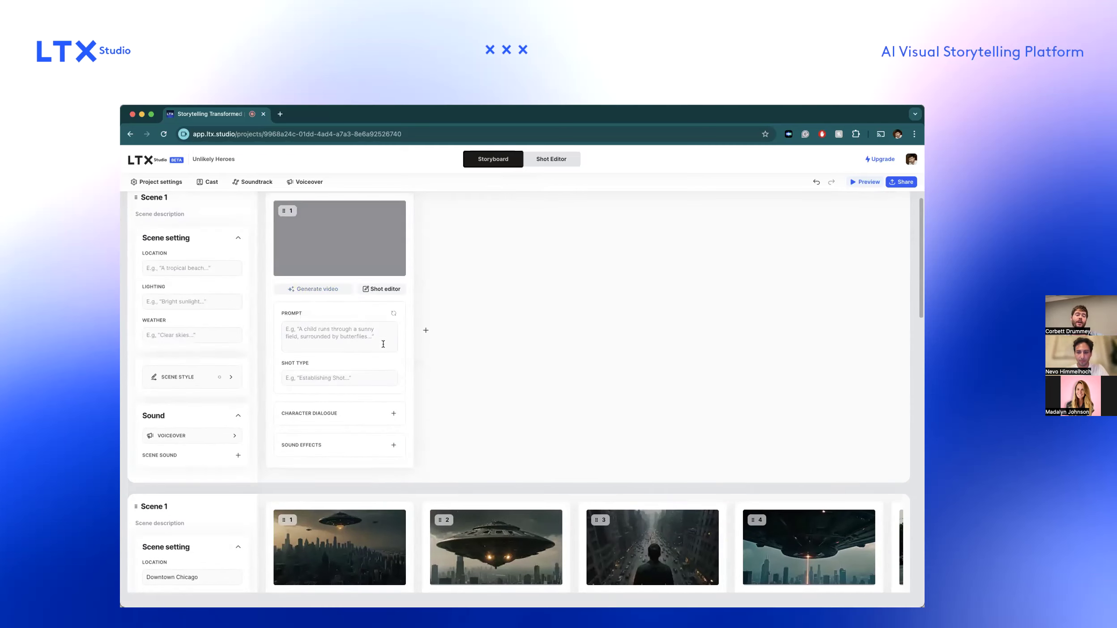
Set the new scene's location to Desert, lighting to Bright and weather to Sunny.
left_click(224, 268)
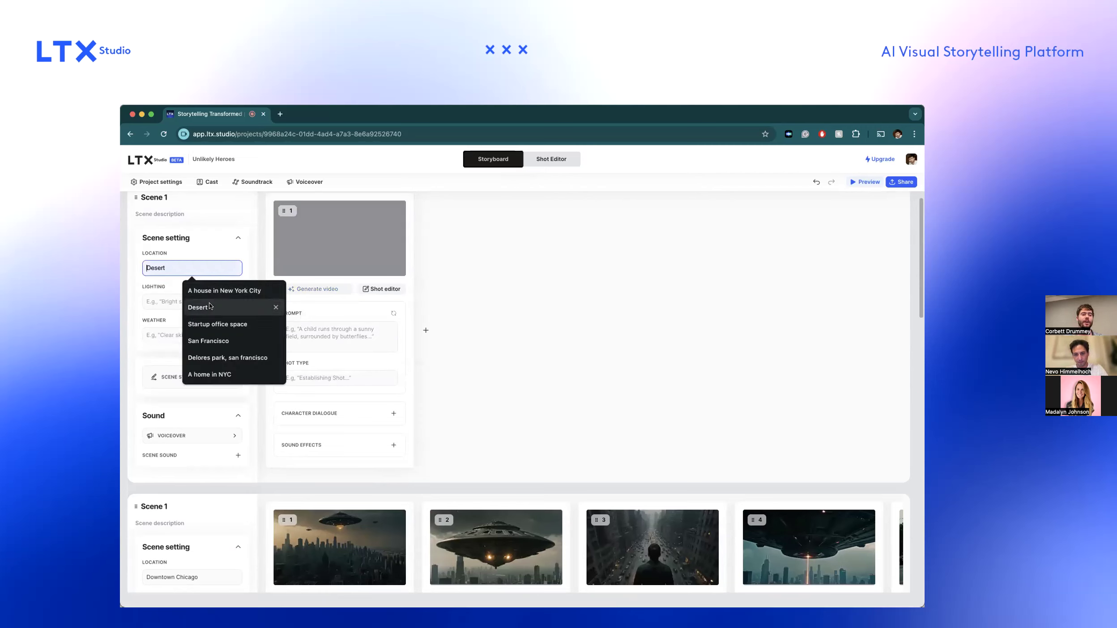
left_click(193, 302)
left_click(192, 301)
type("Bright")
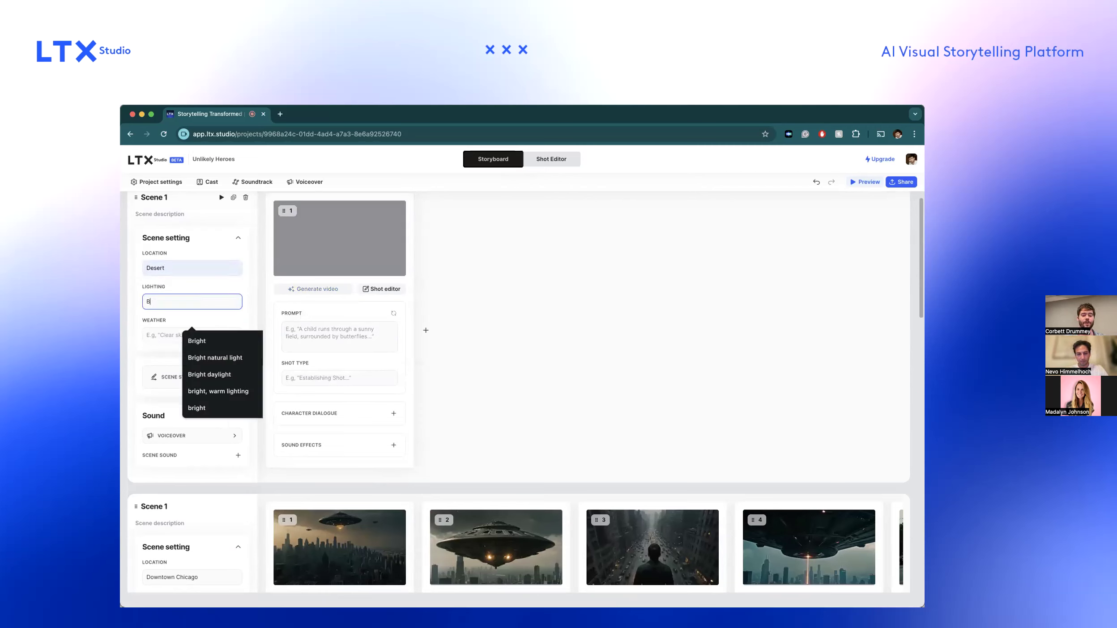
key("Tab")
type("Sunny")
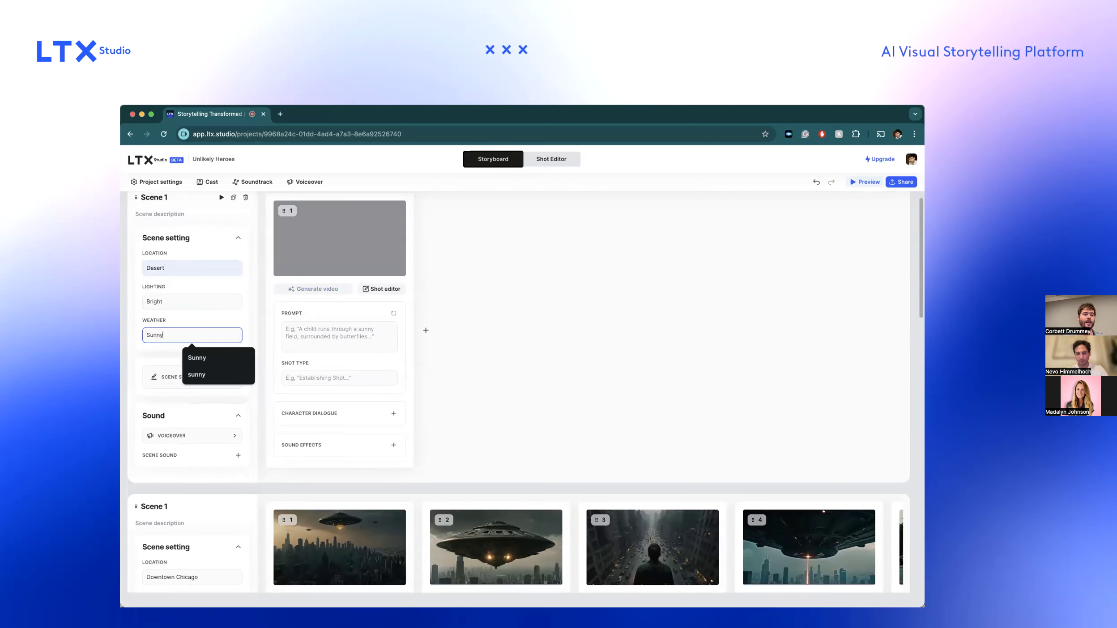
Prompt the new scene's first shot with "A tent" and add a second shot prompted "A lizard on a rock", generating their frames.
left_click(296, 319)
type("A tent")
left_click(425, 330)
left_click(451, 328)
type("A lizard on a rock")
left_click(393, 313)
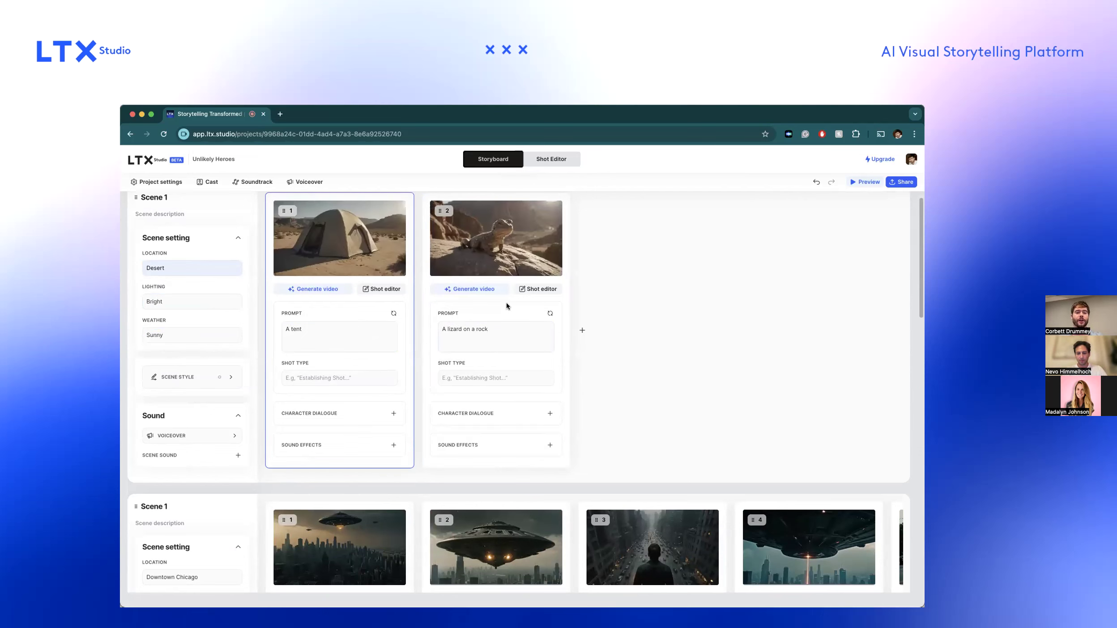
Change shot 2's prompt to "A red lizard on a rock" and add a third shot prompted "A guy looking at the sky through a telescope".
left_click(445, 329)
type("red")
left_click(582, 330)
left_click(615, 312)
type("A guy looking at the")
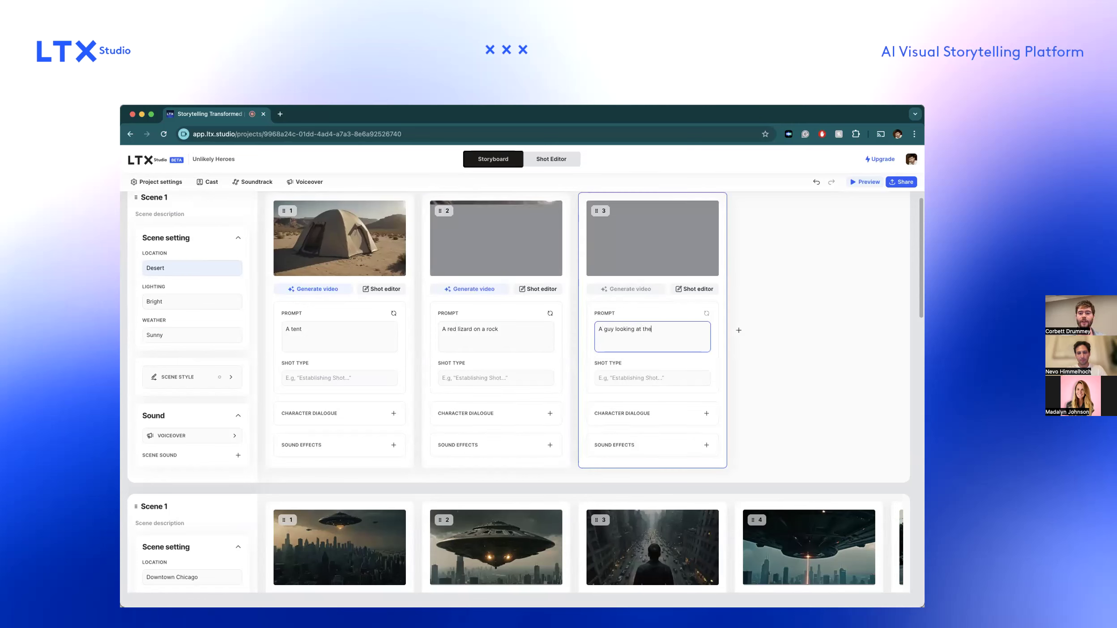
type(" sky through a telescope")
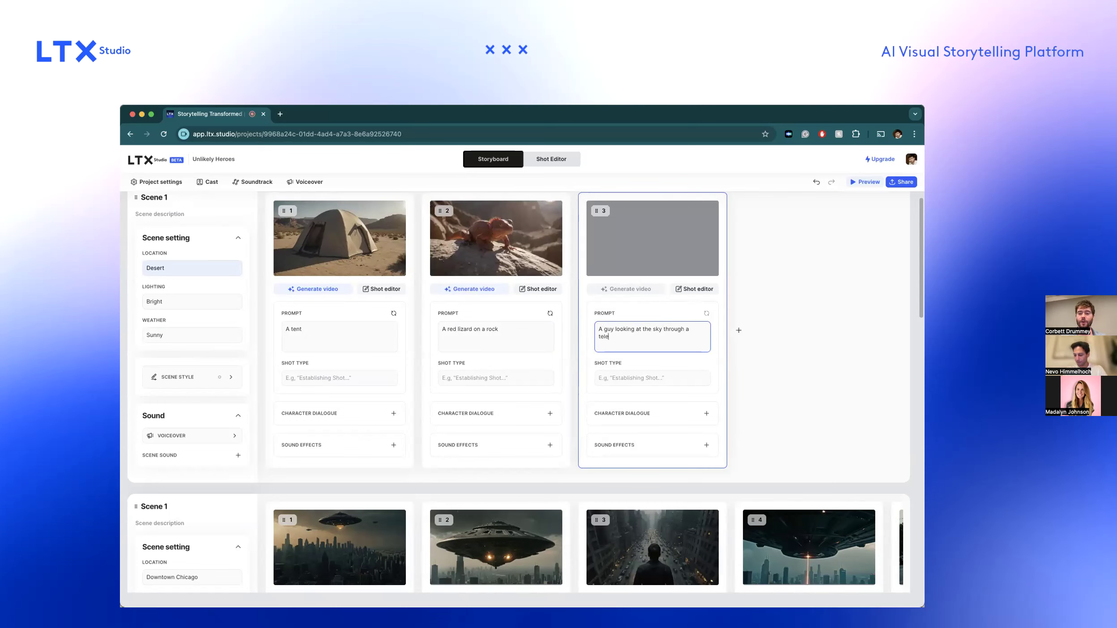
left_click(761, 384)
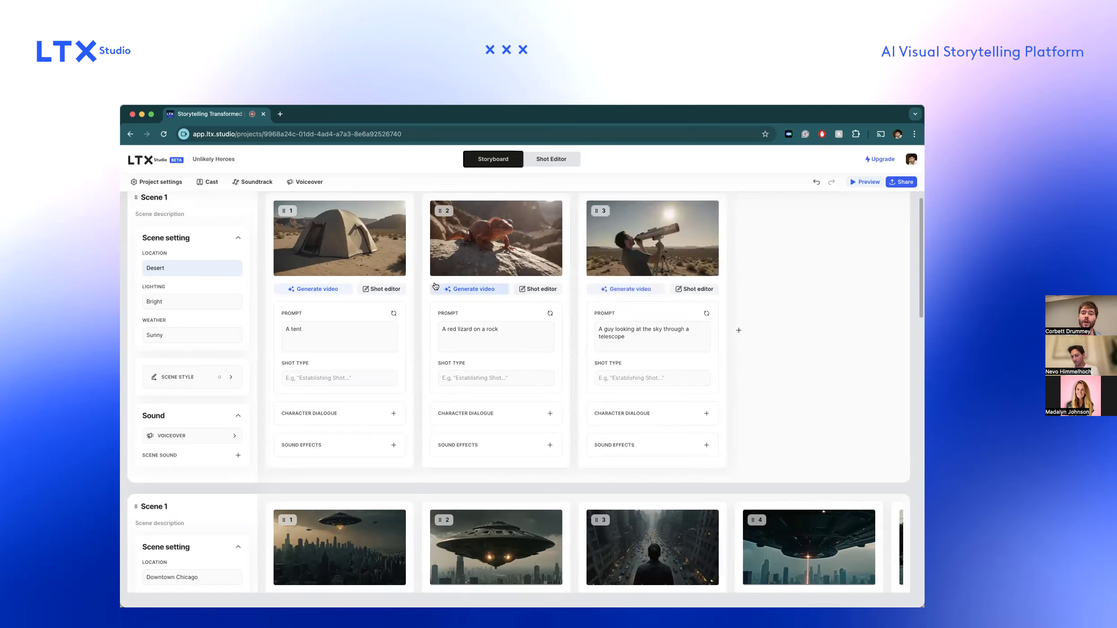
Regenerate shot 3's frame twice, and once more with the prompt "A guy looking at the sky with a telescope".
left_click(704, 313)
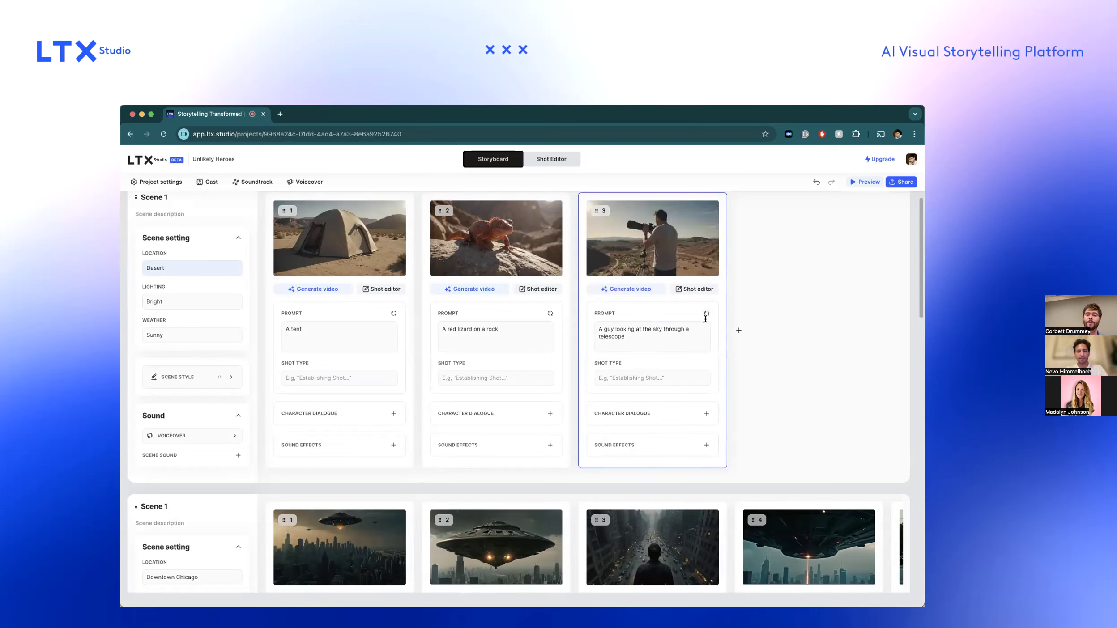
left_click(705, 313)
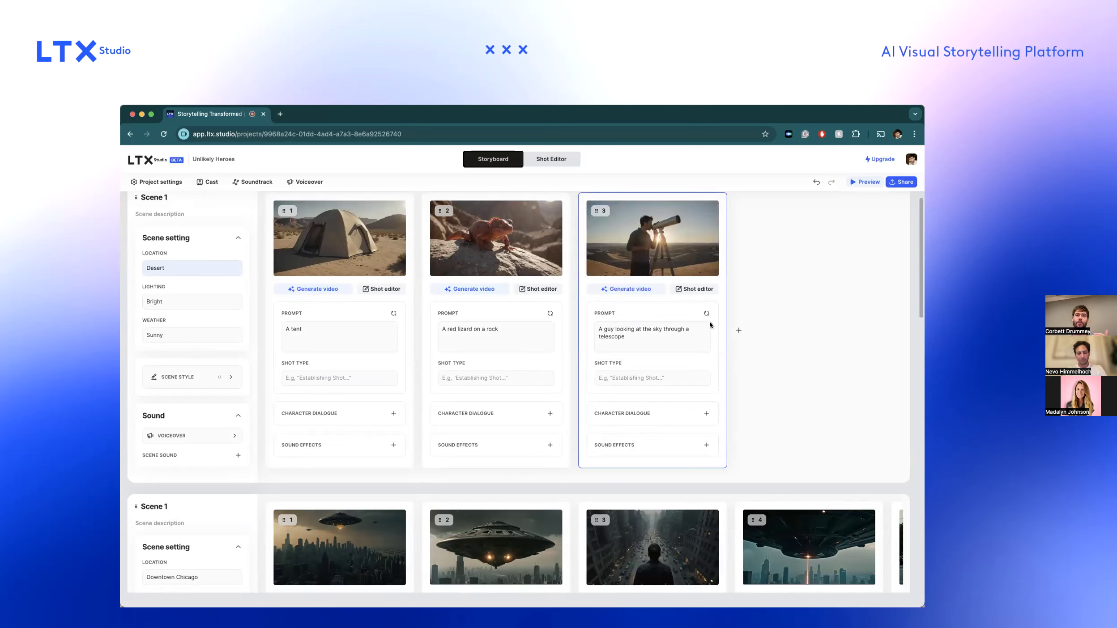
left_click(659, 332)
key("alt+shift+Left")
type("wit")
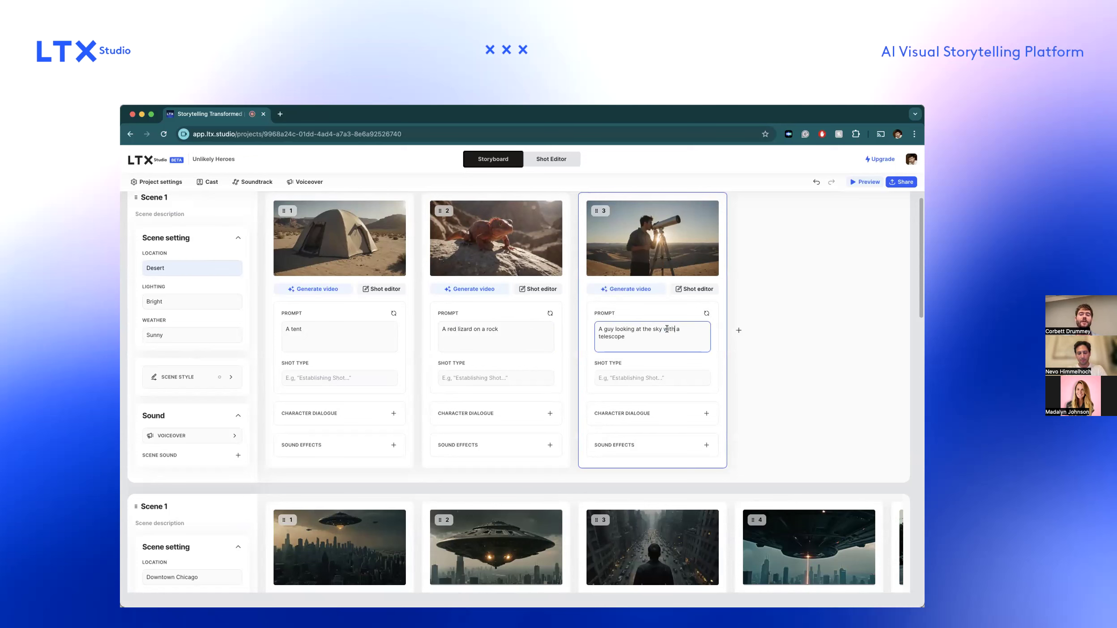
left_click(705, 314)
left_click(690, 334)
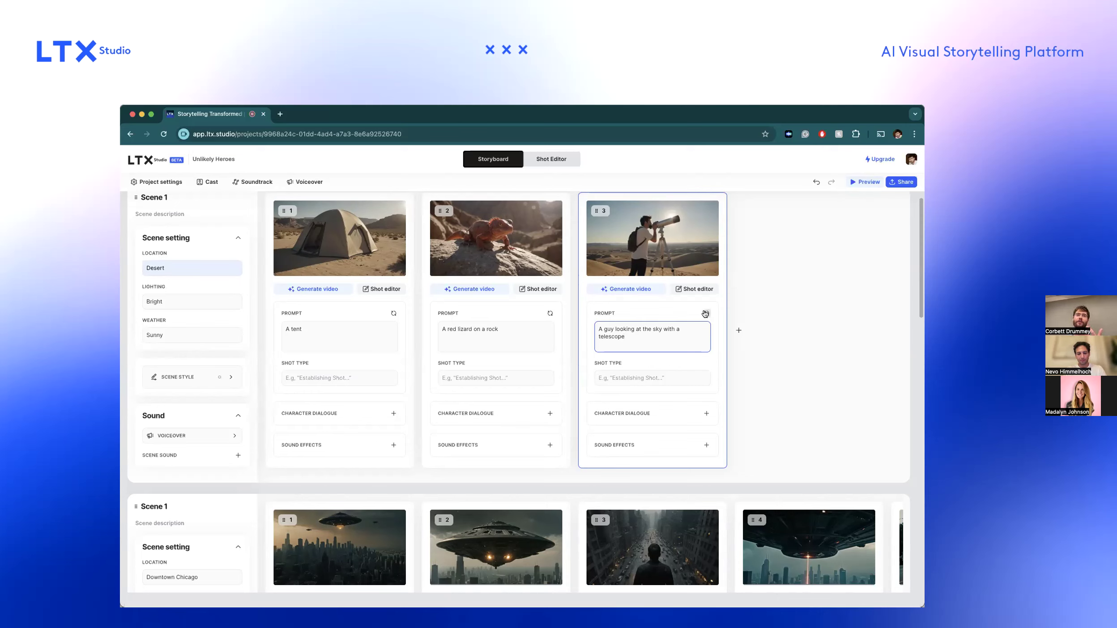
triple_click(676, 333)
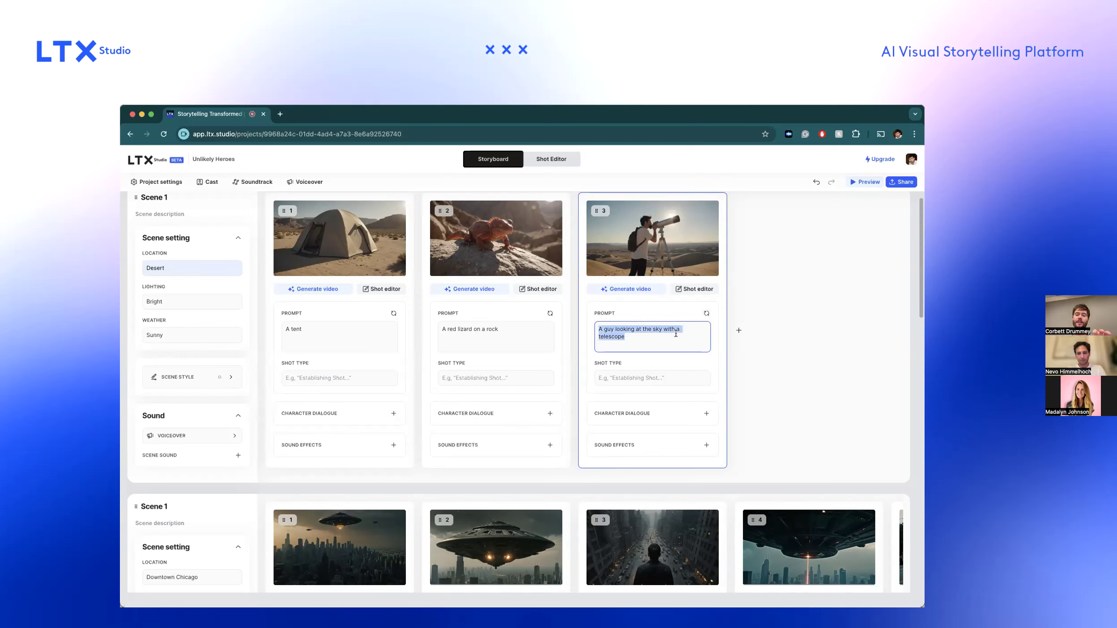
Change shot 2's prompt to "A purple lizard on a rock" and regenerate its frame.
double_click(451, 331)
type("purpl")
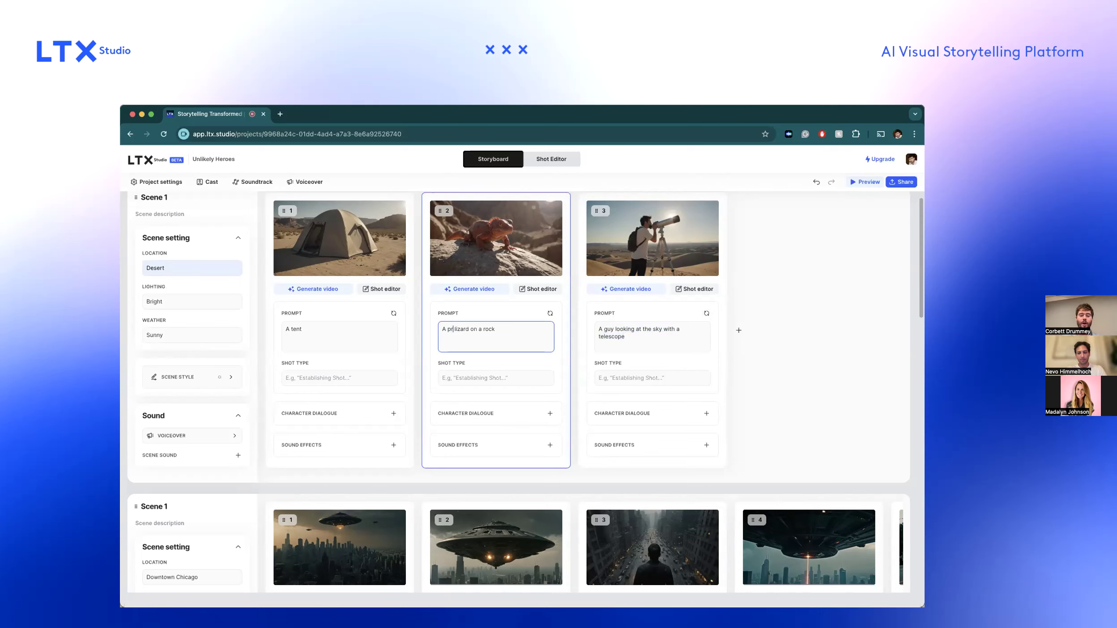
type("e")
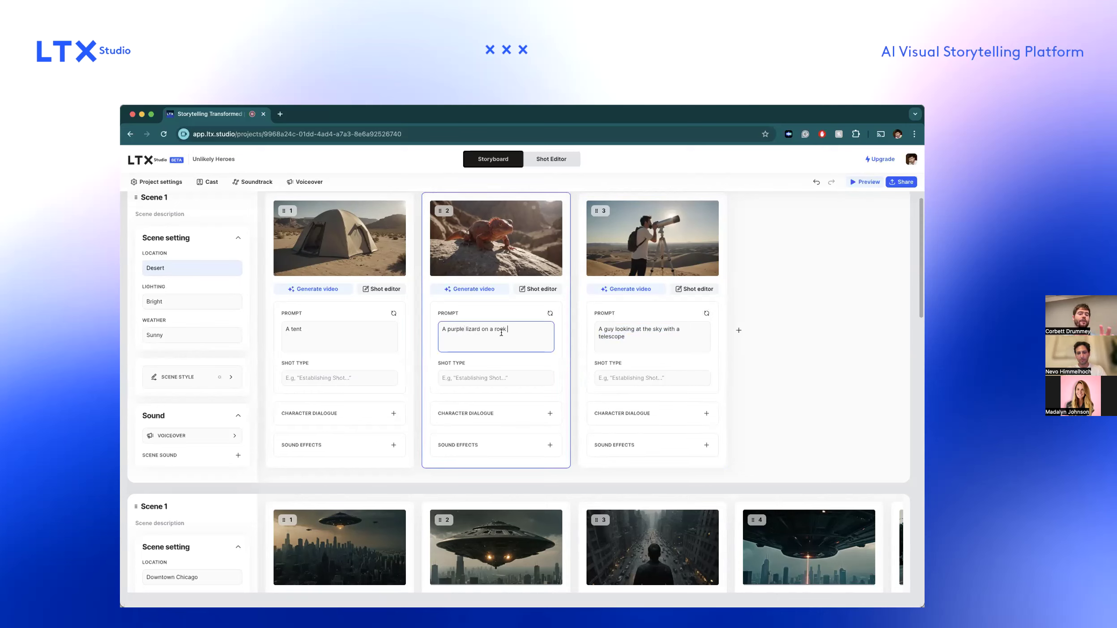
key("Return")
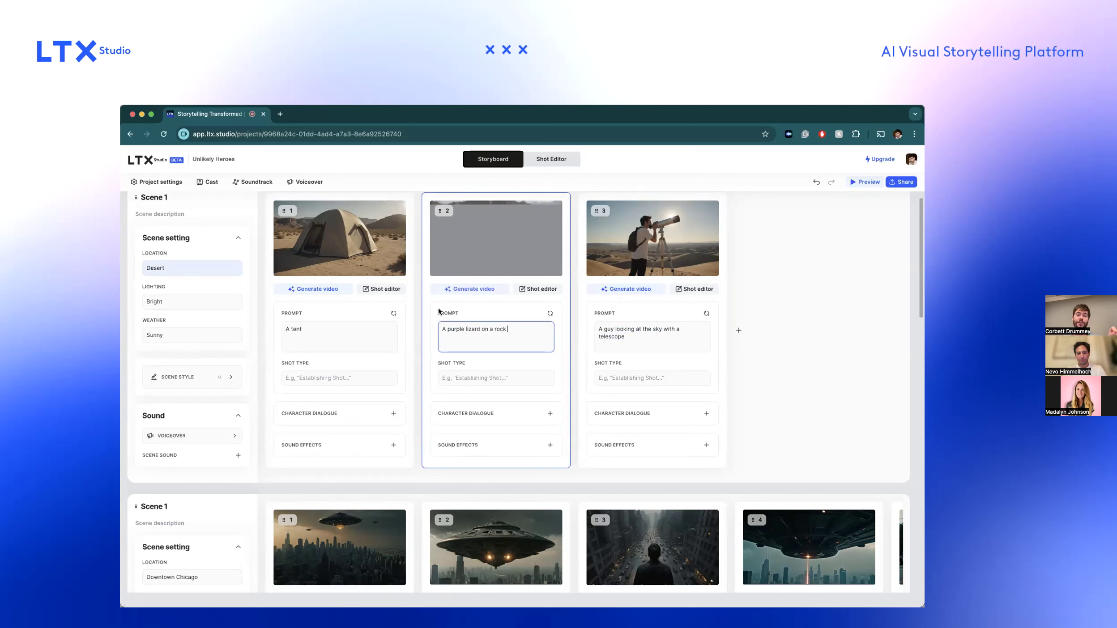
In shot 1's keyframe control, mask an upright area beside the tent in the end frame and generate "a man" there, regenerating once.
left_click(374, 288)
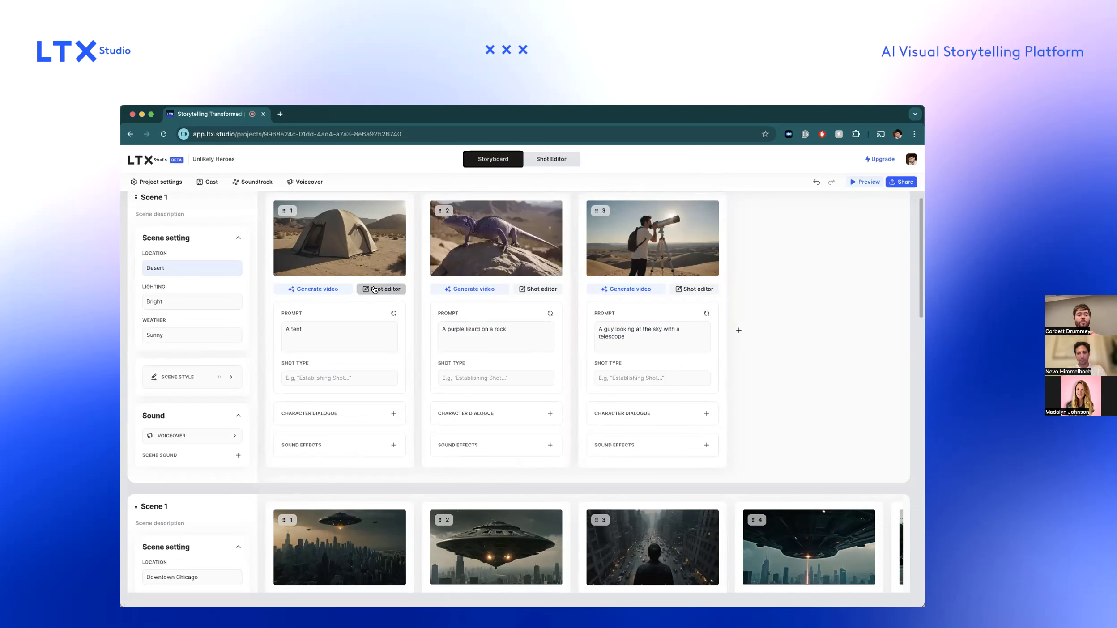
scroll(246, 287, "down", 5)
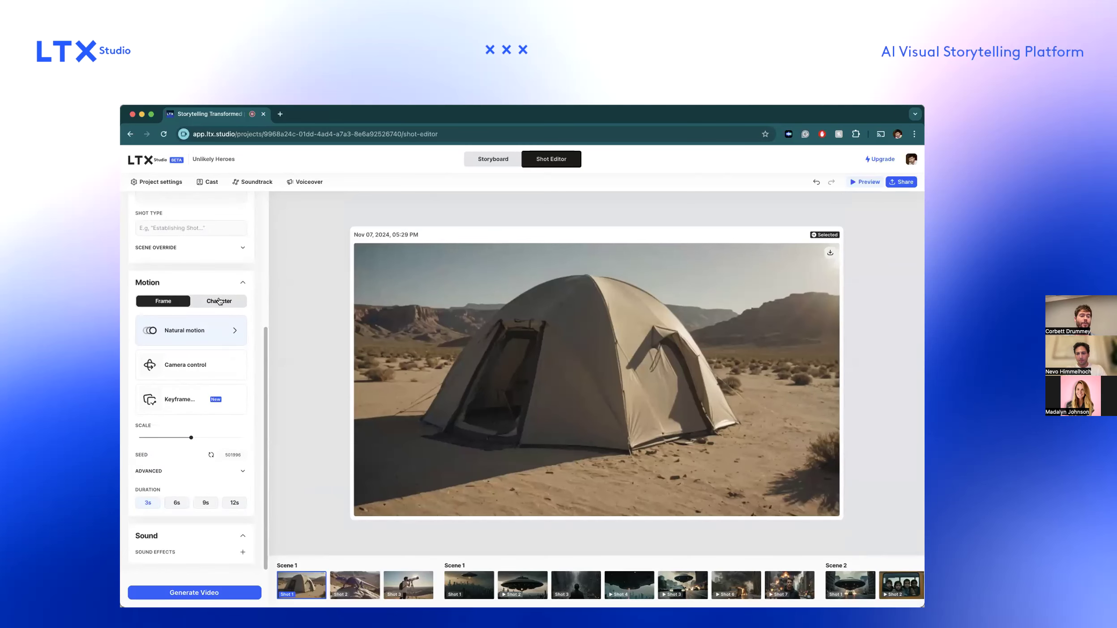
left_click(199, 398)
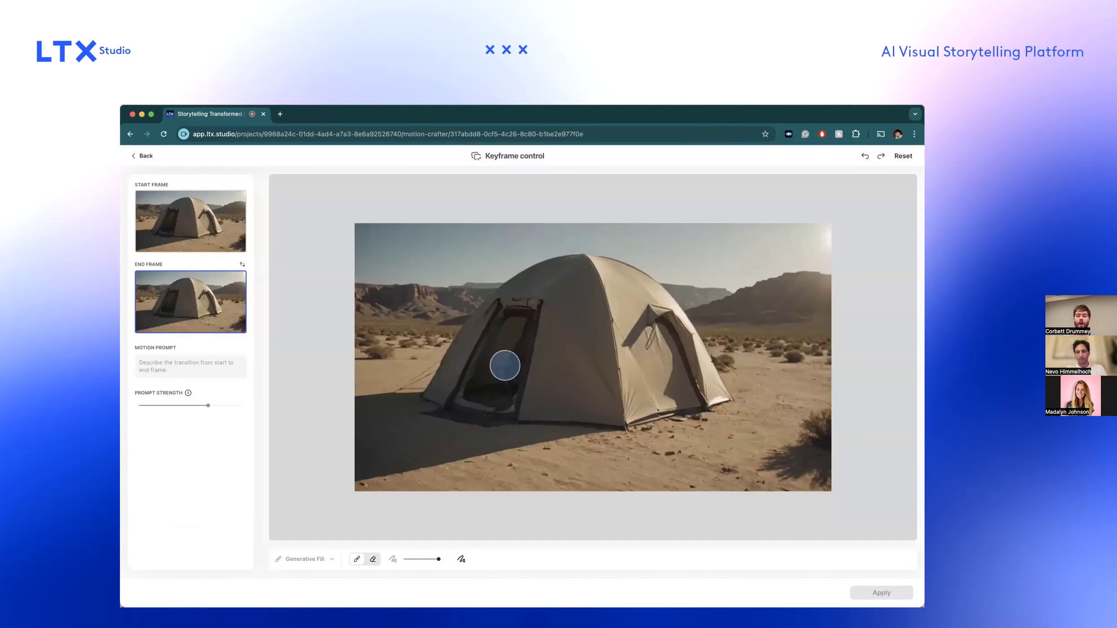
mouse_move(765, 311)
left_mouse_down()
mouse_move(755, 334)
mouse_move(784, 333)
mouse_move(763, 380)
mouse_move(778, 401)
mouse_move(769, 431)
left_mouse_up()
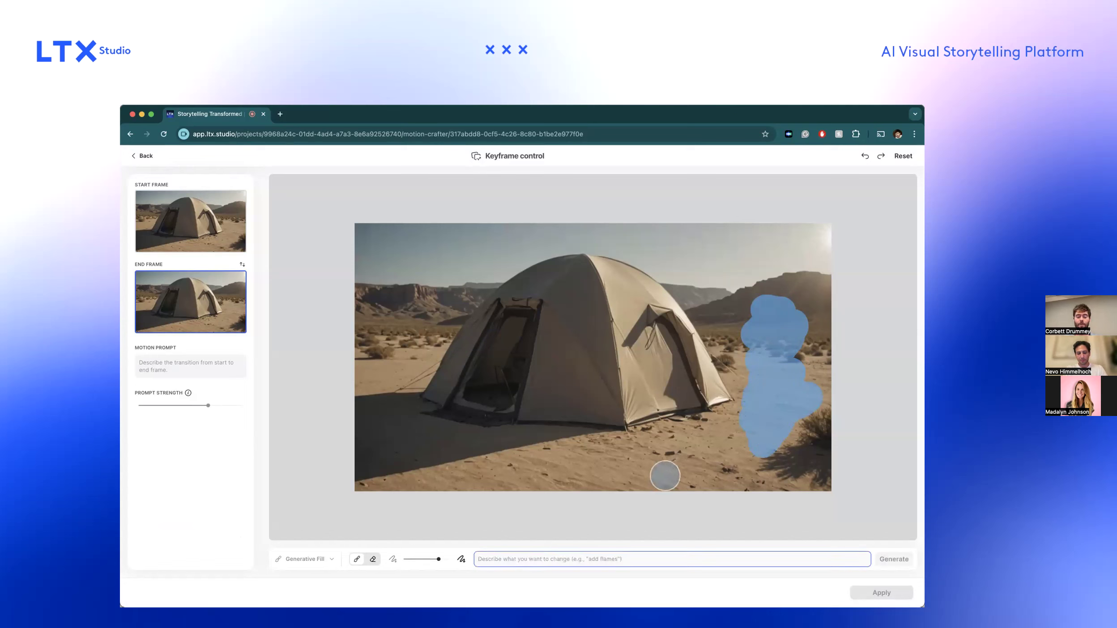
type("a man")
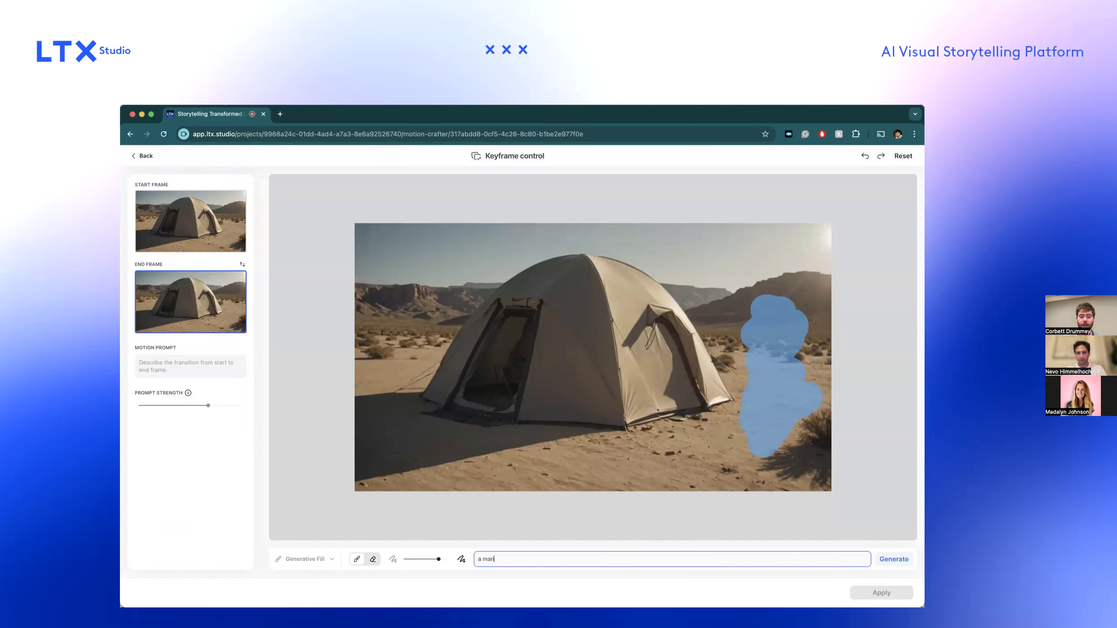
left_click(888, 562)
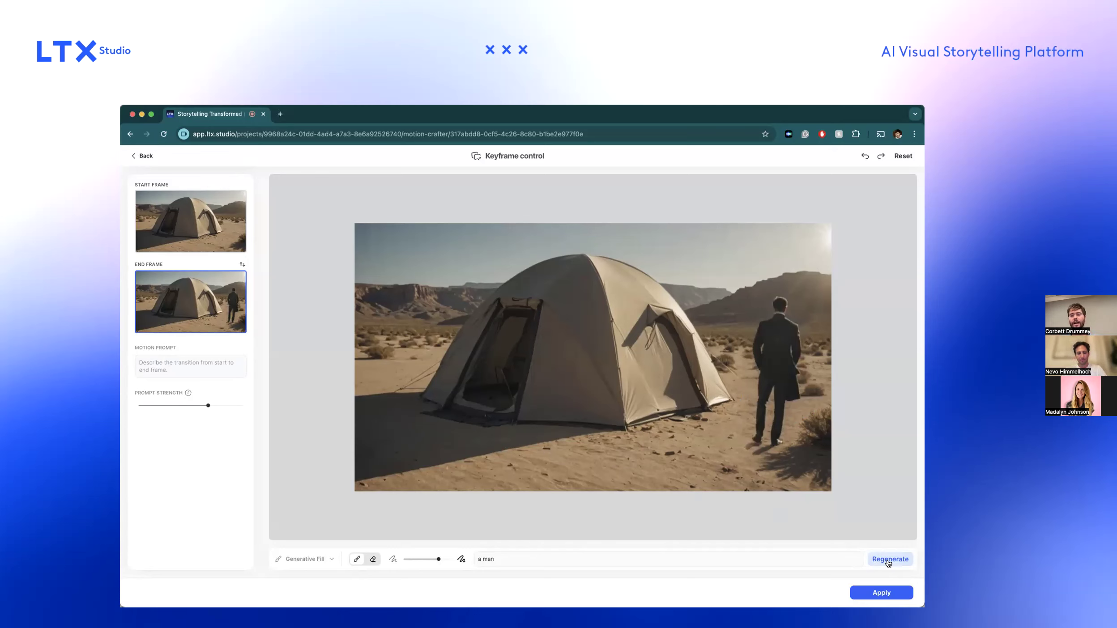
left_click(642, 555)
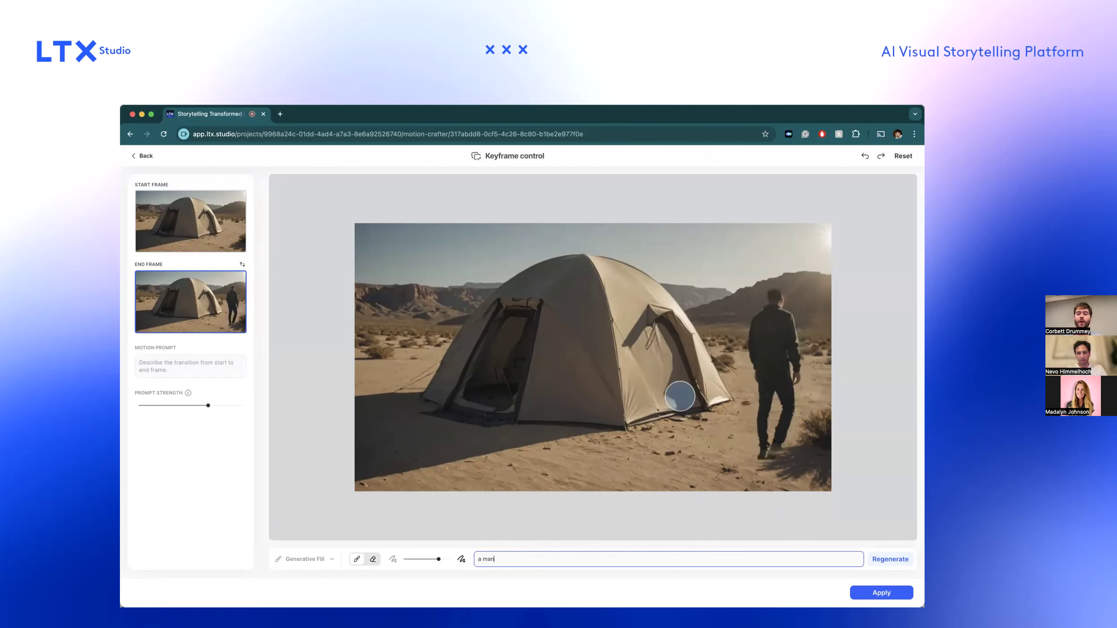
Set the keyframe motion prompt to "A man walks slowly into view" and apply the keyframes to the shot.
left_click(204, 358)
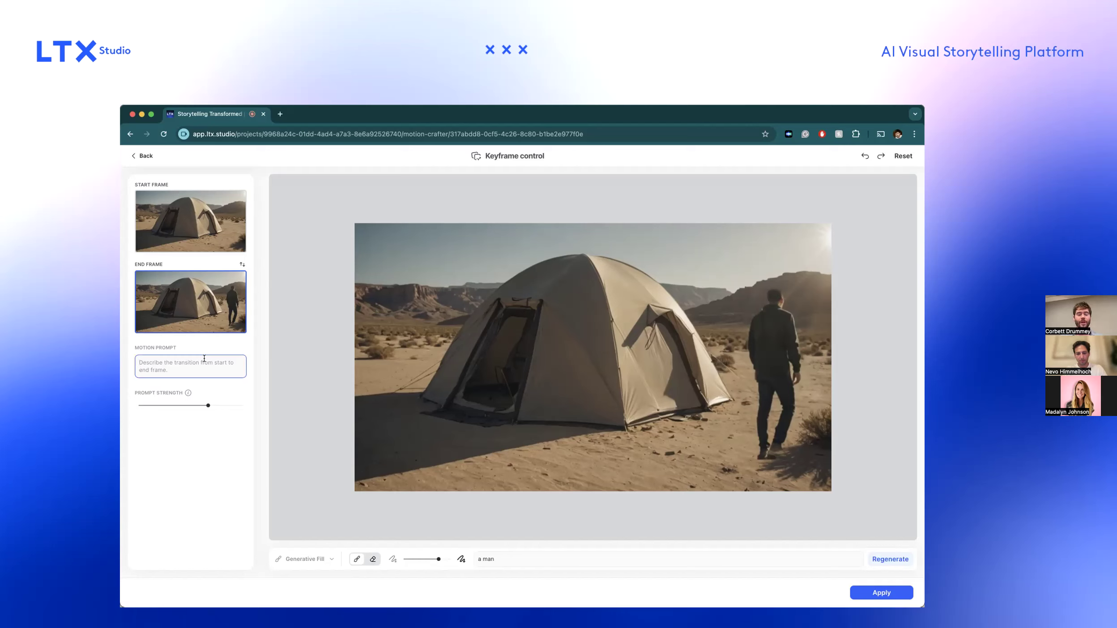
type("A man walks slowly into view")
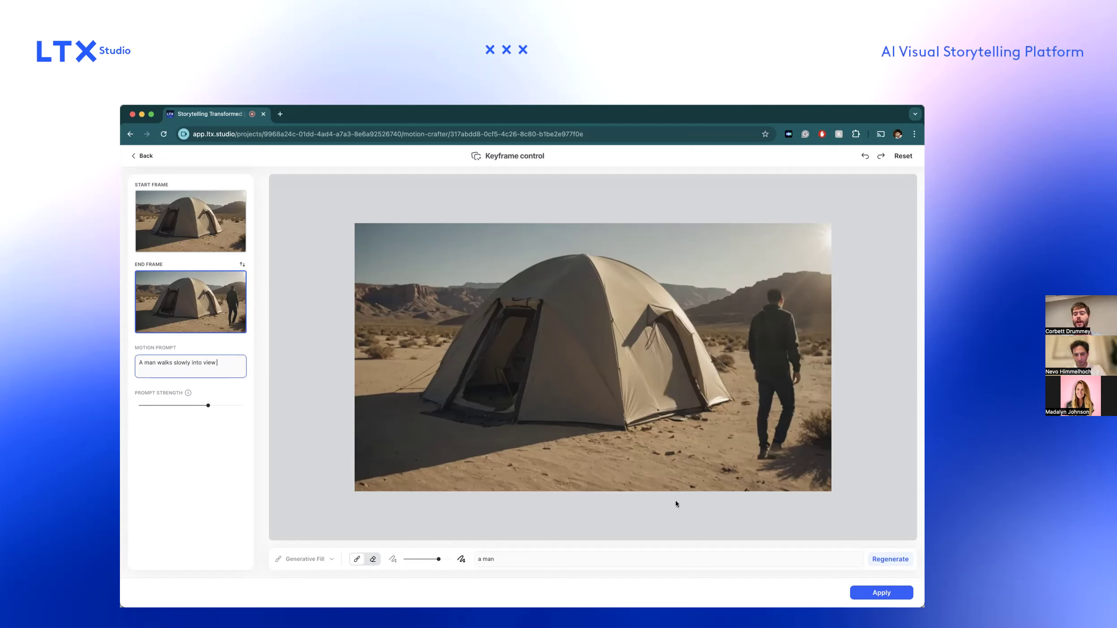
left_click(891, 594)
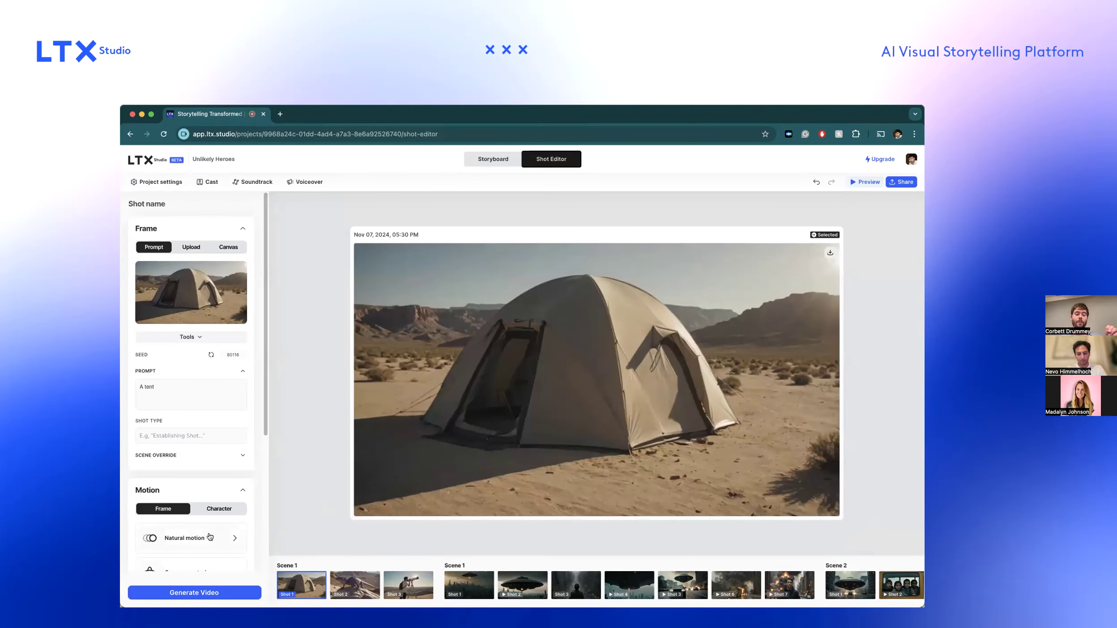
Generate video previews for shot 1, produce the full video from the first preview, and review it in the storyboard.
left_click(199, 592)
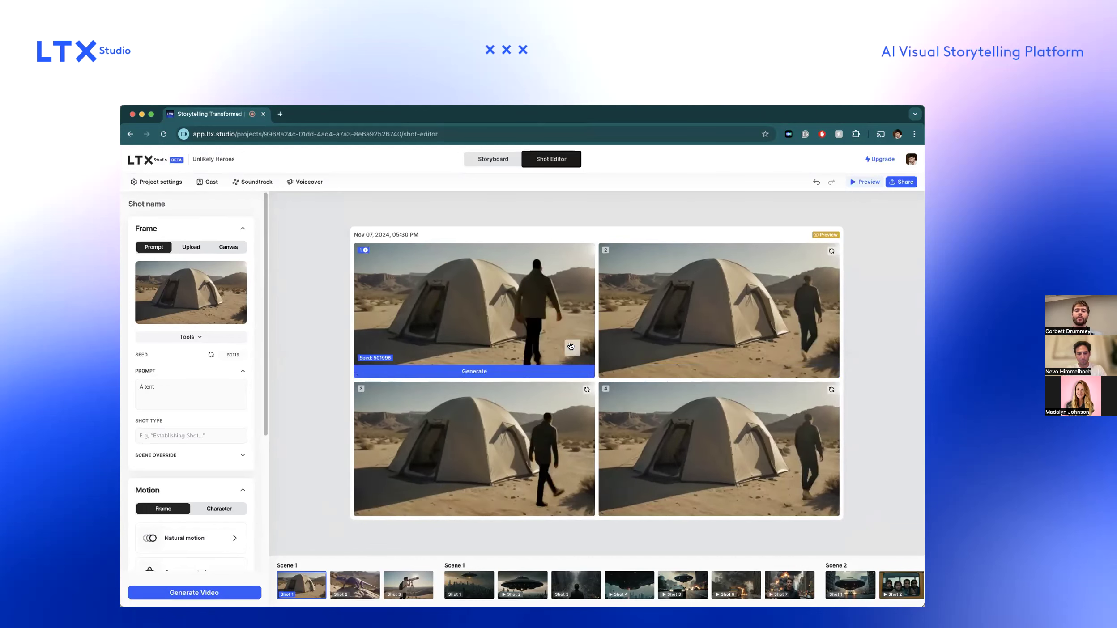
left_click(554, 371)
scroll(530, 264, "down", 6)
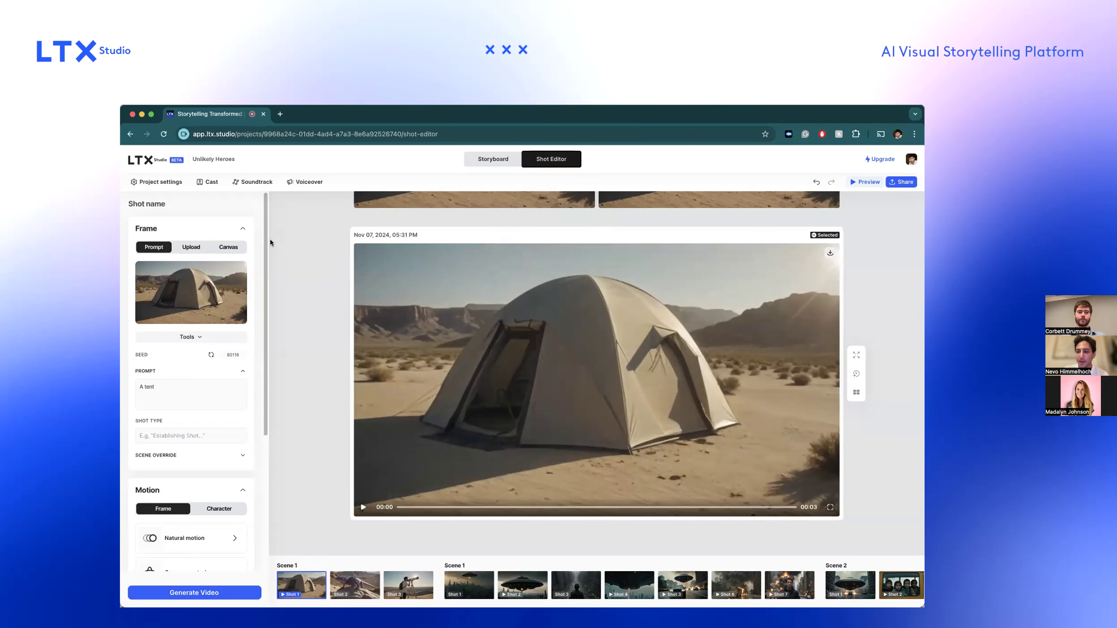
left_click(478, 160)
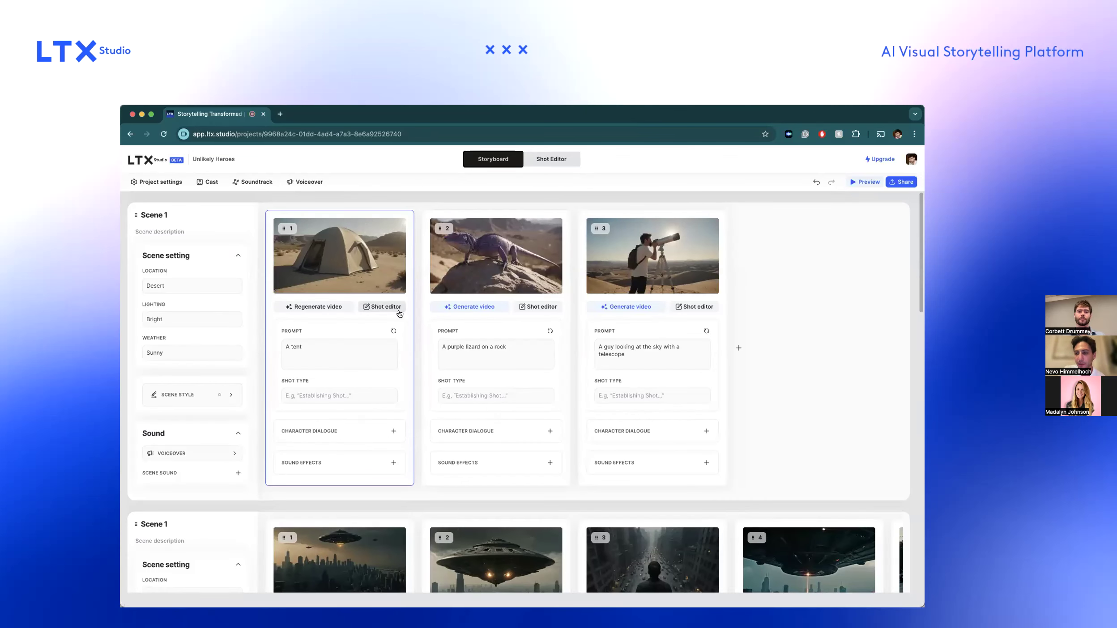
left_click(338, 256)
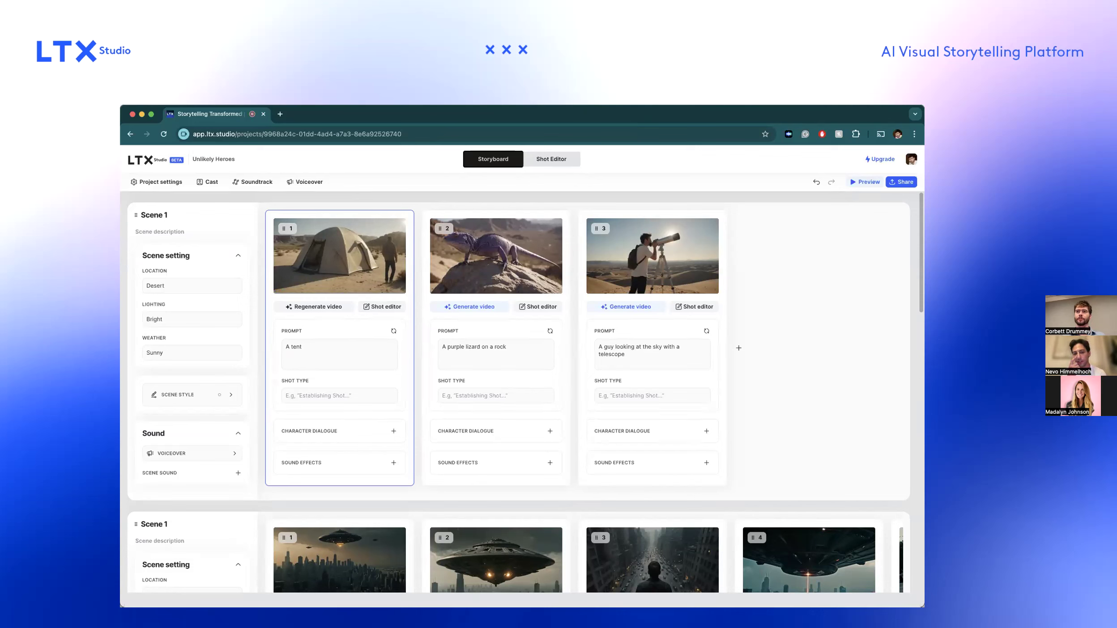
Add an empty prompt-based shot at the end of the desert scene and insert another at its start prompted "A tent".
left_click(738, 349)
left_click(766, 328)
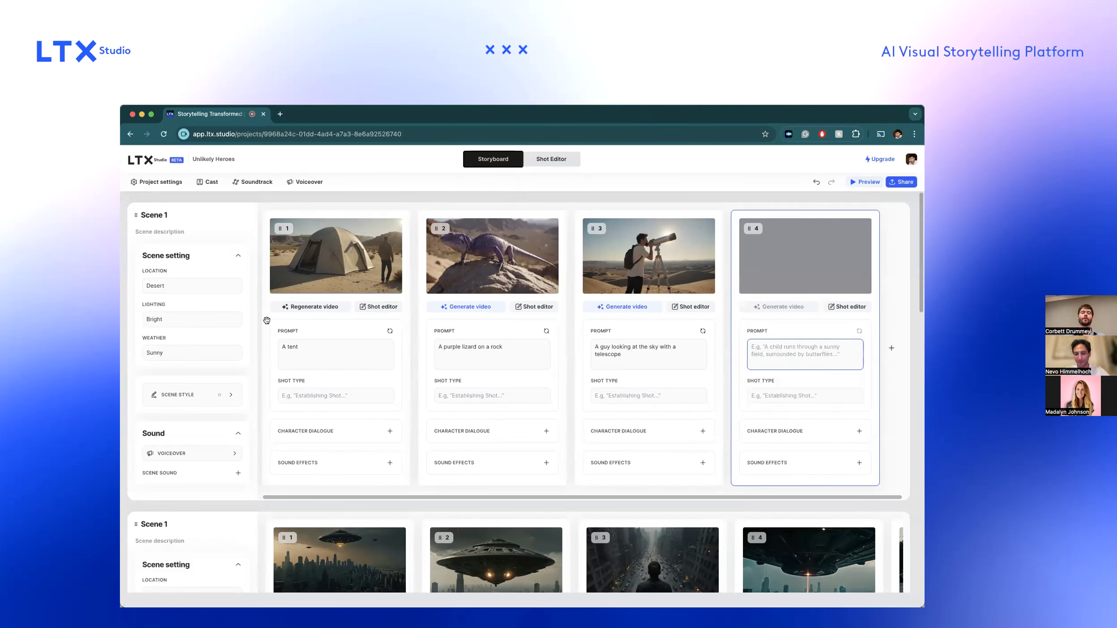
left_click(269, 345)
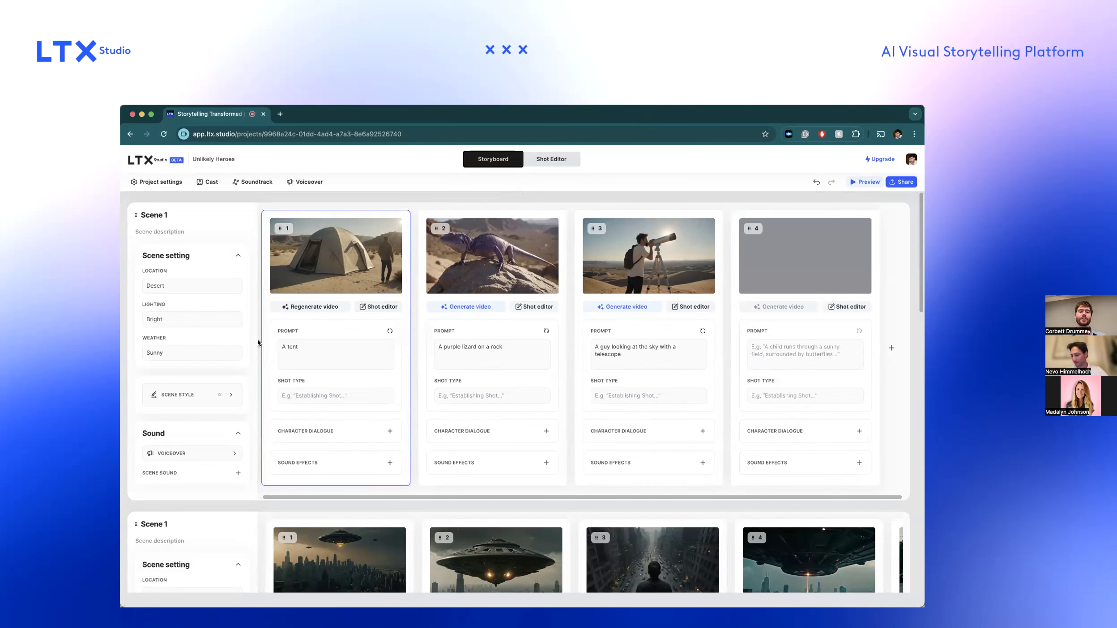
scroll(269, 349, "left", 1)
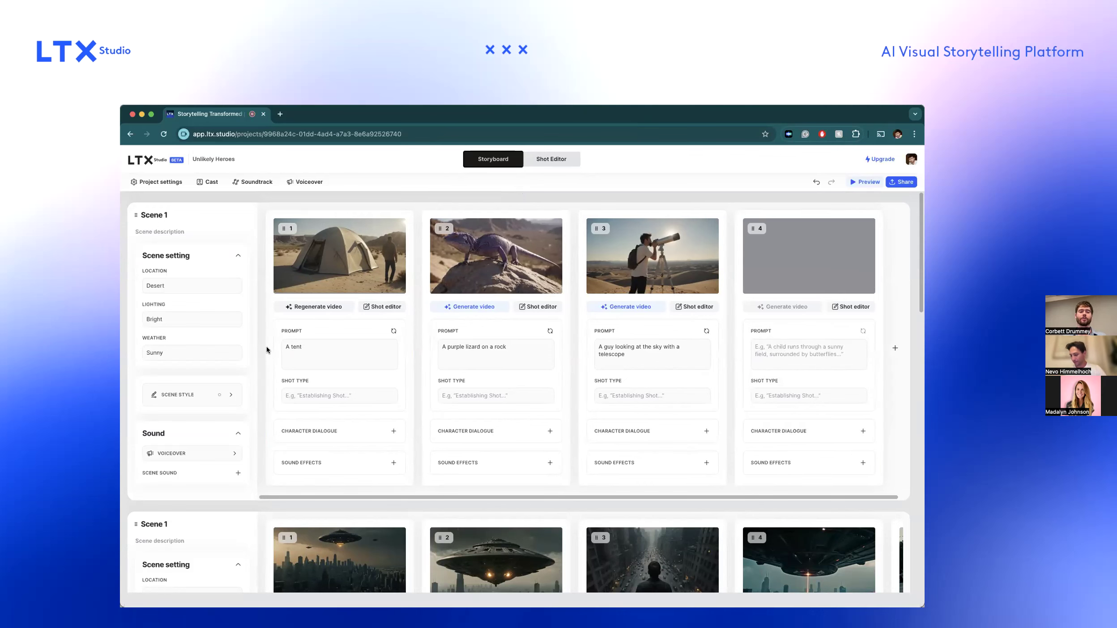
left_click(261, 352)
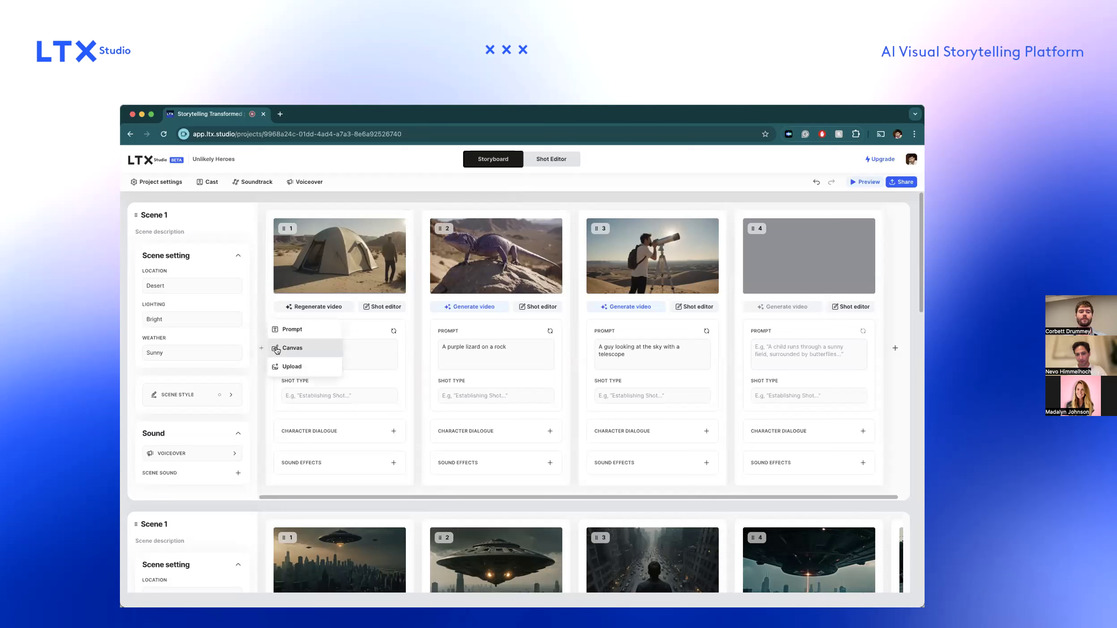
left_click(291, 327)
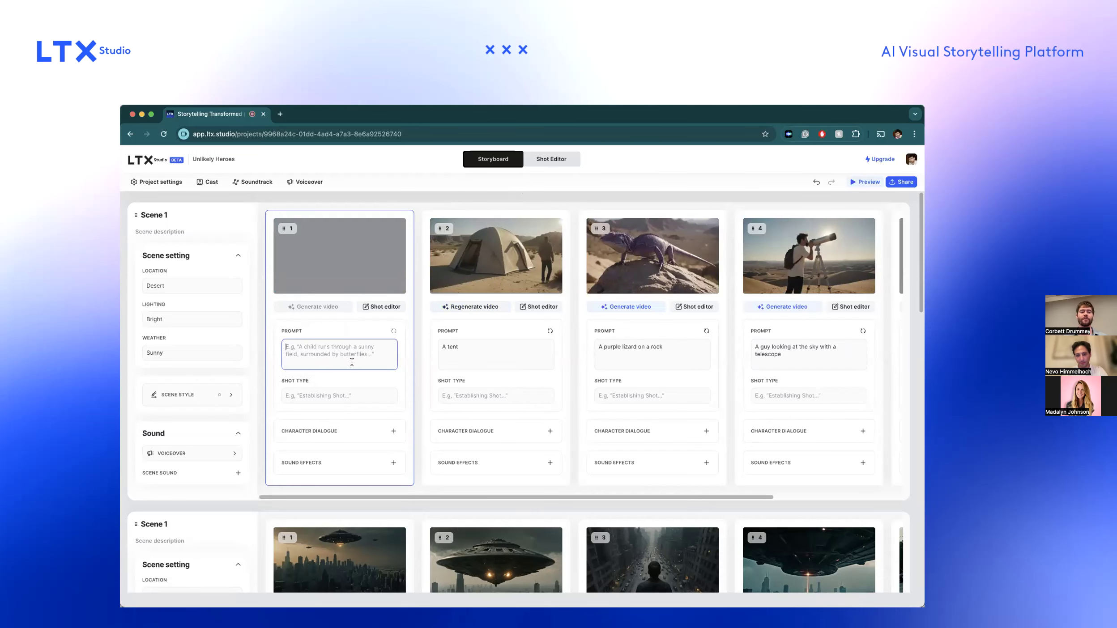
type("A tent")
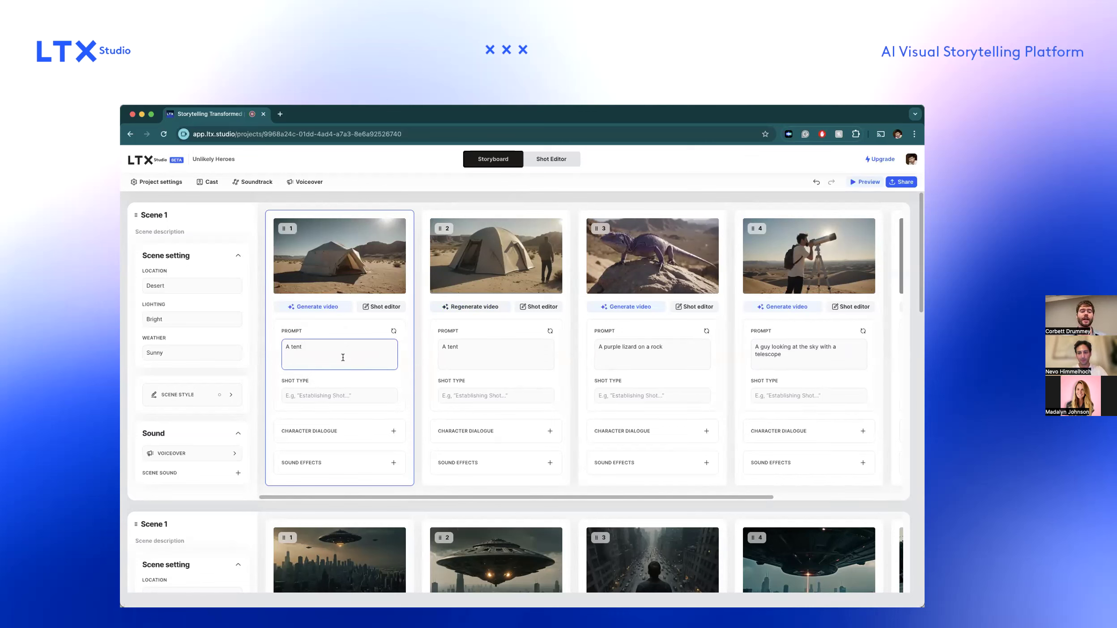
Set the first shot's type to From above so its frame regenerates.
left_click(336, 397)
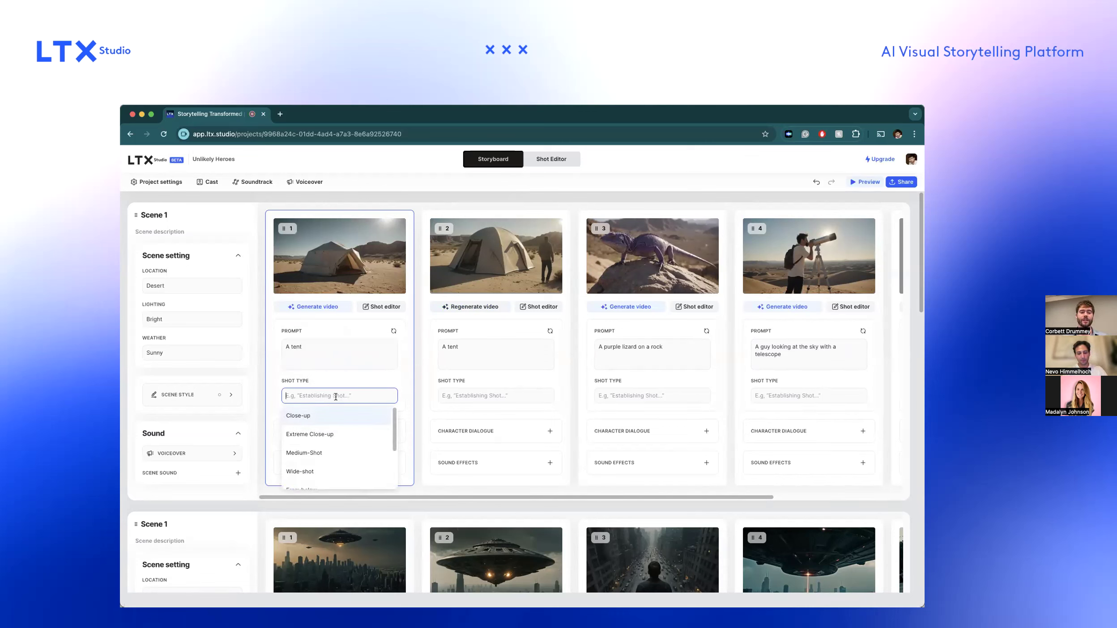
scroll(331, 429, "down", 3)
left_click(331, 439)
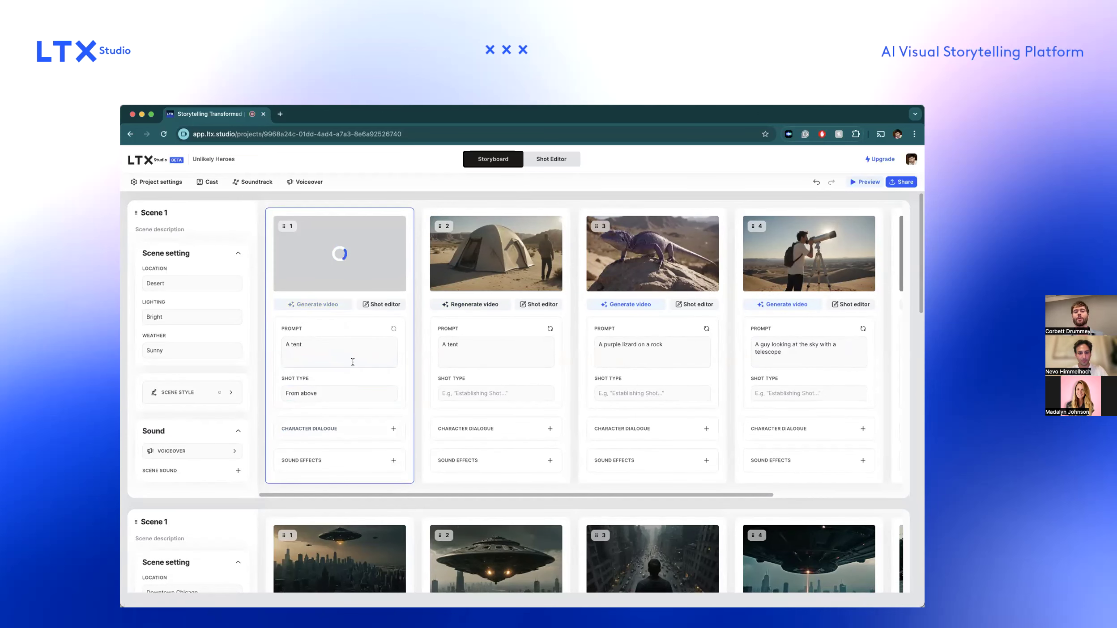
Change the first shot's prompt to "A black tent", regenerate its frame, and start generating its video.
left_click(342, 347)
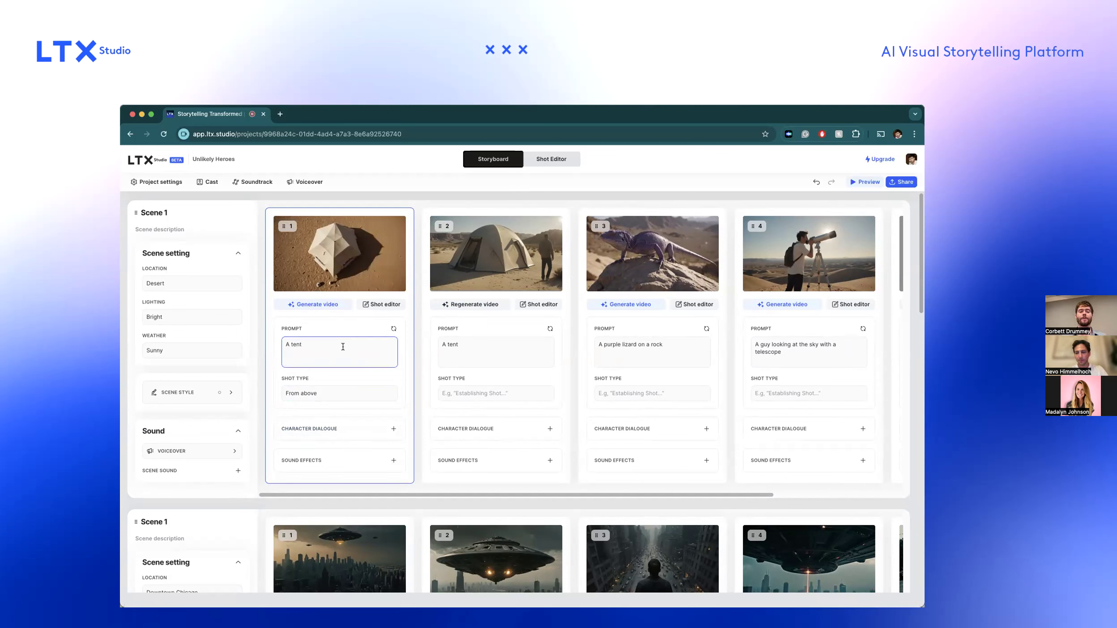
key("BackSpace")
key("BackSpace")
key("BackSpace")
key("BackSpace")
type("black tent")
key("Return")
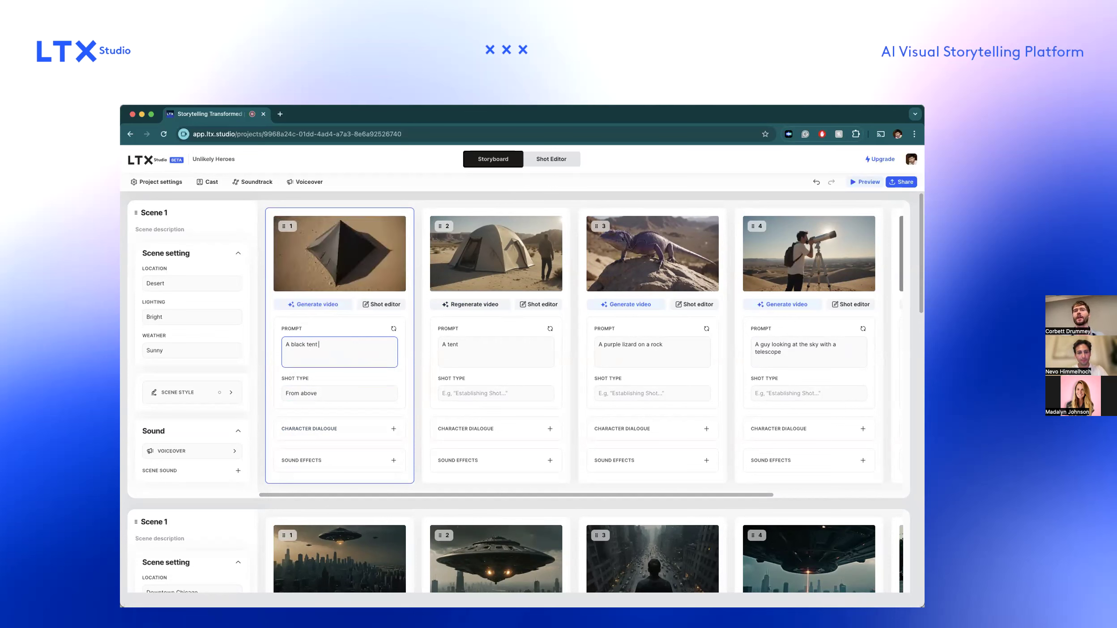
left_click(319, 304)
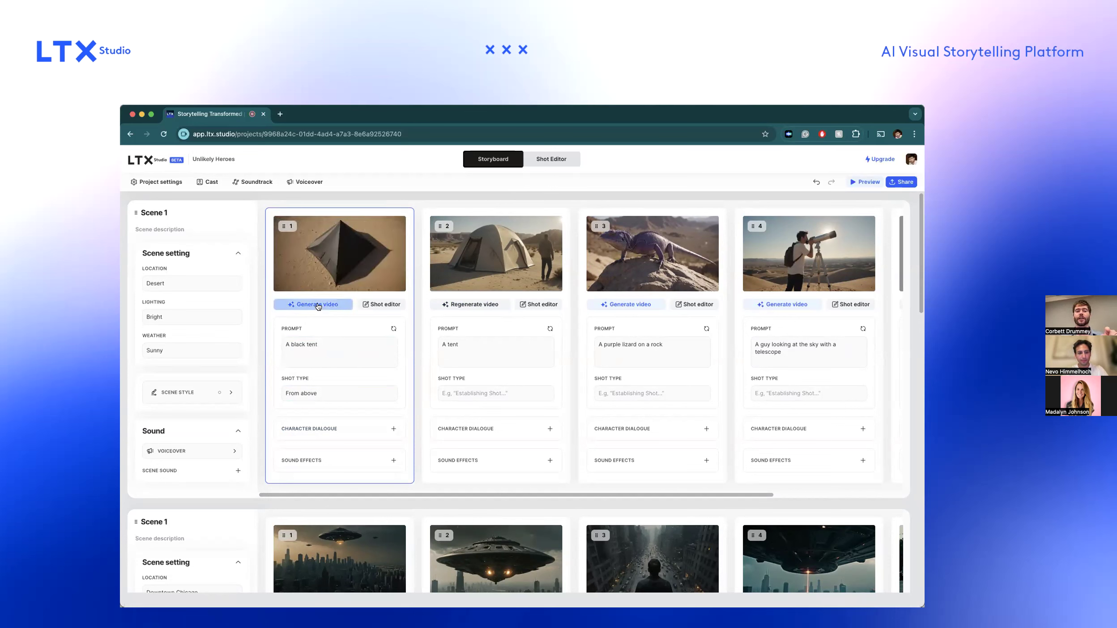
mouse_move(384, 237)
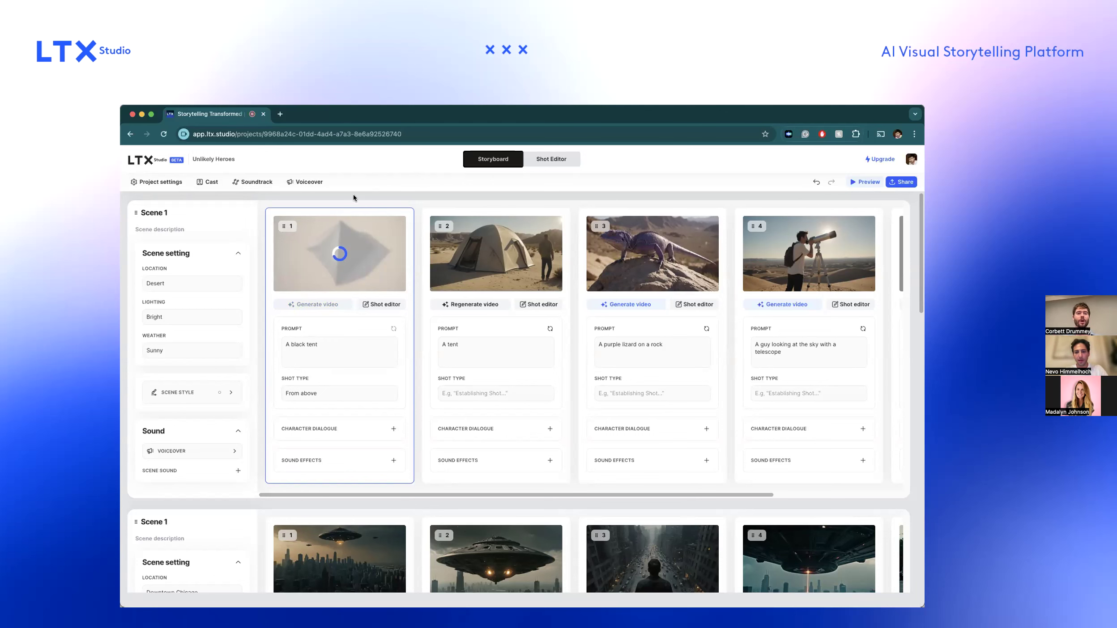
Open the project's cast and delete the female character in the olive outfit.
left_click(211, 184)
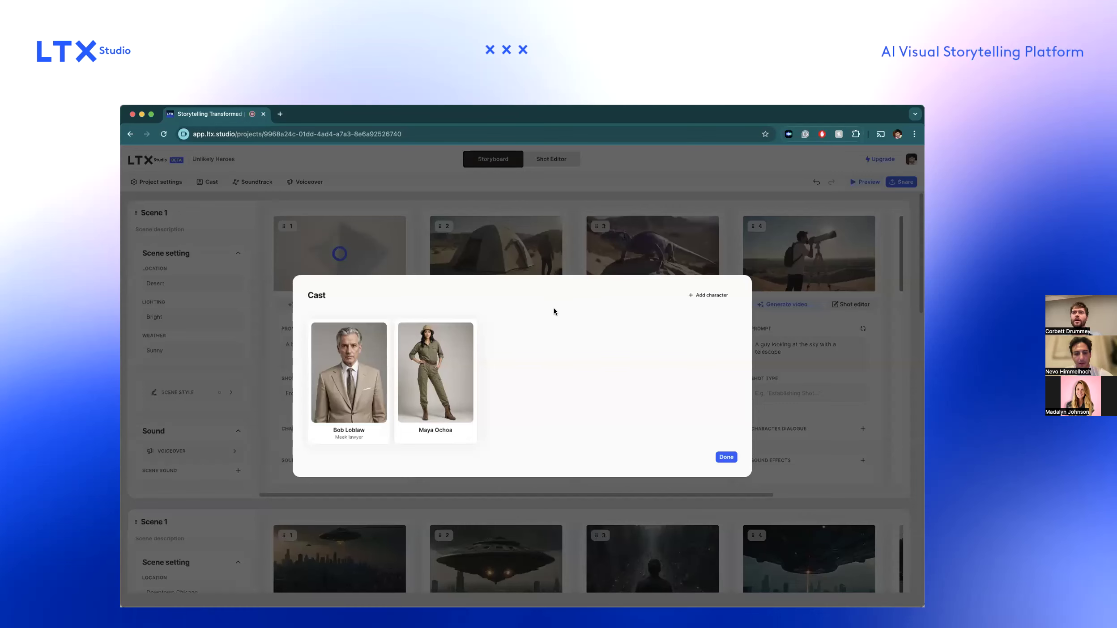
left_click(709, 295)
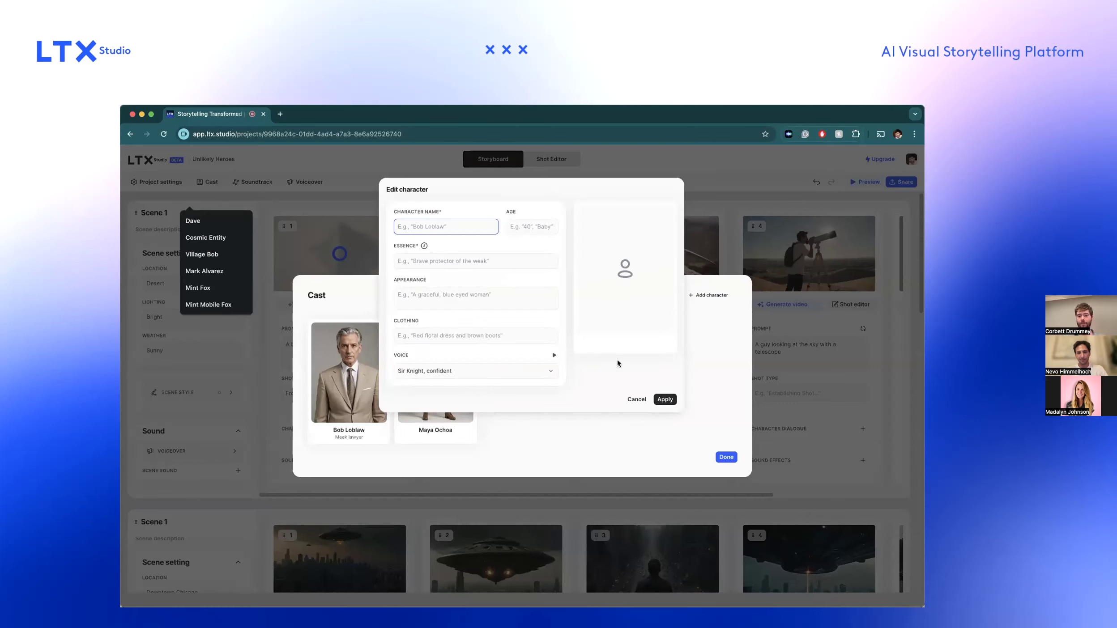
left_click(636, 399)
left_click(464, 333)
left_click(493, 367)
left_click(596, 392)
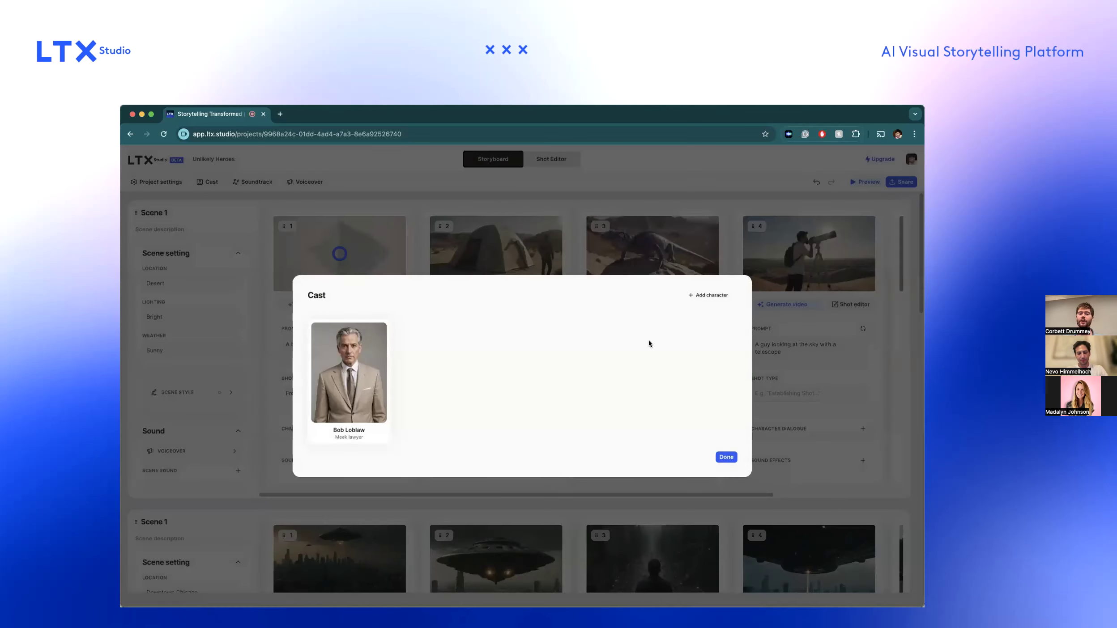
Add a new character to the cast and enter the character's full name.
left_click(709, 295)
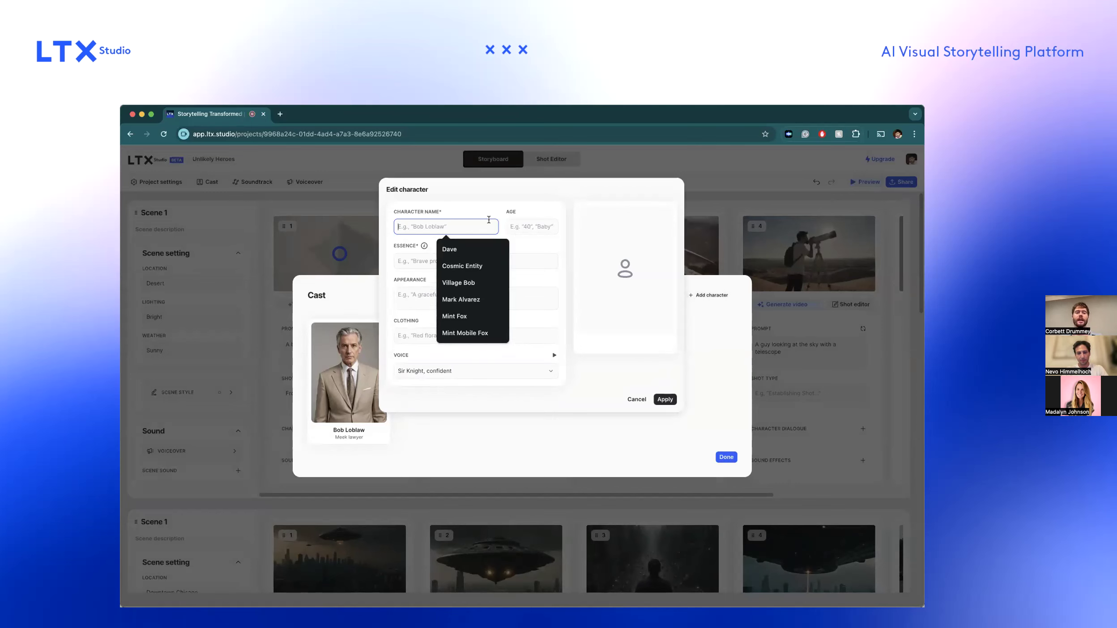
left_click(510, 228)
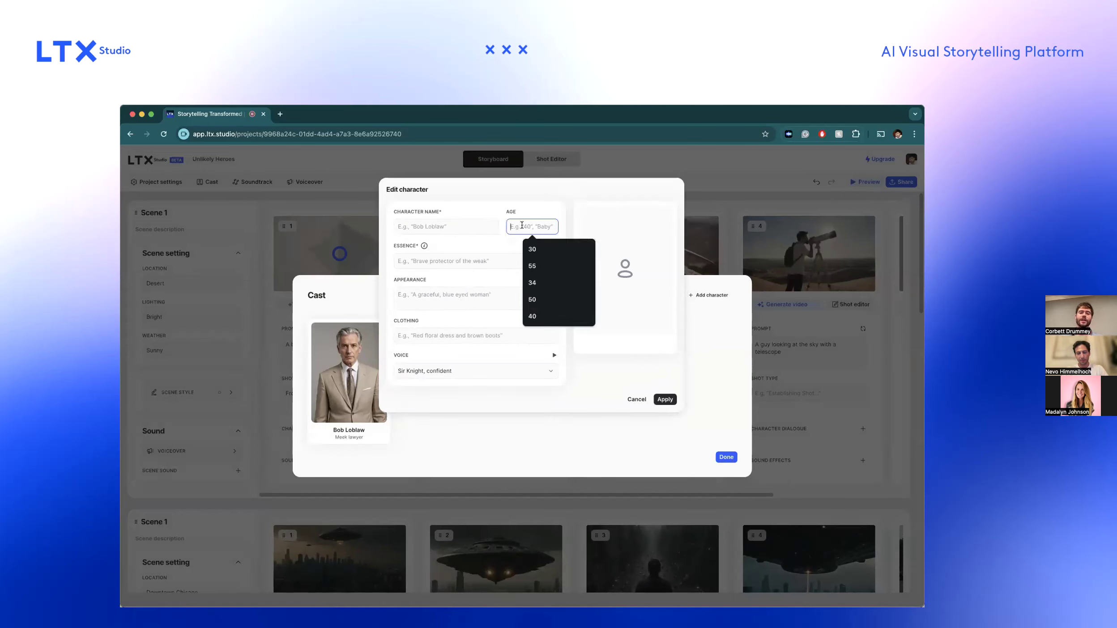
left_click(459, 262)
left_click(455, 229)
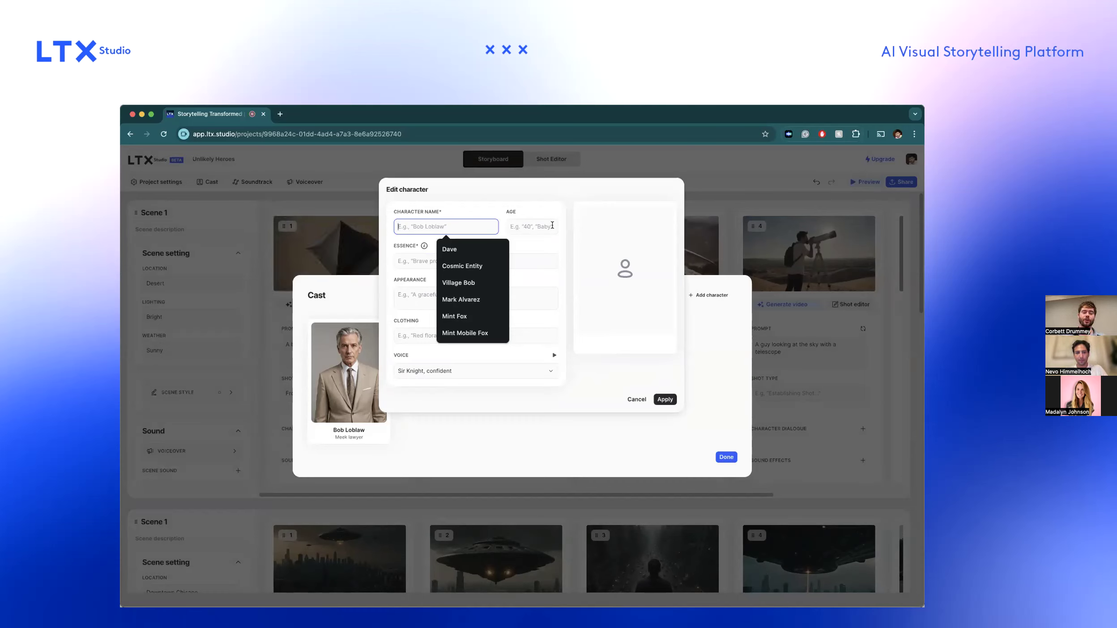
type("Ma")
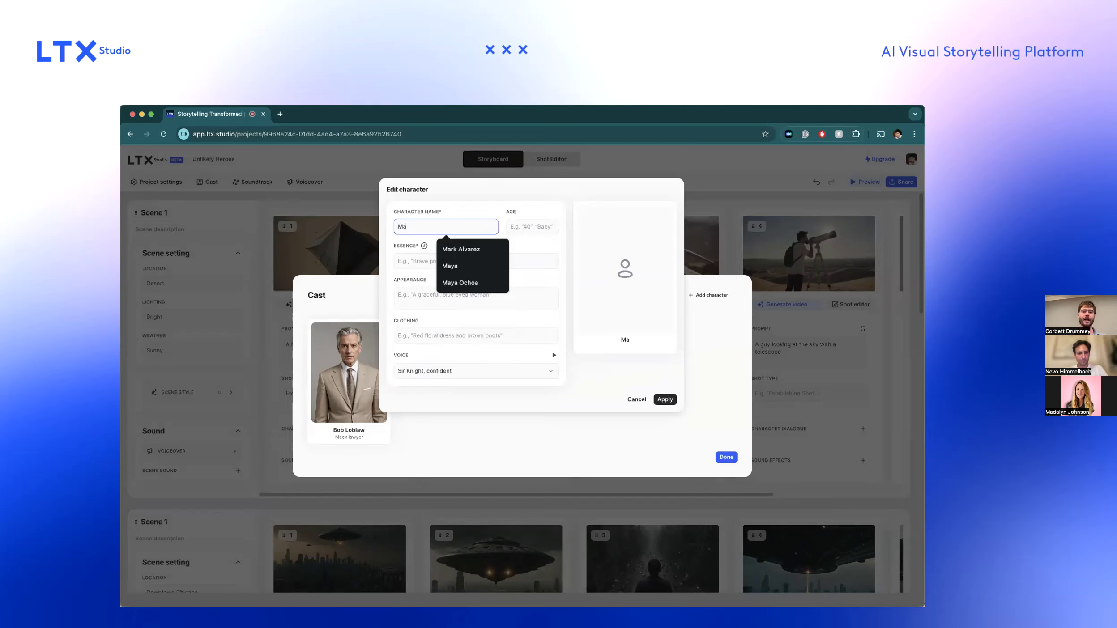
type("ya Munoz")
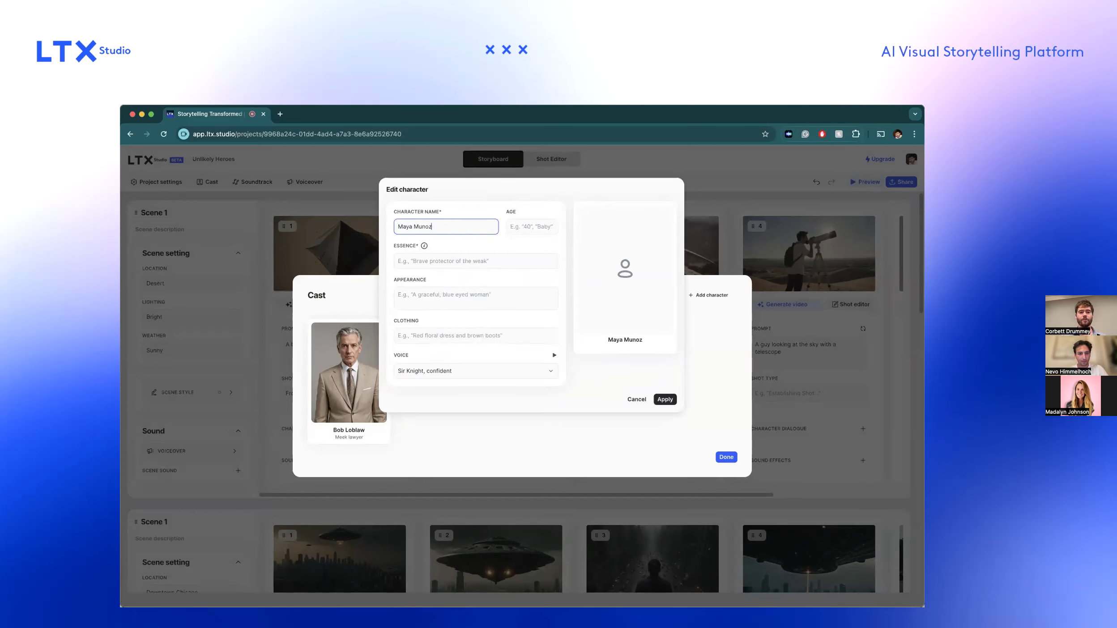
Describe the new character's essence as "A brave explorer", leaving the age empty.
key("Tab")
left_click(480, 257)
type("A b")
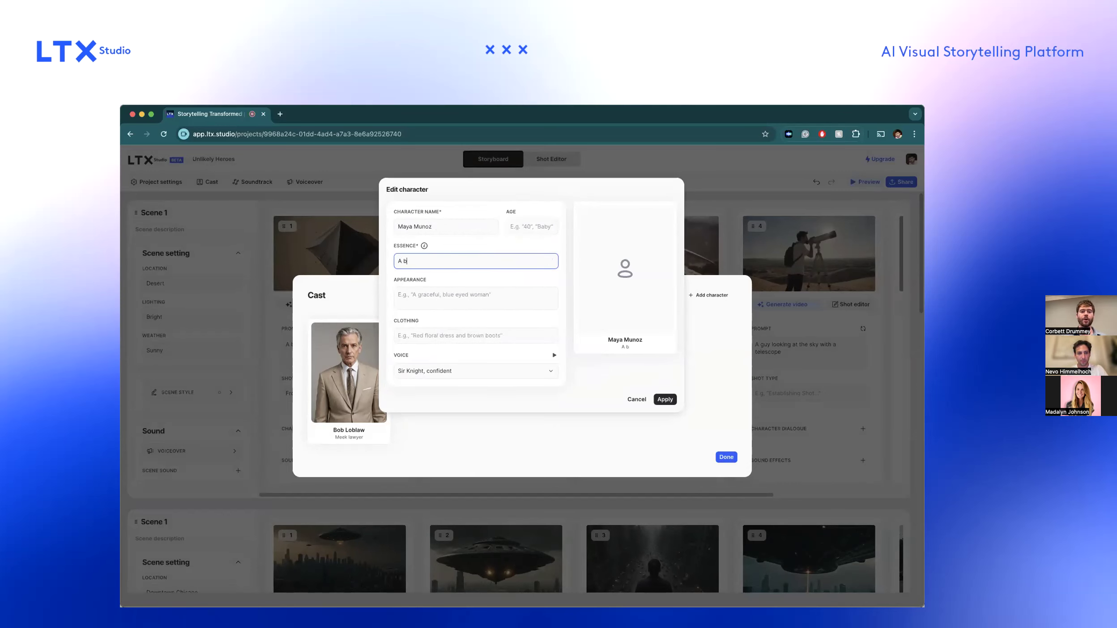
type("rave sxplorer")
Describe the new character's appearance as "Black hair, woman, Mexican American, brown eyes".
left_click(464, 291)
type("Black hair, w")
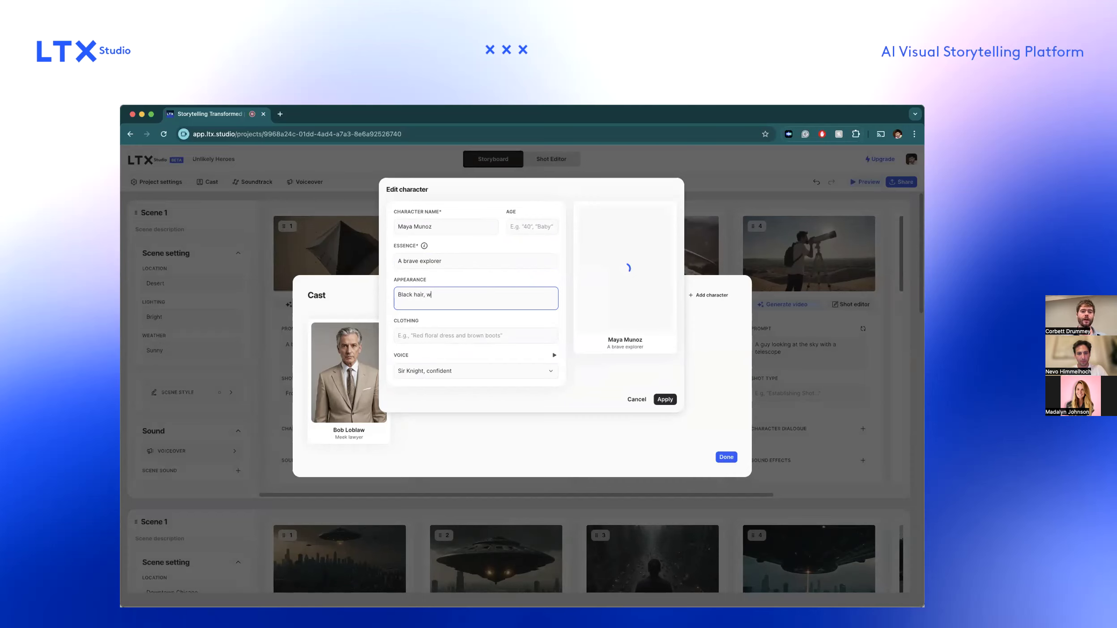
type("oman, Me")
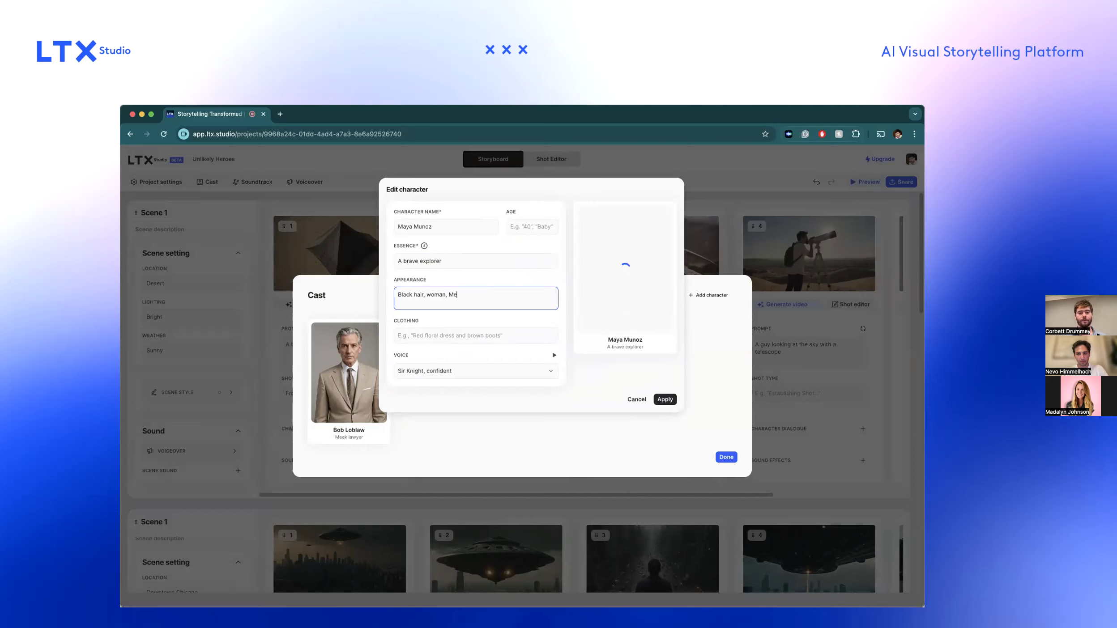
type("xican American, brown eyes")
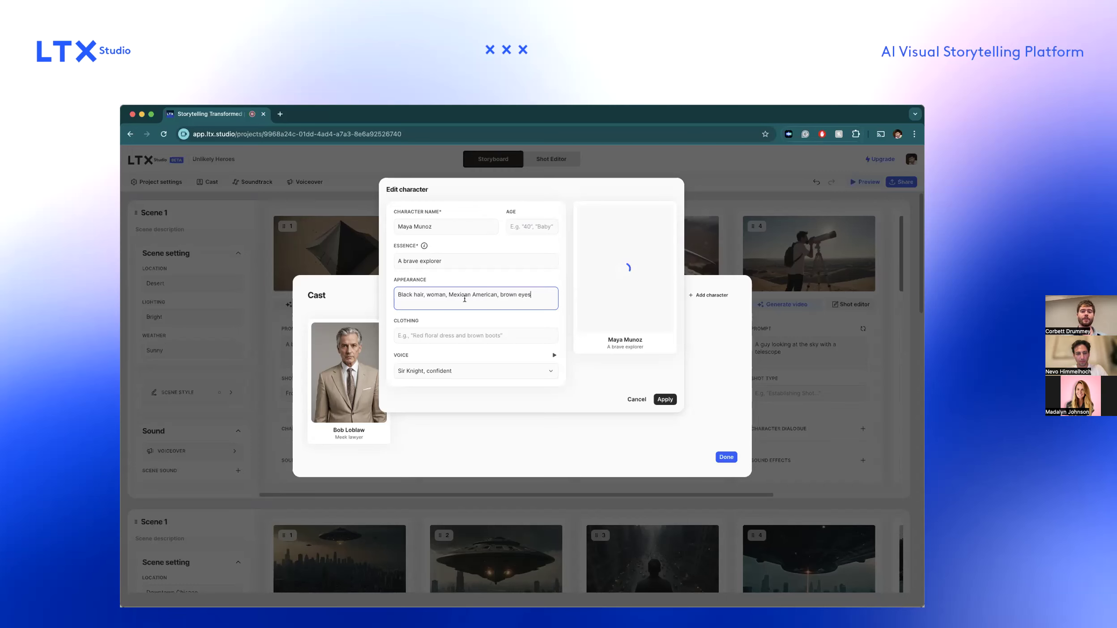
Describe the new character's clothing as "Green and brown clothes, explorer garb" so the portrait is generated from it.
left_click(449, 331)
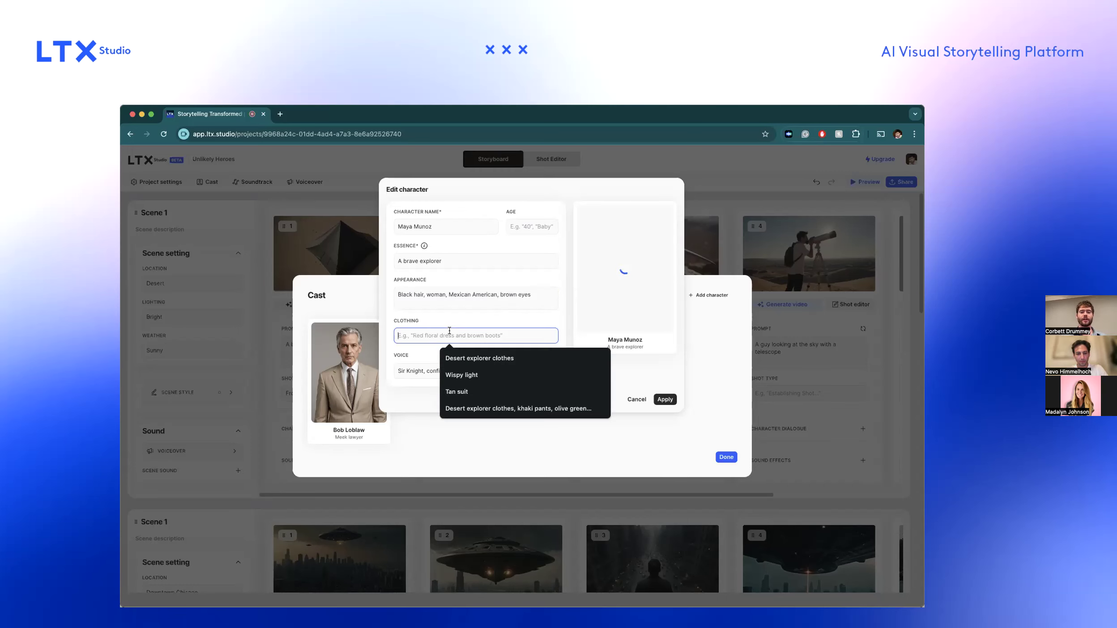
type("Green and b")
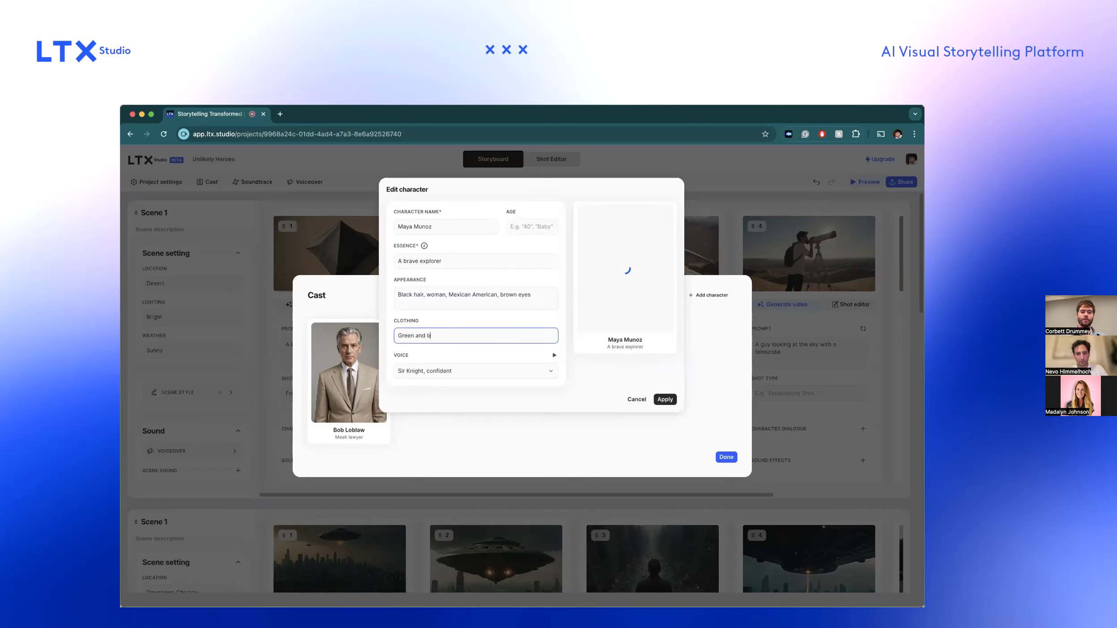
type("rown clothes, explorer garb")
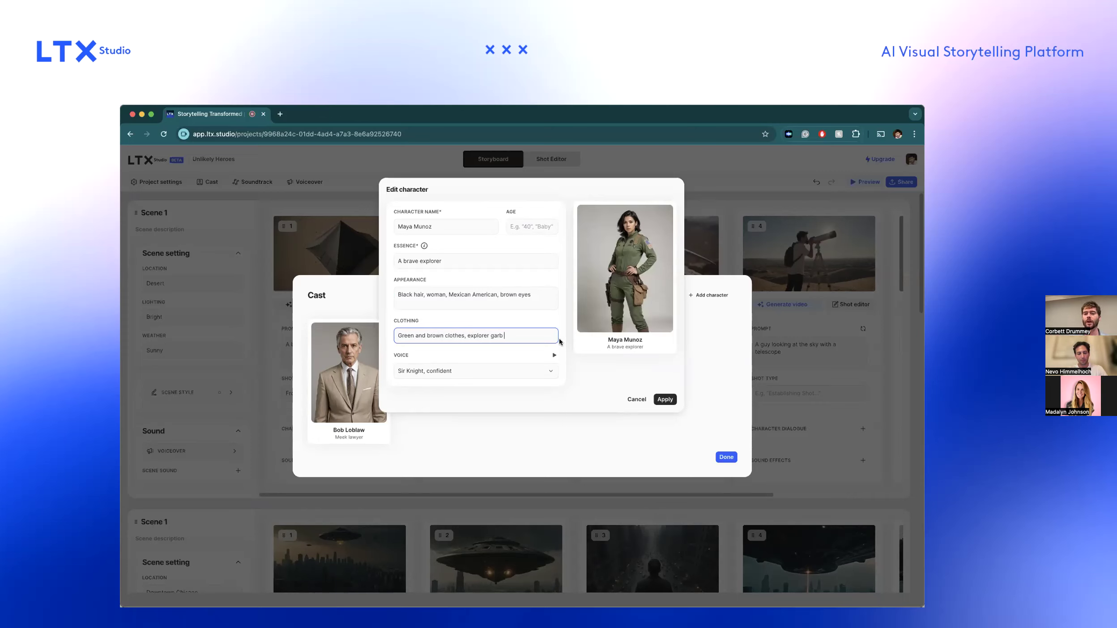
Clear the new character's clothing description.
key("super+a")
key("BackSpace")
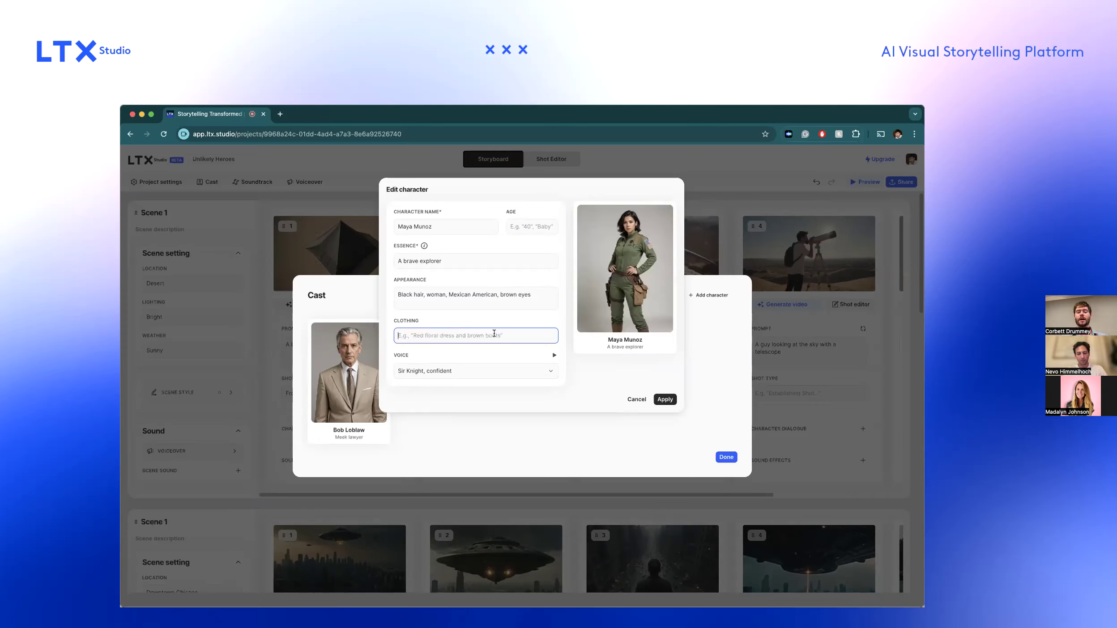
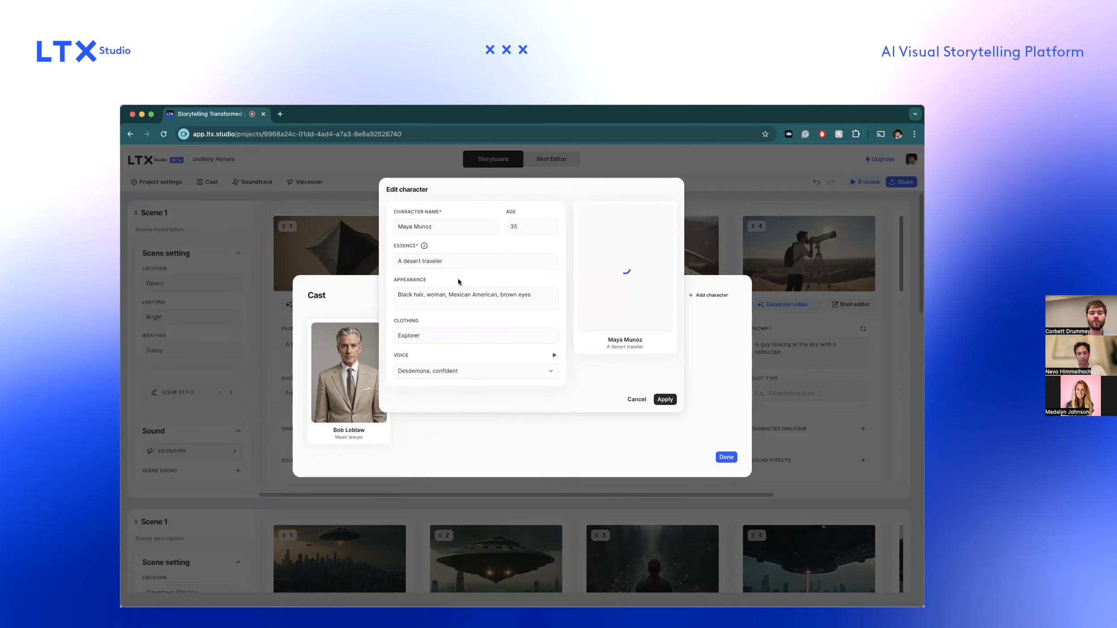
Regenerate the new character's portrait to get another version.
mouse_move(651, 211)
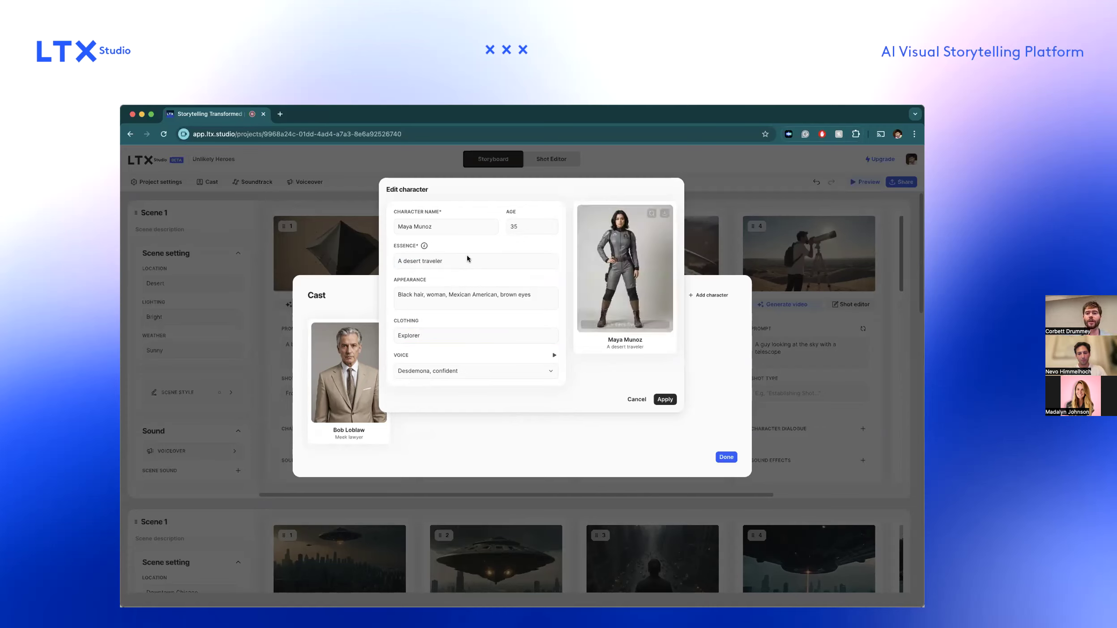
left_click(651, 212)
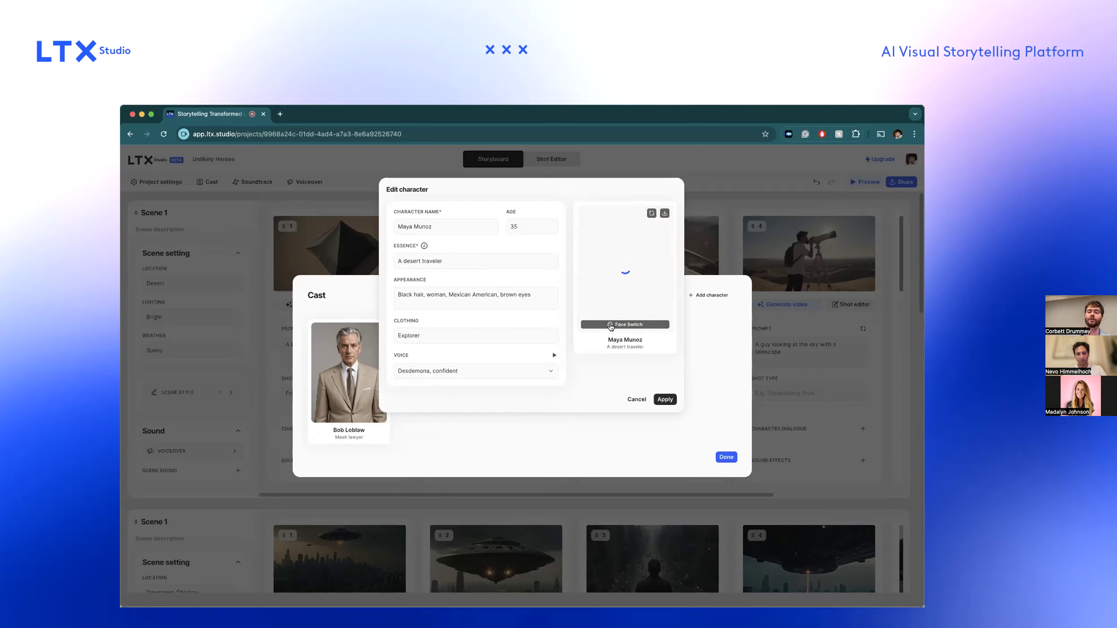
left_click(470, 260)
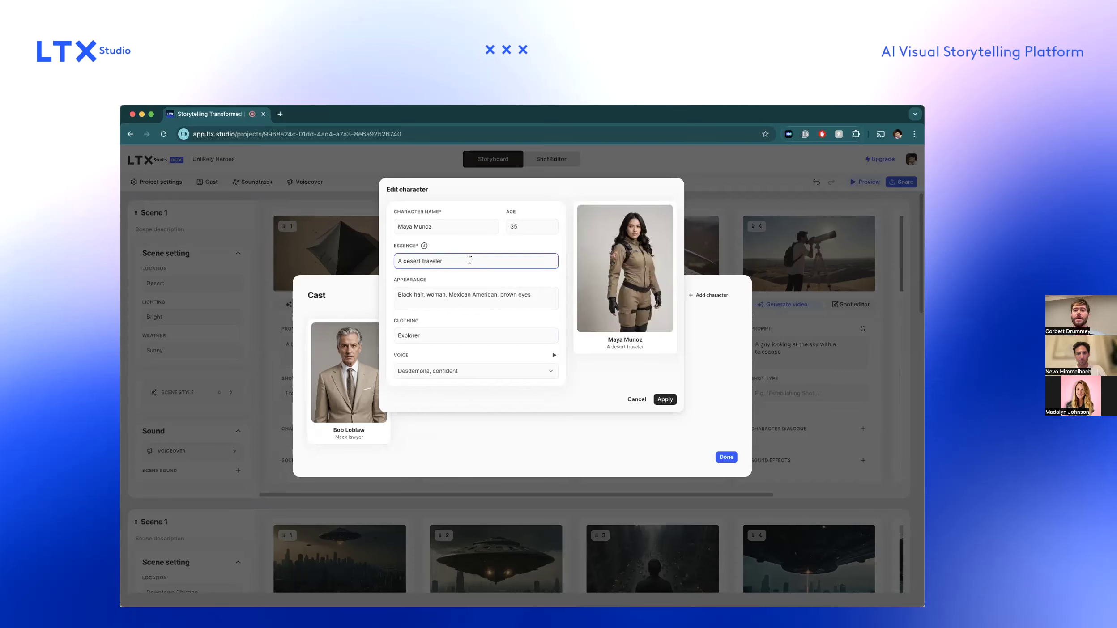
Set the new character's clothing to "Explorer, khaki, white shirt" and save the character to the cast.
left_click(445, 334)
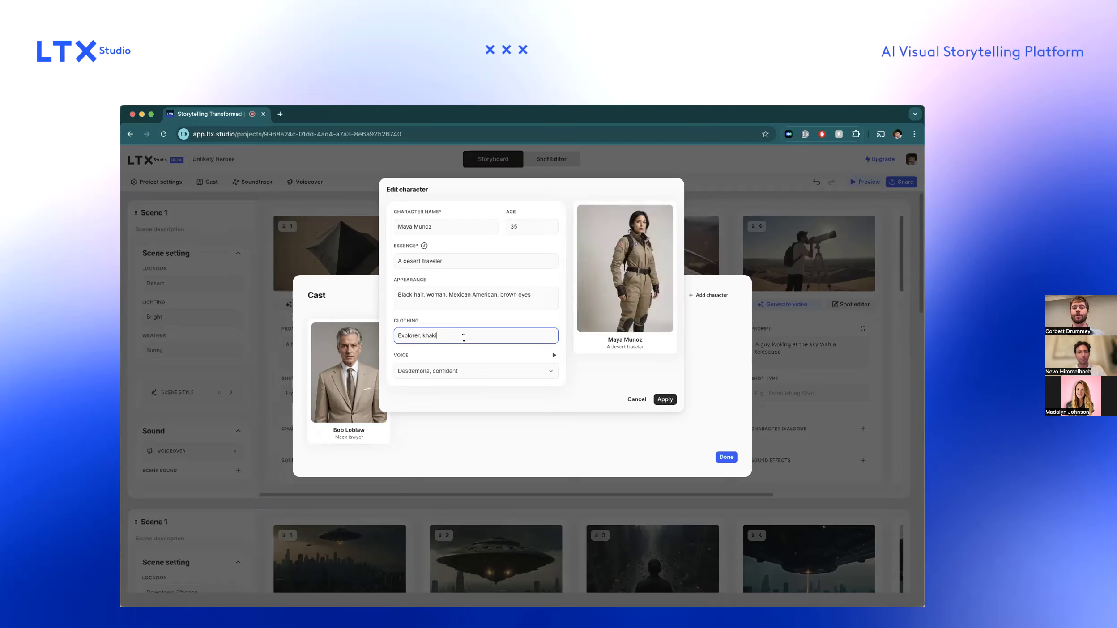
type(", white shirt")
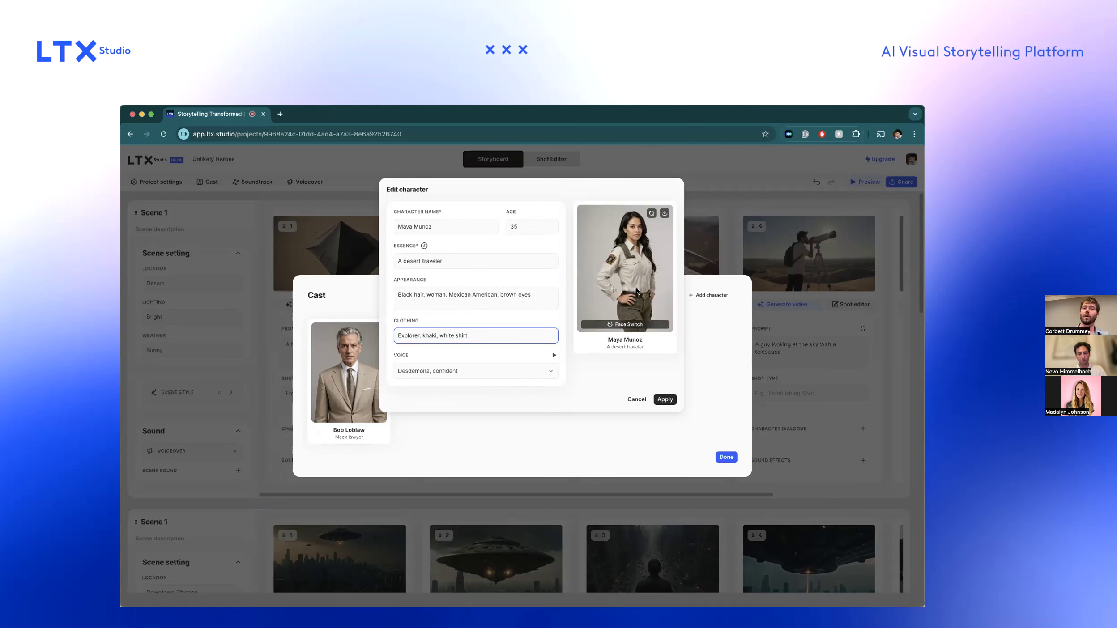
left_click(667, 398)
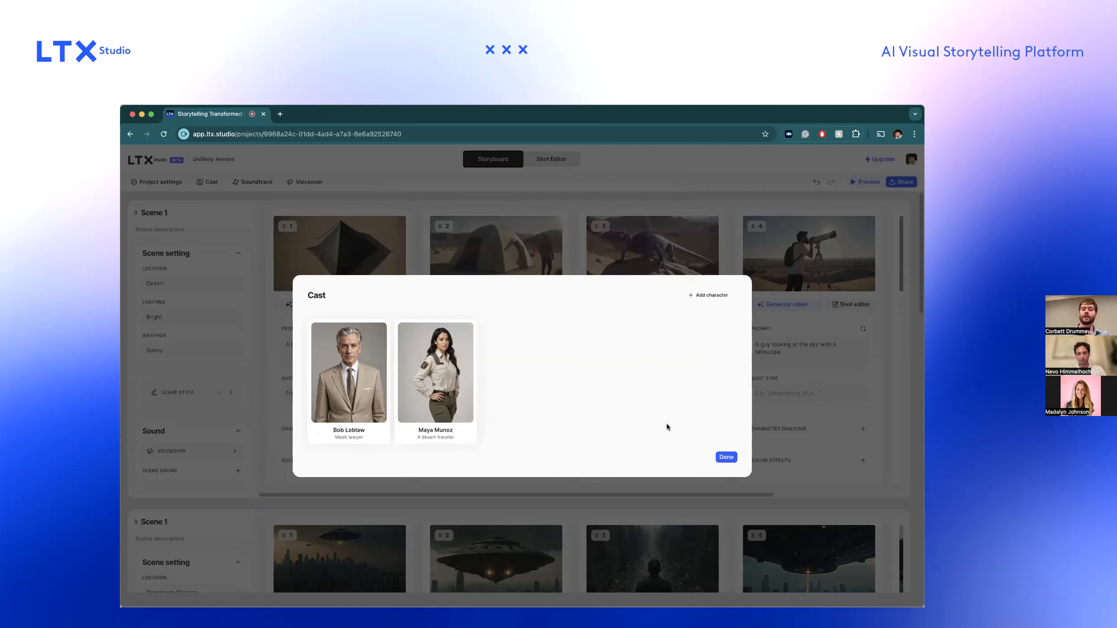
left_click(725, 457)
Prompt shot 5 of the desert scene with the new cast member's tag plus "outside a tent", and regenerate the shot.
scroll(761, 358, "right", 4)
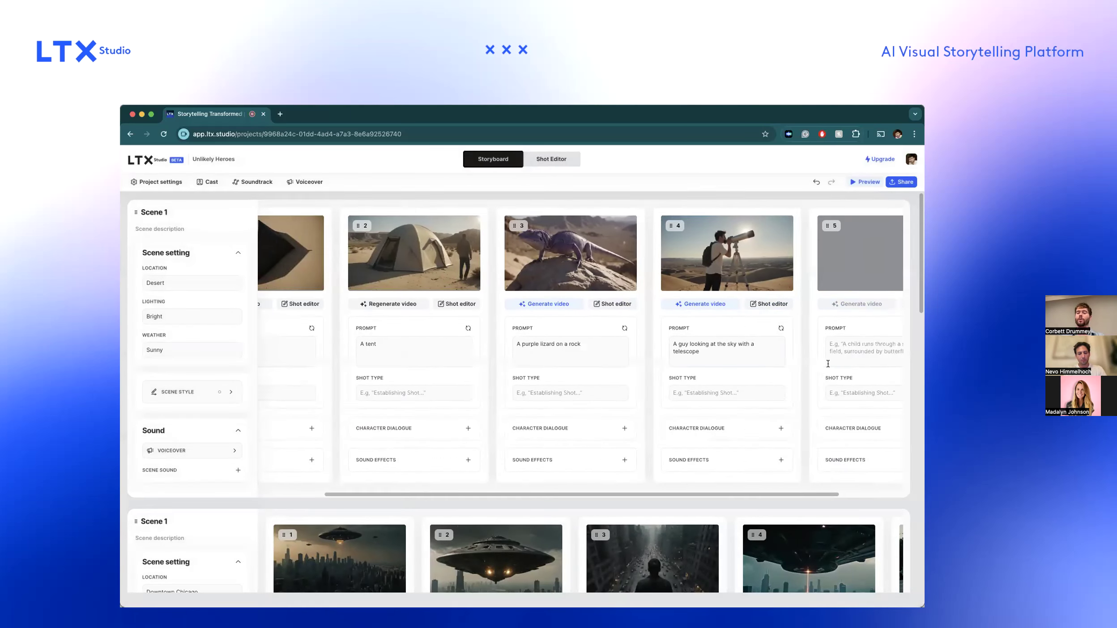
left_click(845, 351)
type("@m")
key("Return")
type("outside a tent")
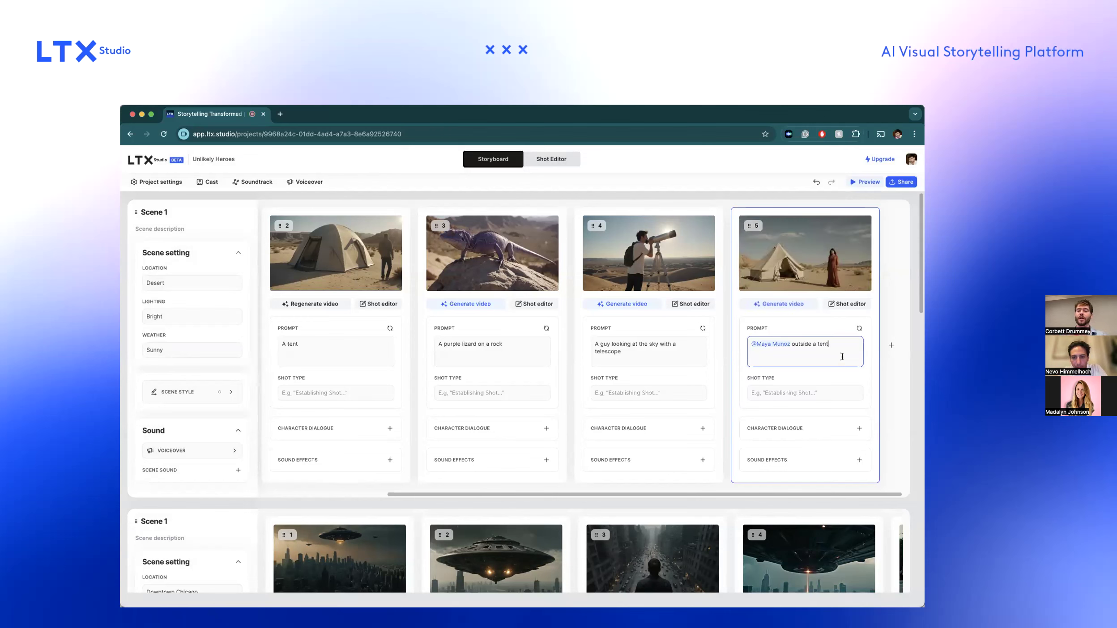
left_click(859, 328)
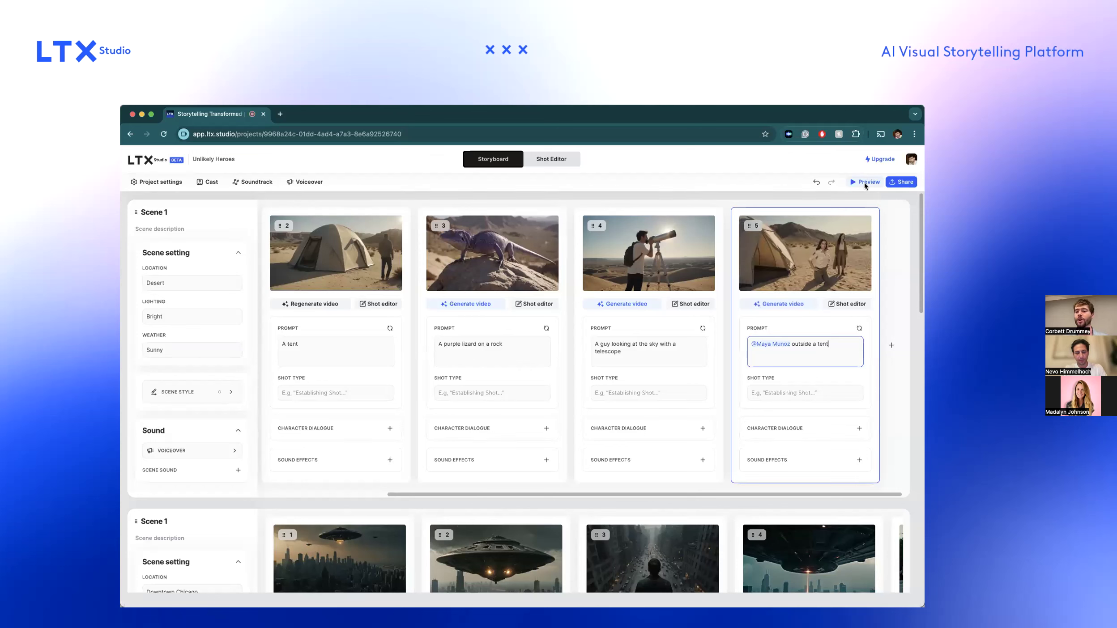
left_click(858, 328)
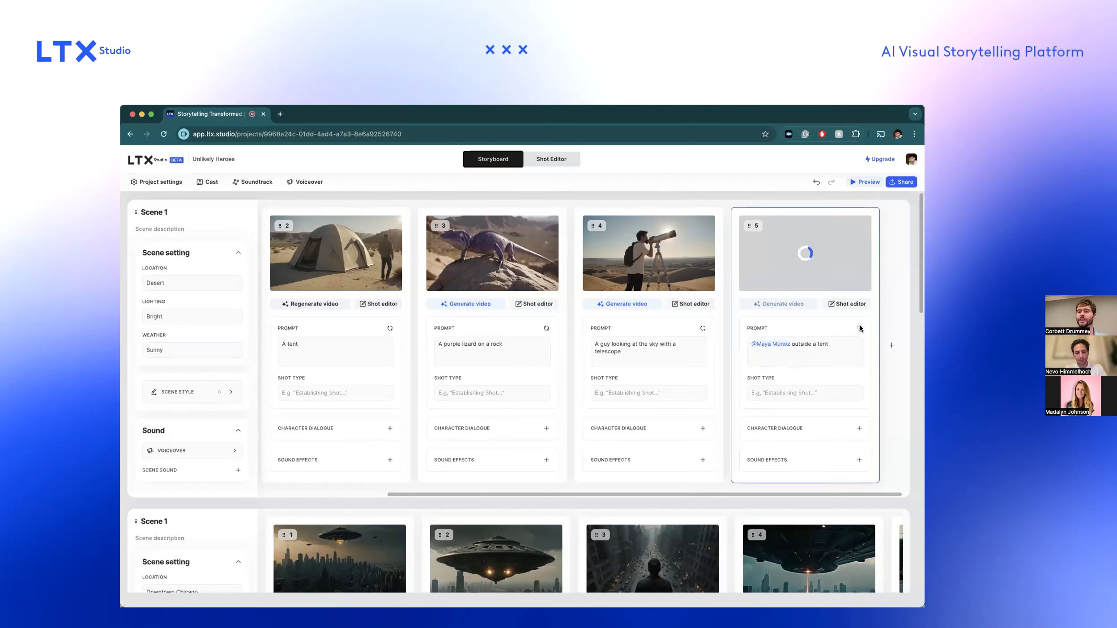
Check the remaining computing seconds of the account's current cycle.
left_click(876, 159)
left_click(495, 164)
double_click(554, 250)
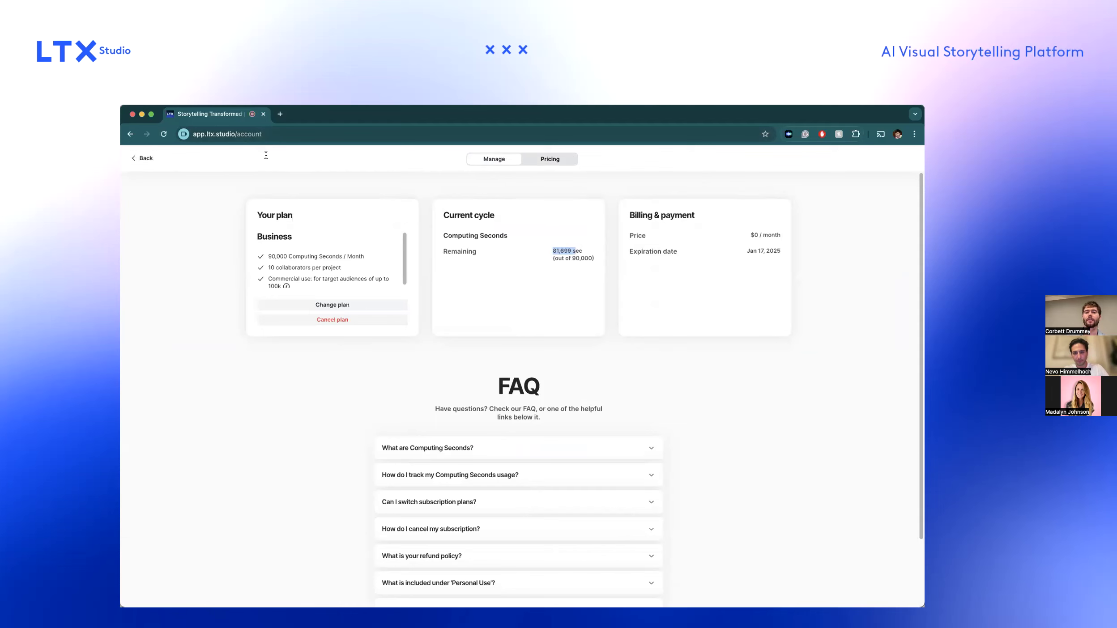
Leave the account page and reopen the Unlikely Heroes project from the recent projects.
left_click(143, 157)
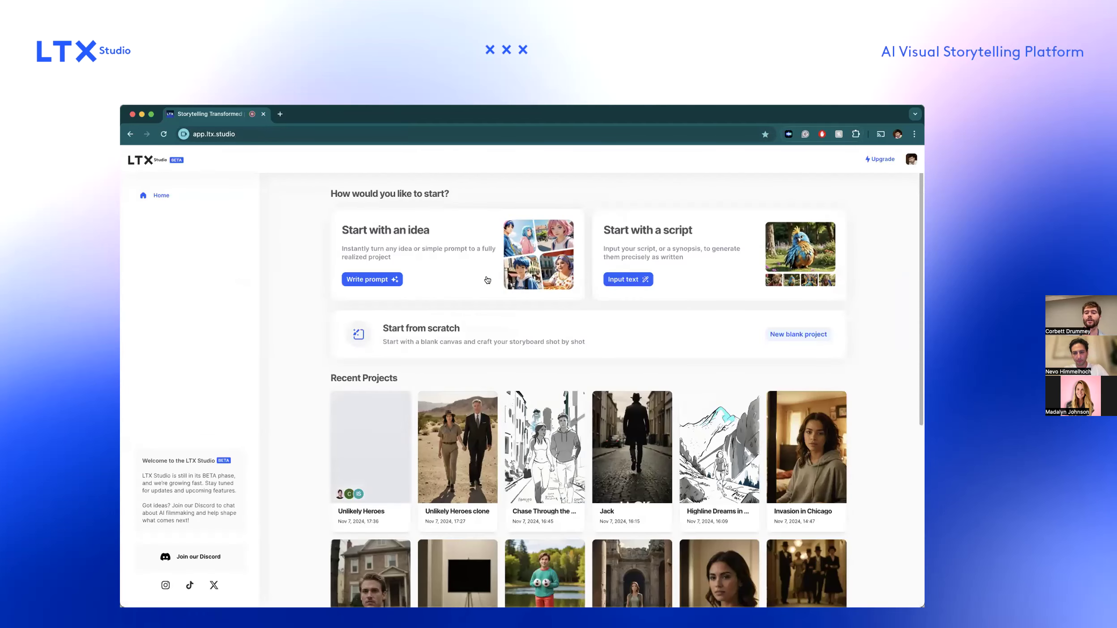
left_click(445, 429)
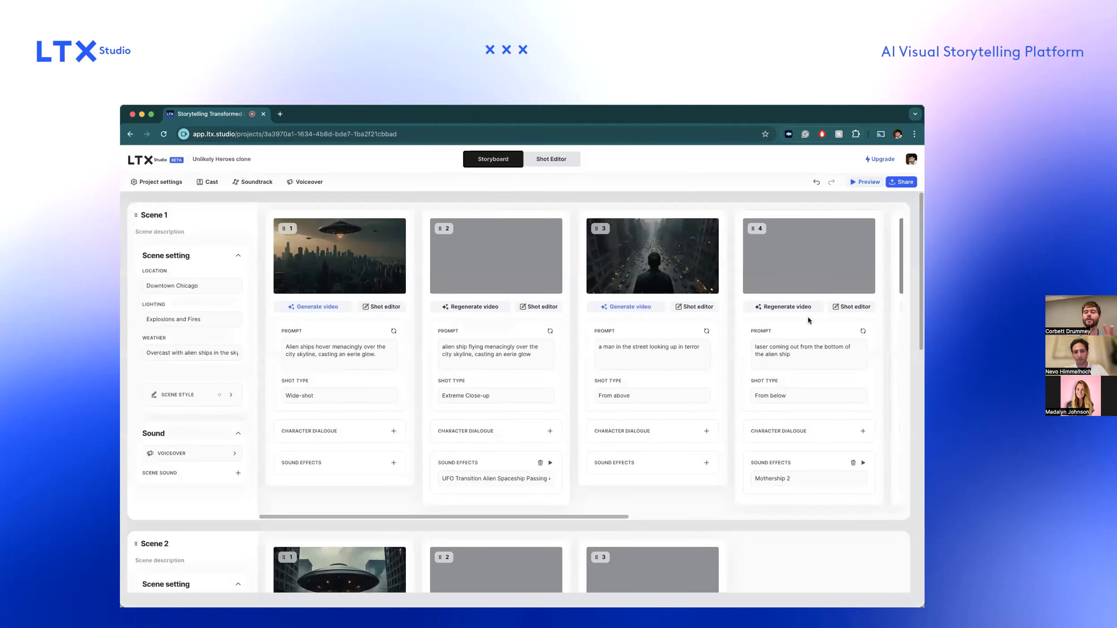
left_click(161, 159)
left_click(448, 443)
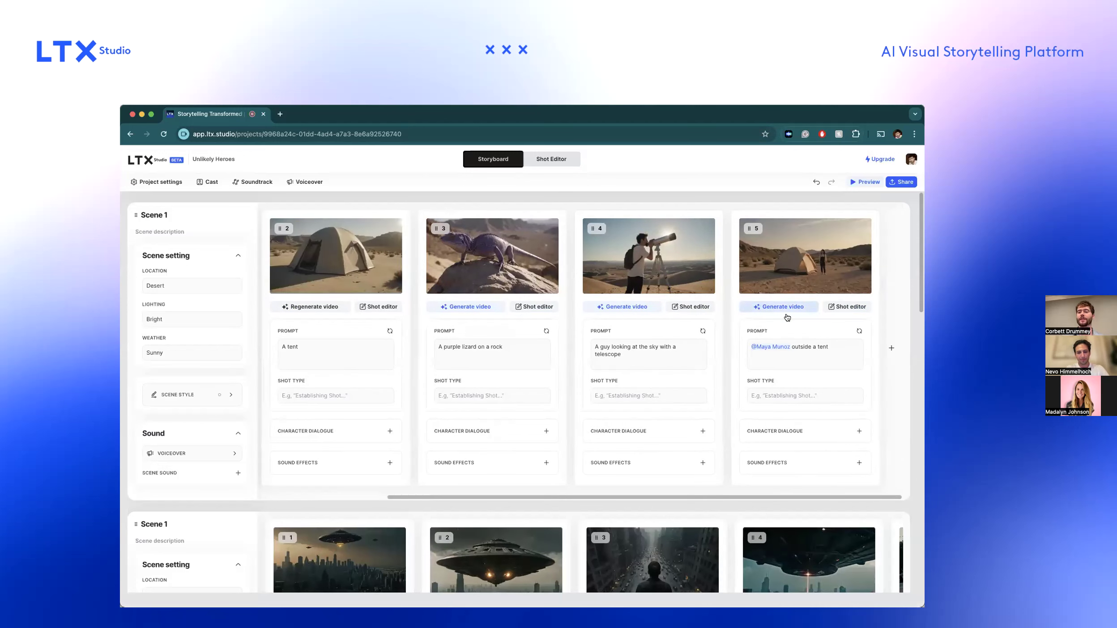
Add "wearing a hat" to shot 5's prompt and set its shot type to Close-up.
left_click(830, 346)
type("wea")
type(" wearing")
type(" a hat")
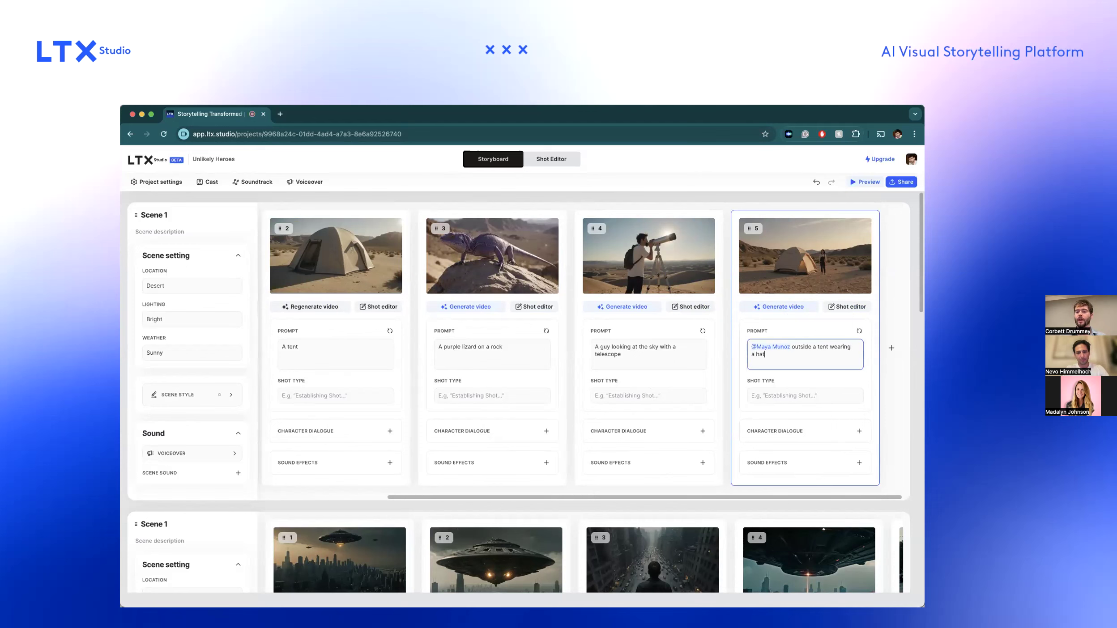
key("Return")
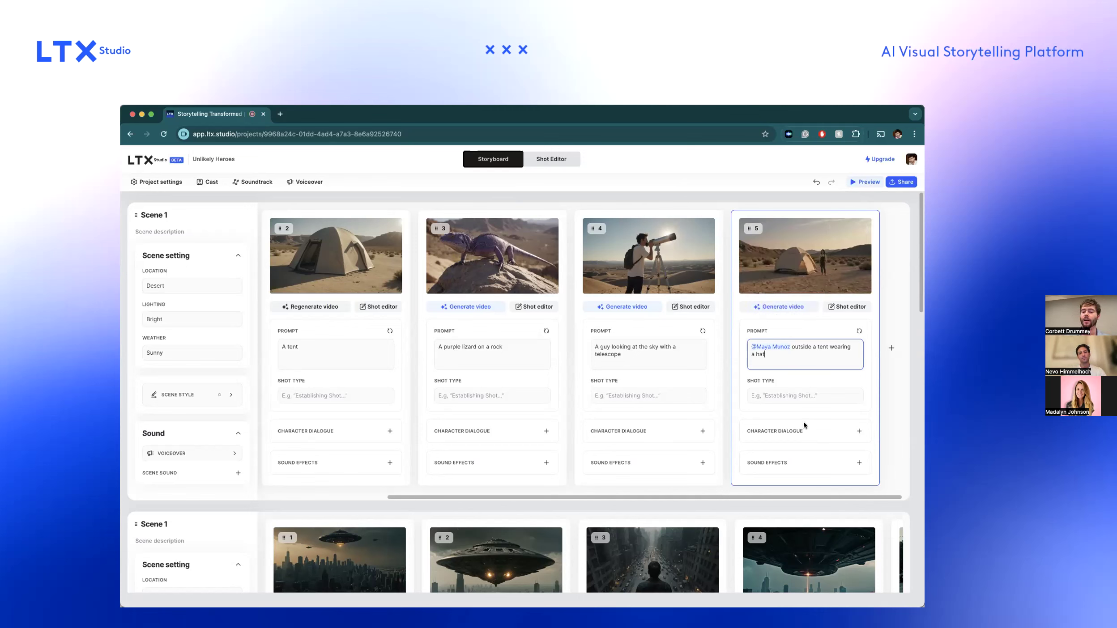
left_click(797, 394)
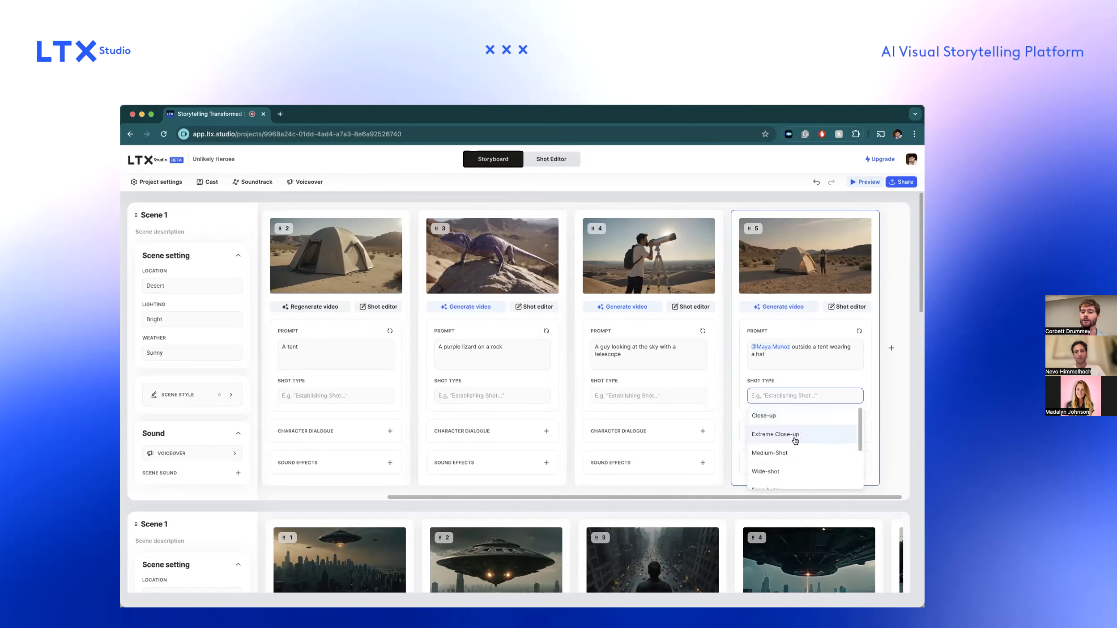
left_click(789, 415)
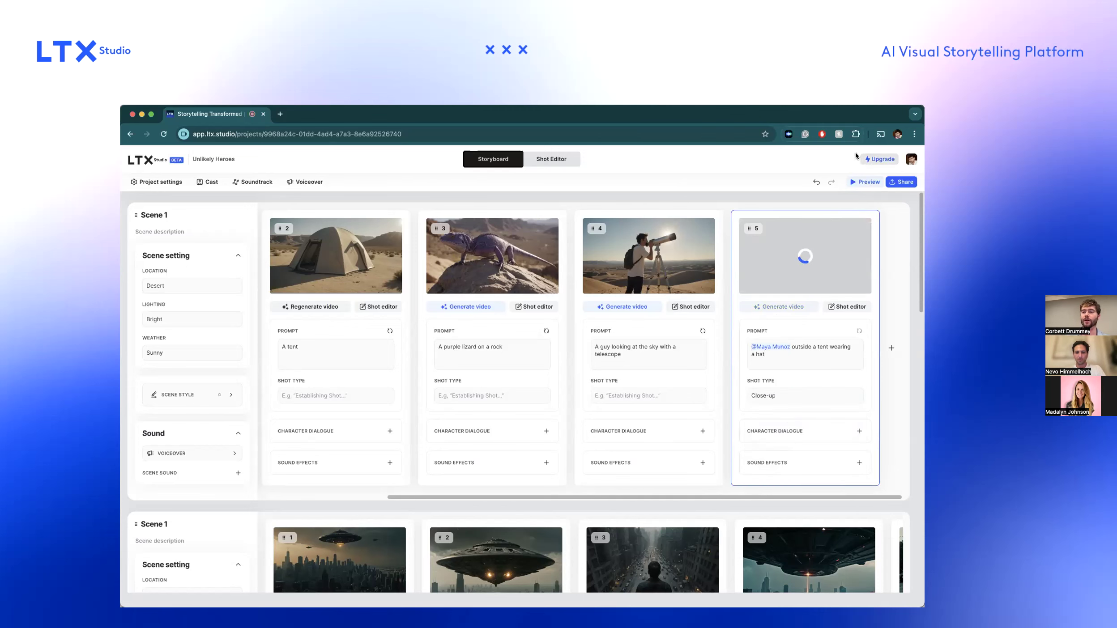
Check the account's remaining computing seconds again and return to shot 5 in the storyboard.
left_click(879, 159)
left_click(519, 163)
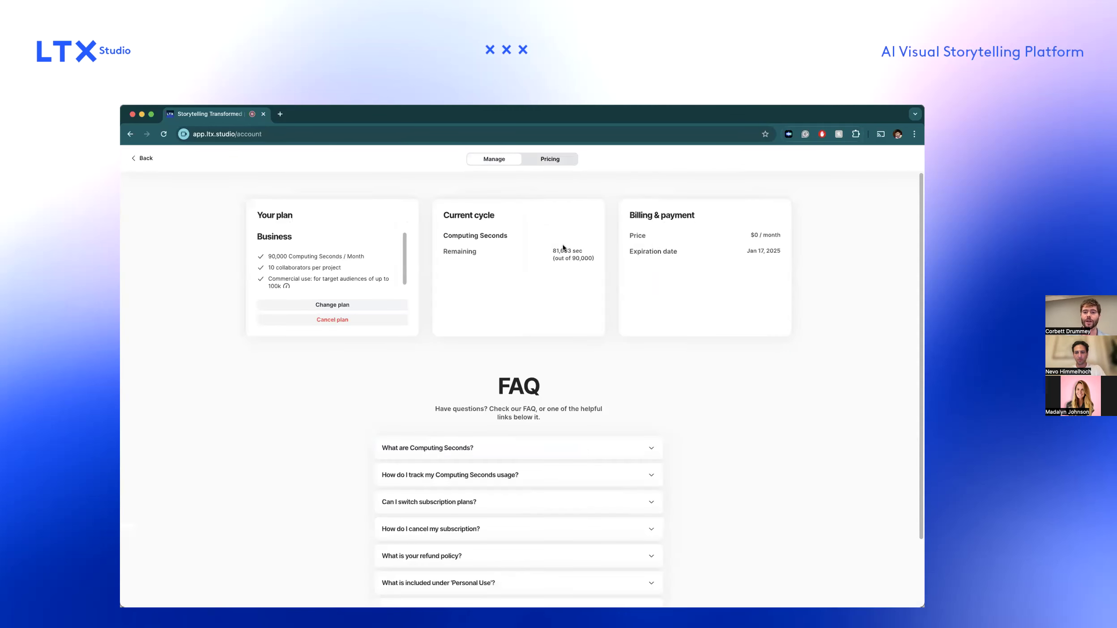
left_click_drag(563, 249, 571, 246)
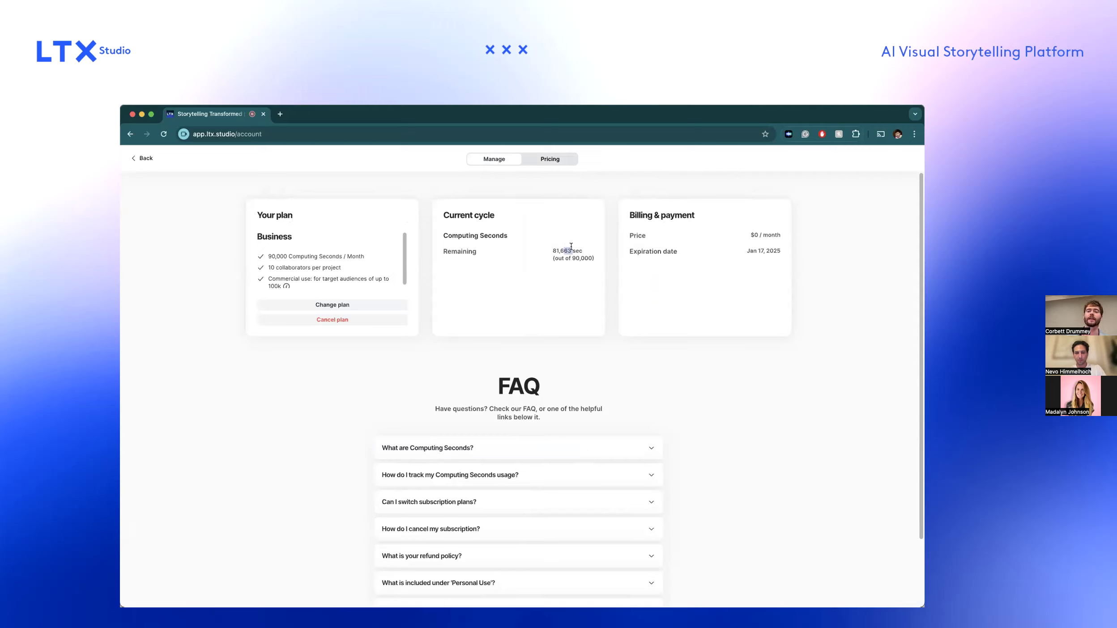
left_click(144, 158)
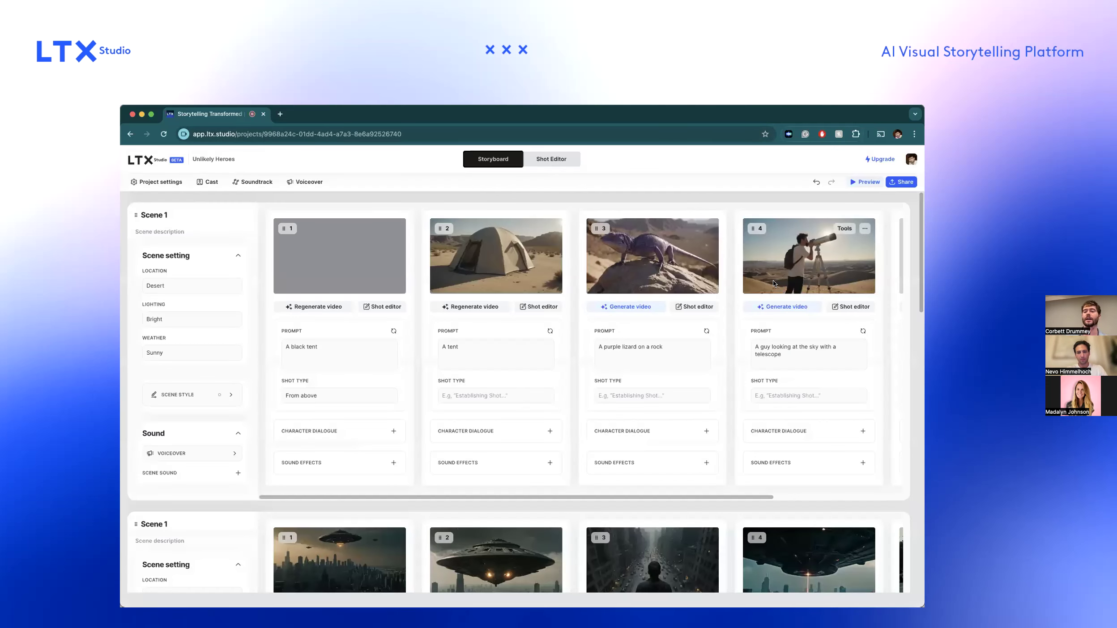
scroll(773, 283, "right", 4)
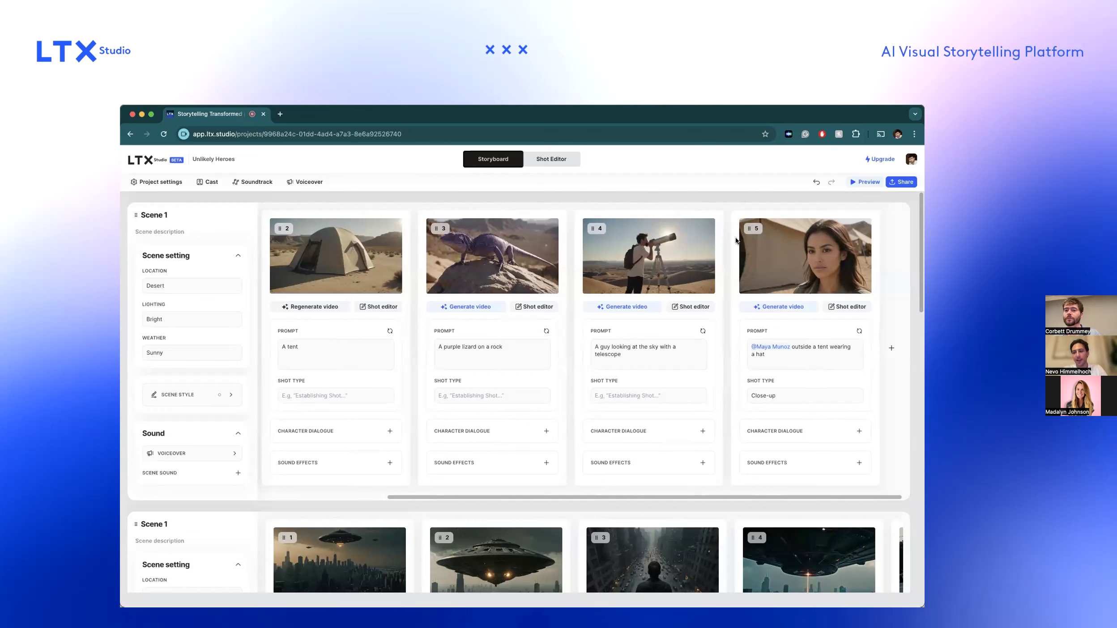
Examine the project's soundtrack settings and close them without changes.
scroll(736, 283, "left", 4)
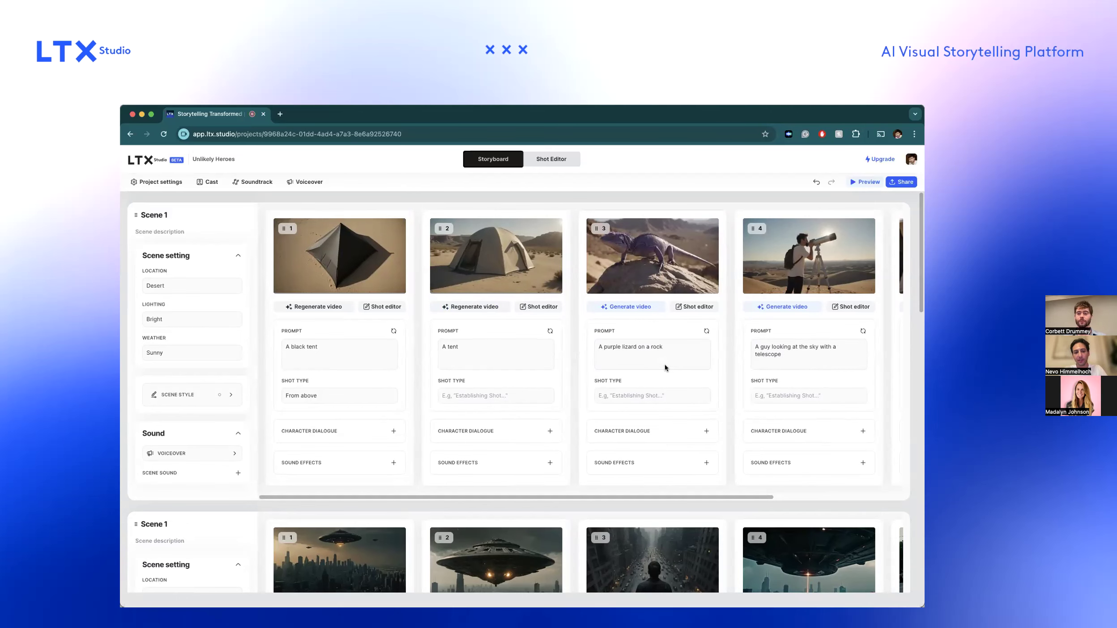
scroll(665, 368, "down", 12)
scroll(665, 368, "up", 12)
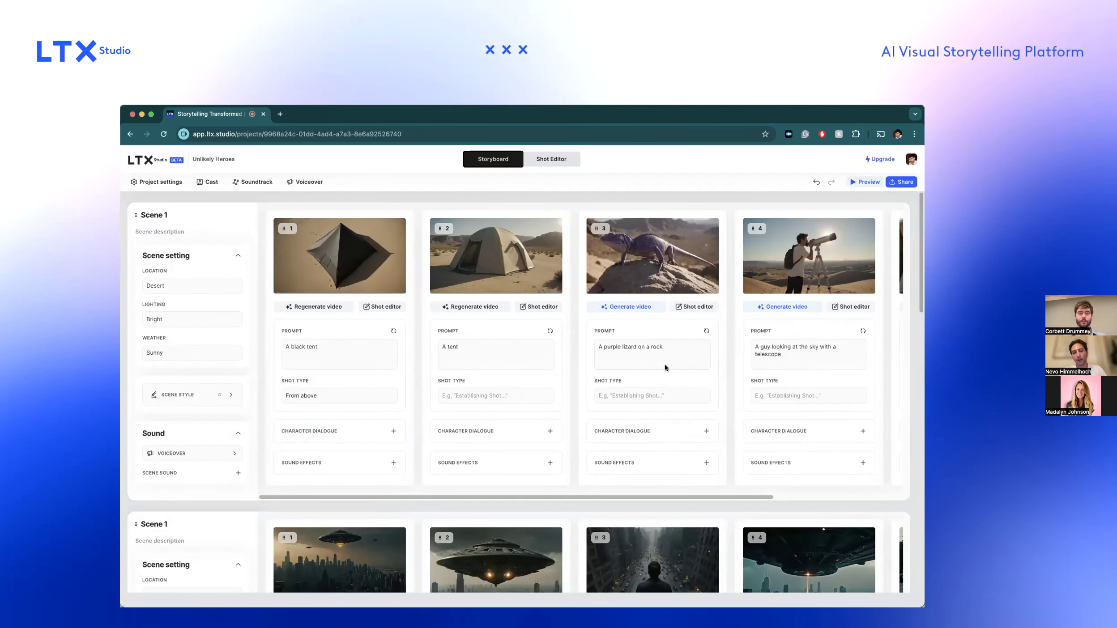
left_click(253, 181)
left_click(292, 248)
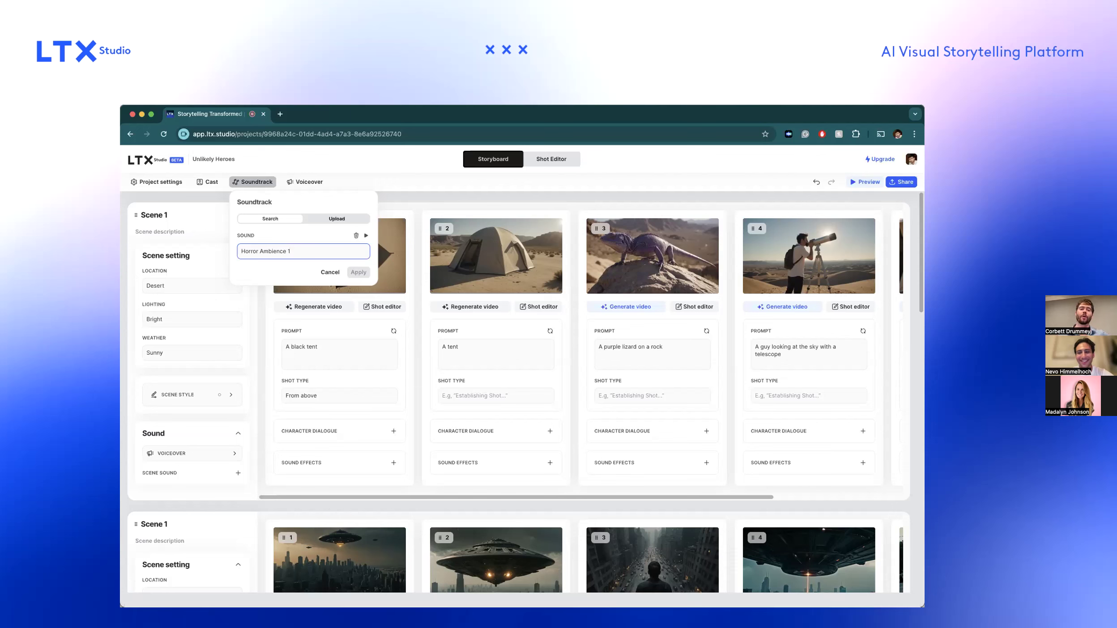
left_click(627, 205)
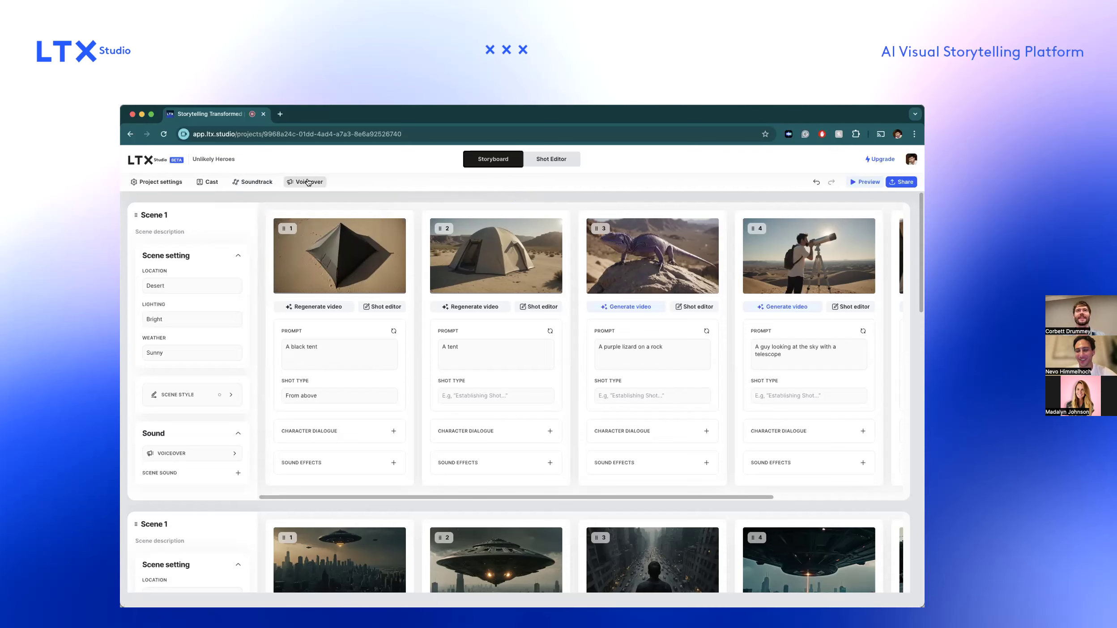
mouse_move(316, 192)
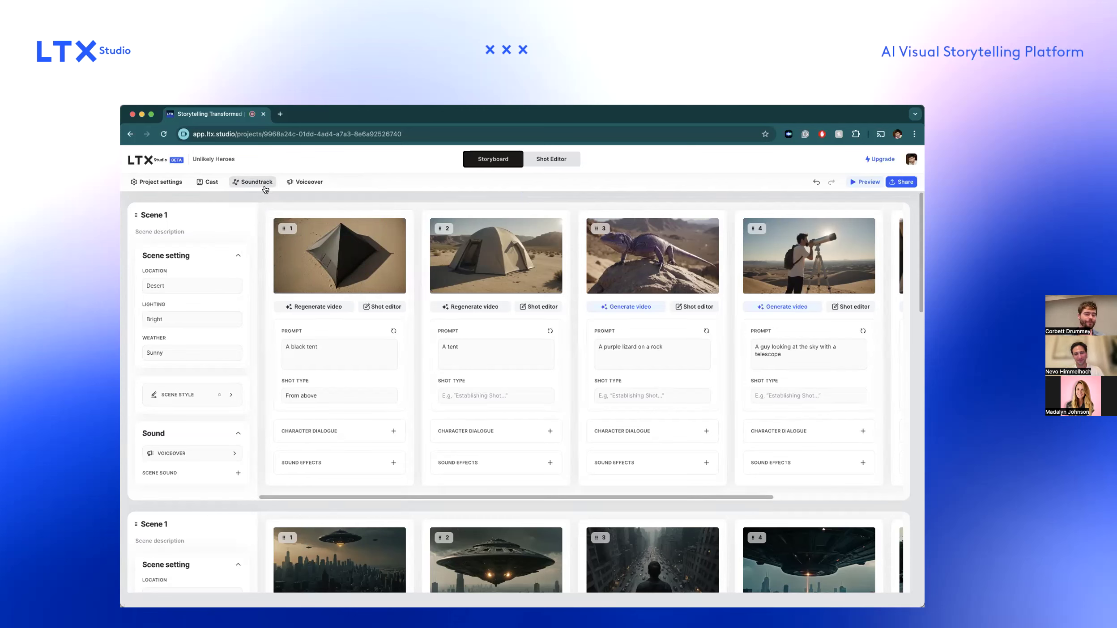
mouse_move(431, 228)
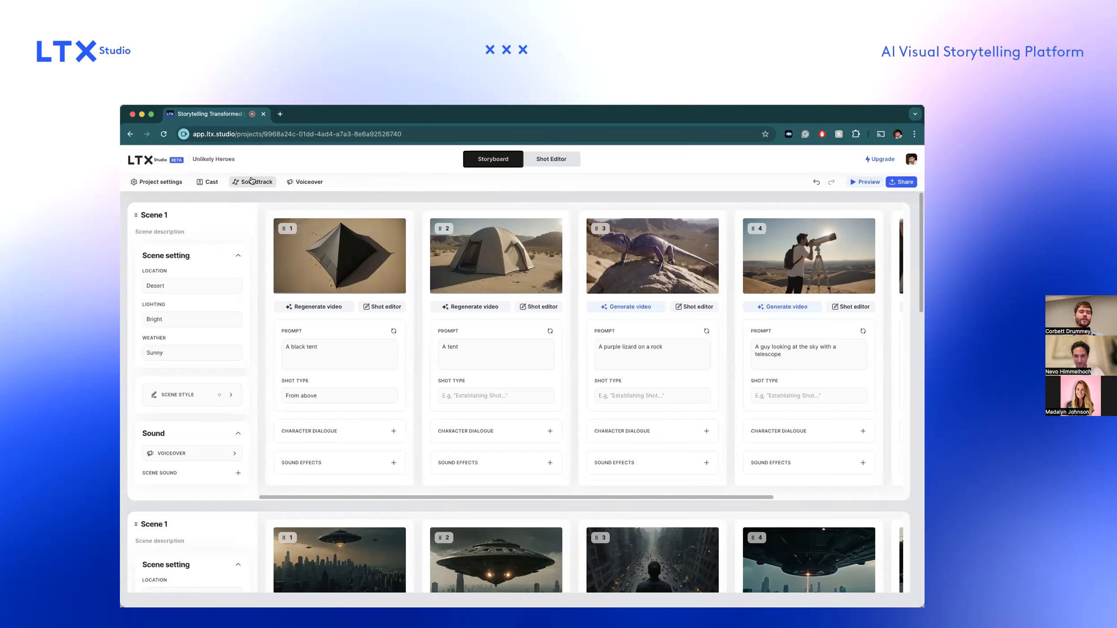
scroll(526, 257, "right", 5)
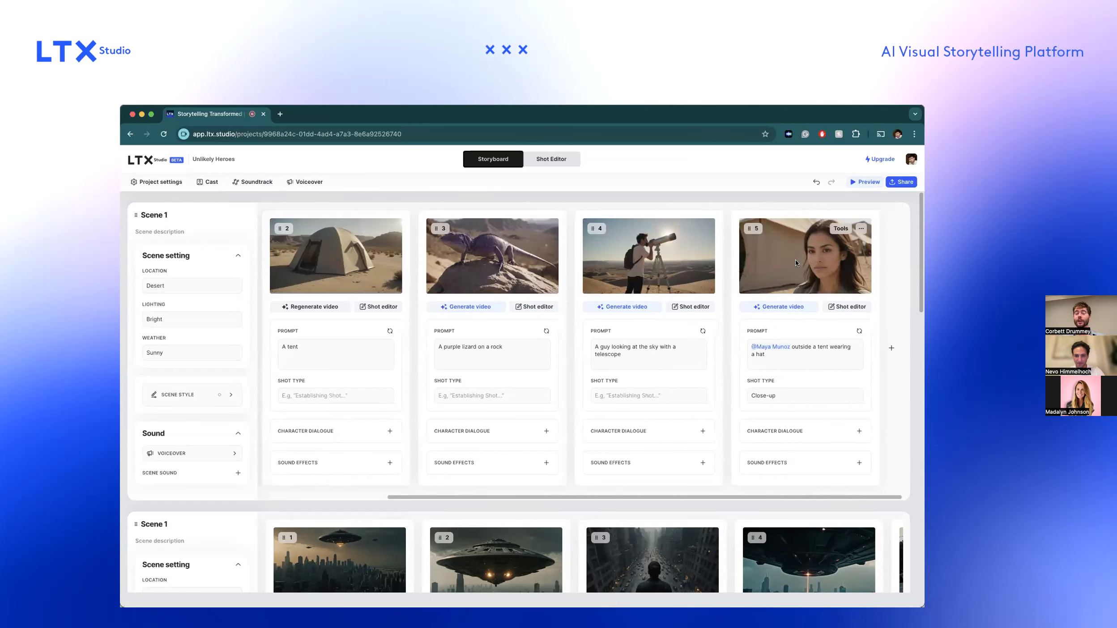
scroll(793, 263, "left", 5)
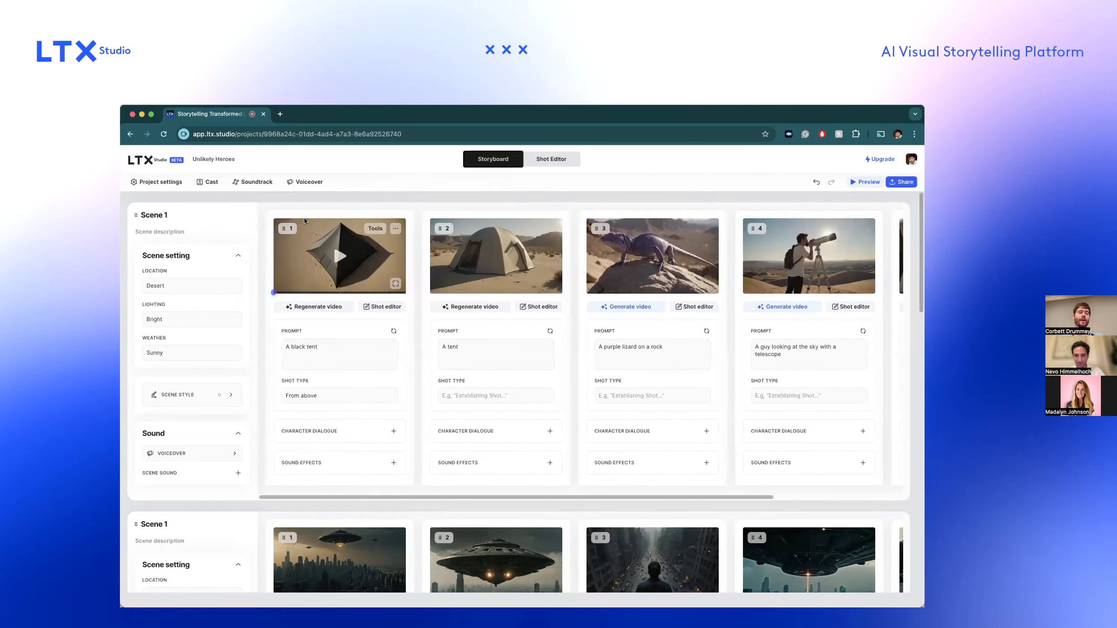
Examine the project settings for video style, style reference and cinematic inspiration.
left_click(165, 182)
left_click(165, 182)
left_click(165, 183)
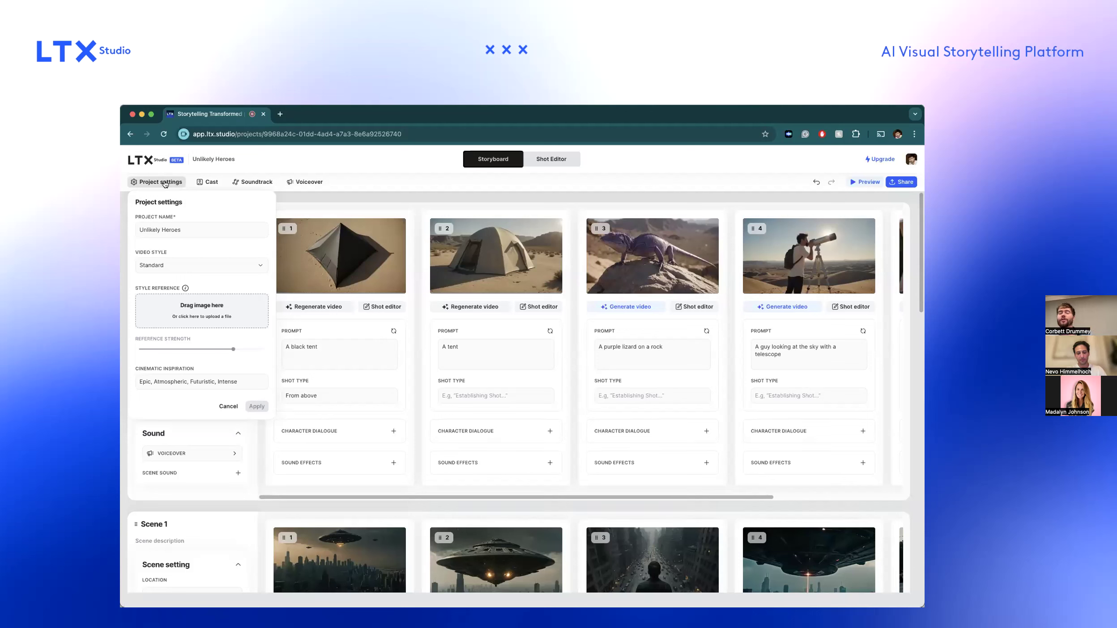
left_click(165, 183)
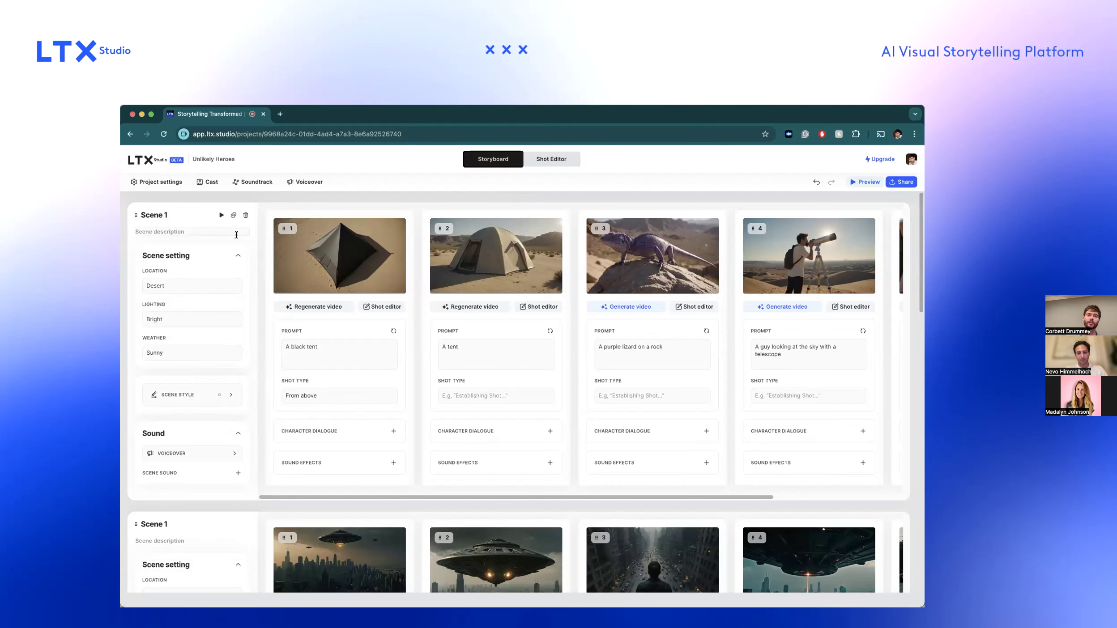
Change the project's video style to Anime and regenerate all shots with it.
left_click(158, 182)
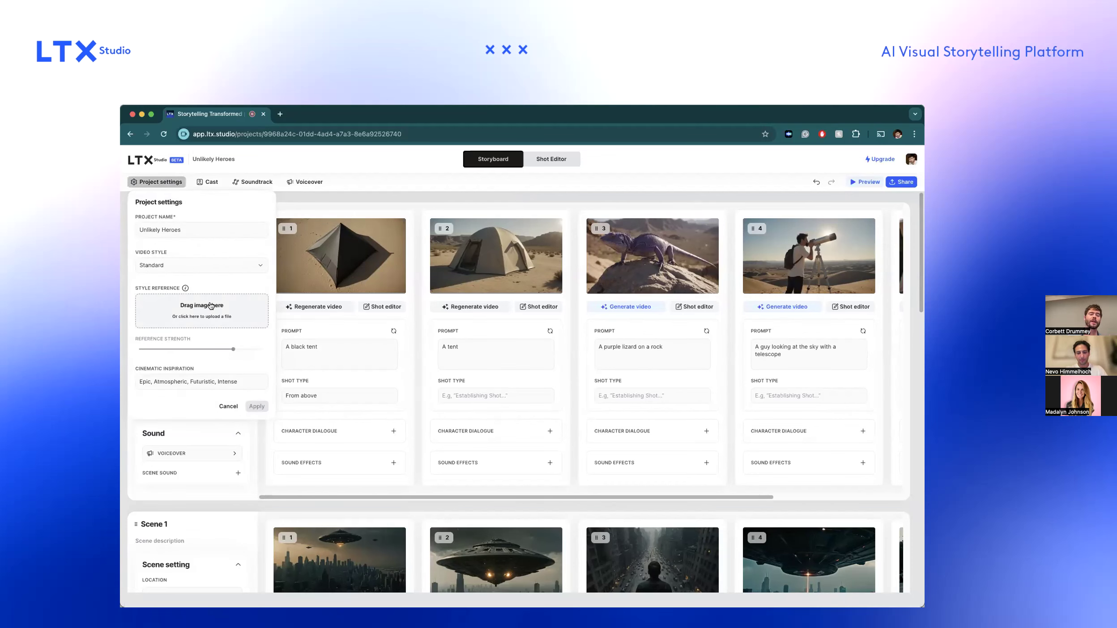
left_click(193, 265)
left_click(193, 320)
left_click(256, 406)
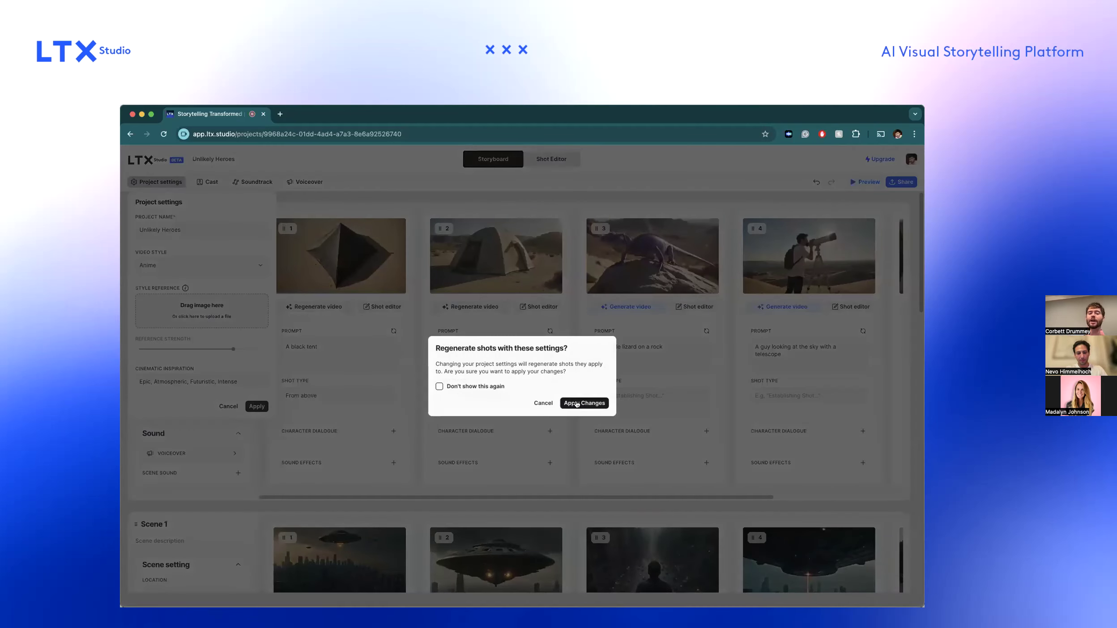
left_click(576, 403)
scroll(576, 403, "down", 1)
scroll(576, 402, "up", 1)
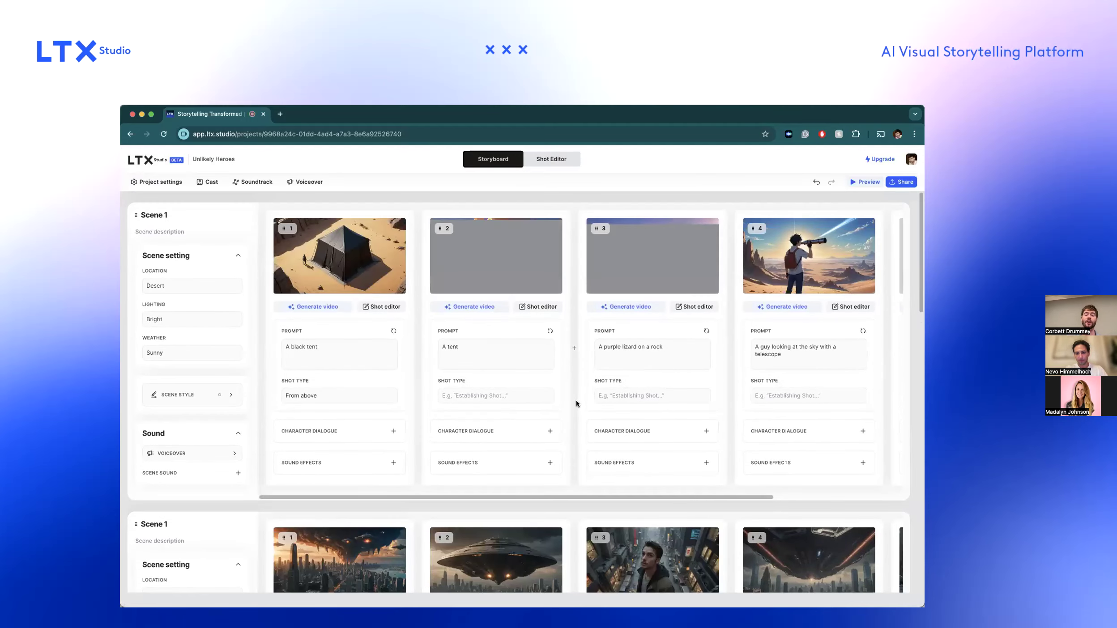
Set the project's video style to Standard and regenerate all shots with it.
scroll(808, 257, "up", 2)
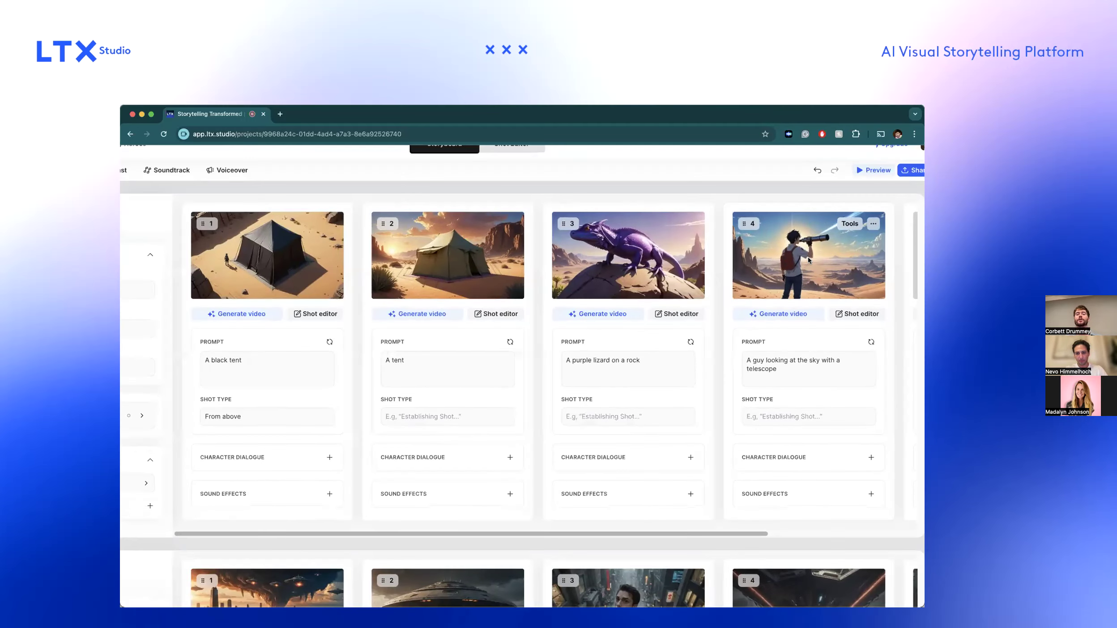
scroll(808, 256, "up", 2)
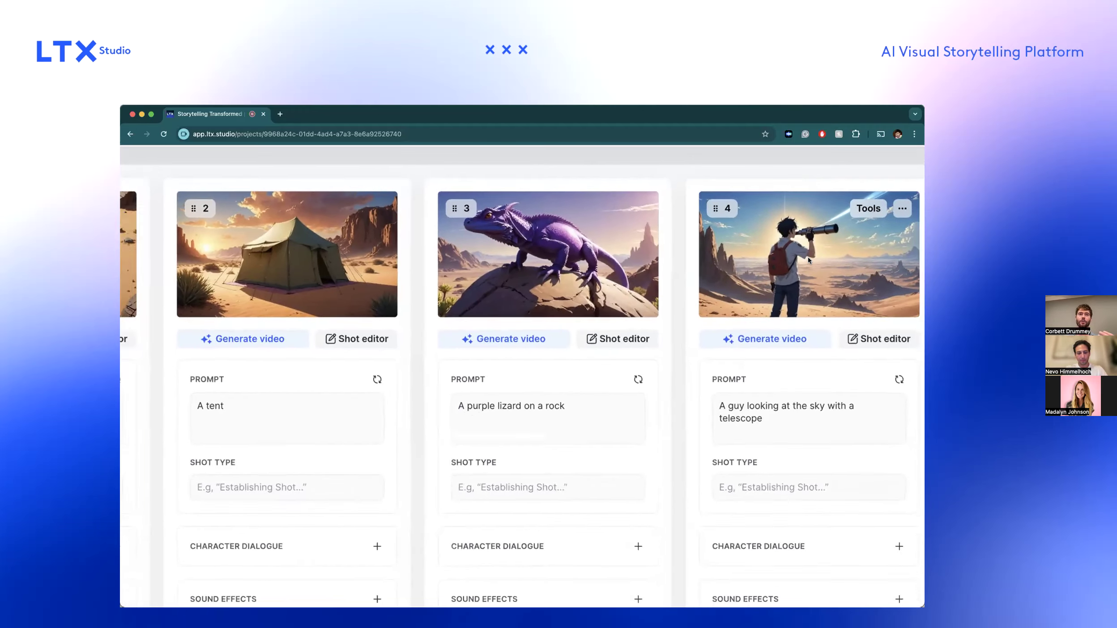
scroll(808, 256, "down", 4)
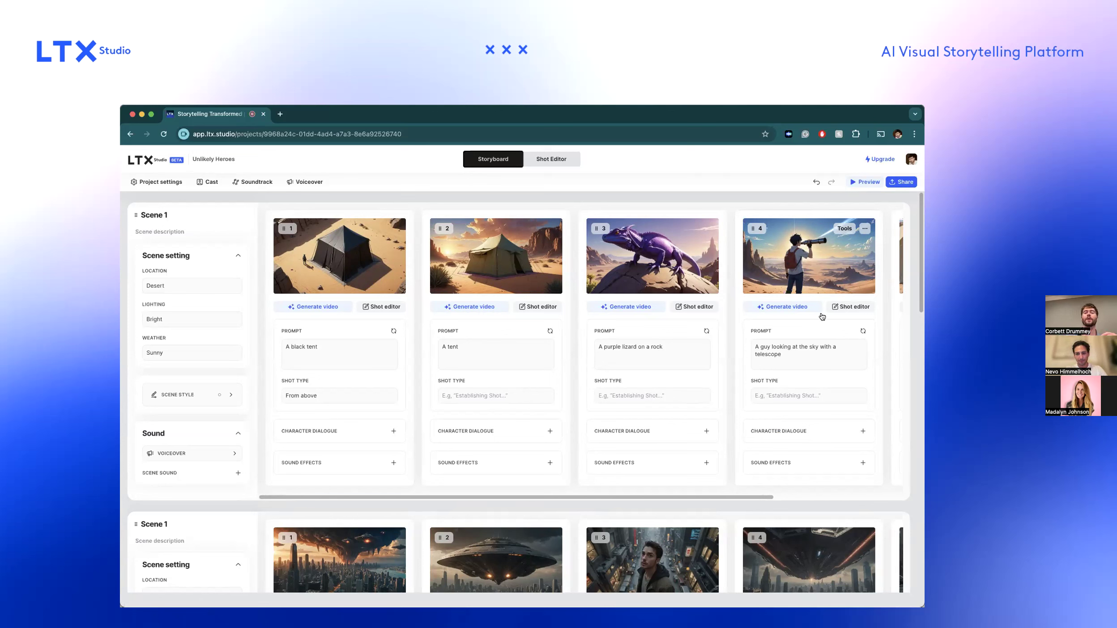
scroll(701, 310, "right", 5)
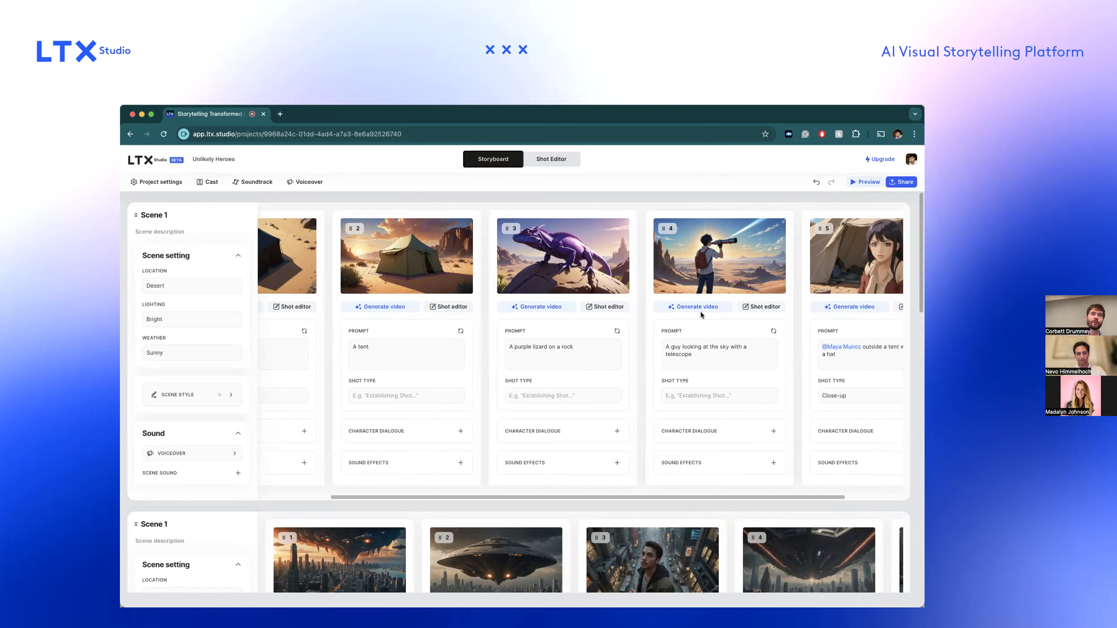
left_click(168, 187)
left_click(201, 267)
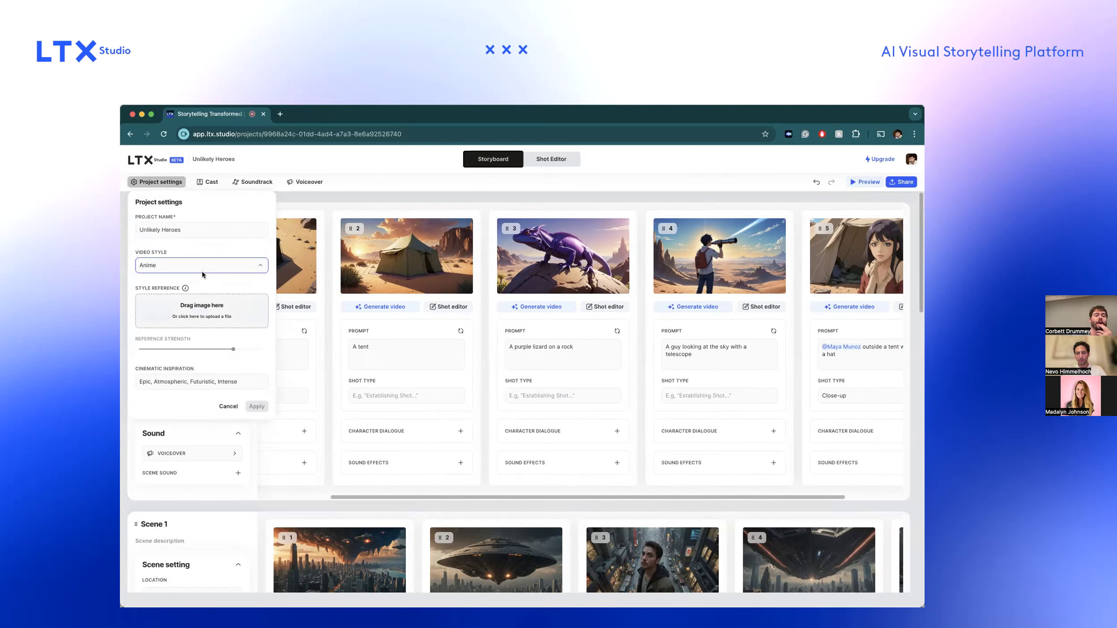
left_click(197, 285)
left_click(256, 406)
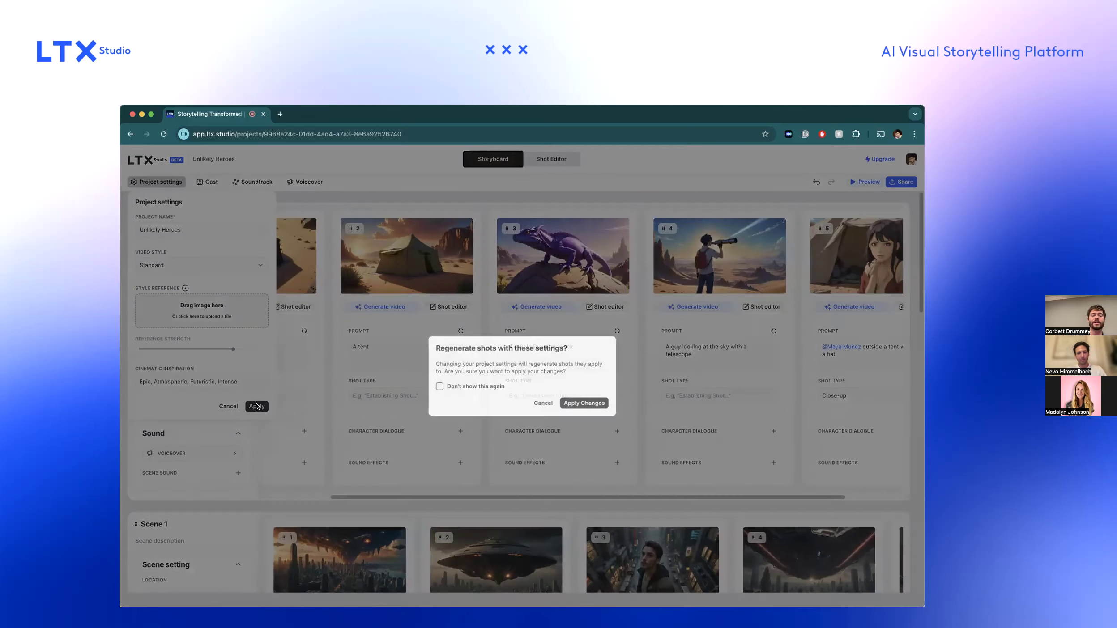
left_click(595, 405)
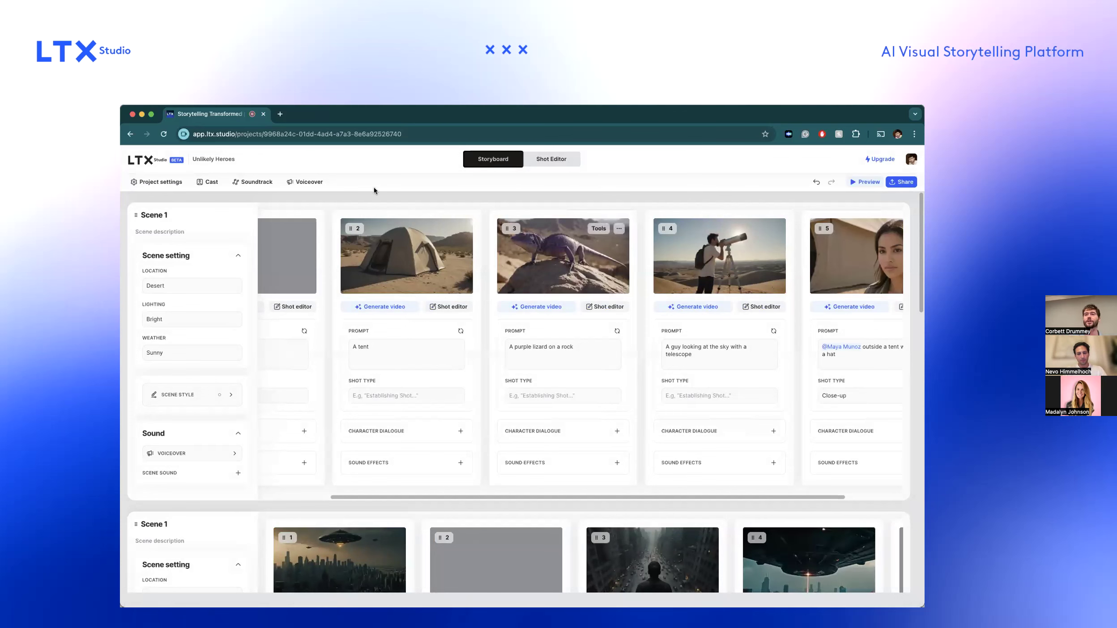
Add BARBIE_COPY.jpeg as the project's style reference image and regenerate all shots with it.
left_click(166, 181)
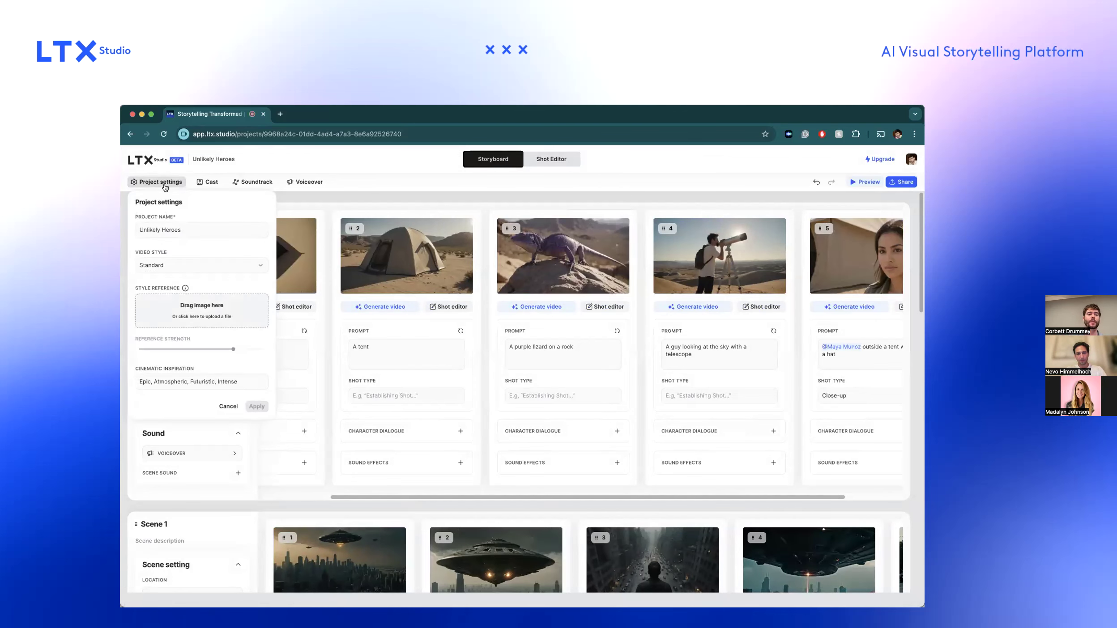
left_click(237, 325)
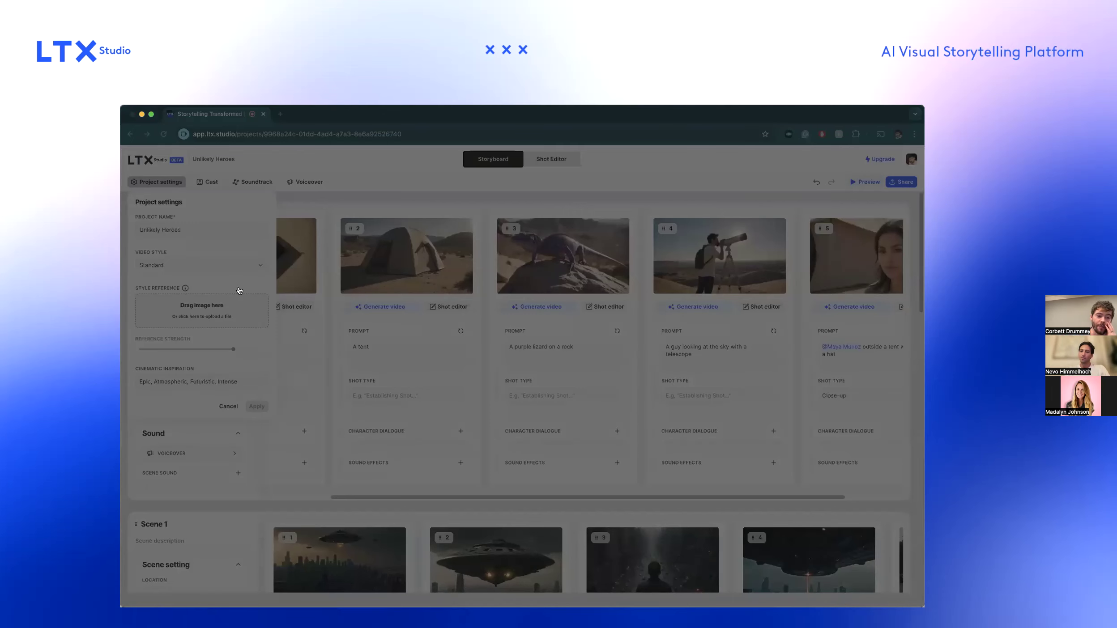
key("Escape")
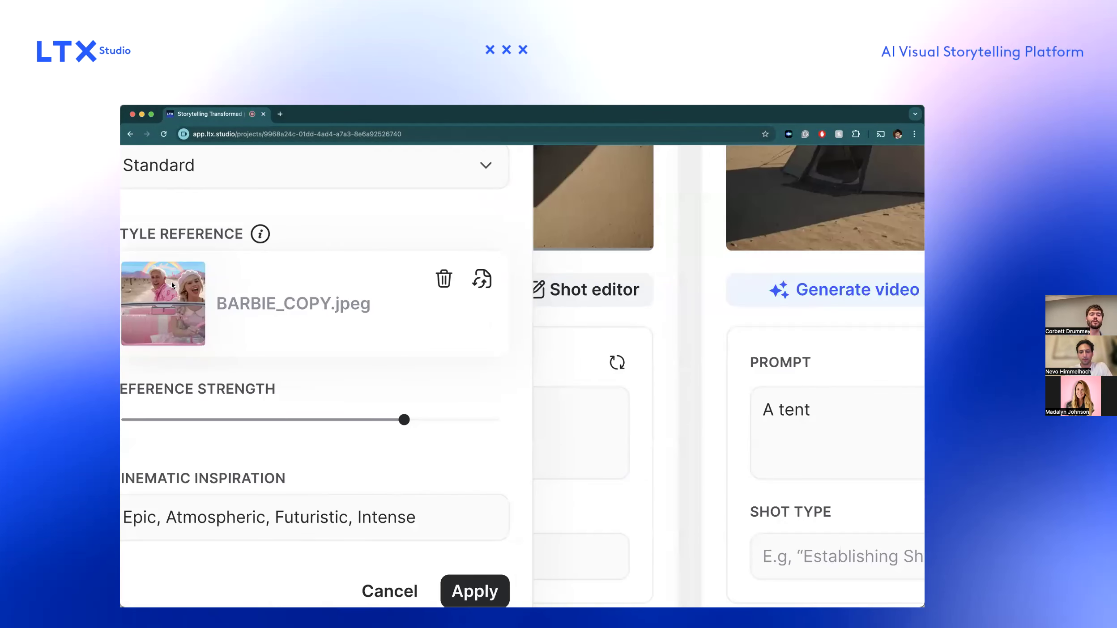
left_click(474, 591)
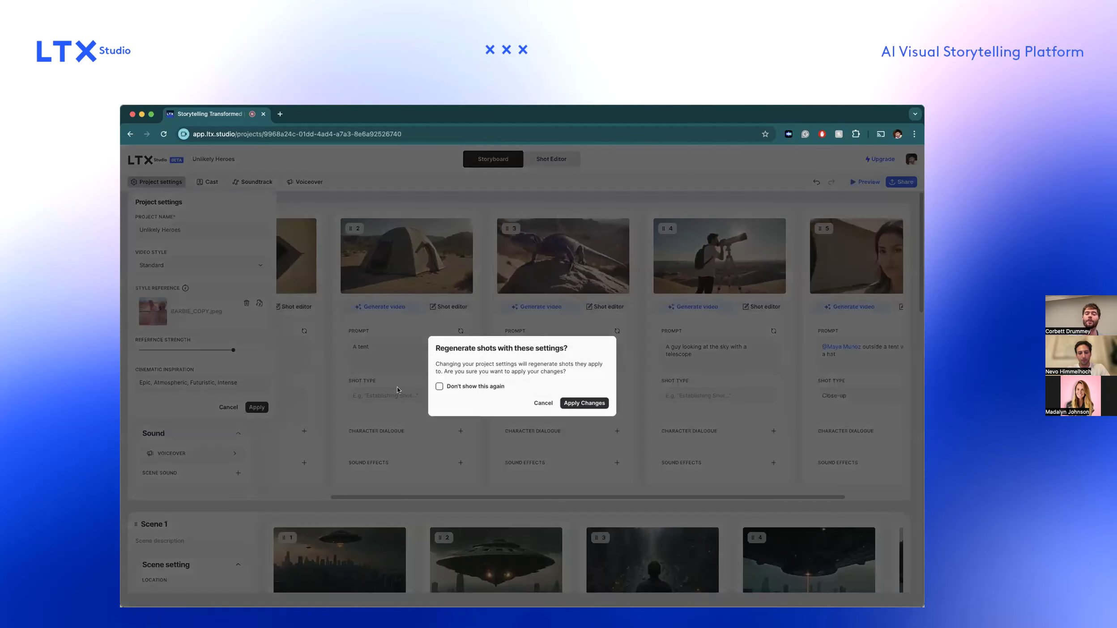
left_click(584, 403)
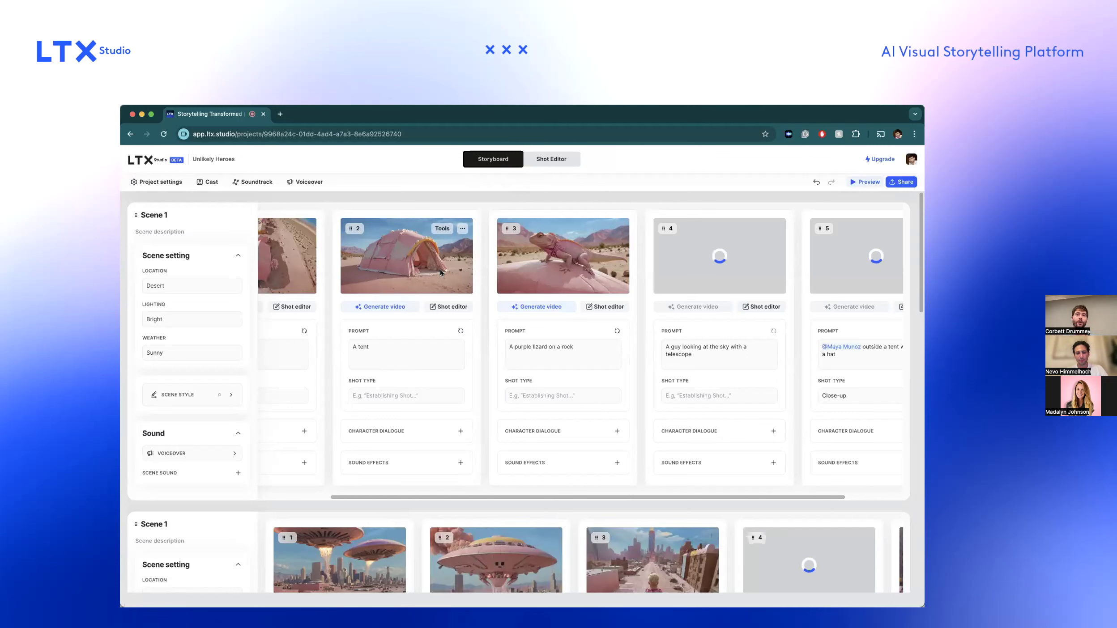
Replace the project's style reference image with PATTERN_COPY.jpg and regenerate all shots.
scroll(440, 273, "up", 3)
scroll(440, 273, "down", 3)
scroll(356, 369, "down", 3)
scroll(354, 370, "up", 3)
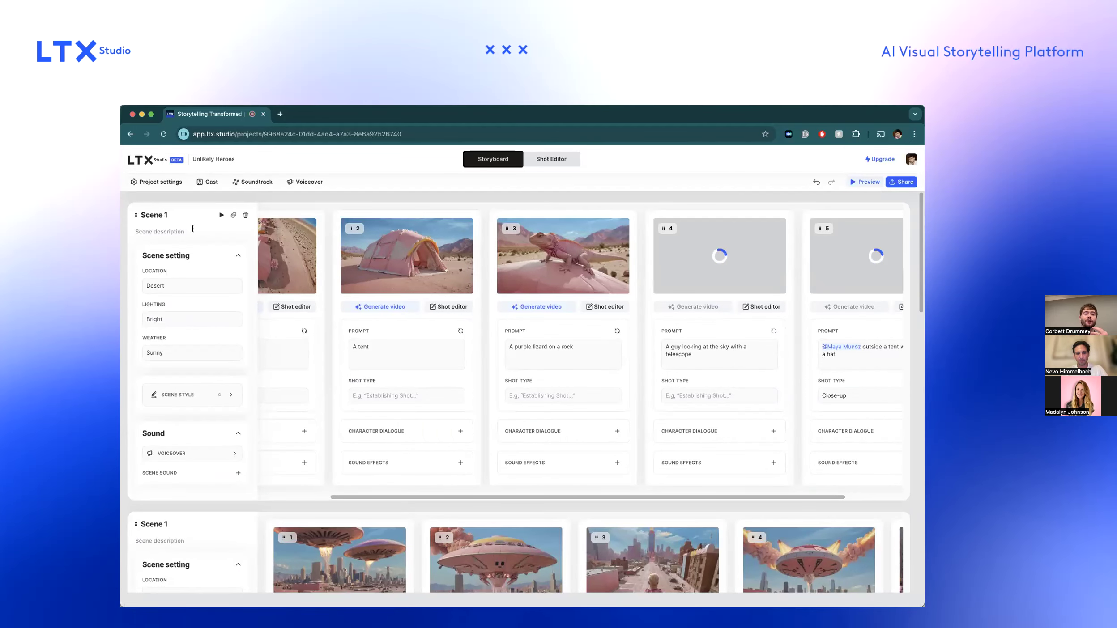
left_click(169, 184)
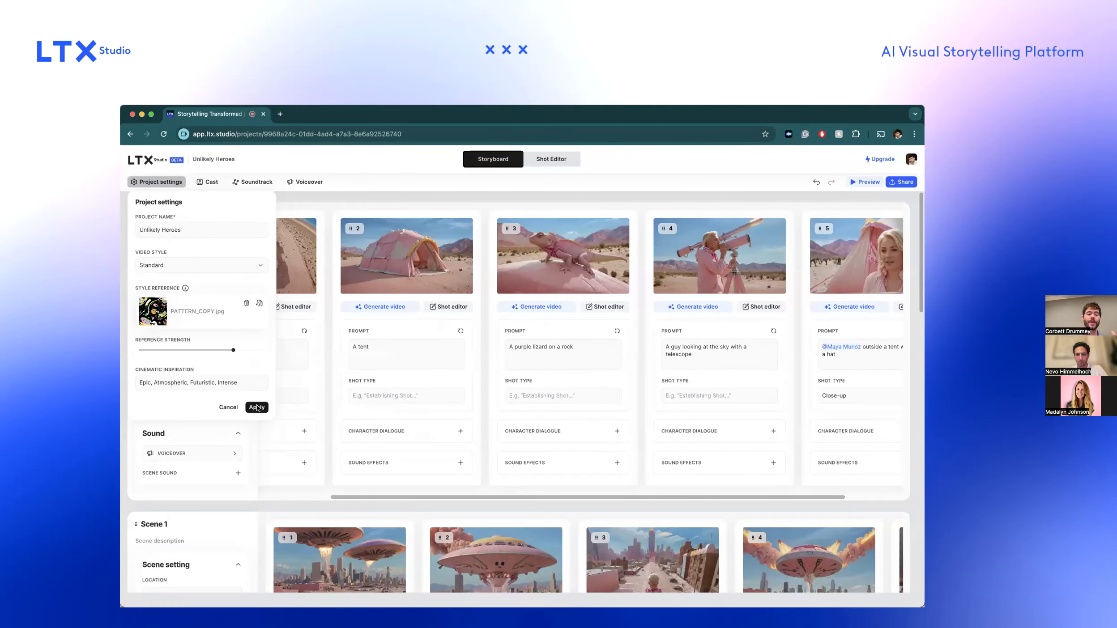
left_click(257, 408)
left_click(574, 403)
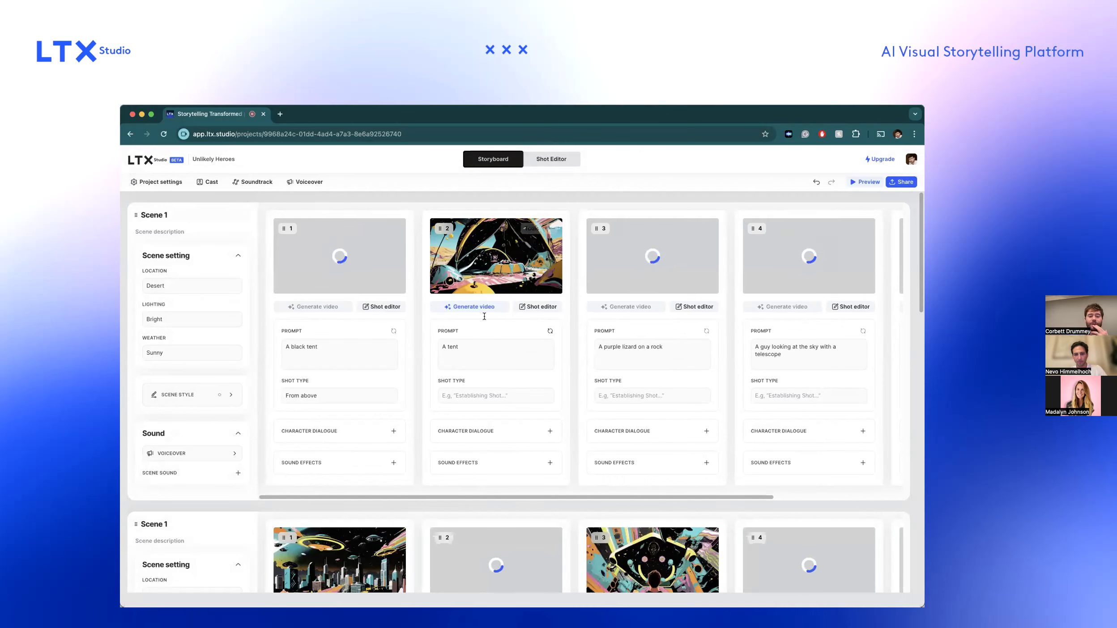
Examine the restyled shots in the downtown Chicago scene and the desert scene.
scroll(337, 372, "down", 6)
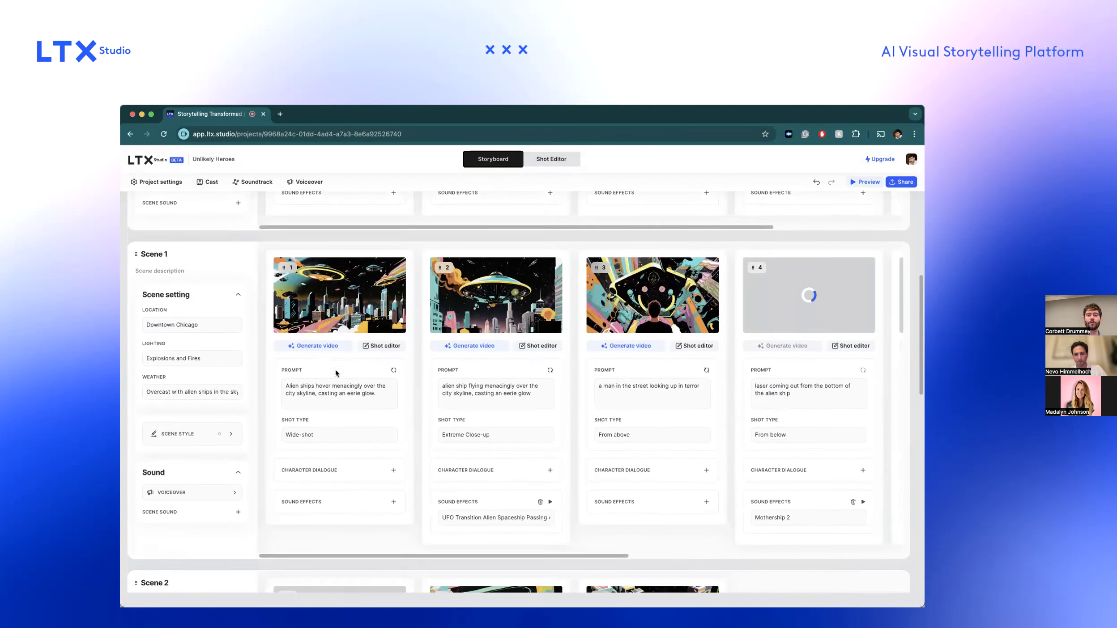
scroll(336, 288, "up", 5)
scroll(335, 288, "up", 2)
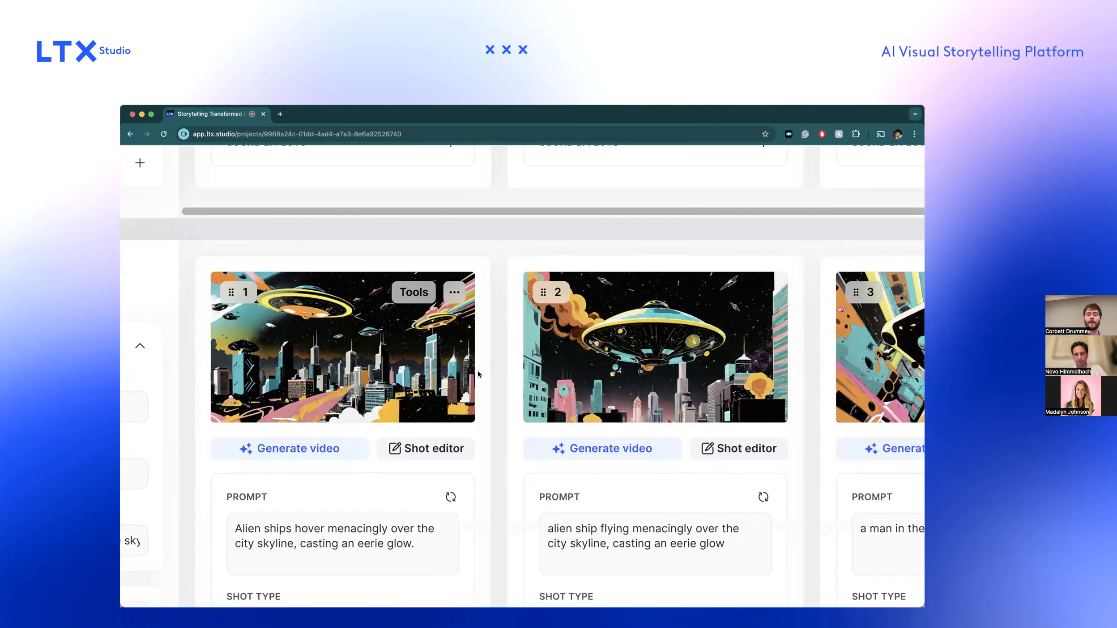
scroll(452, 281, "up", 5)
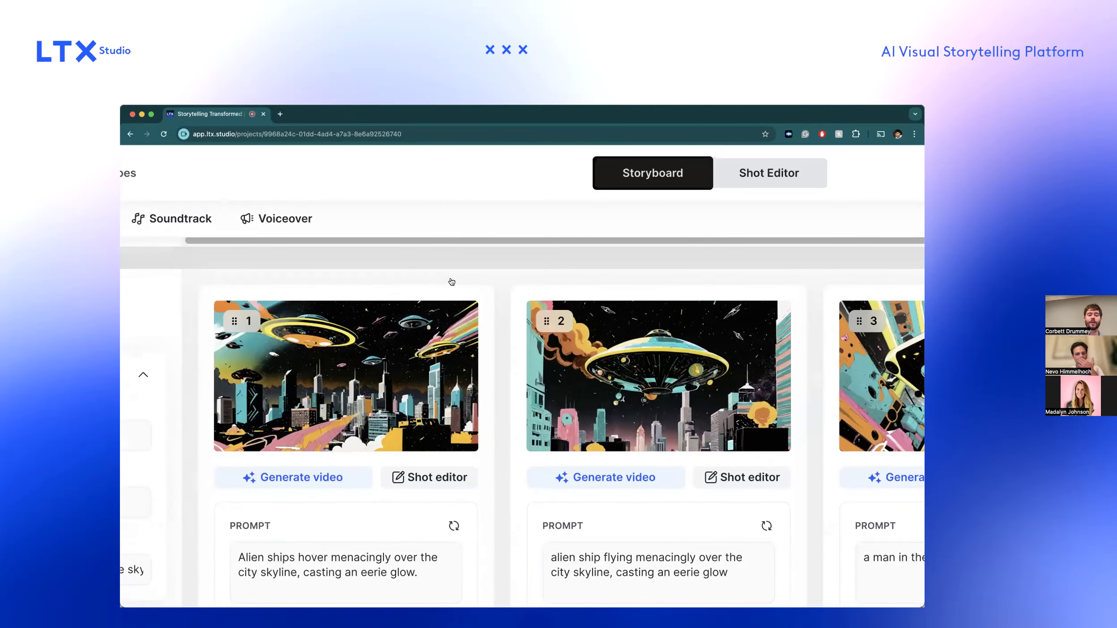
scroll(451, 282, "down", 5)
scroll(661, 406, "right", 3)
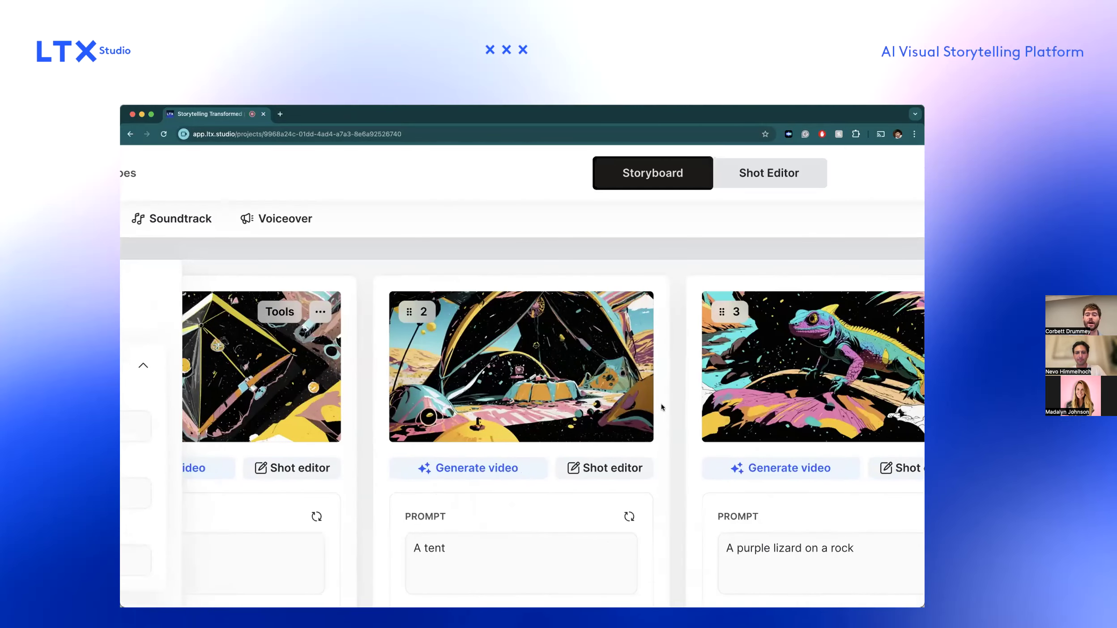
scroll(661, 407, "right", 2)
scroll(764, 393, "right", 5)
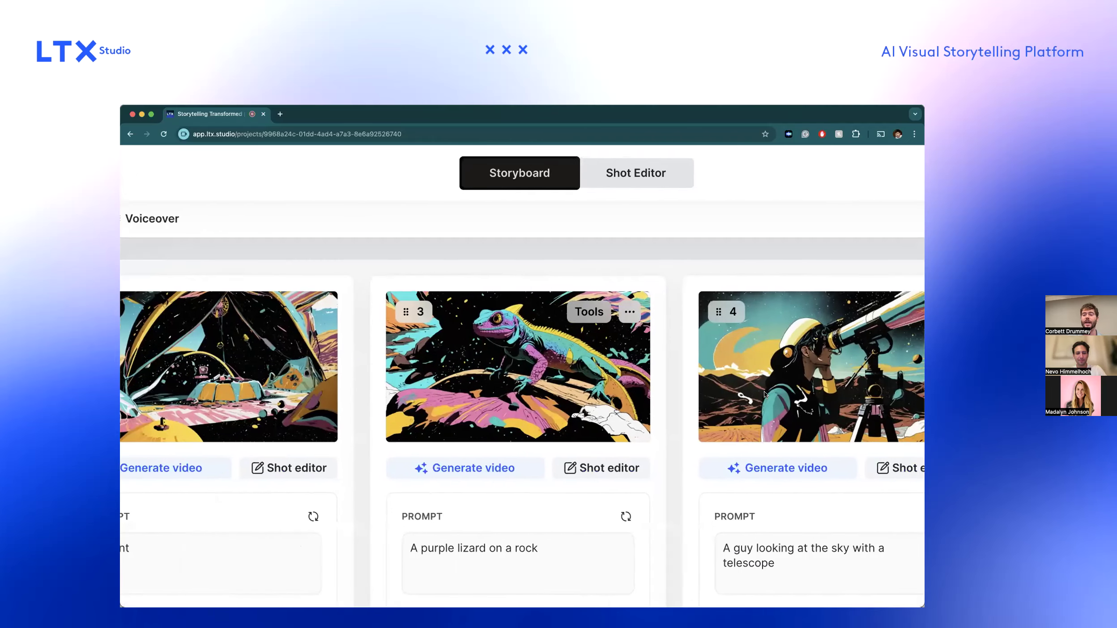
scroll(764, 393, "right", 2)
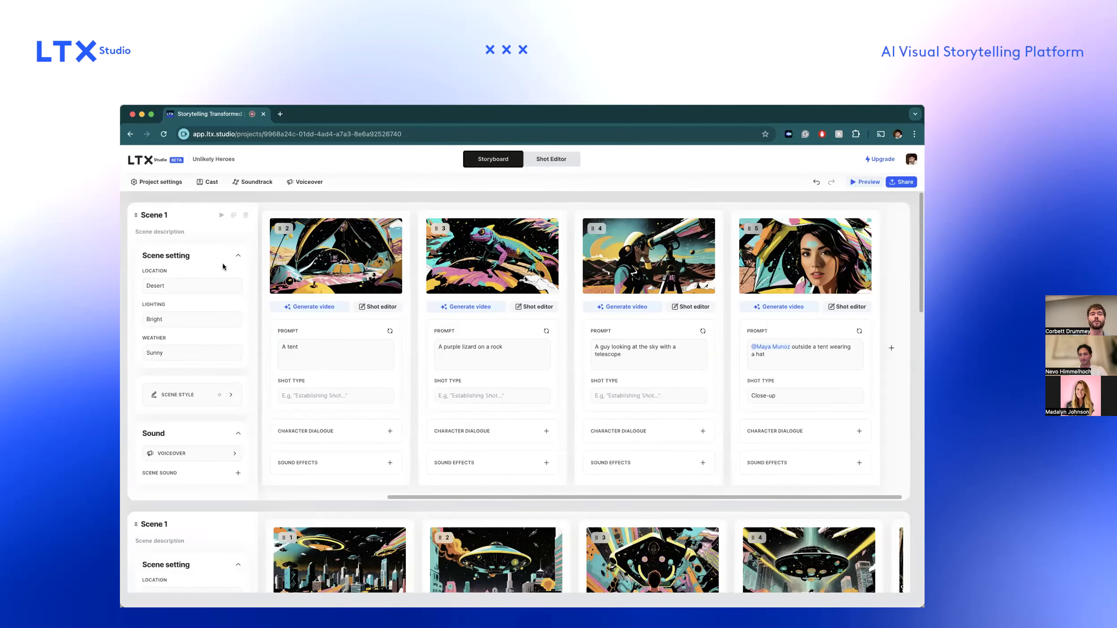
Open the desert scene's style settings and browse the full list of video styles.
scroll(222, 263, "down", 1)
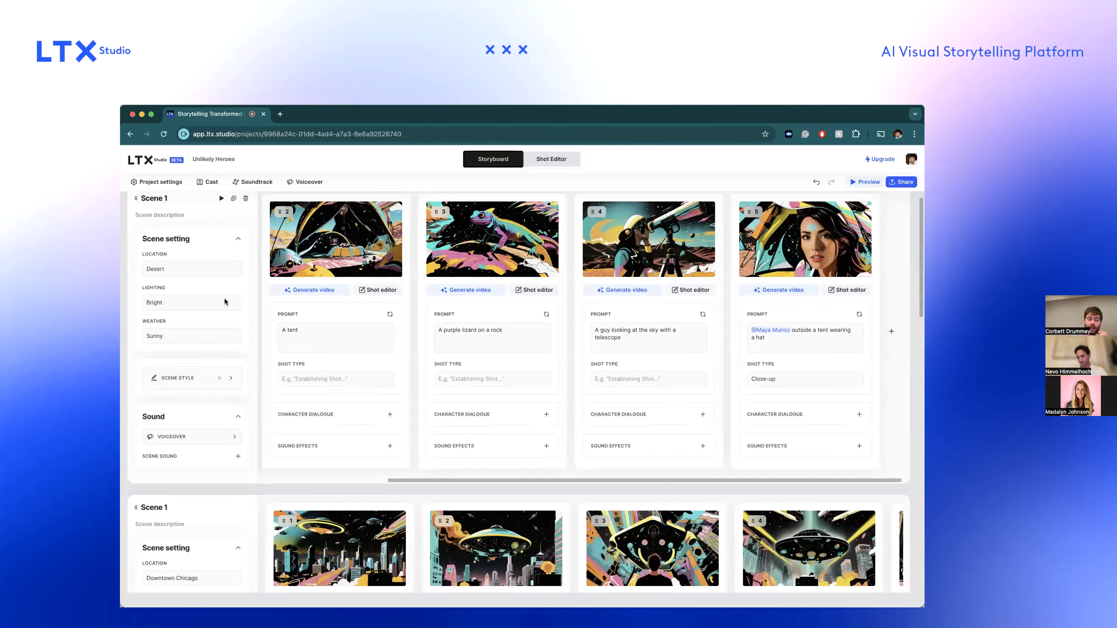
scroll(224, 302, "down", 2)
scroll(224, 298, "up", 3)
left_click(216, 395)
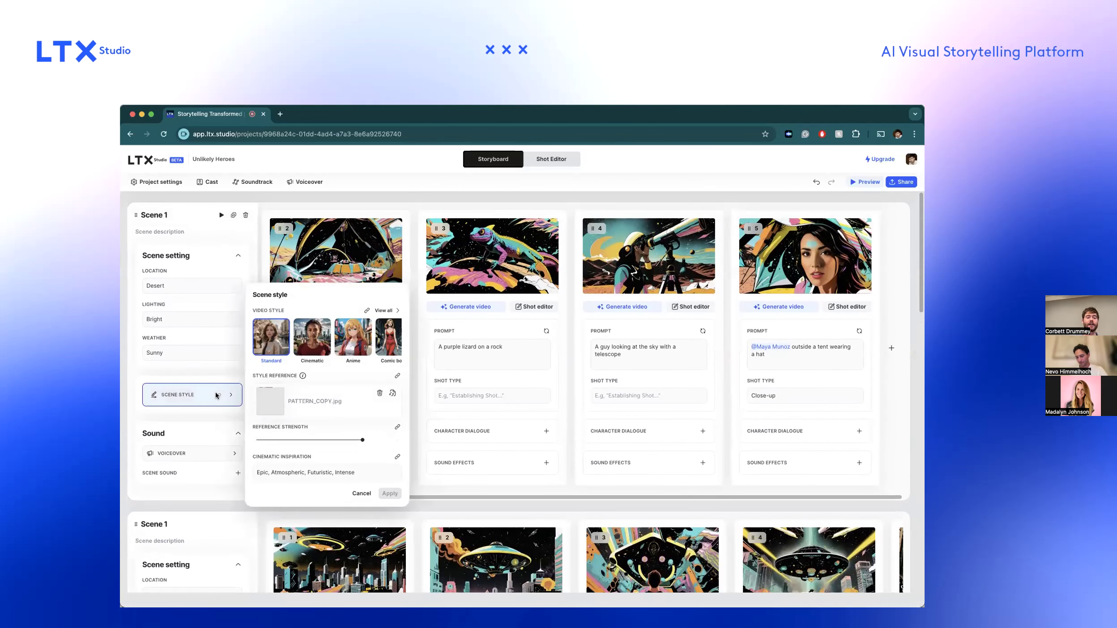
left_click(381, 311)
scroll(351, 379, "down", 2)
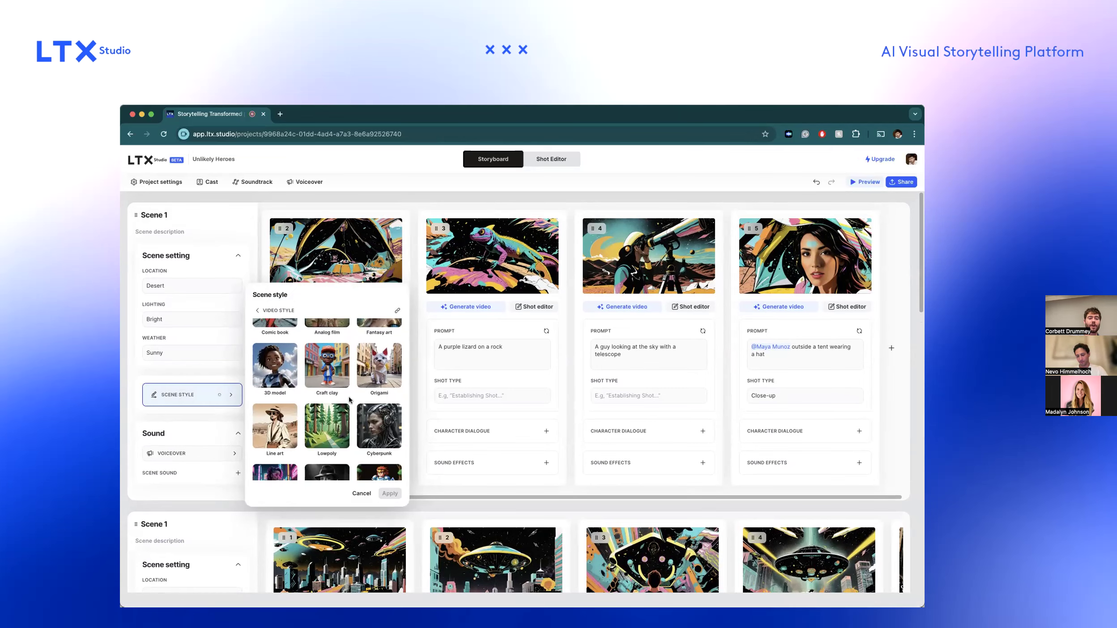
scroll(339, 375, "up", 5)
scroll(341, 377, "left", 1)
scroll(340, 377, "down", 2)
scroll(340, 377, "down", 10)
scroll(340, 377, "down", 12)
scroll(340, 376, "down", 1)
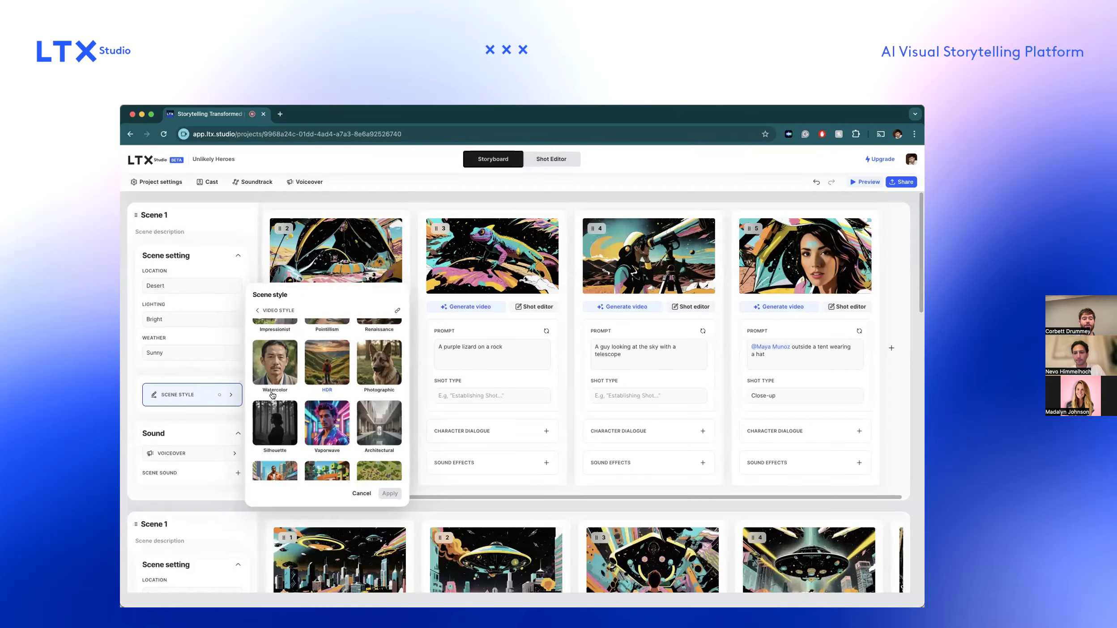
left_click(332, 410)
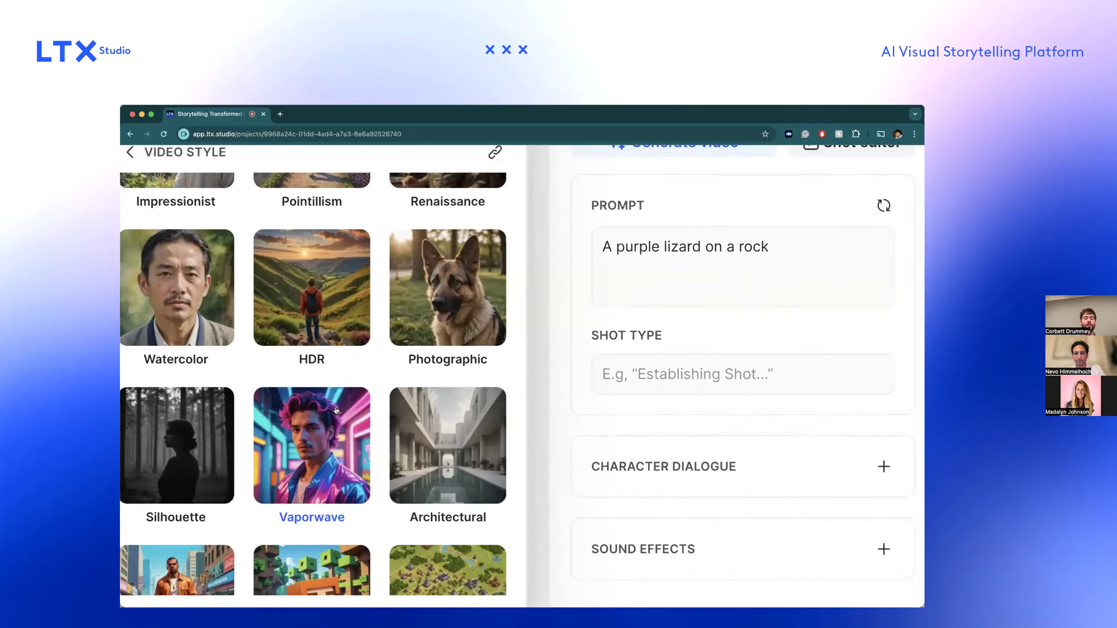
scroll(336, 410, "down", 20)
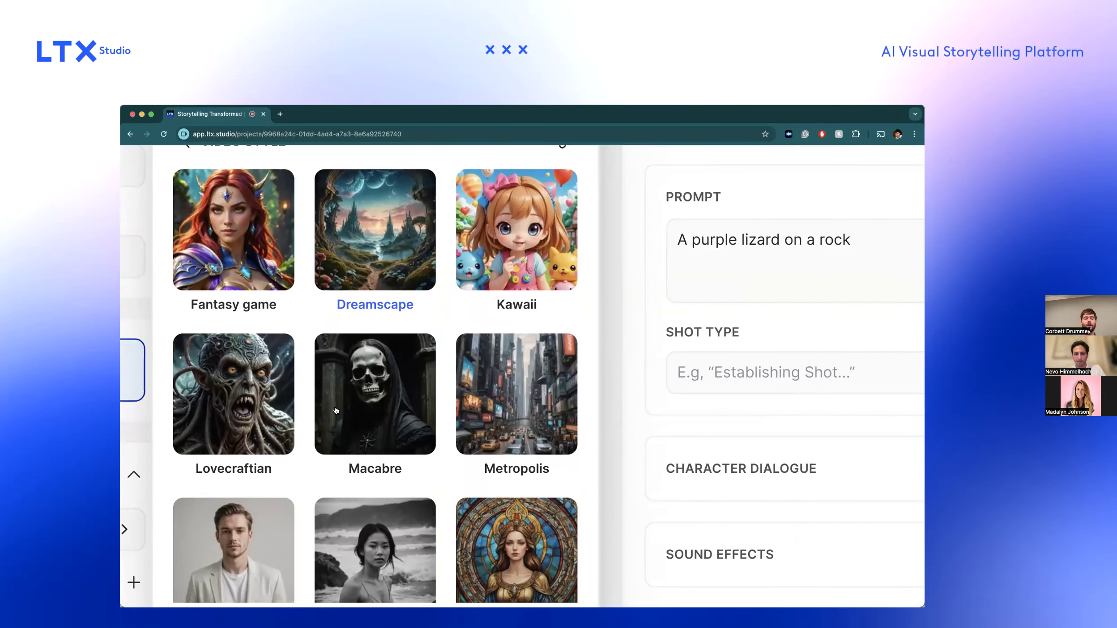
Set the desert scene's video style to Line art and apply it to that scene's shots.
scroll(336, 410, "up", 2)
scroll(336, 410, "up", 8)
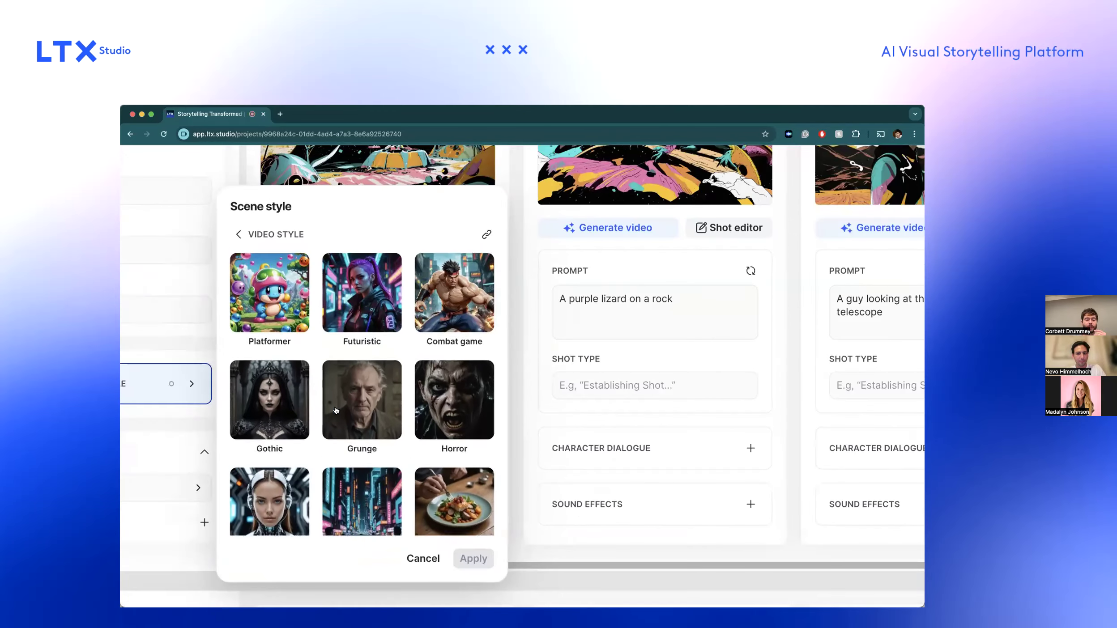
scroll(335, 410, "up", 5)
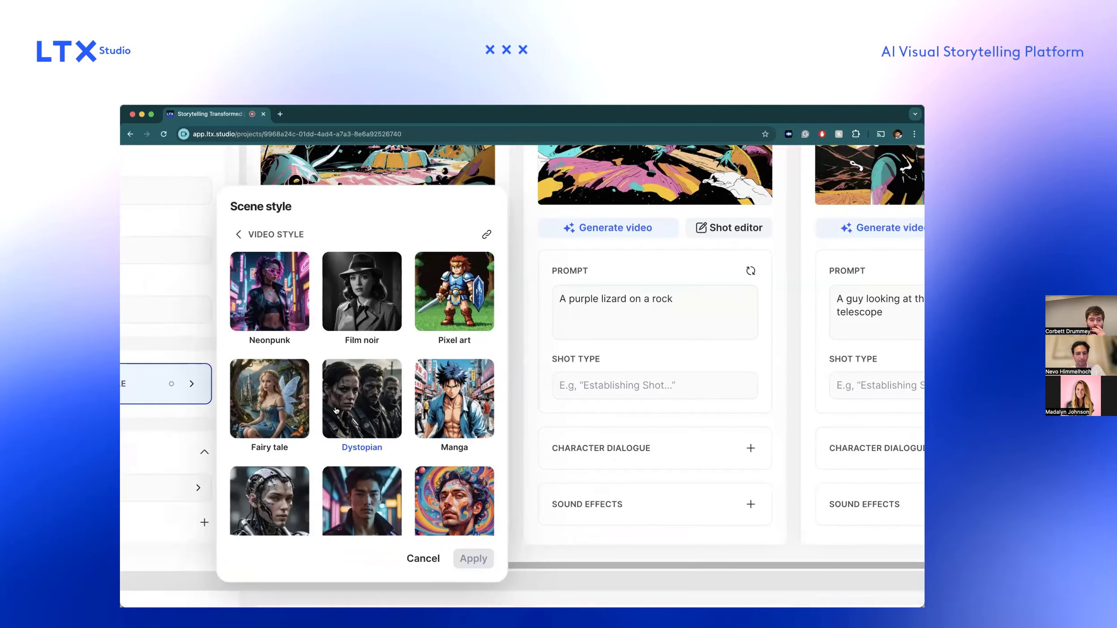
scroll(336, 409, "up", 5)
left_click(276, 417)
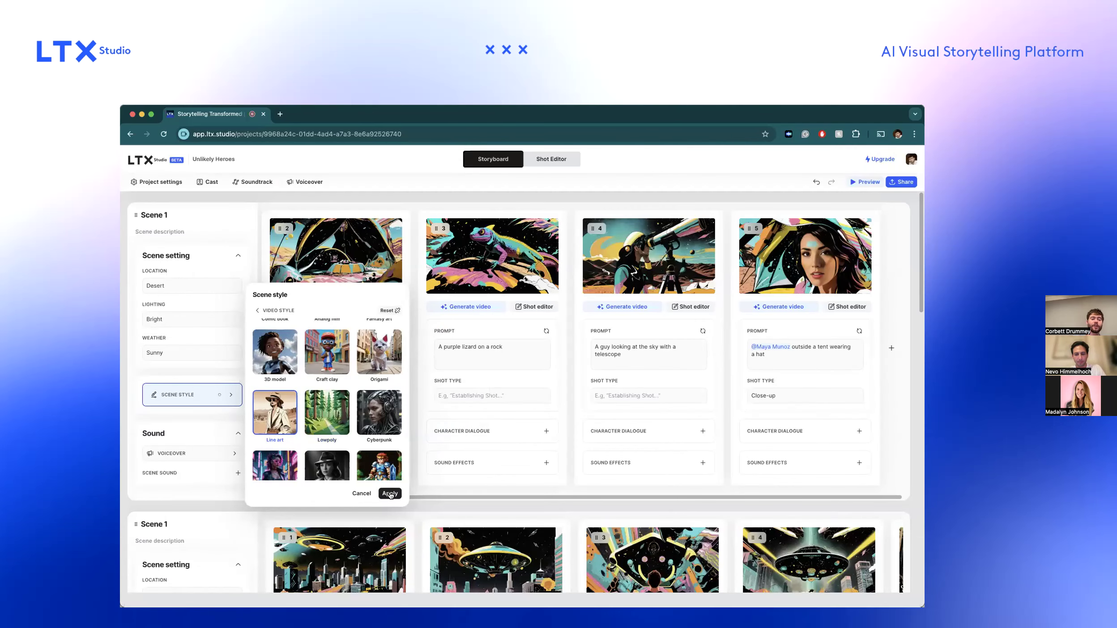
left_click(473, 558)
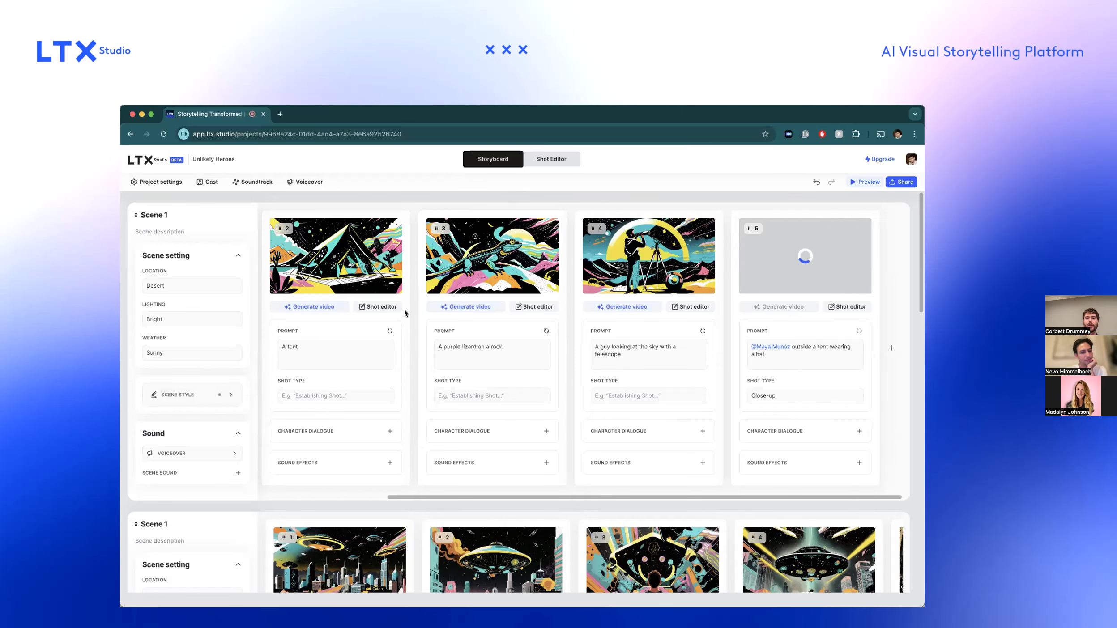
Add drawing.jpg as the desert scene's style reference, keeping the Line art video style, and apply it to the scene's shots.
scroll(592, 268, "up", 5)
scroll(398, 276, "up", 1)
scroll(396, 276, "left", 5)
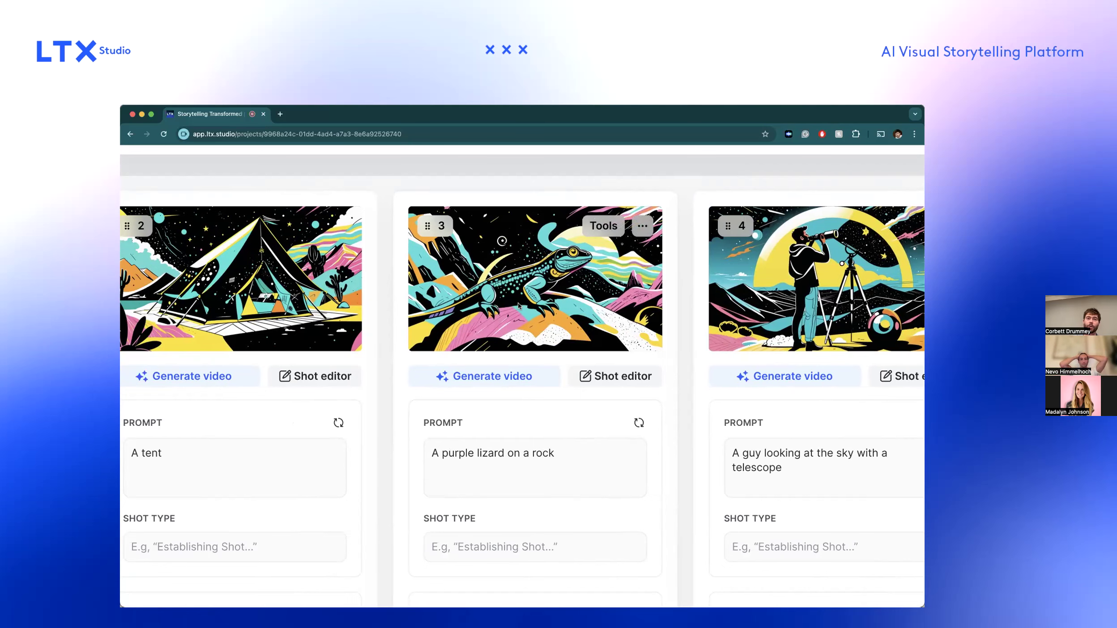
scroll(518, 305, "down", 5)
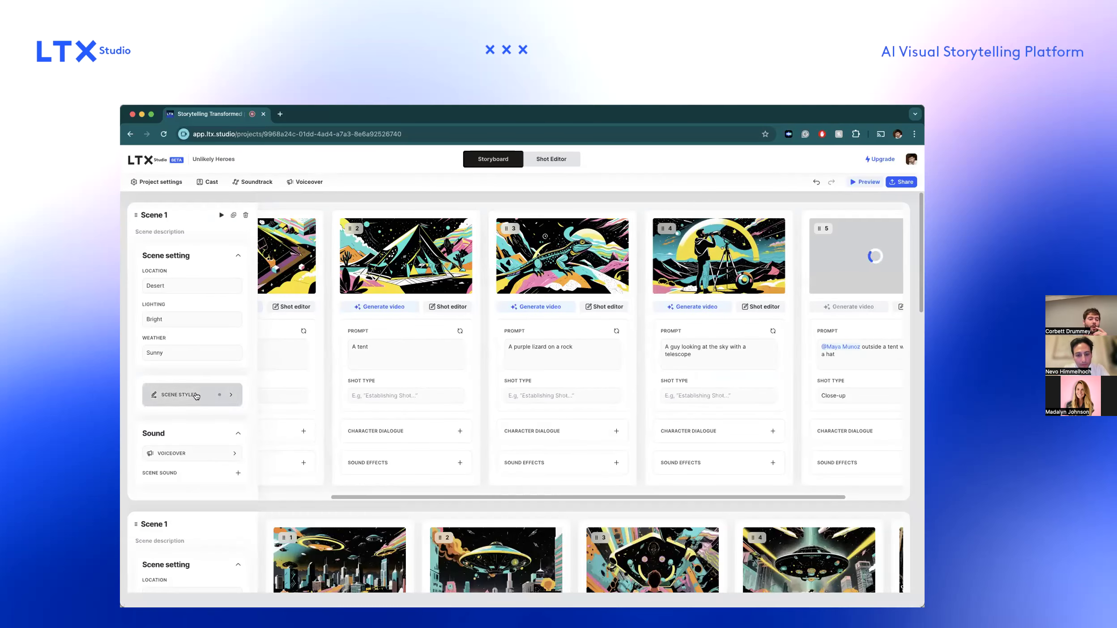
left_click(179, 394)
left_click(379, 392)
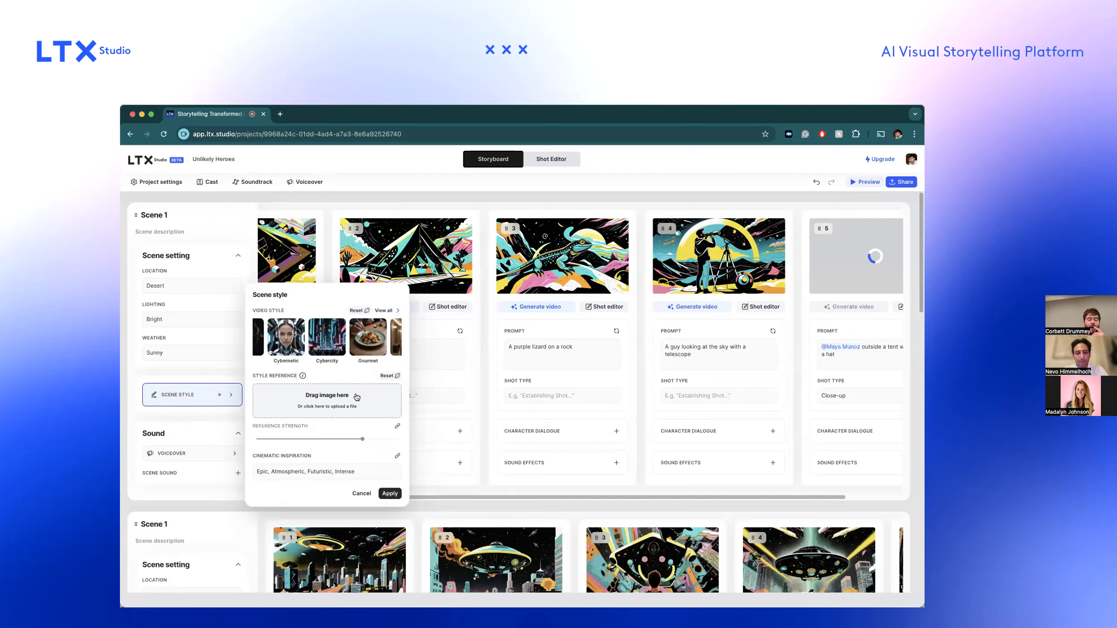
left_click(336, 406)
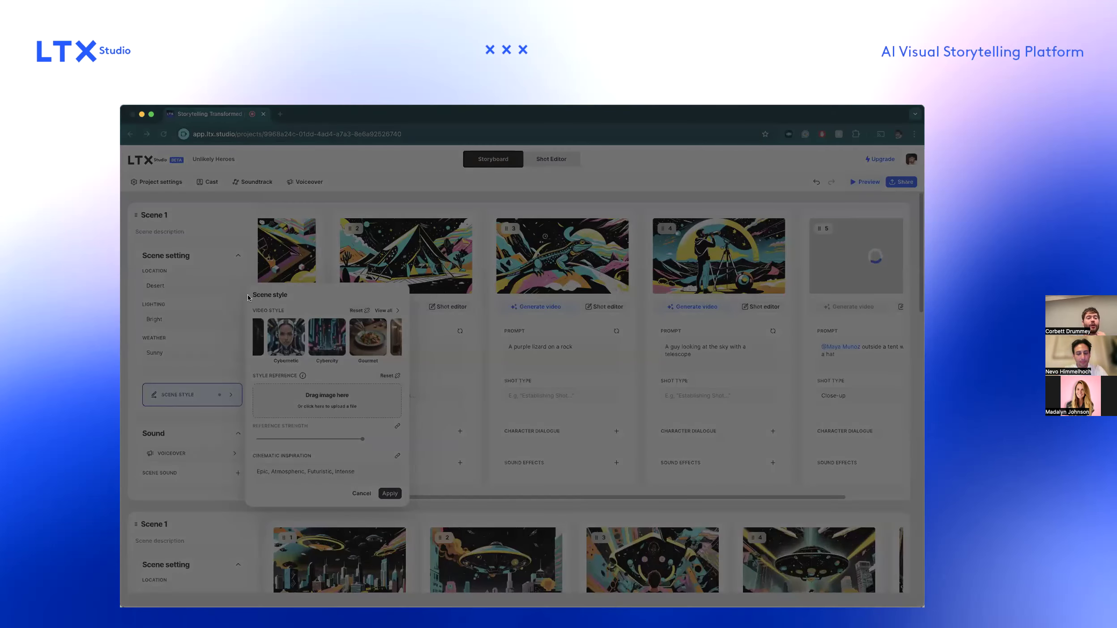
double_click(246, 299)
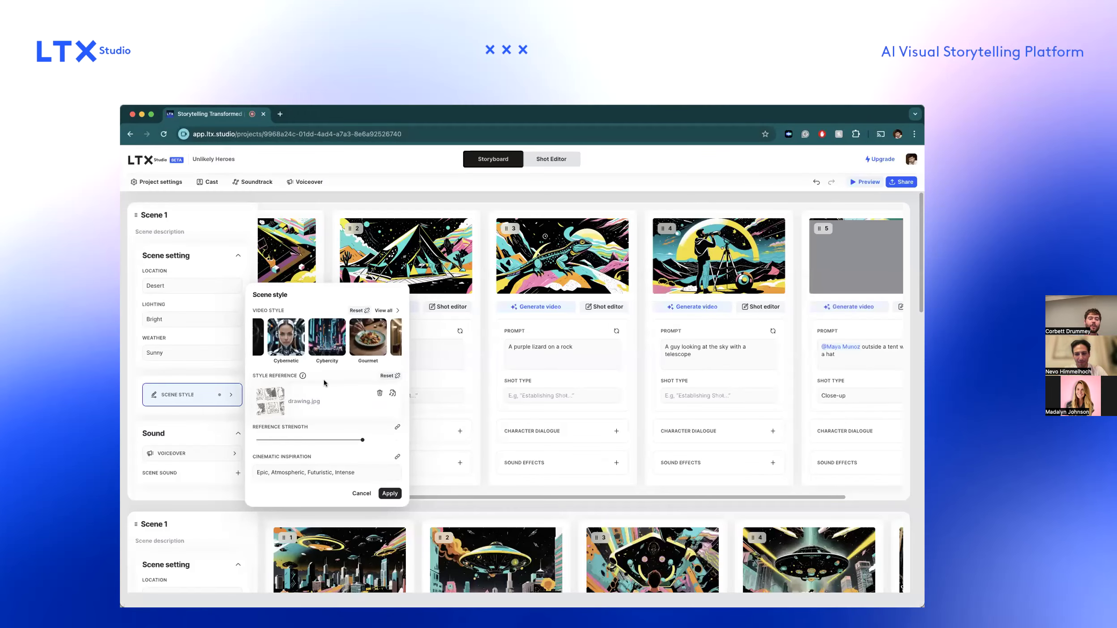
scroll(344, 345, "right", 10)
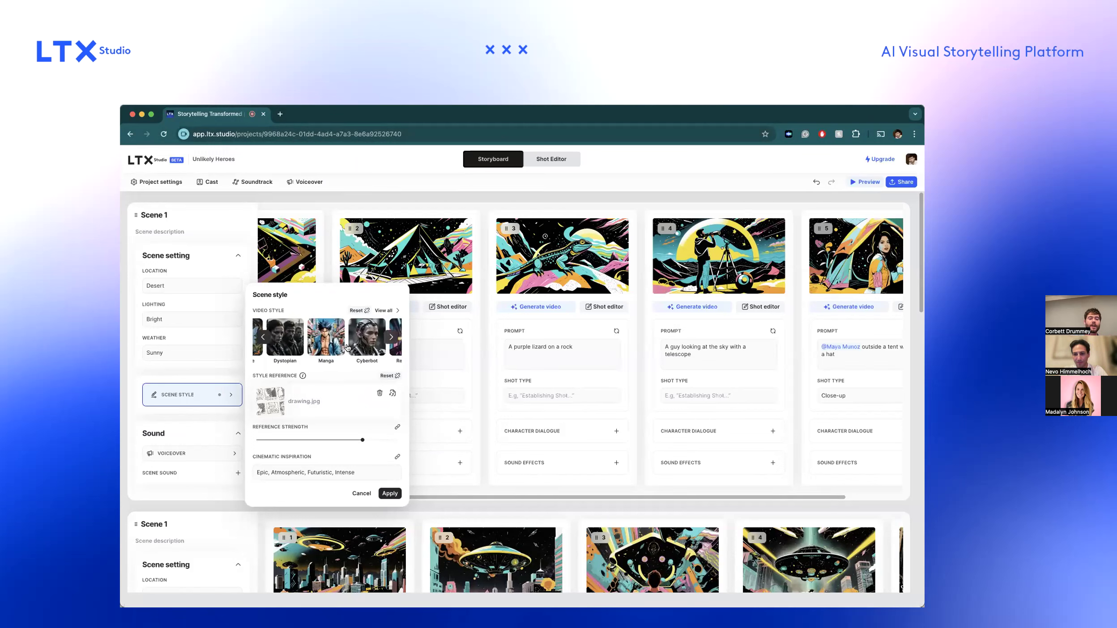
scroll(348, 348, "right", 10)
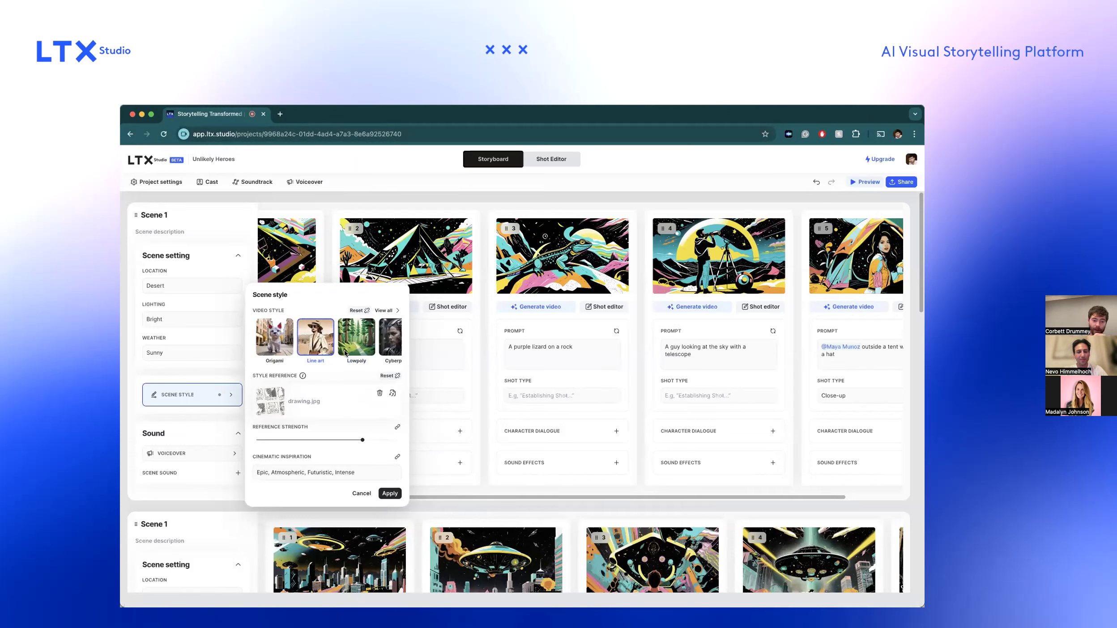
left_click(389, 492)
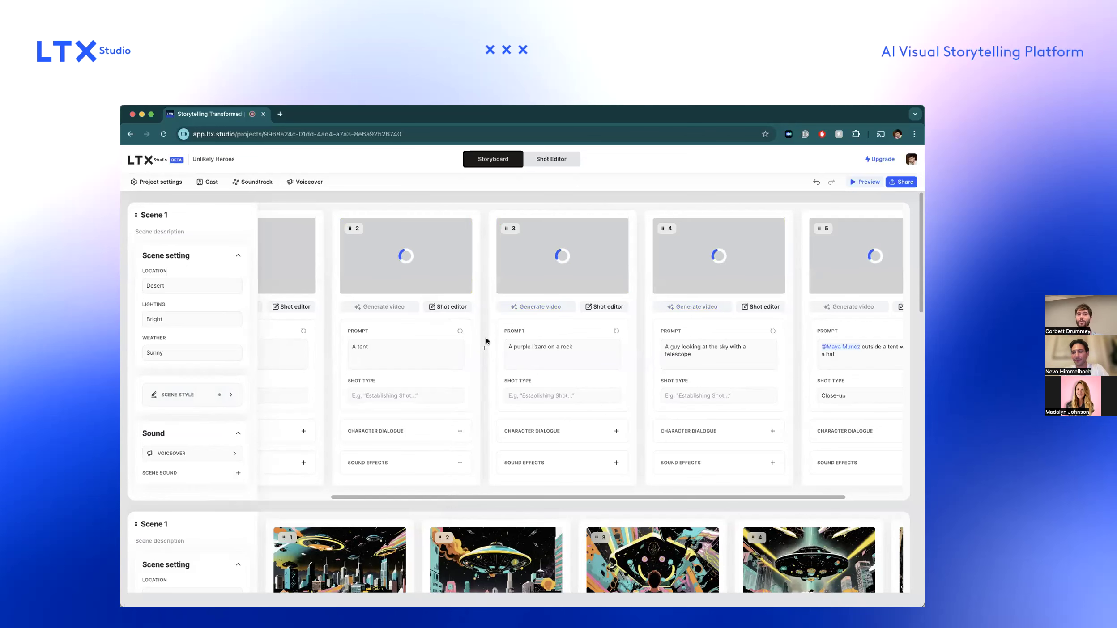
Examine the desert scene's regenerated shots and compare their style with the downtown Chicago scene below.
scroll(410, 333, "left", 3)
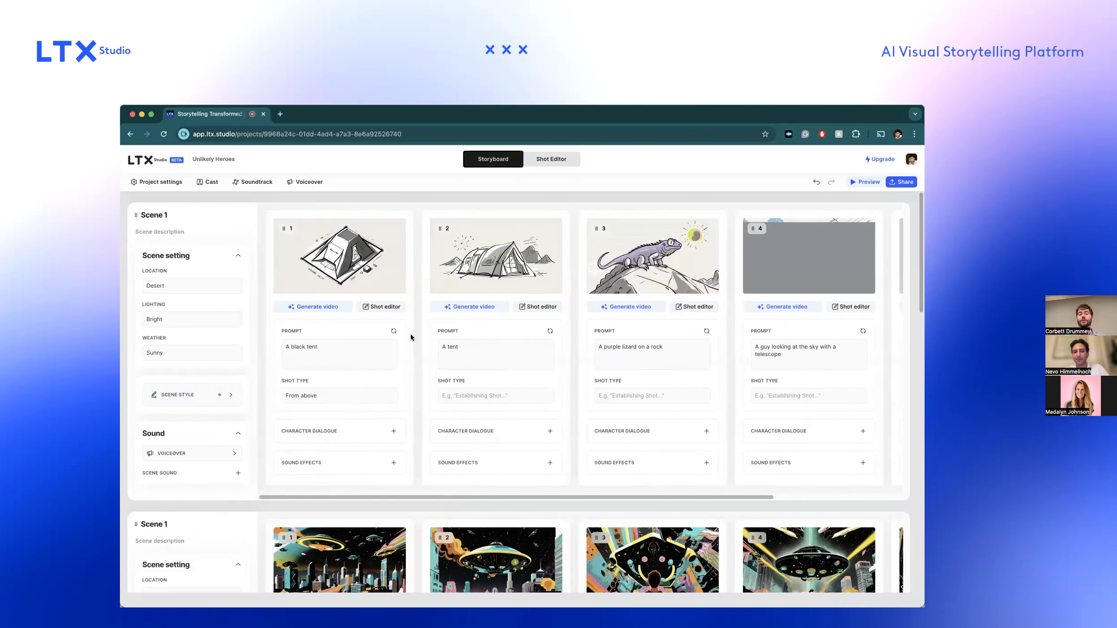
scroll(409, 333, "right", 3)
mouse_move(539, 243)
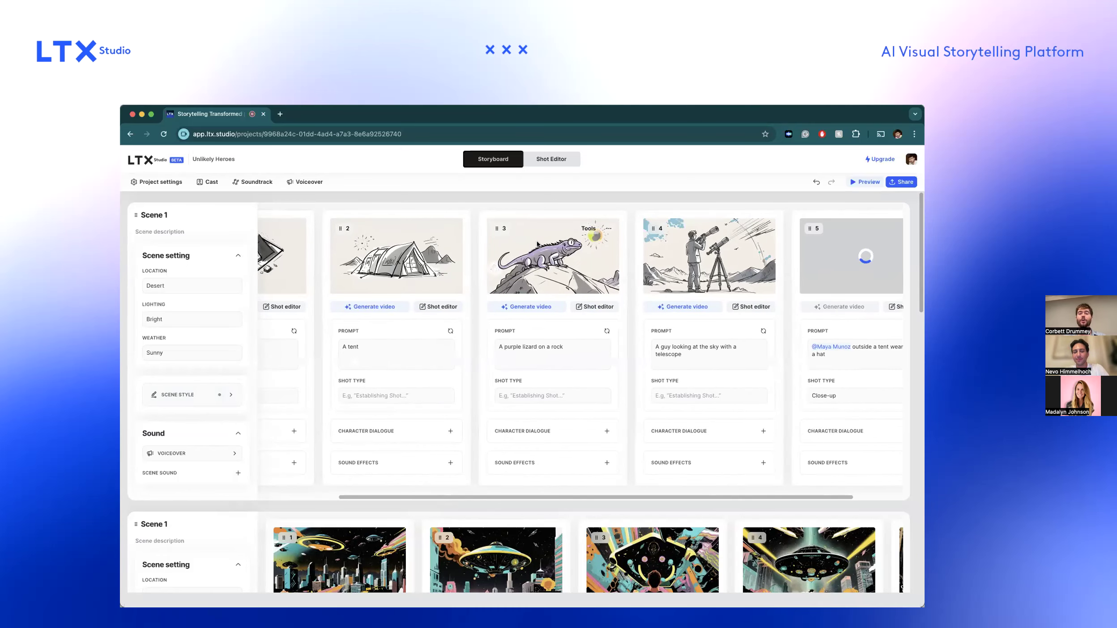
scroll(538, 245, "up", 2)
scroll(538, 245, "right", 1)
scroll(538, 244, "down", 4)
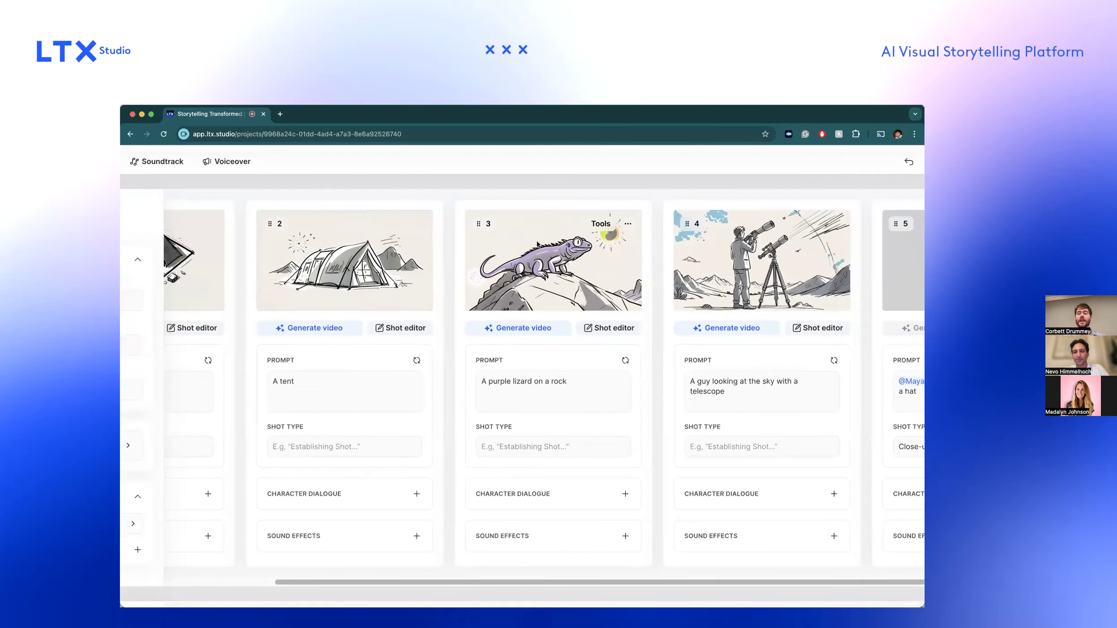
scroll(538, 245, "right", 2)
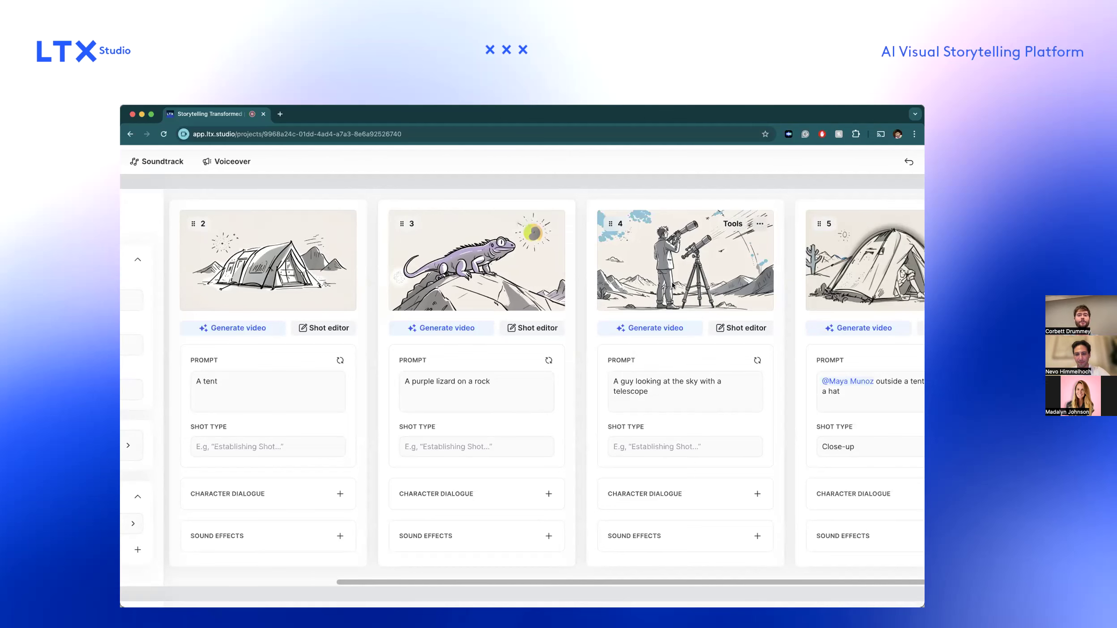
scroll(673, 285, "right", 3)
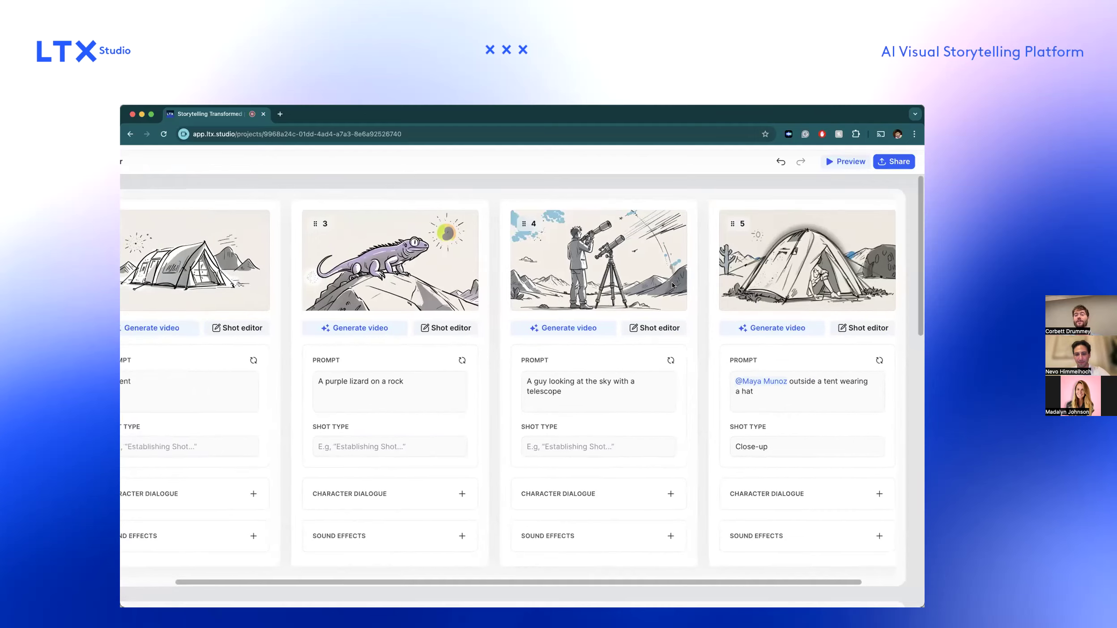
scroll(842, 262, "up", 5)
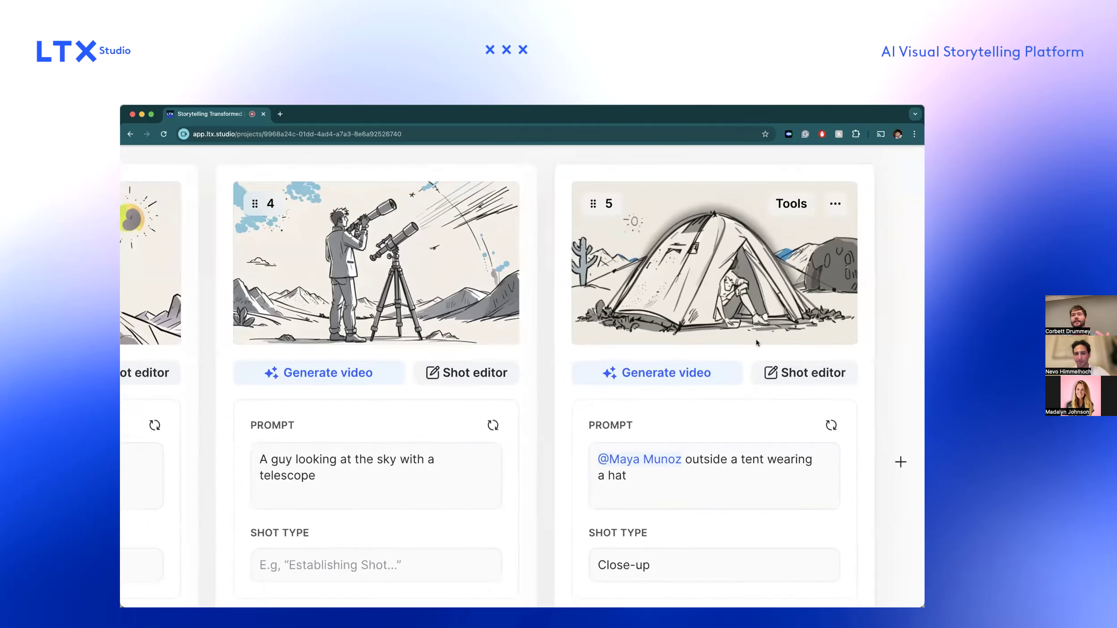
scroll(755, 339, "down", 5)
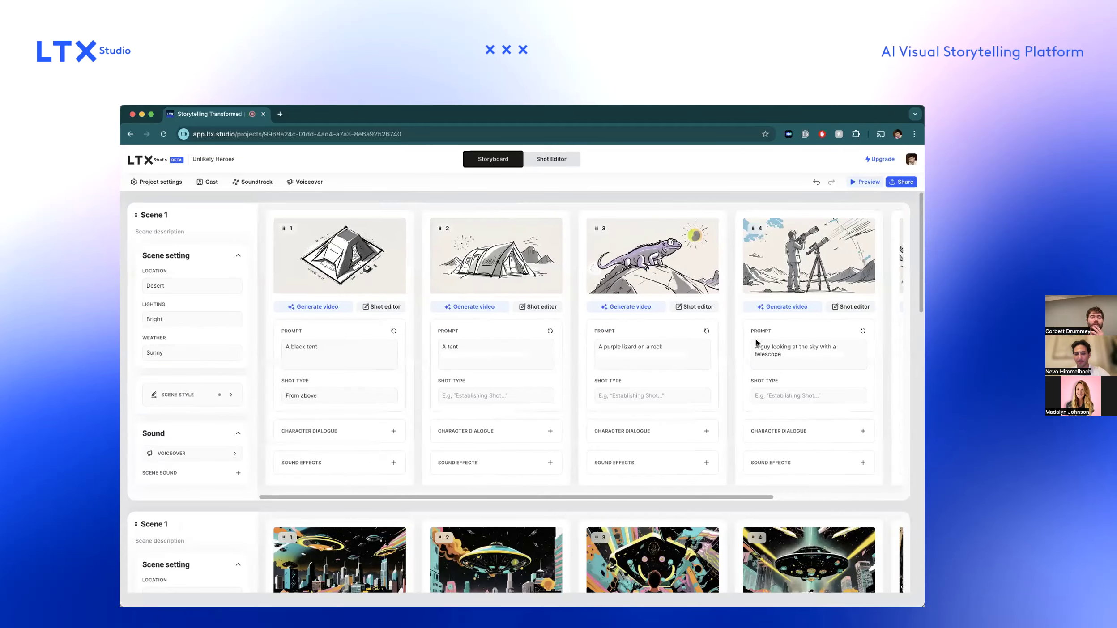
scroll(748, 412, "down", 3)
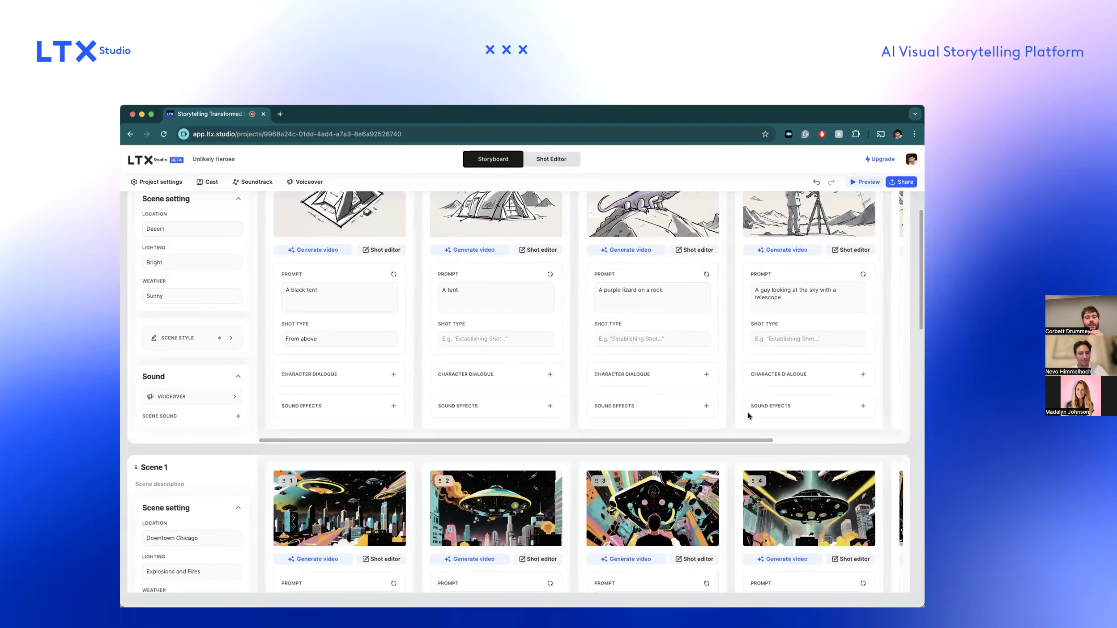
scroll(748, 416, "up", 2)
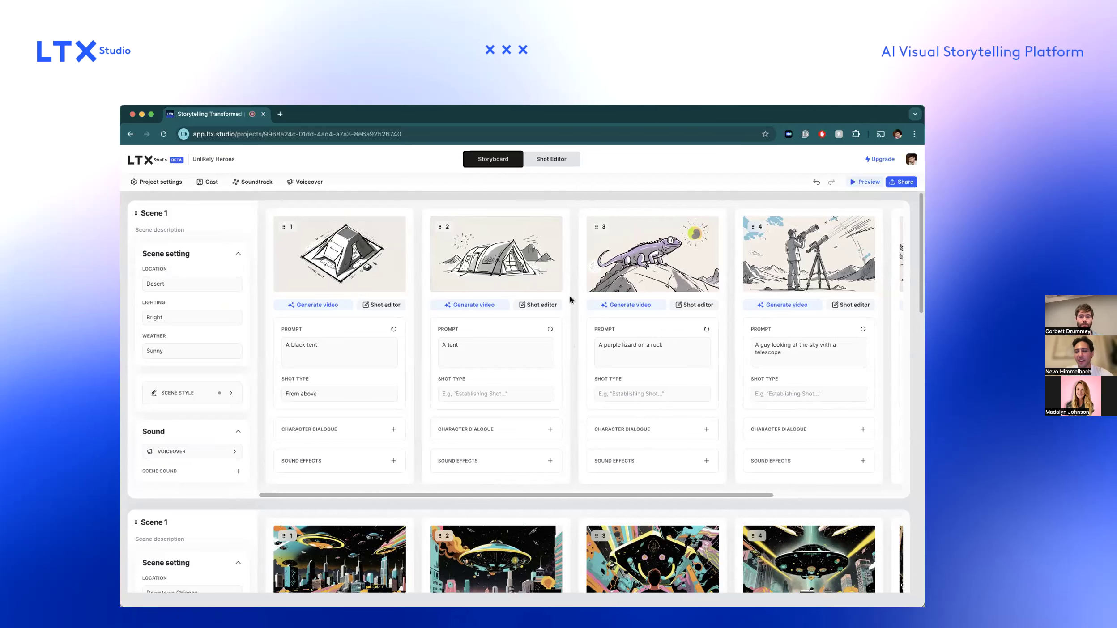
scroll(570, 299, "down", 3)
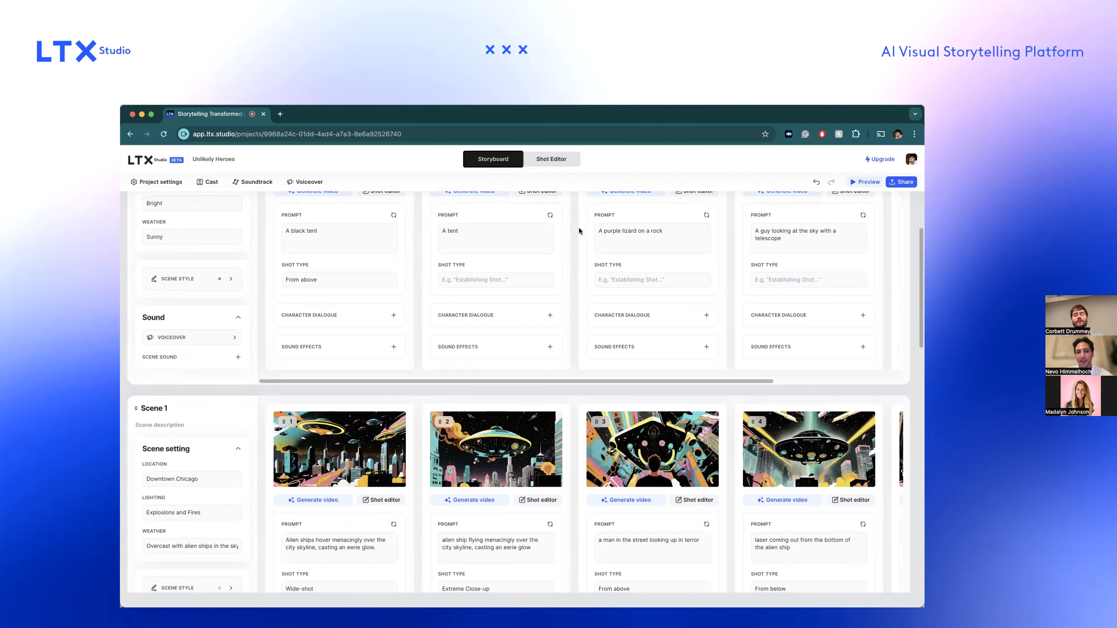
scroll(376, 240, "up", 3)
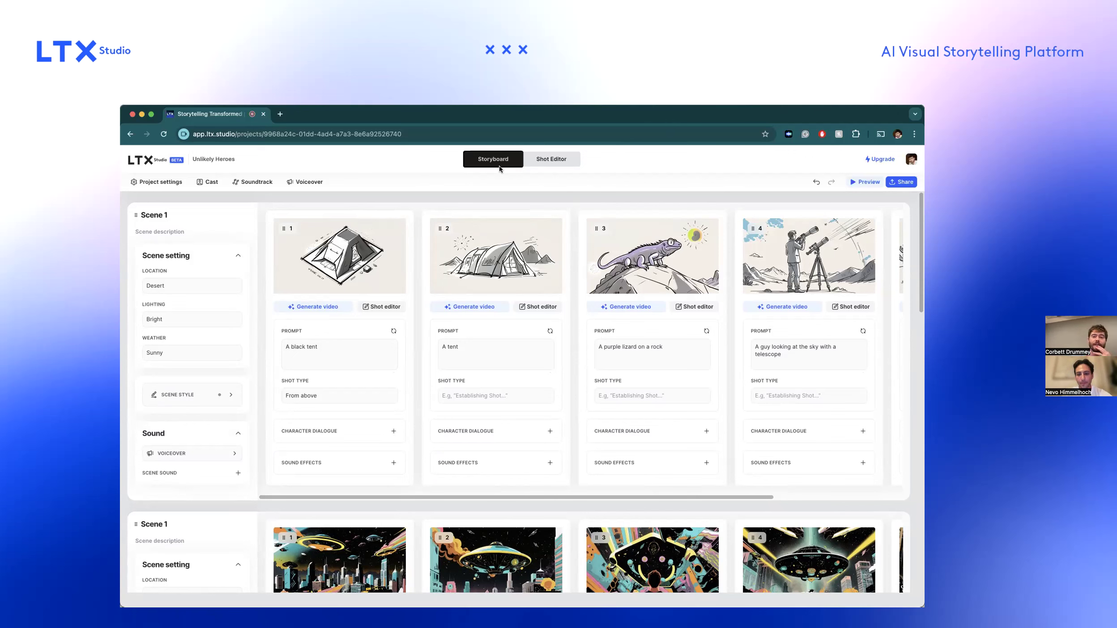
Remove the PATTERN_COPY.jpg style reference from the project settings and regenerate the affected shots.
left_click(542, 165)
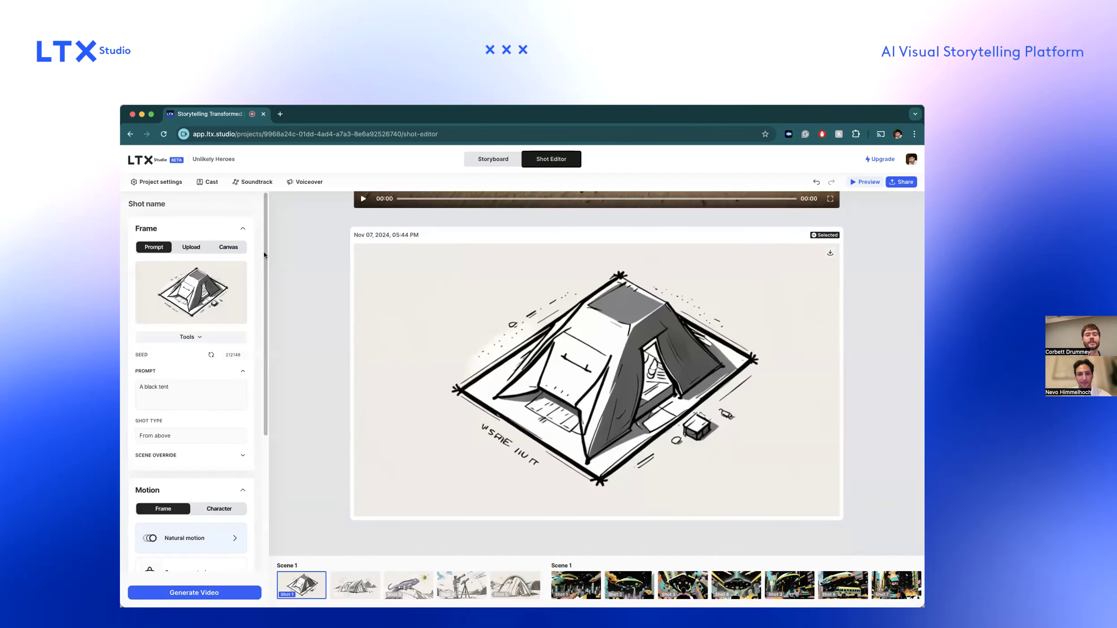
left_click(480, 156)
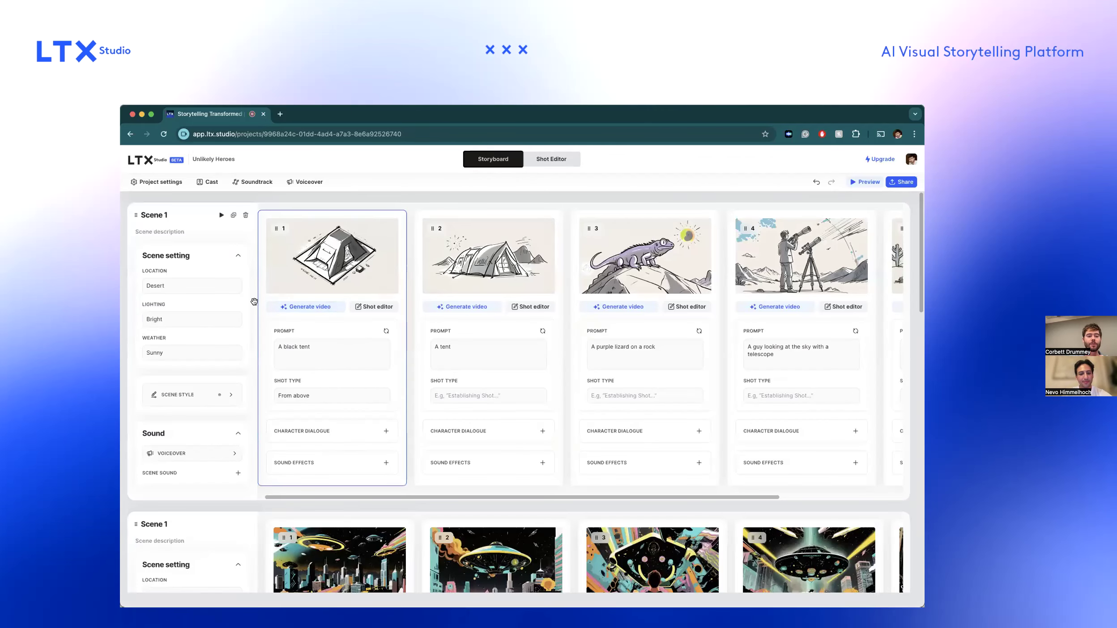
left_click(160, 182)
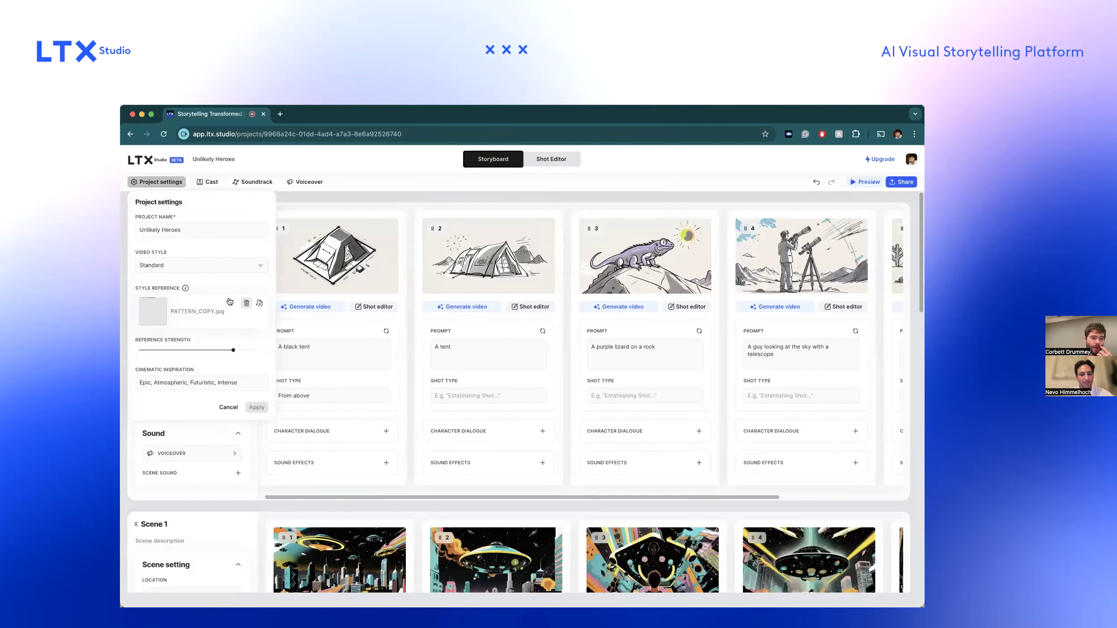
left_click(250, 308)
left_click(257, 406)
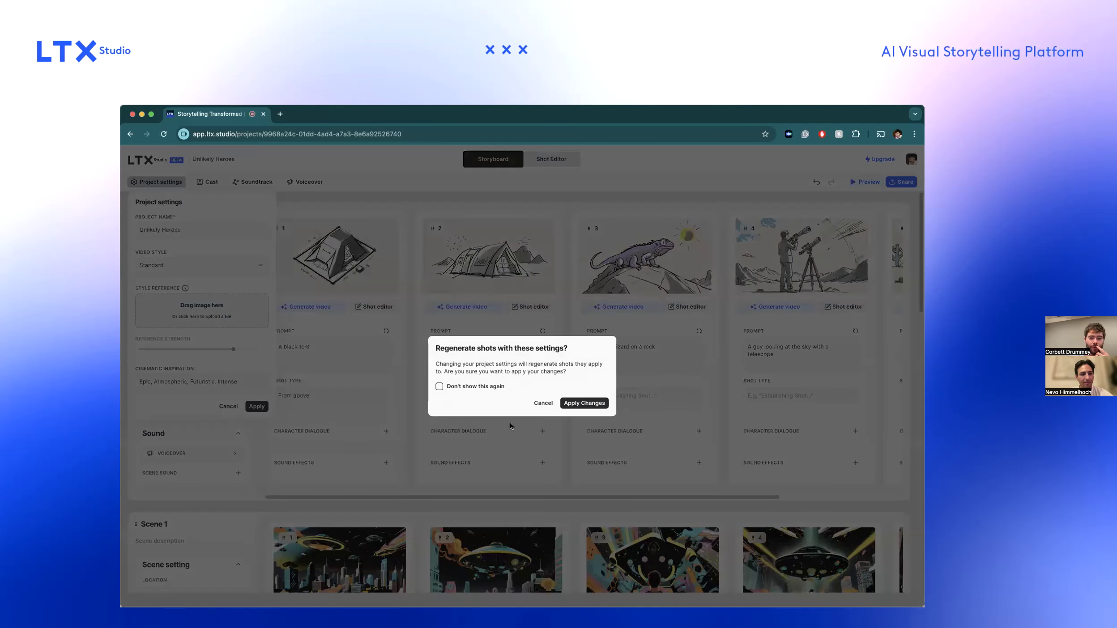
left_click(585, 403)
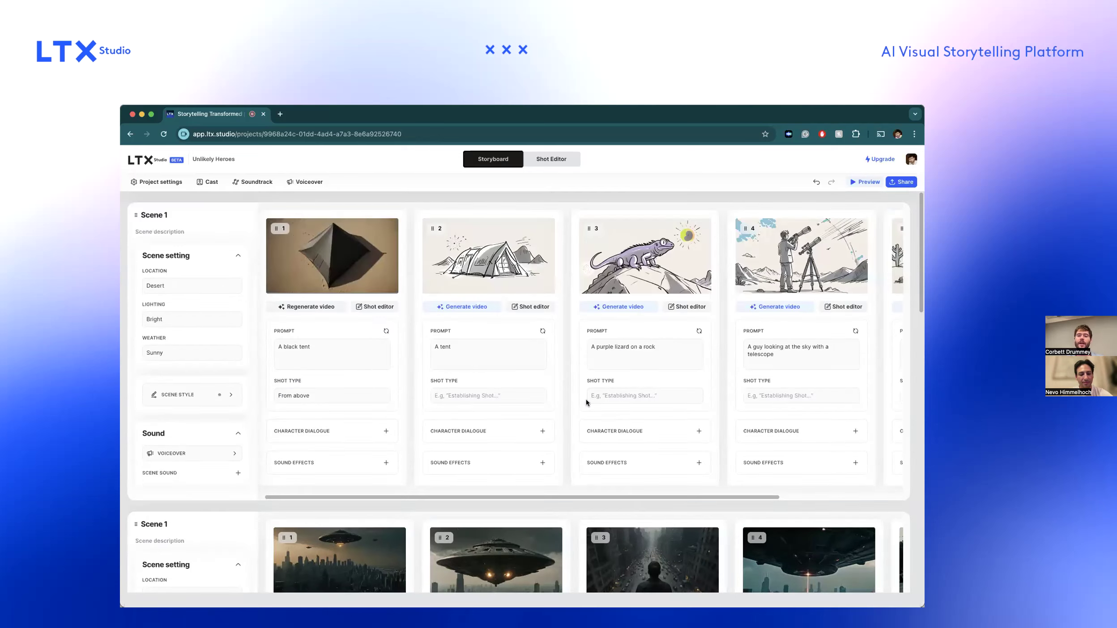
Review the regenerated shots down to Scene 2 and view the options for adding a shot there.
scroll(585, 399, "down", 15)
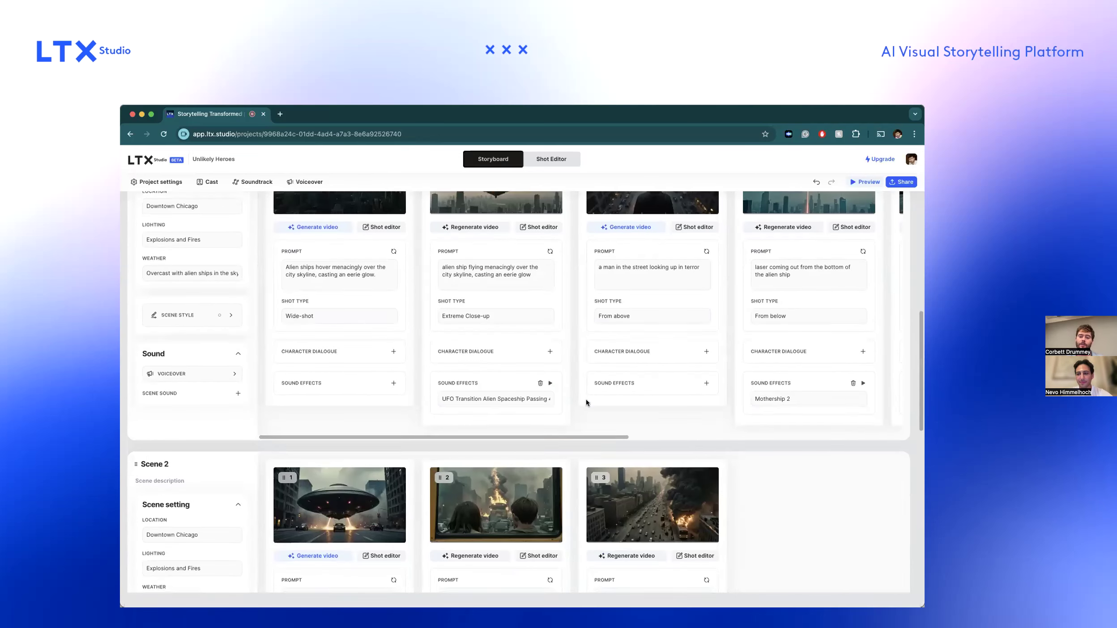
scroll(585, 398, "up", 6)
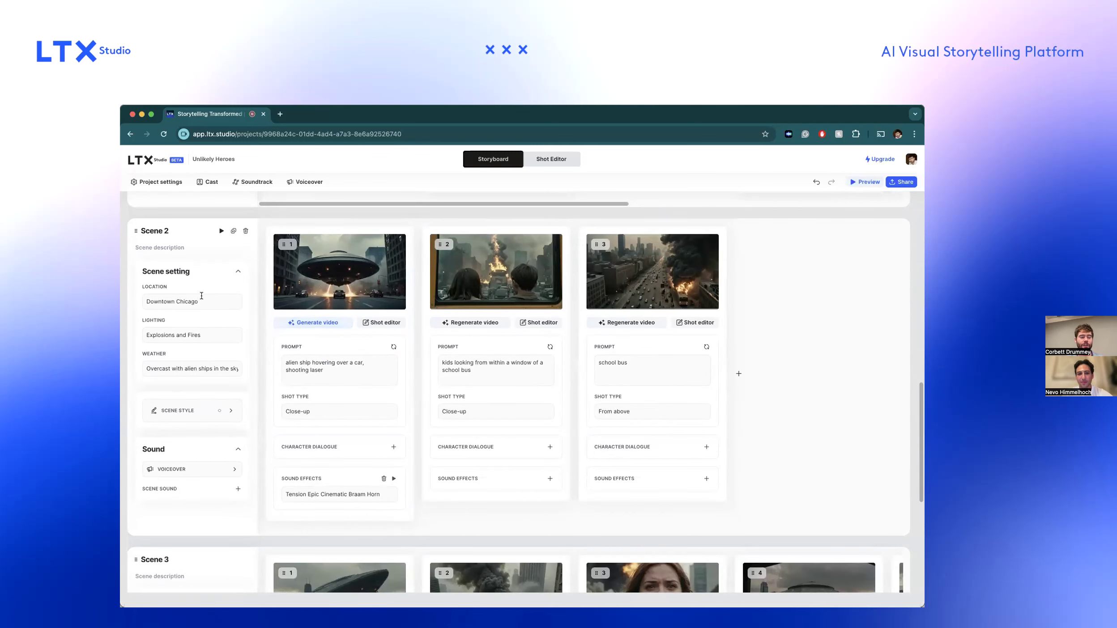
left_click(743, 373)
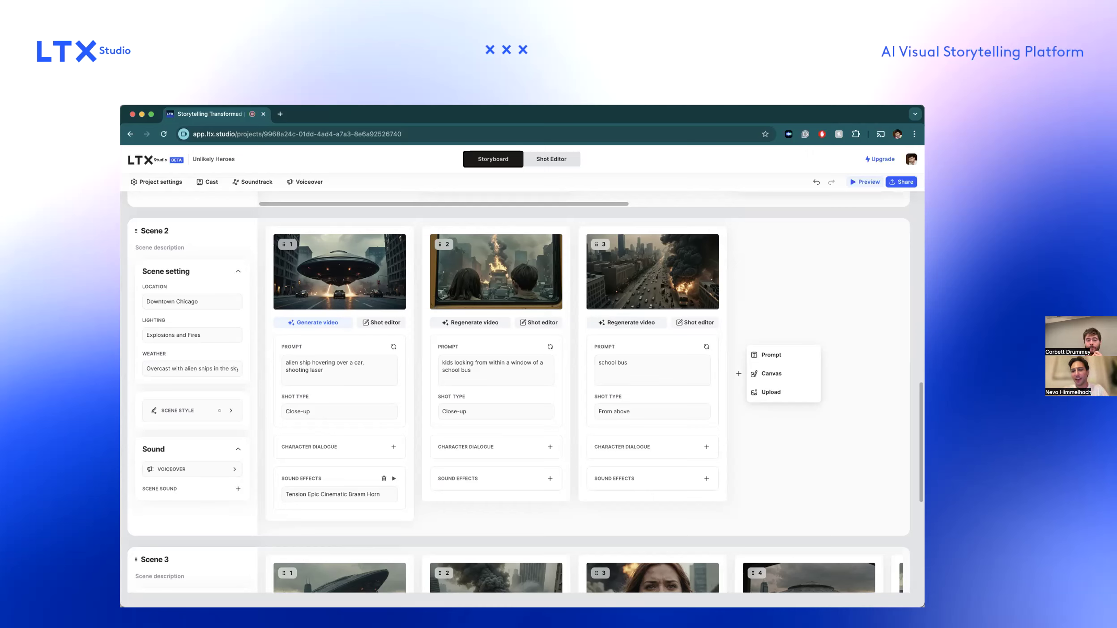
left_click(824, 259)
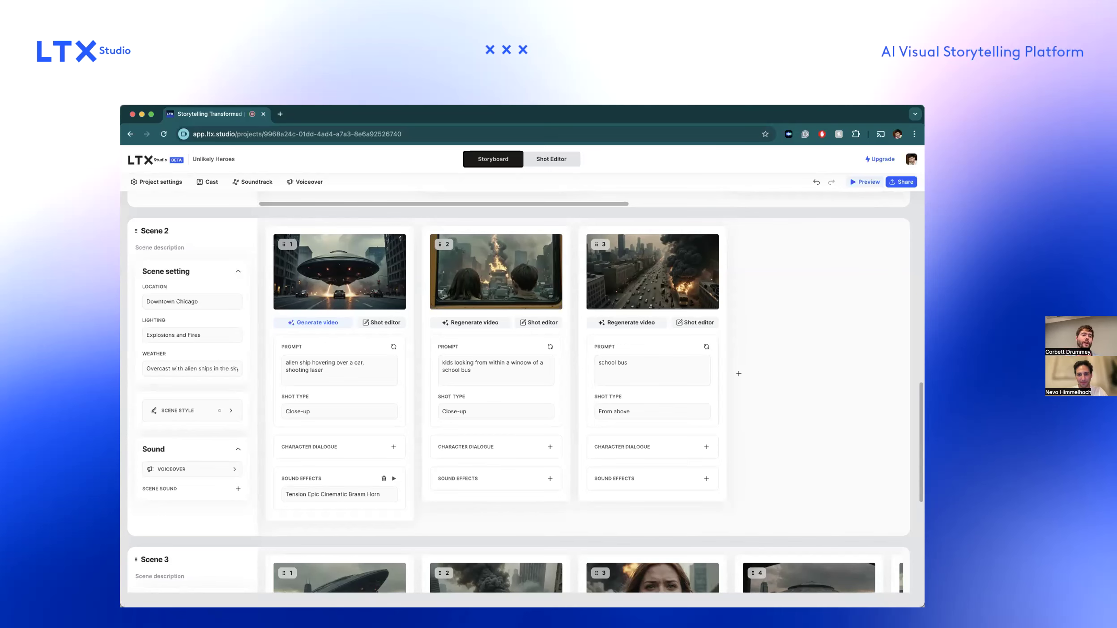
Return to the home page and open the project The Living Lures from the recent projects.
left_click(140, 161)
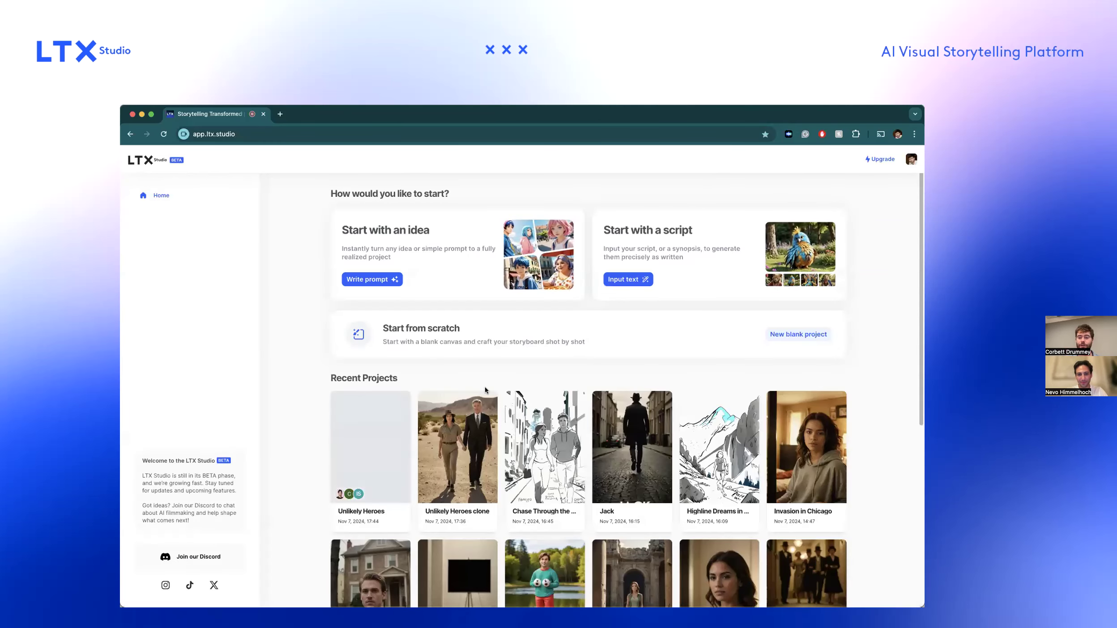
scroll(485, 389, "down", 5)
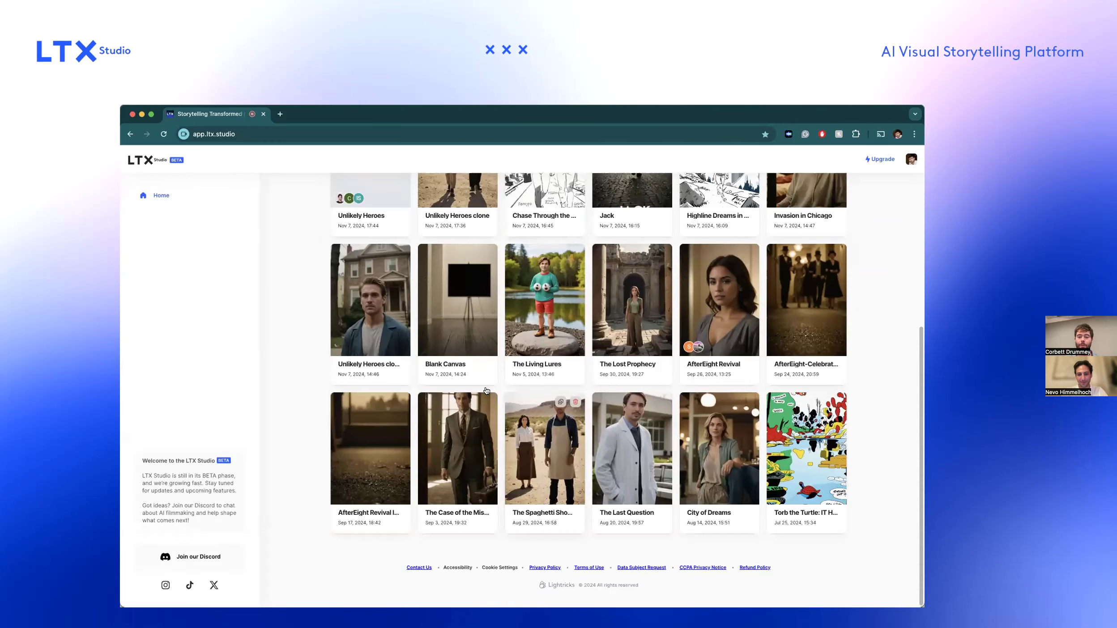
left_click(551, 313)
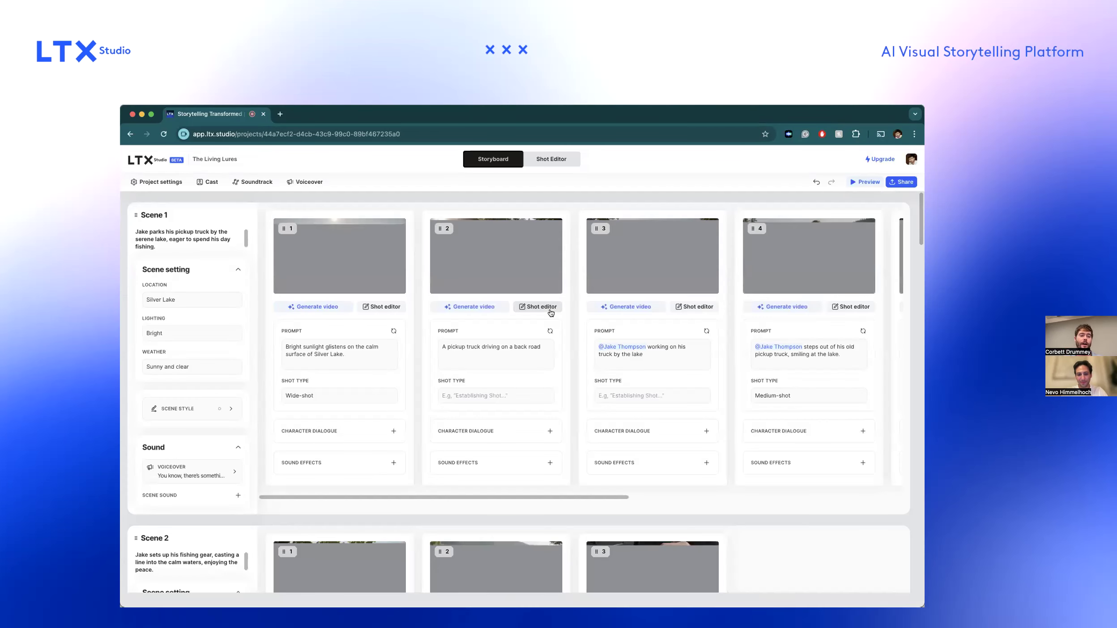
Look through the scenes of The Living Lures and insert a new blank scene directly after Scene 3.
scroll(567, 394, "down", 10)
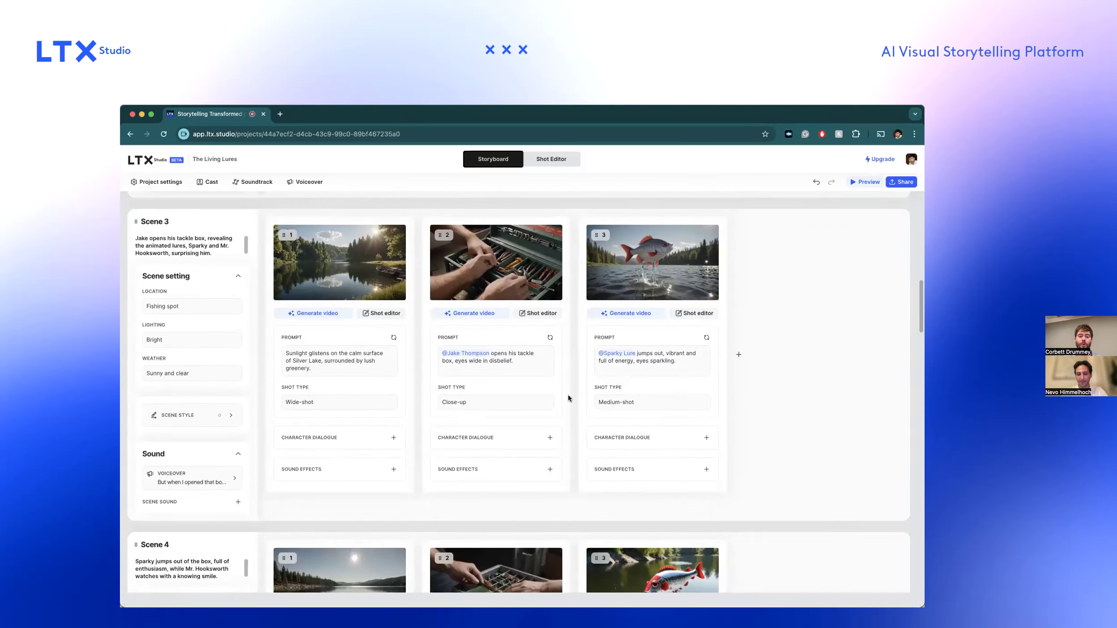
scroll(530, 312, "down", 2)
scroll(530, 311, "up", 2)
scroll(531, 311, "down", 3)
scroll(531, 312, "up", 2)
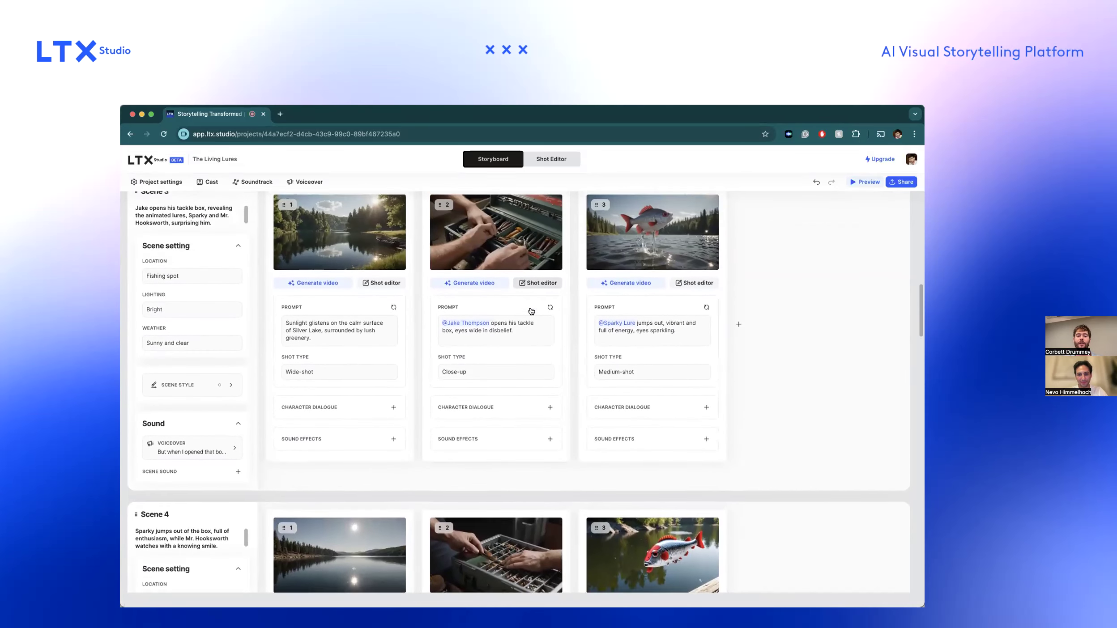
scroll(530, 312, "up", 1)
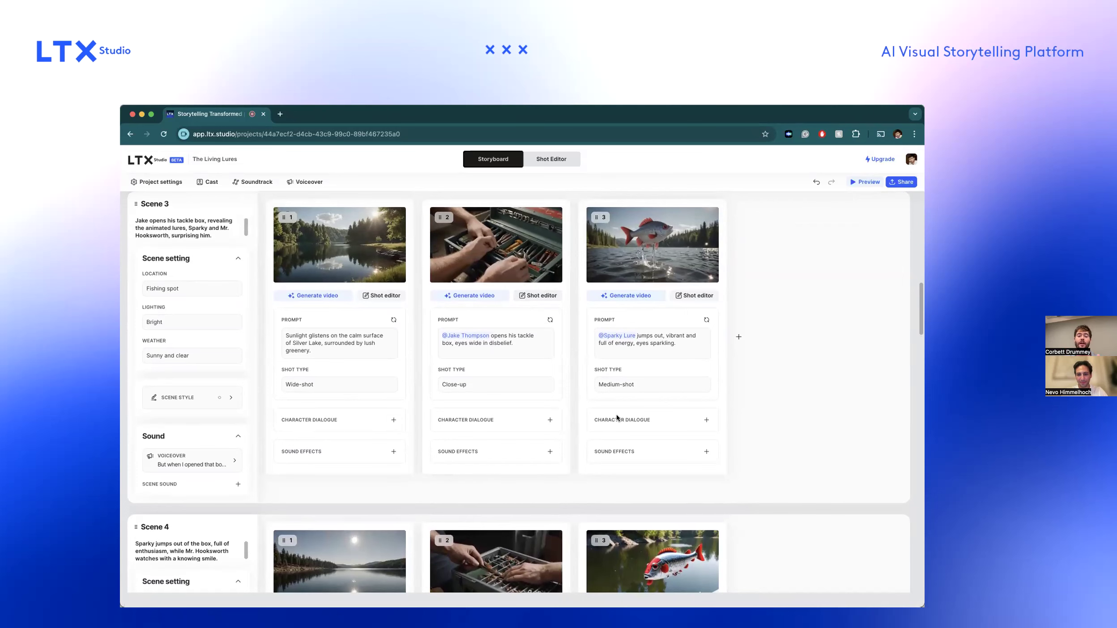
left_click(518, 508)
scroll(519, 447, "down", 2)
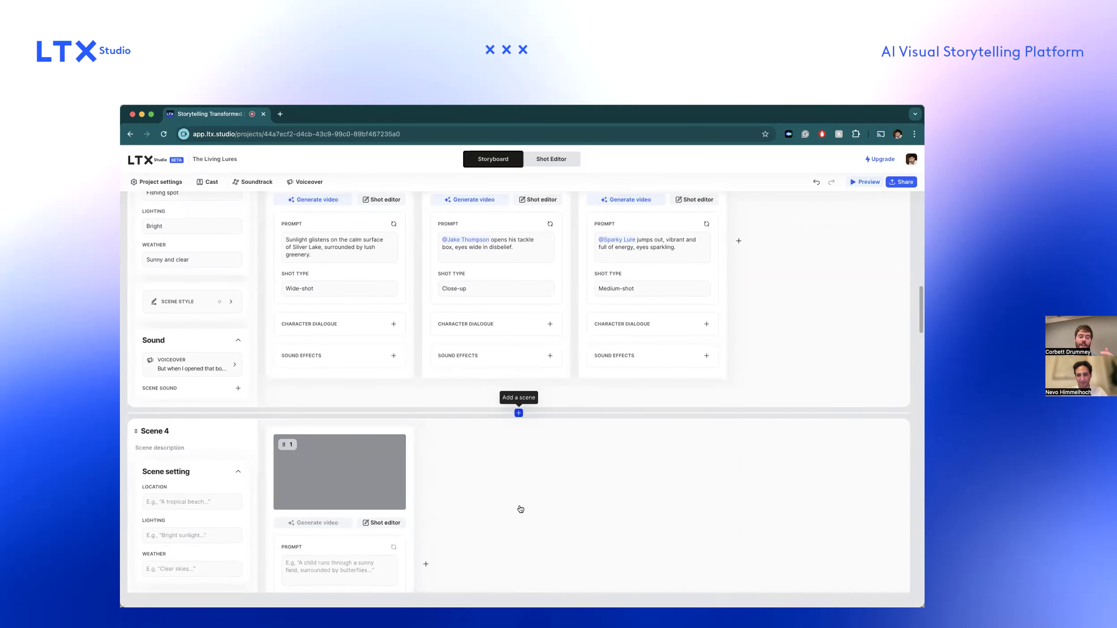
Examine the blank Scene 4, including its empty shot prompt, together with the neighbouring Scene 3.
scroll(519, 493, "up", 3)
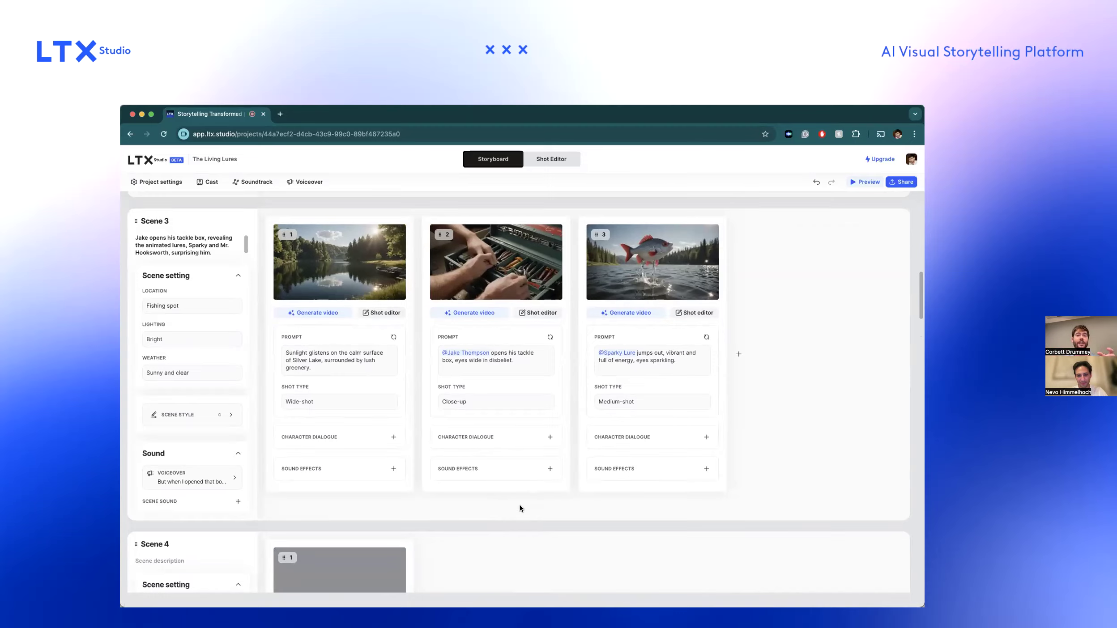
scroll(519, 504, "down", 5)
left_click(344, 449)
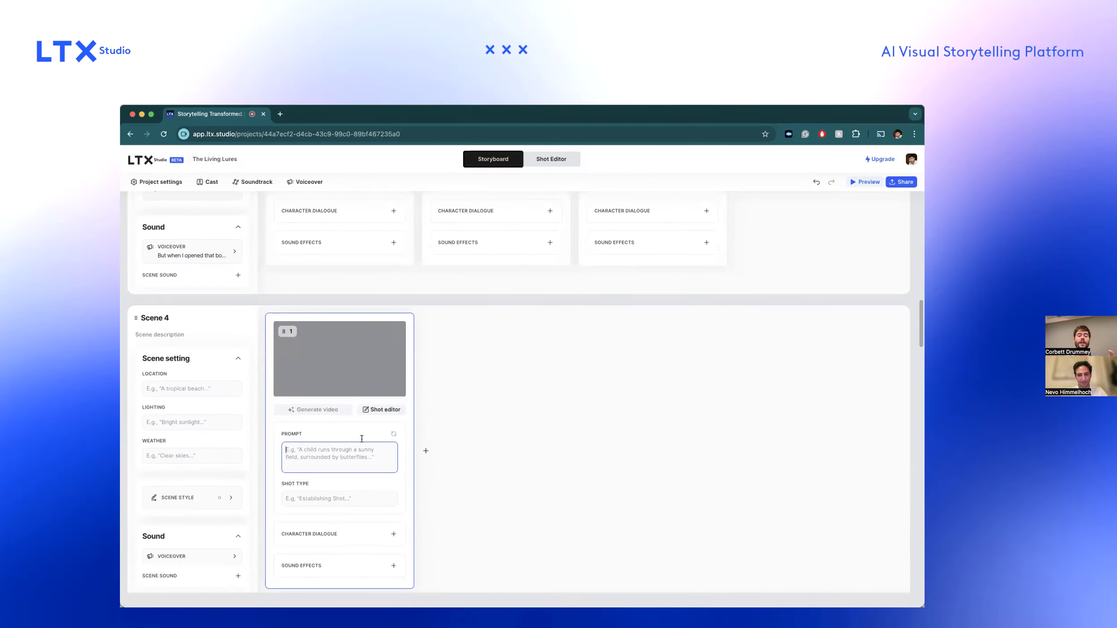
scroll(541, 347, "up", 4)
scroll(542, 347, "down", 6)
scroll(542, 347, "up", 2)
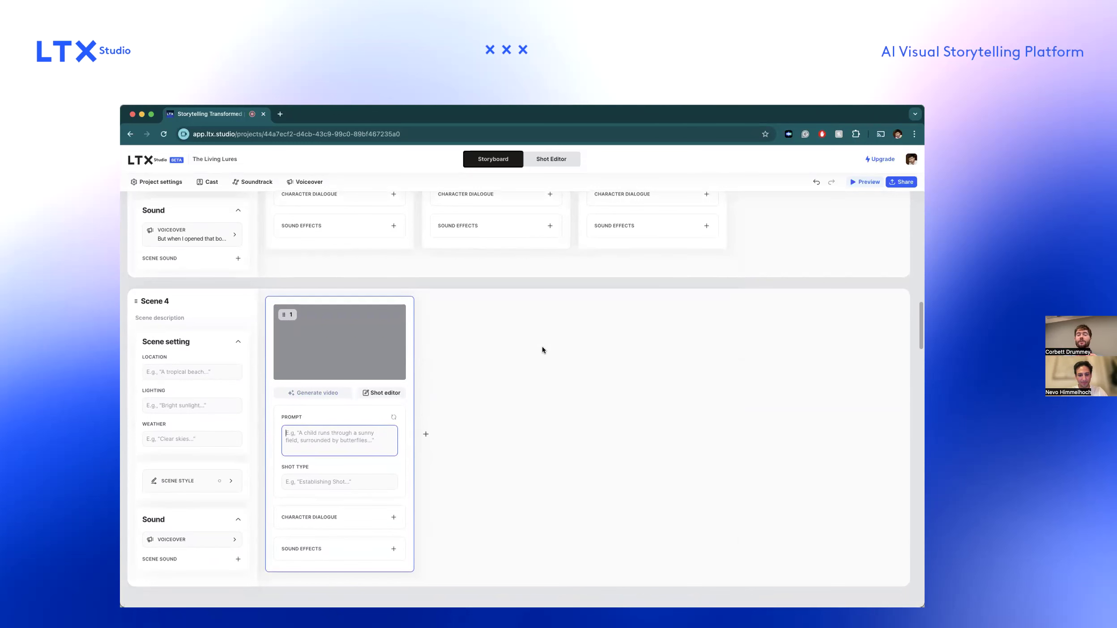
scroll(543, 346, "up", 6)
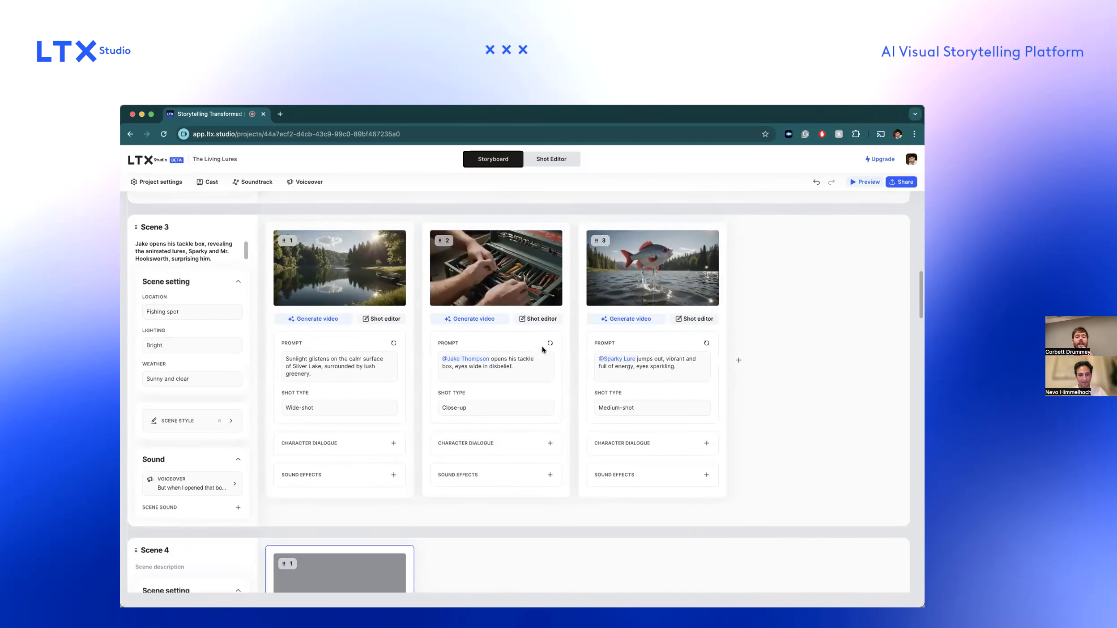
left_click(158, 181)
left_click(181, 264)
left_click(181, 263)
left_click(756, 335)
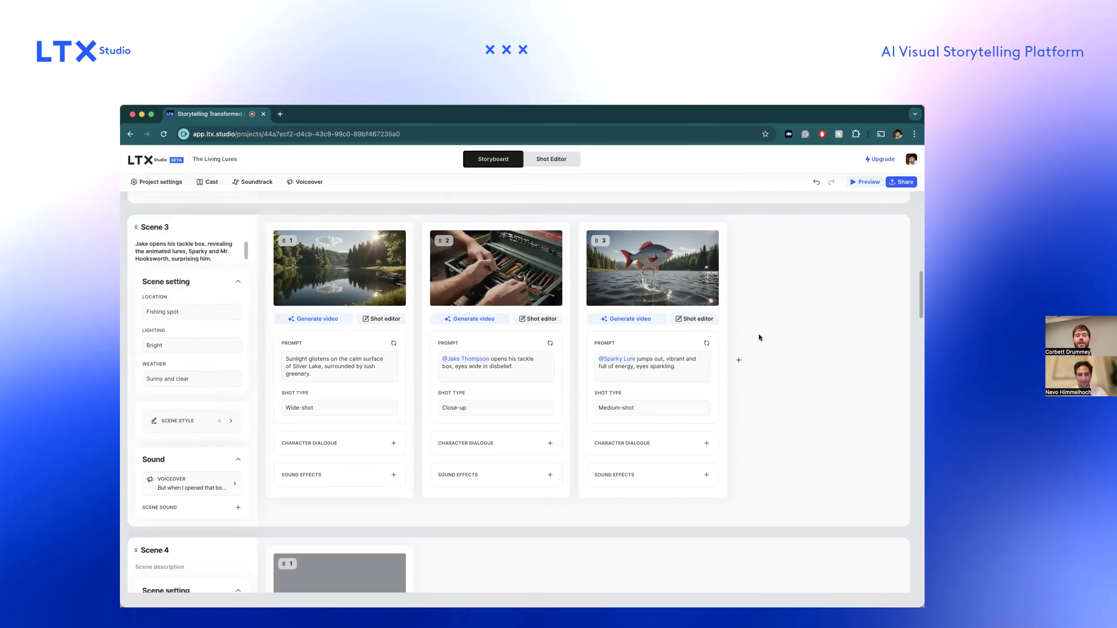
Apply the Craft clay video style to Scene 6 of The Living Lures so its shots regenerate.
scroll(758, 335, "up", 9)
scroll(759, 343, "down", 20)
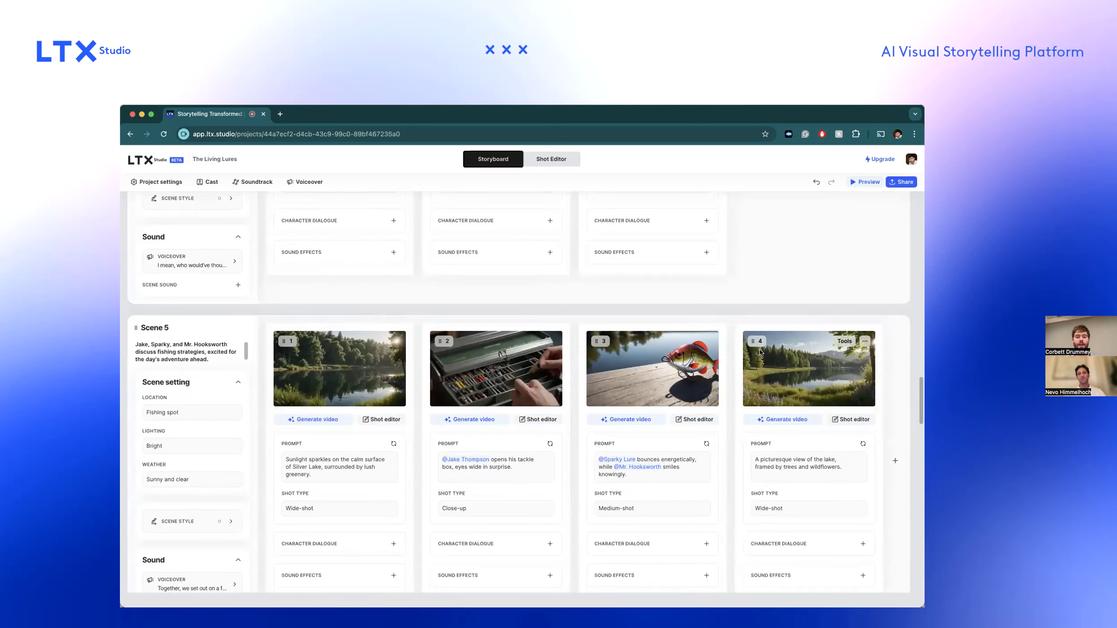
scroll(759, 352, "down", 2)
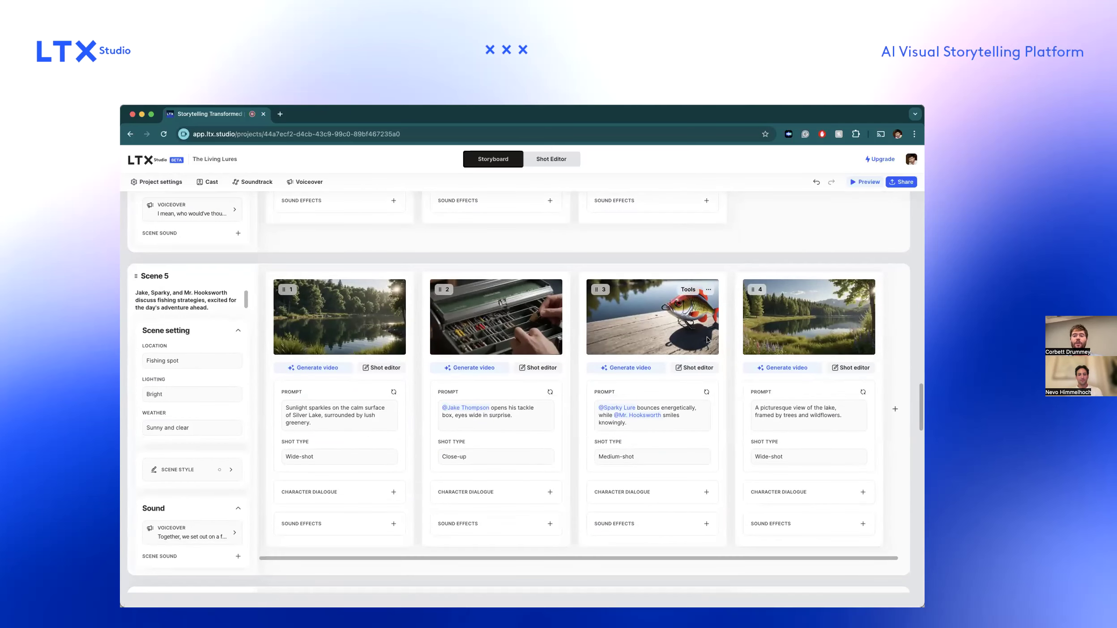
scroll(707, 340, "down", 14)
scroll(706, 340, "up", 7)
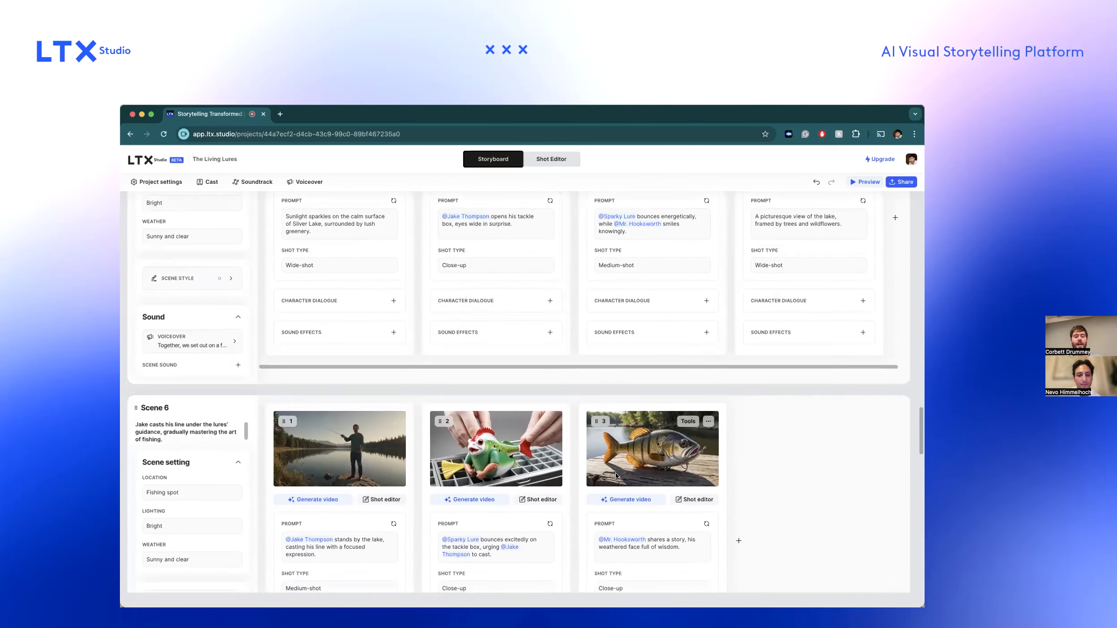
scroll(616, 476, "down", 7)
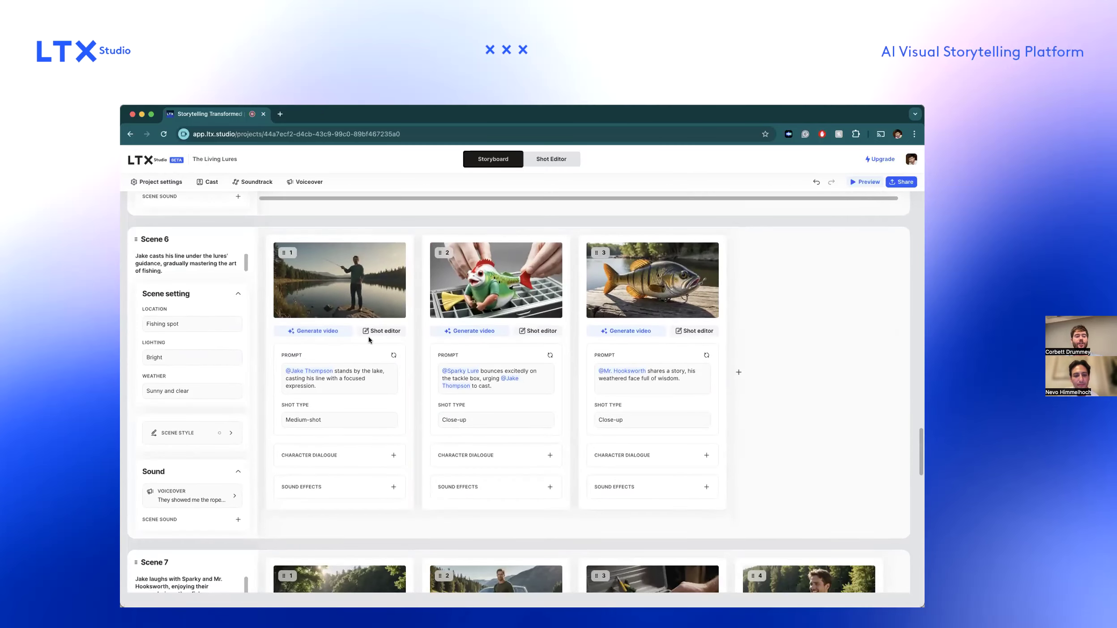
left_click(231, 435)
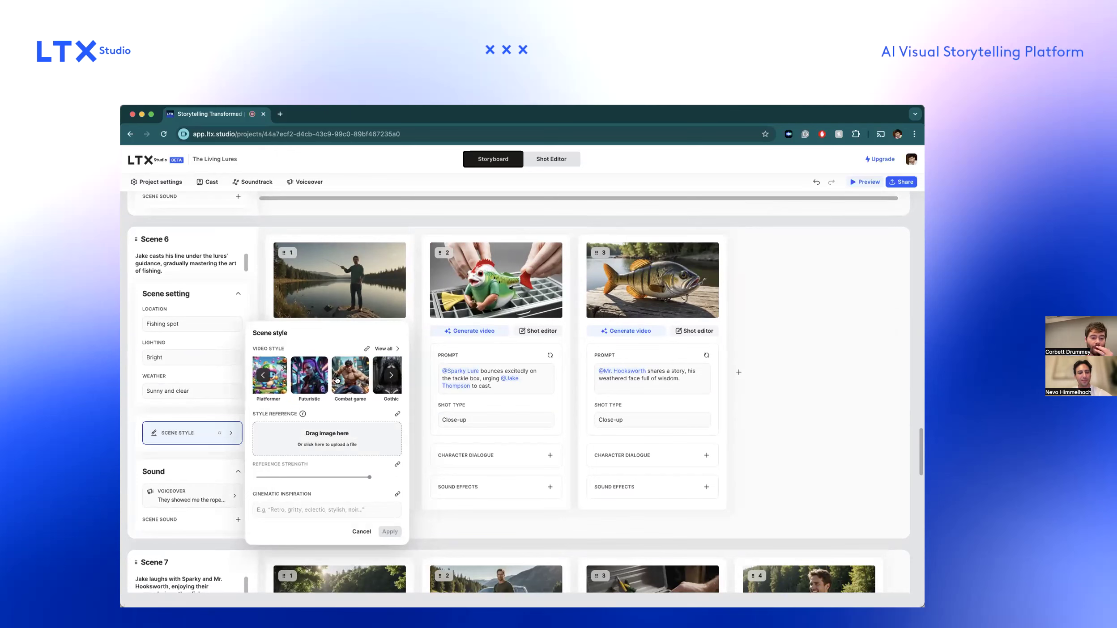
left_click(383, 348)
scroll(352, 406, "down", 3)
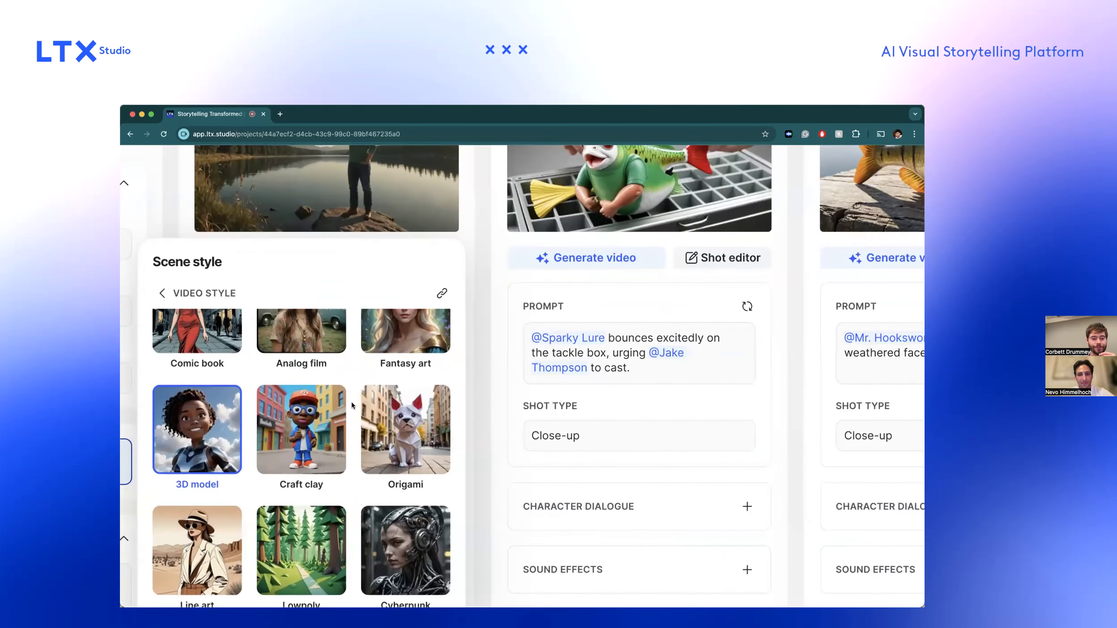
scroll(334, 423, "down", 2)
left_click(333, 426)
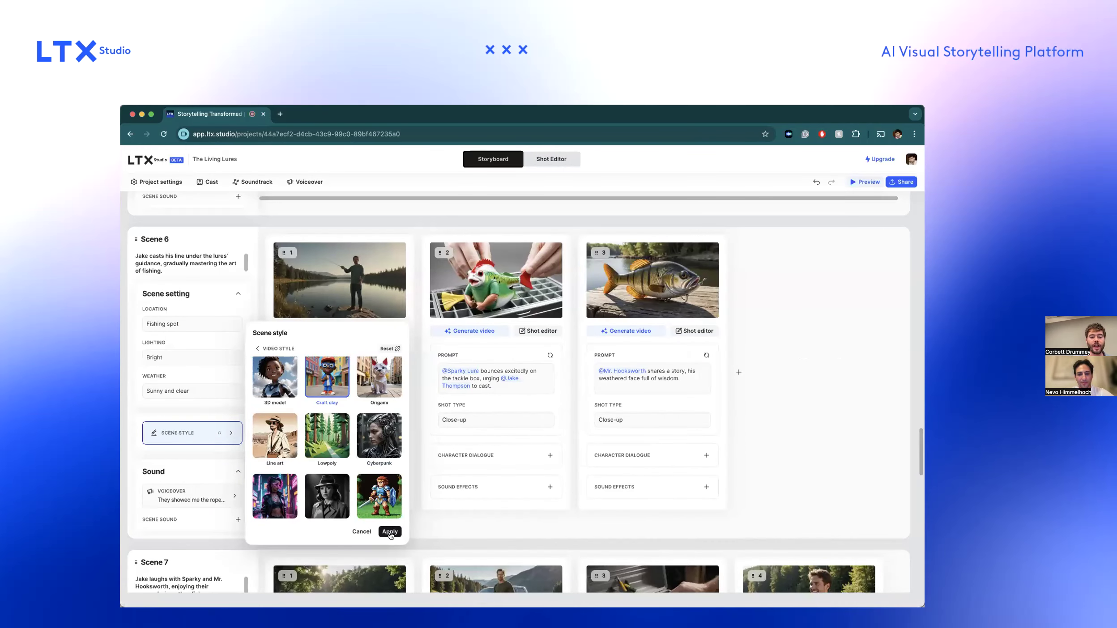
left_click(390, 530)
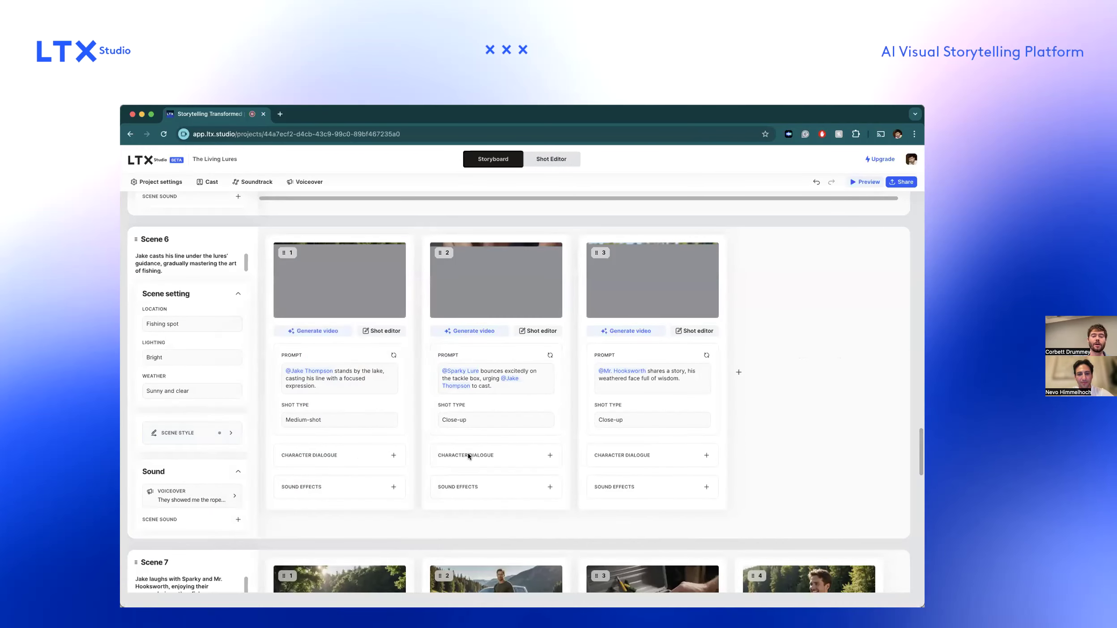
mouse_move(694, 305)
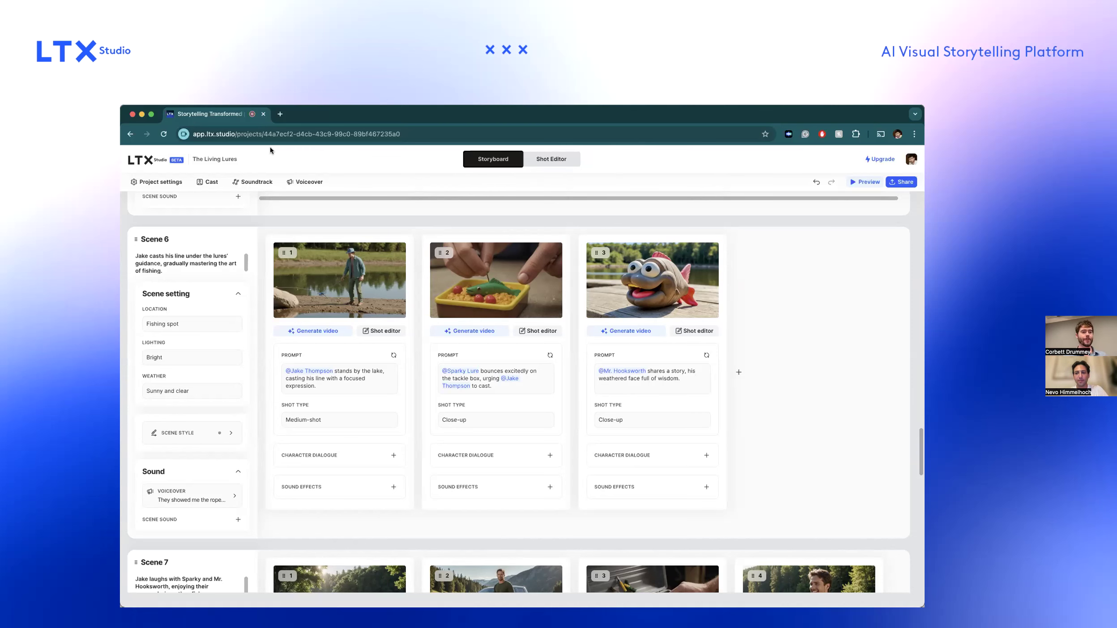
Return to the home page, open the project Unlikely Heroes and go to its Scene 2.
left_click(139, 160)
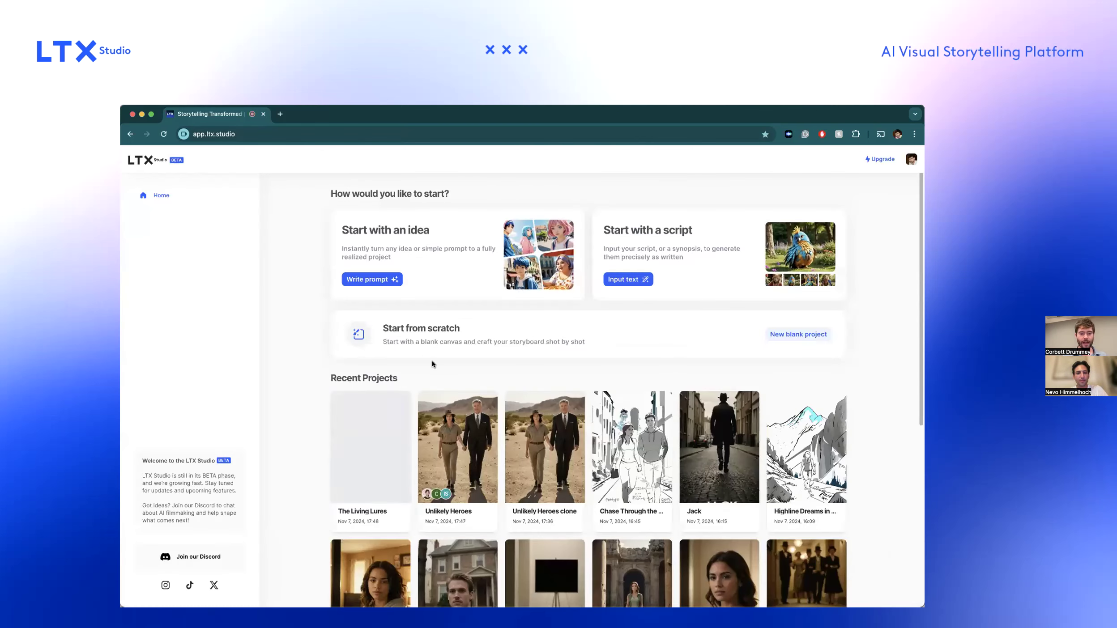
left_click(450, 412)
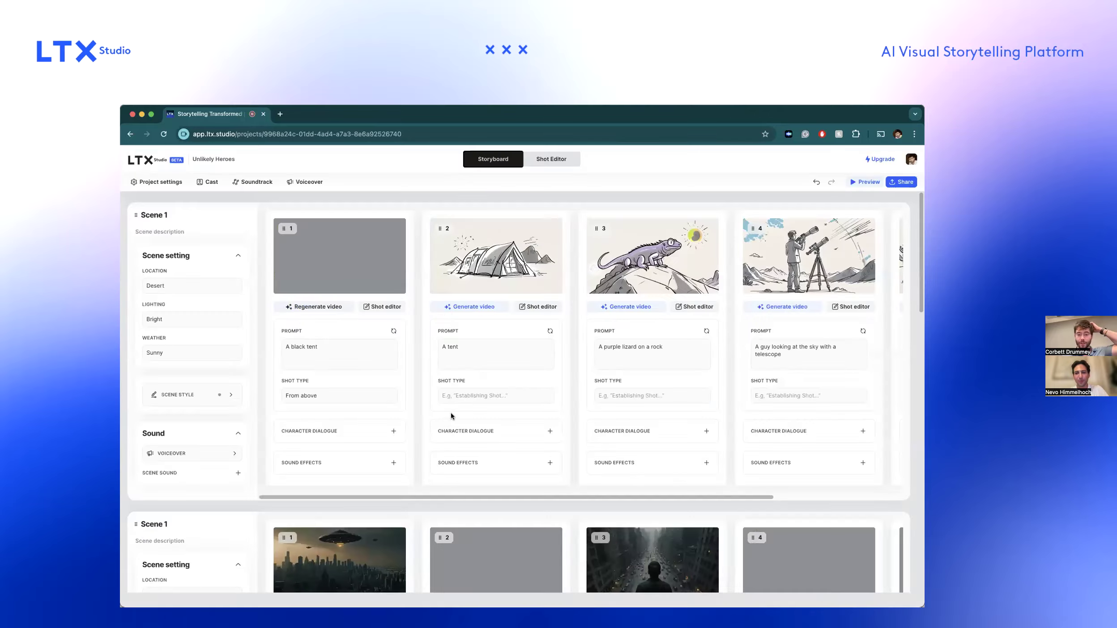
scroll(464, 422, "down", 5)
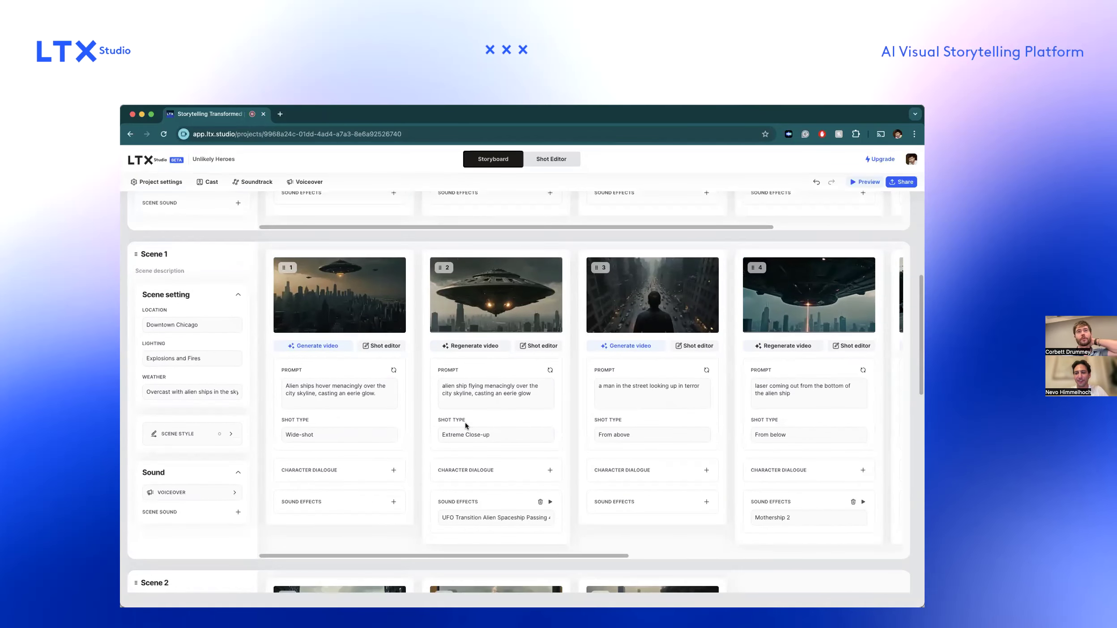
scroll(464, 422, "right", 10)
scroll(778, 396, "down", 8)
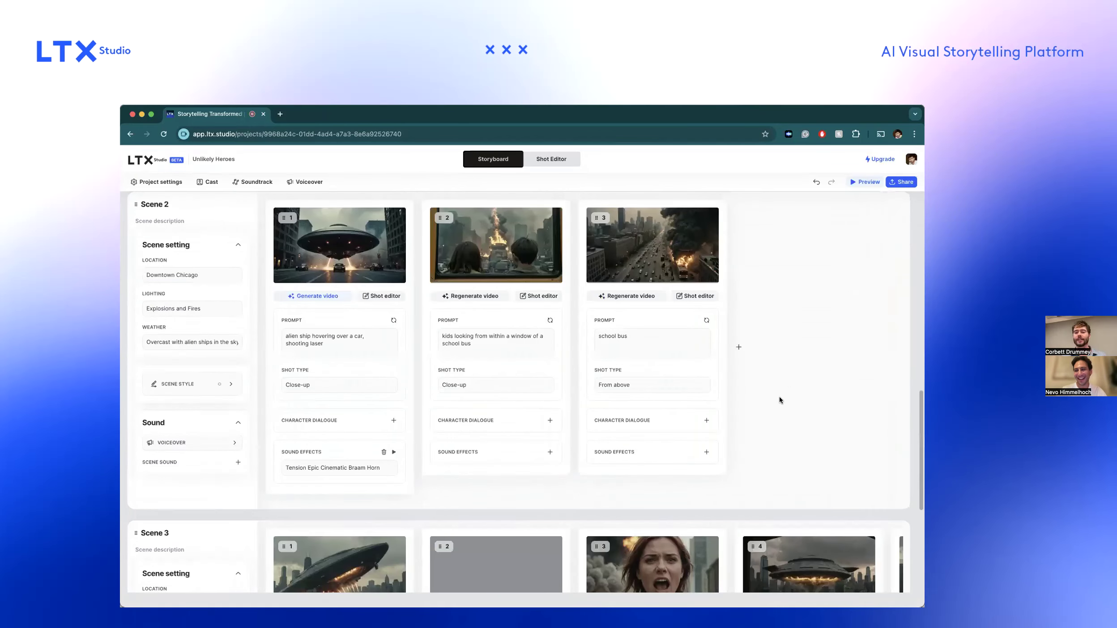
Start a canvas shot at the end of Scene 2 and sketch a large rectangle filled with crossing horizontal and vertical lines.
left_click(739, 378)
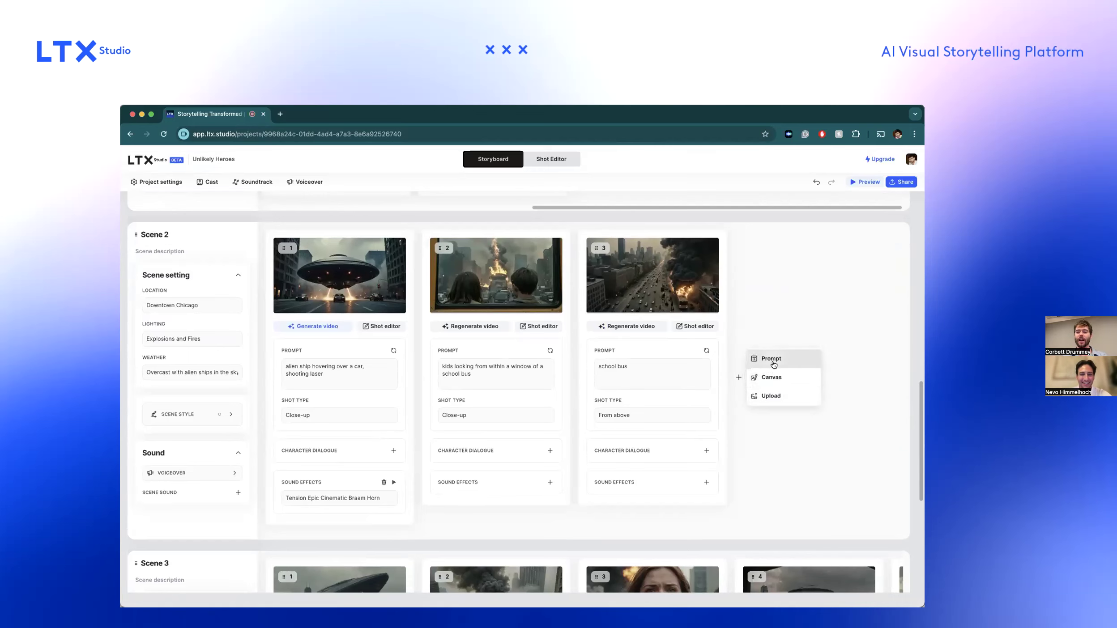
left_click(773, 378)
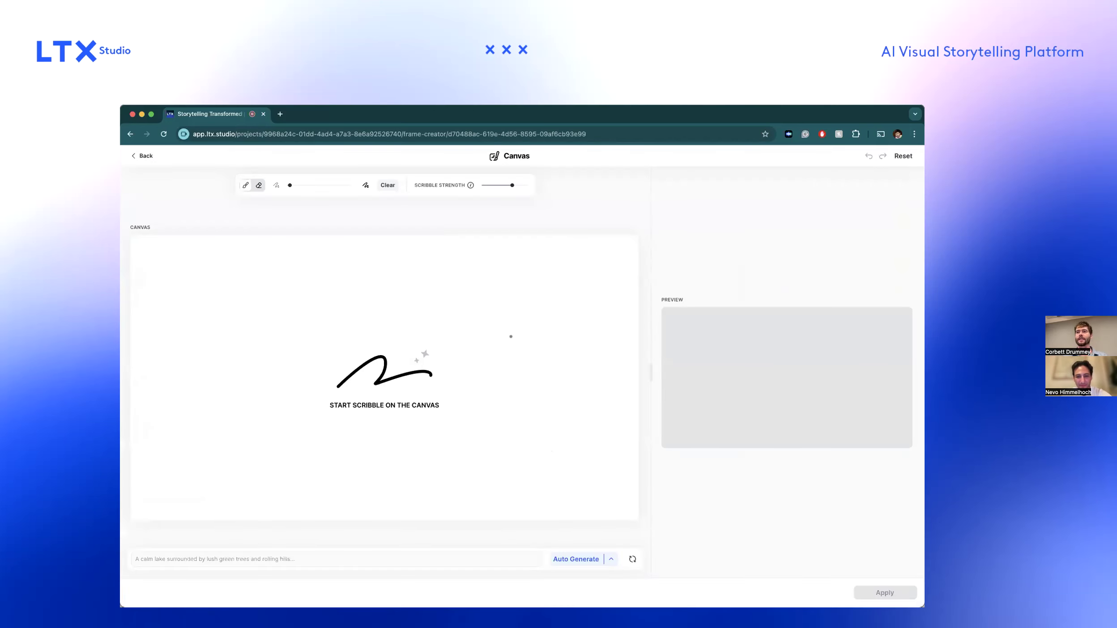
left_click_drag(164, 264, 165, 432)
mouse_move(167, 260)
left_mouse_down()
mouse_move(428, 246)
mouse_move(499, 259)
mouse_move(492, 417)
mouse_move(469, 427)
mouse_move(169, 433)
mouse_move(351, 396)
mouse_move(480, 397)
left_mouse_up()
left_click_drag(171, 368, 468, 368)
left_click_drag(175, 331, 482, 339)
left_click_drag(163, 302, 472, 315)
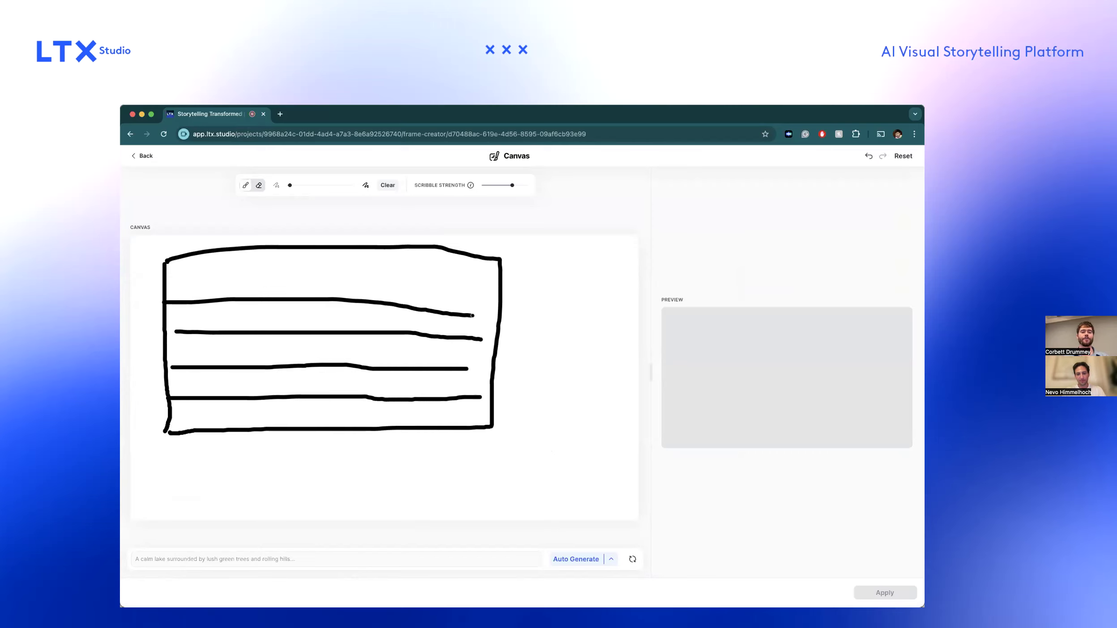
left_click_drag(187, 274, 474, 287)
left_click_drag(225, 262, 225, 414)
left_click_drag(281, 255, 276, 434)
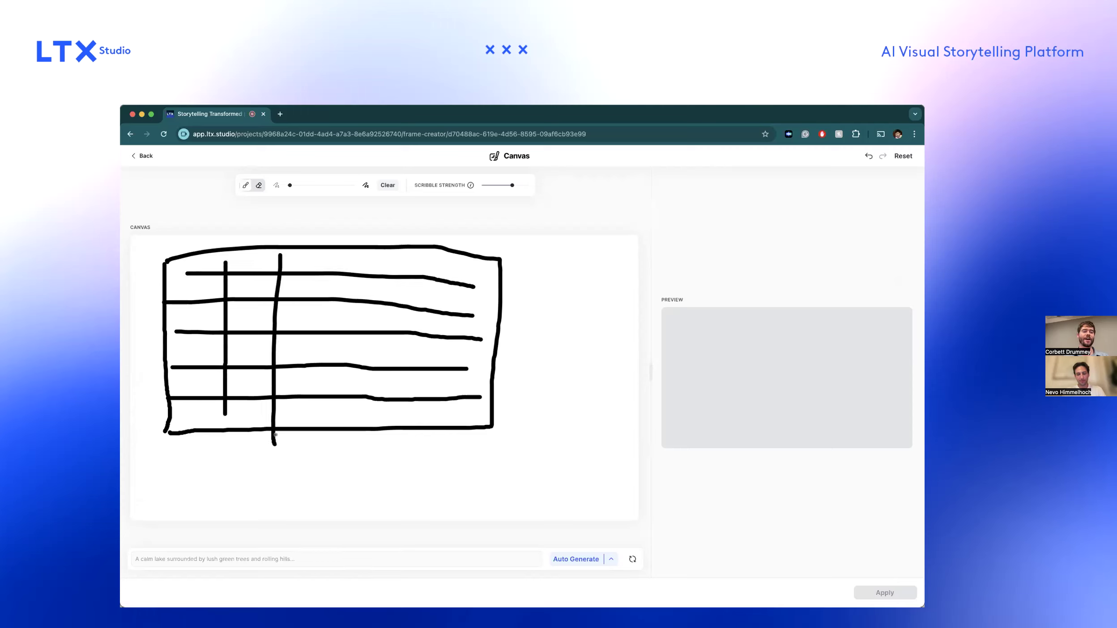
left_click_drag(312, 256, 320, 416)
left_click_drag(361, 262, 365, 418)
left_click_drag(424, 265, 429, 407)
Generate the canvas image from the prompt "a brick wall" and leave the canvas without saving.
left_click(227, 558)
type("a brick wall")
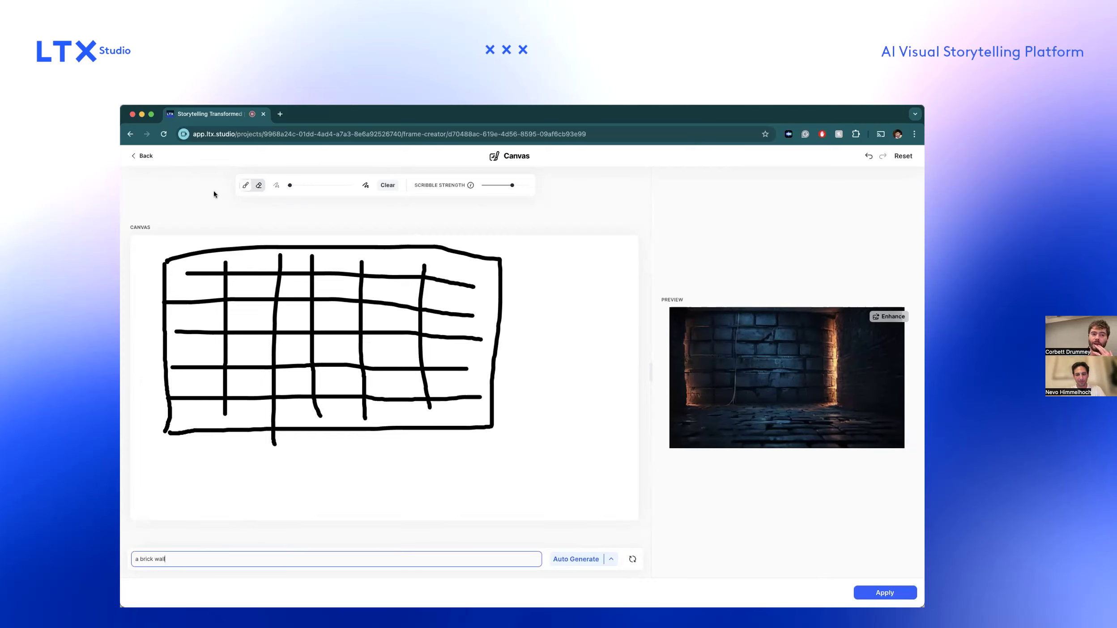
left_click(144, 156)
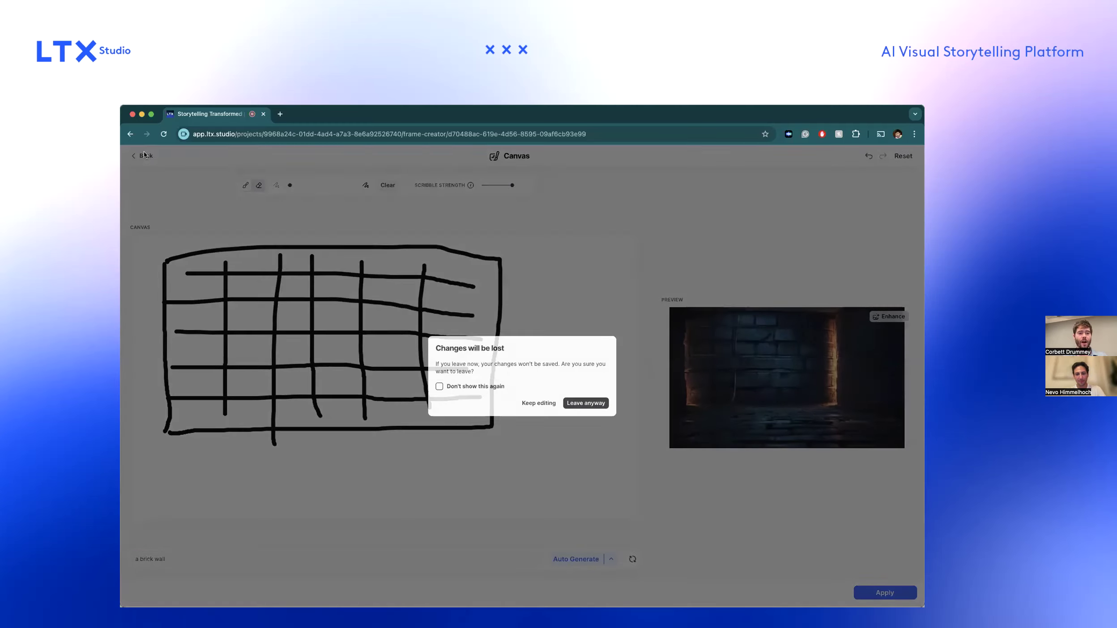
left_click(584, 403)
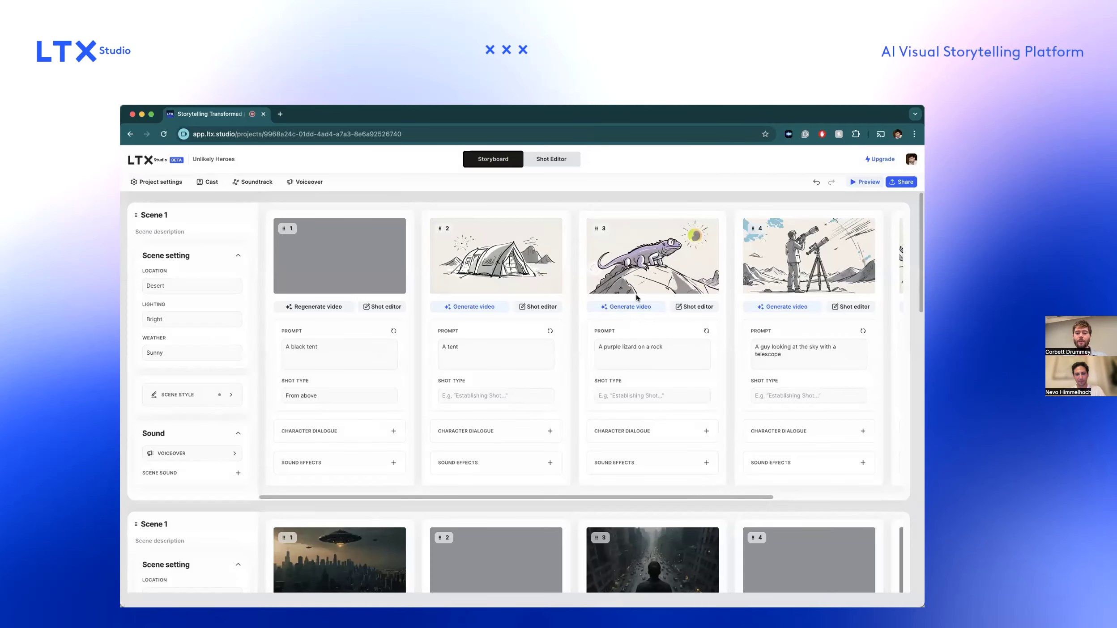
Set the desert scene's video style to Standard and apply it to regenerate the shots.
scroll(636, 299, "right", 4)
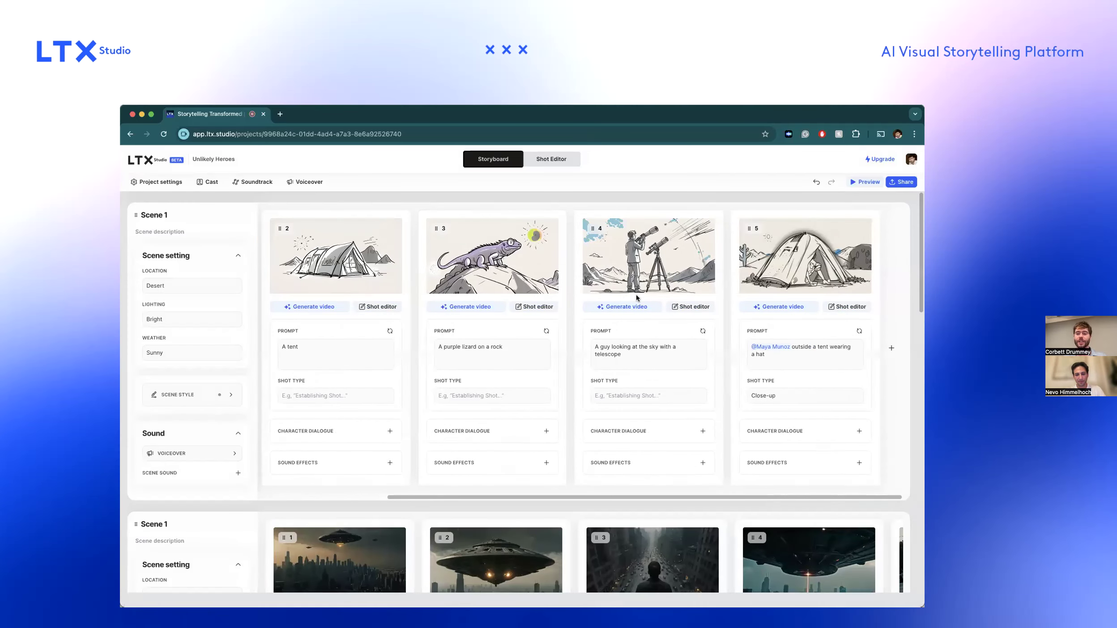
left_click(228, 395)
scroll(321, 357, "left", 10)
left_click(277, 344)
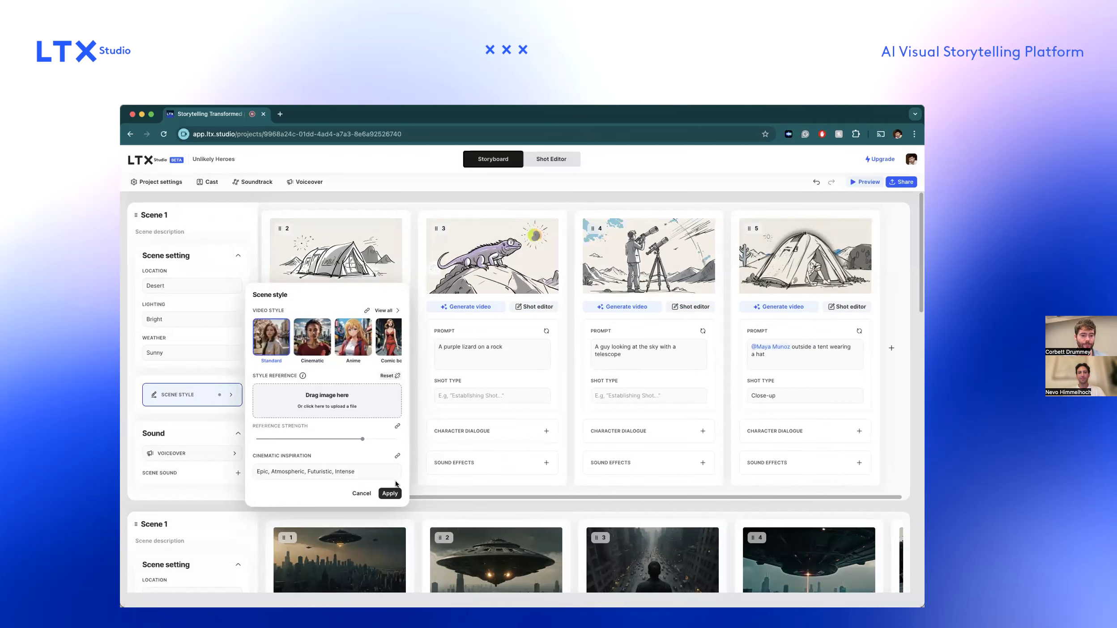
left_click(390, 493)
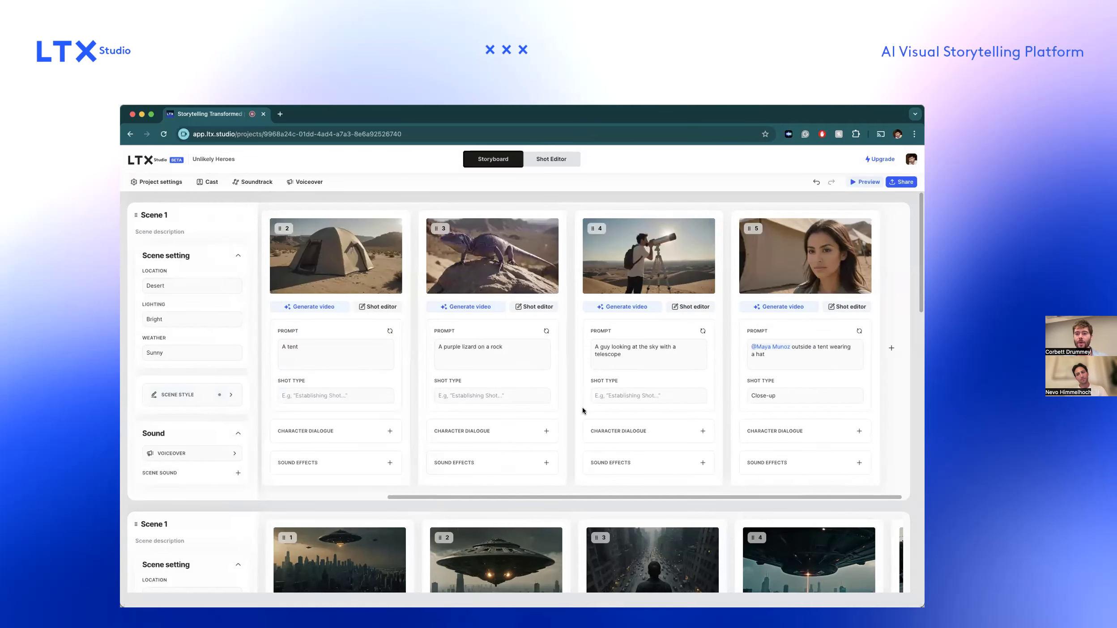
Review the shots from the desert scene down to Scene 3 and view the options for adding a shot to Scene 2.
scroll(707, 391, "down", 3)
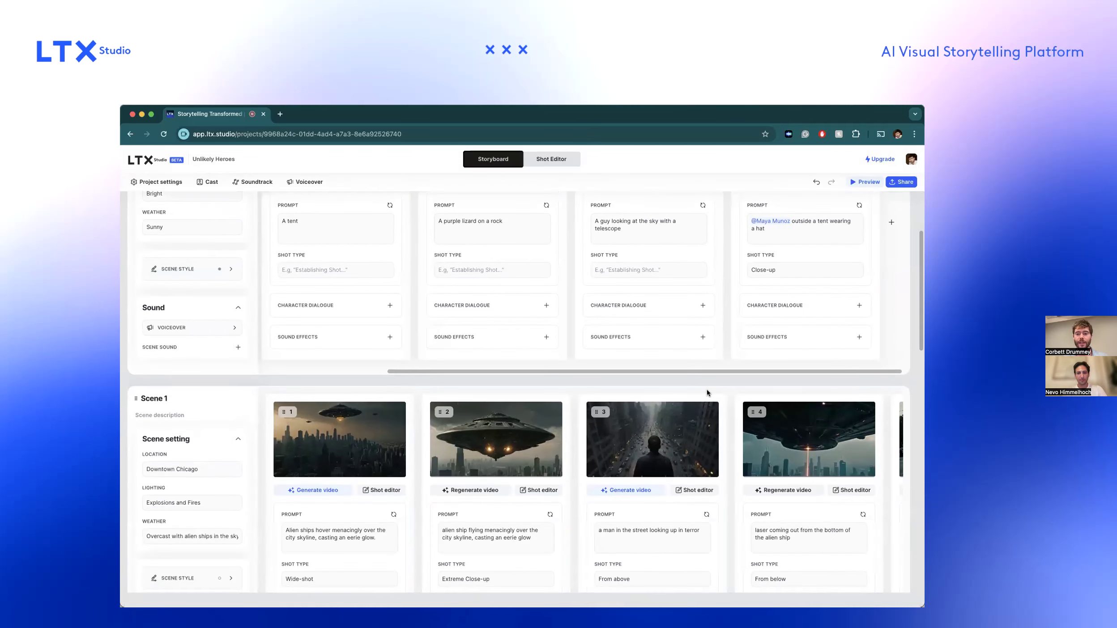
scroll(707, 392, "up", 3)
scroll(822, 470, "down", 13)
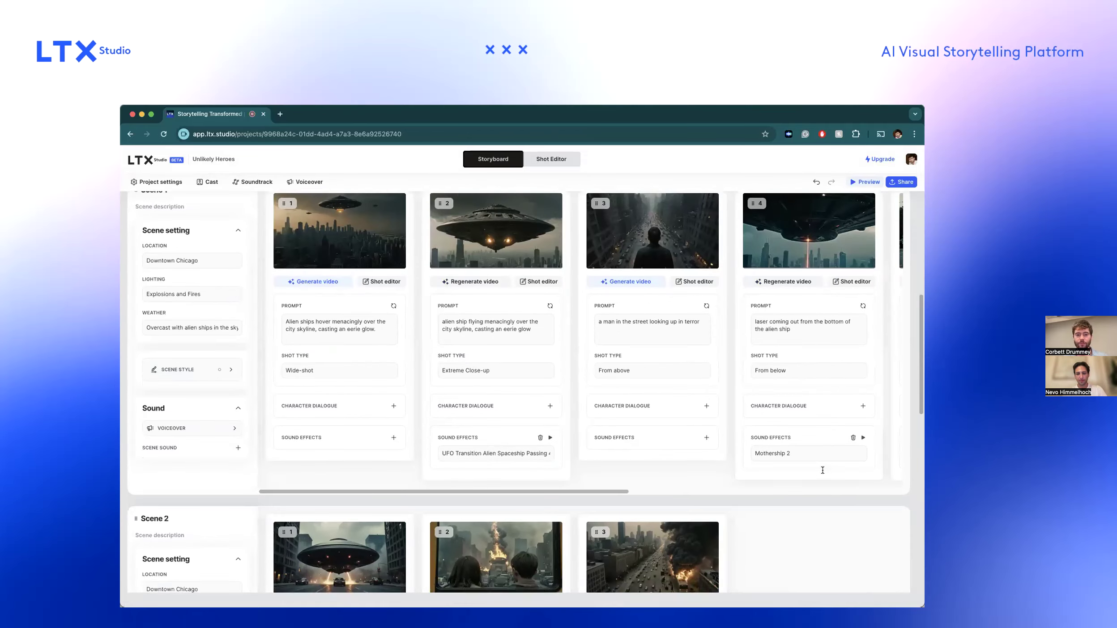
scroll(821, 468, "up", 7)
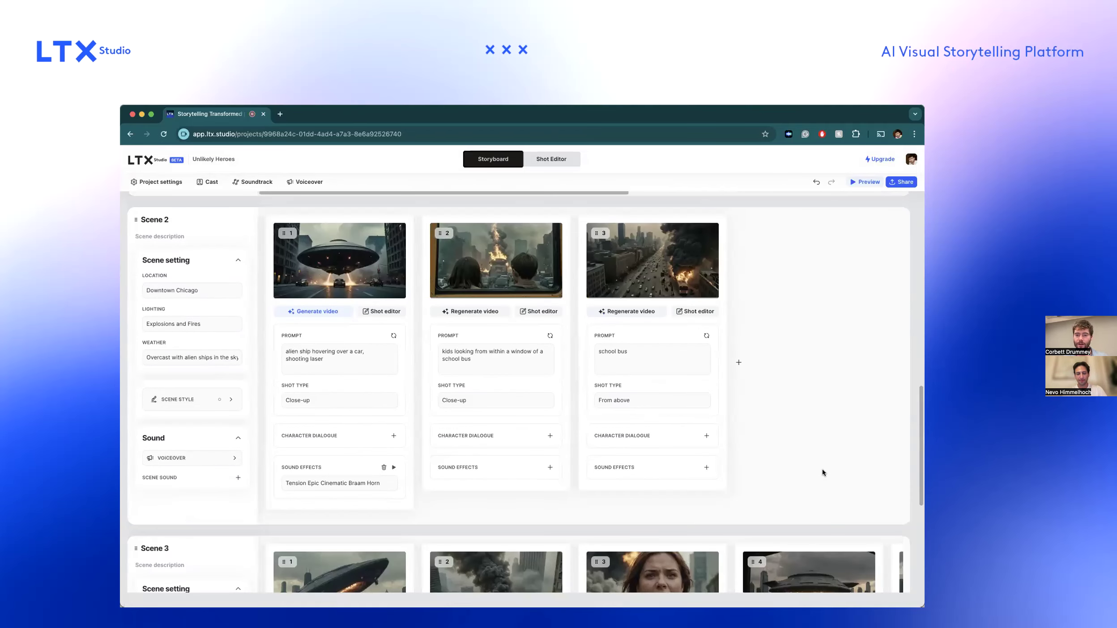
scroll(814, 350, "up", 1)
scroll(814, 351, "down", 2)
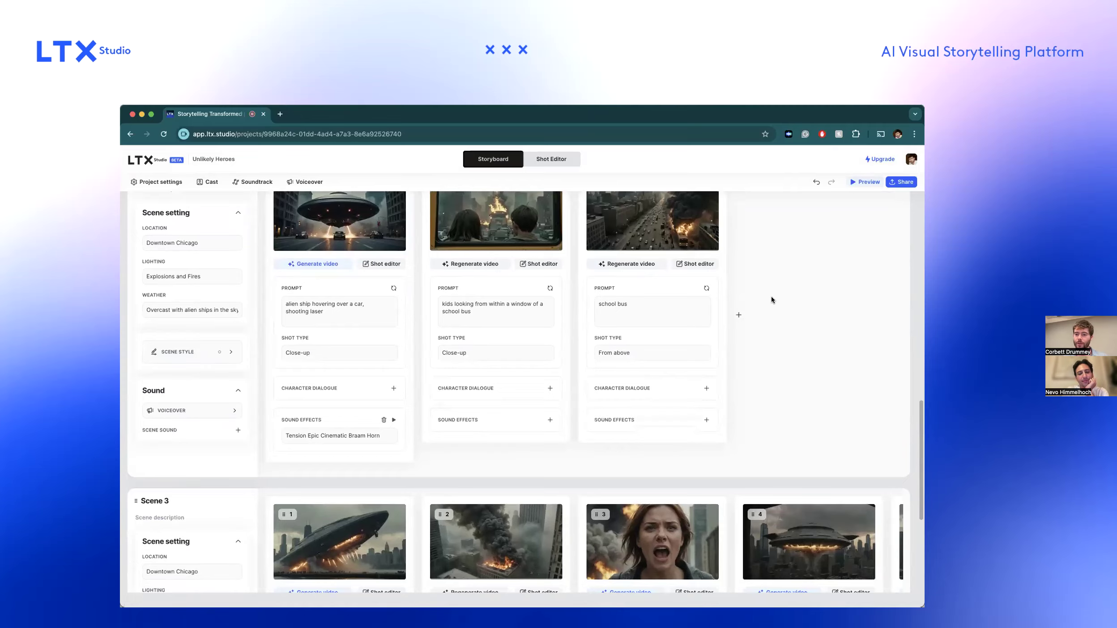
left_click(739, 323)
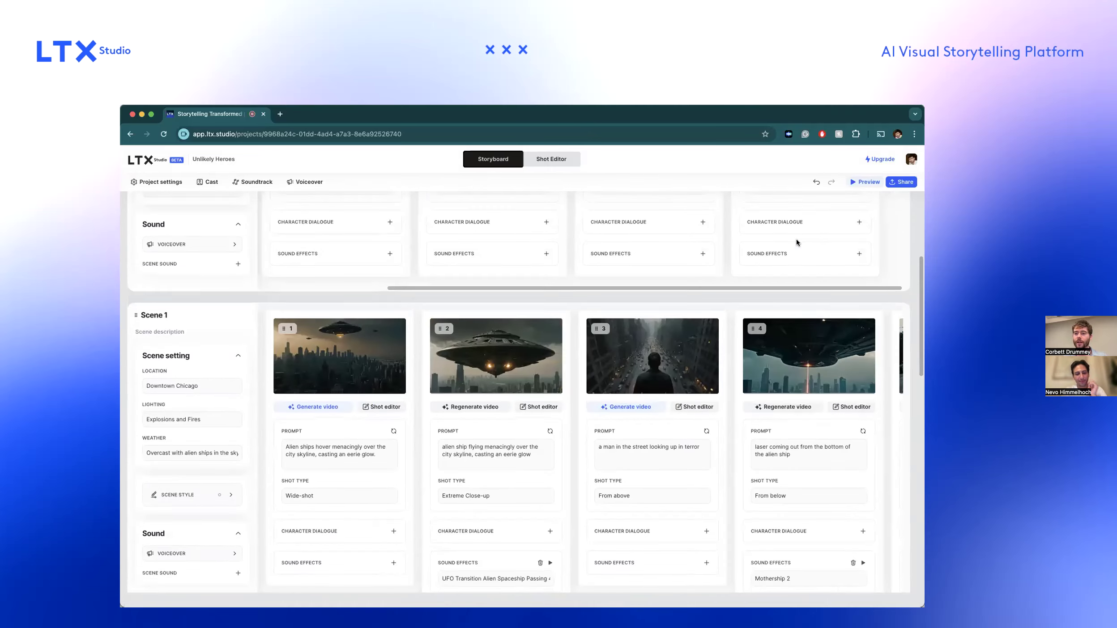
scroll(795, 238, "up", 5)
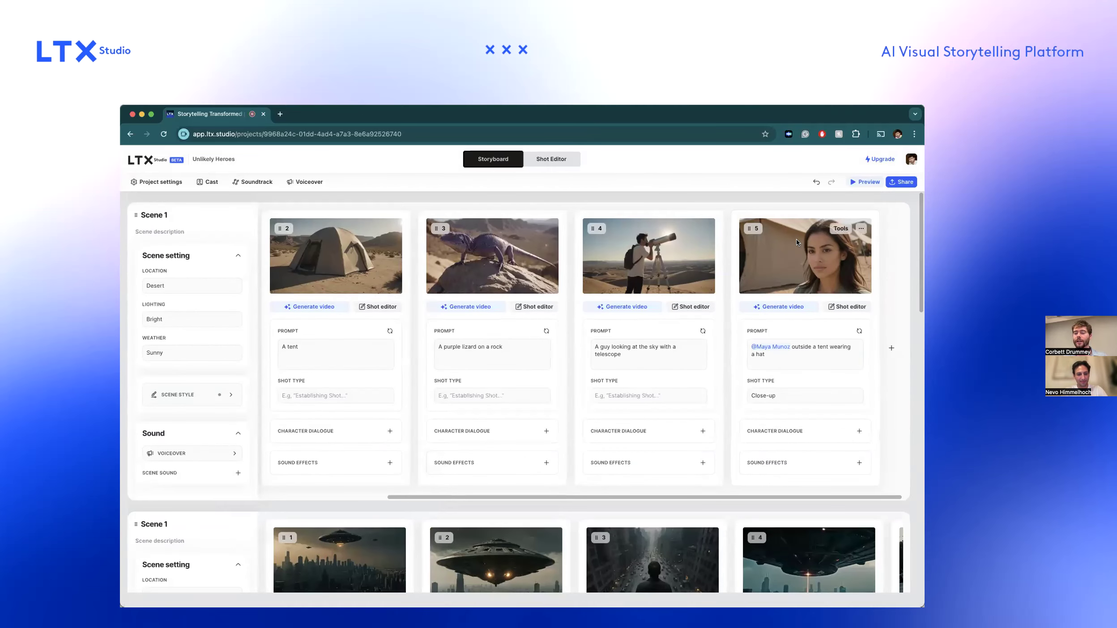
Start a canvas shot at the end of the desert scene, sketching a saucer in the upper-left area with the prompt "an alien ship".
left_click(889, 348)
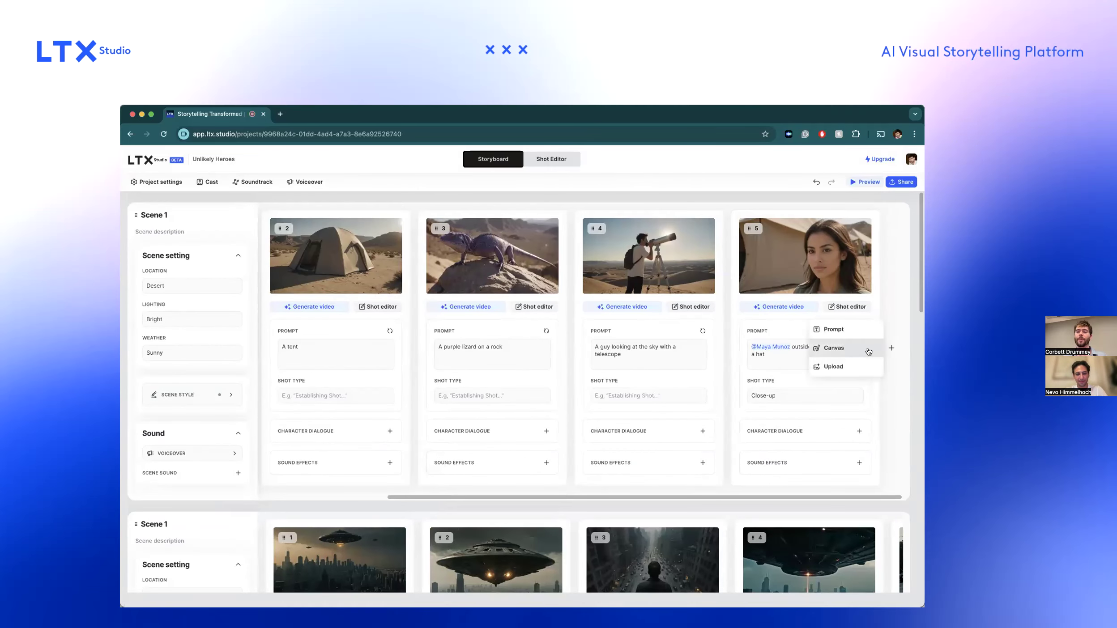
left_click(868, 349)
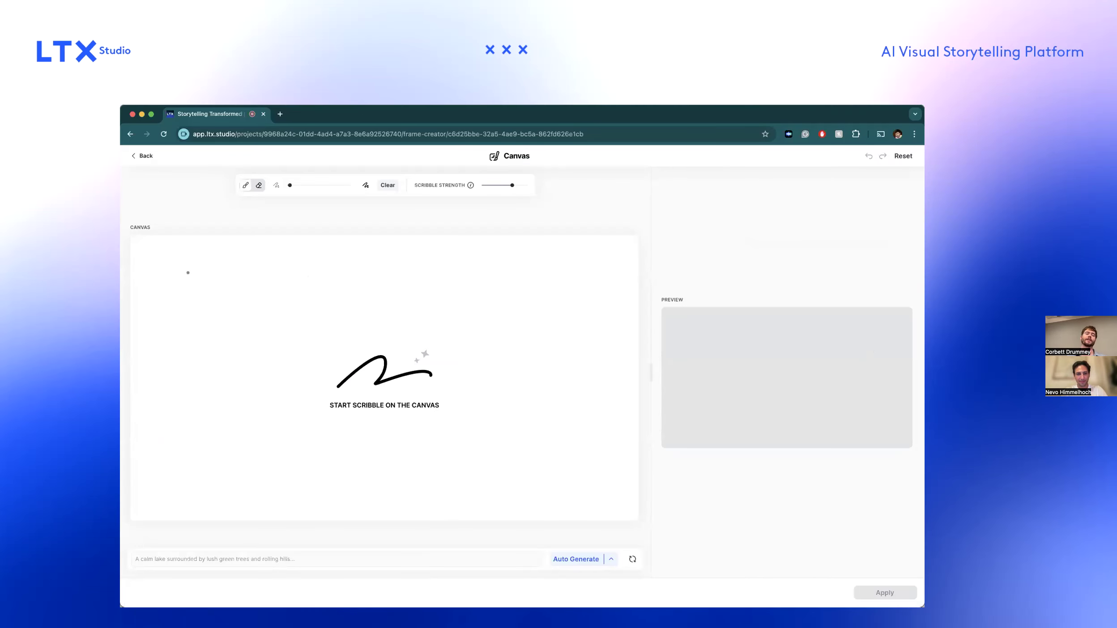
mouse_move(148, 303)
left_mouse_down()
mouse_move(236, 264)
mouse_move(277, 302)
left_mouse_up()
mouse_move(150, 305)
left_mouse_down()
mouse_move(169, 332)
mouse_move(251, 360)
mouse_move(296, 332)
mouse_move(305, 304)
mouse_move(132, 307)
left_mouse_up()
left_click(277, 559)
type("an alien ship")
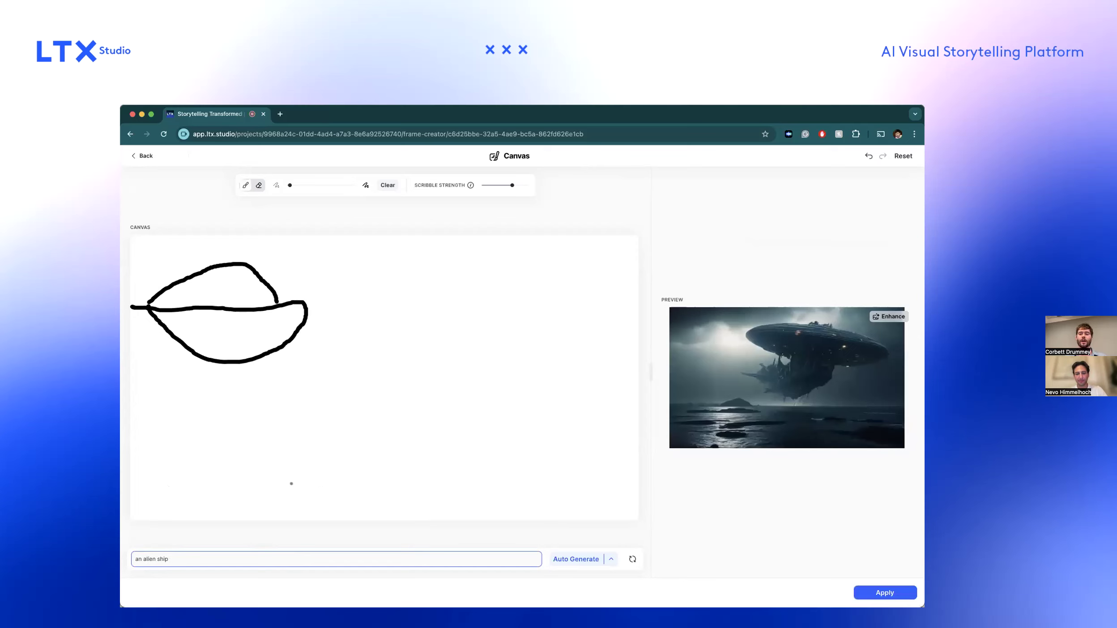
Sketch a large triangle below and right of the saucer and extend the prompt to "an alien ship over a pyramid".
mouse_move(281, 489)
left_mouse_down()
mouse_move(395, 365)
mouse_move(489, 502)
mouse_move(271, 496)
left_mouse_up()
left_click(232, 558)
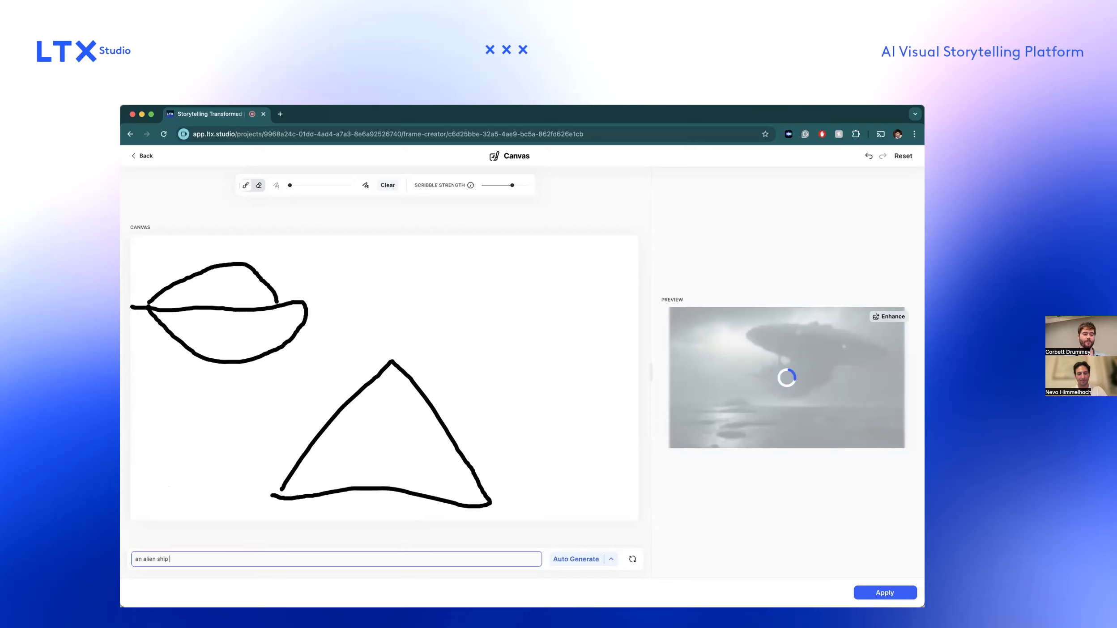
type("over a pyramid")
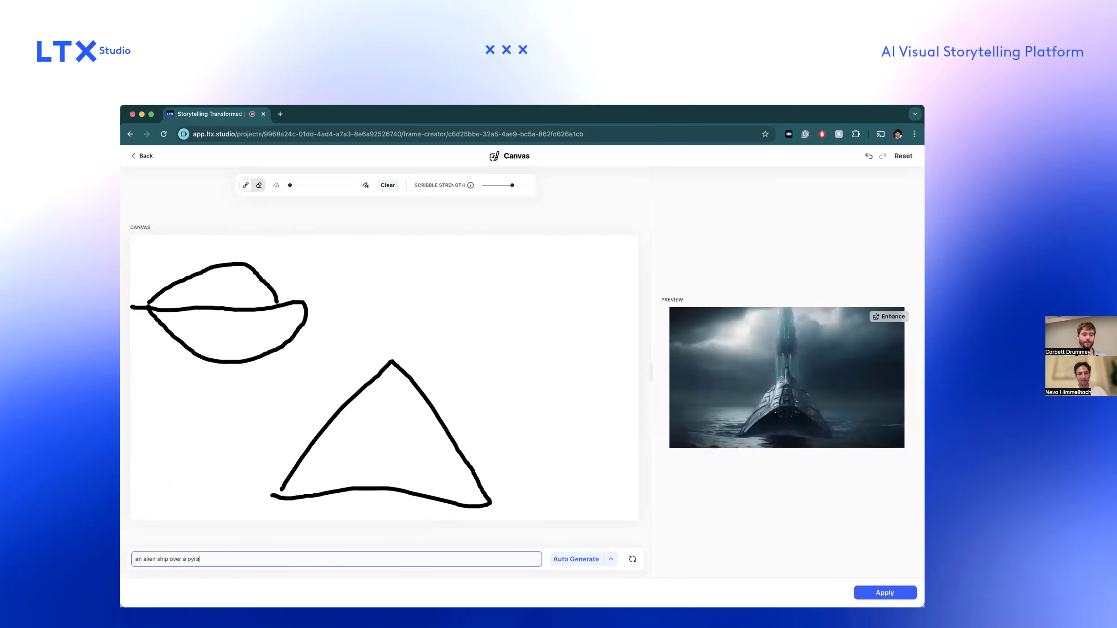
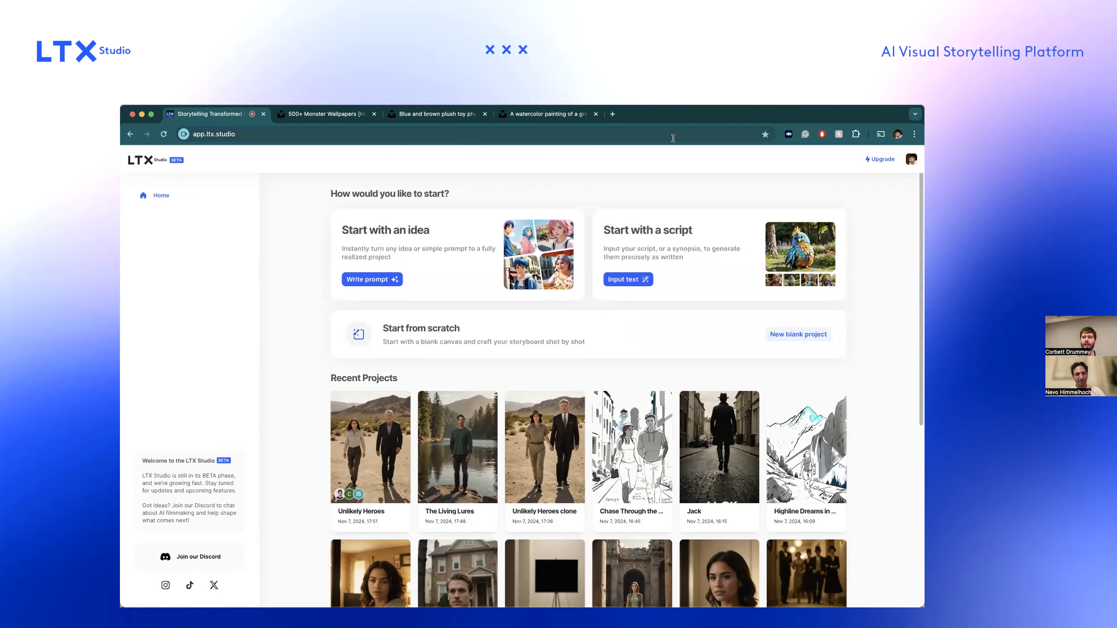
Open The Living Lures project from the recent projects and go to Scene 6 in its storyboard.
scroll(443, 358, "down", 2)
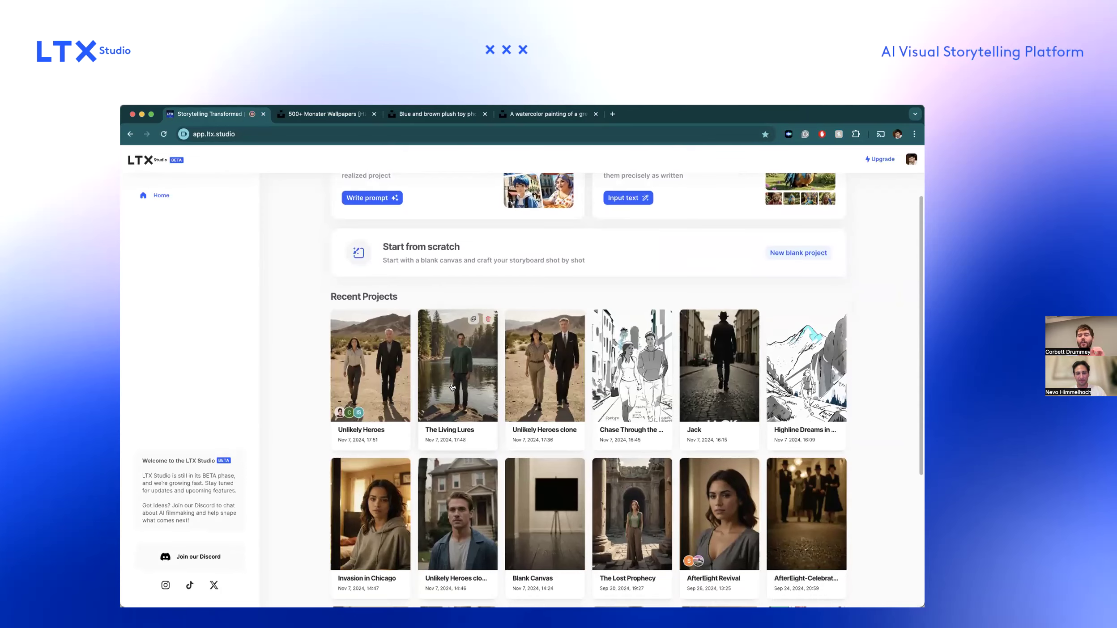
left_click(454, 386)
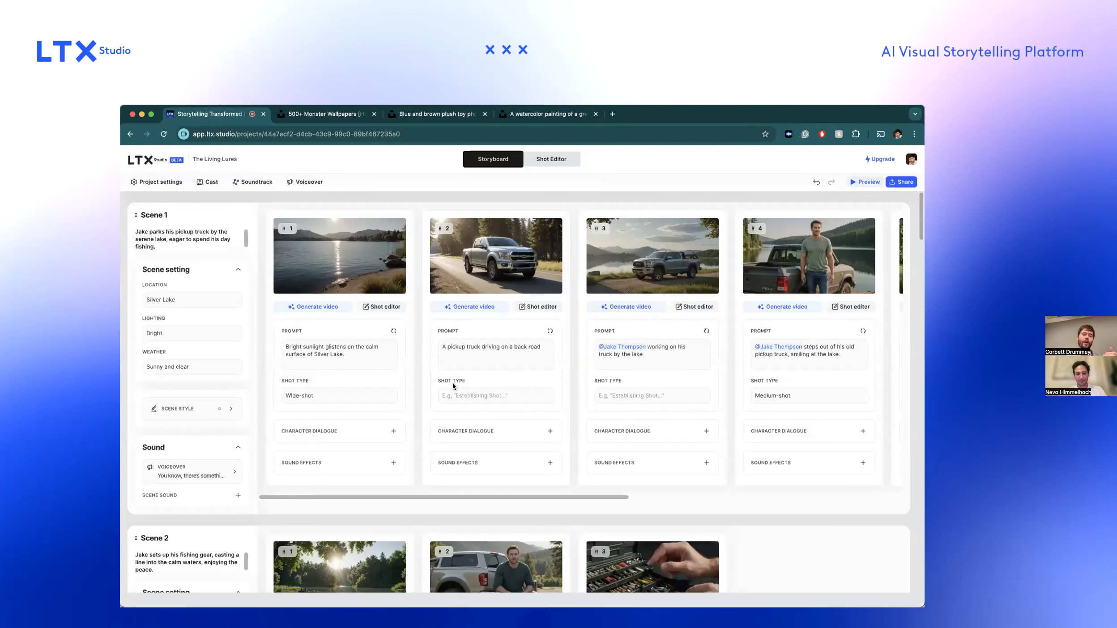
scroll(452, 385, "down", 15)
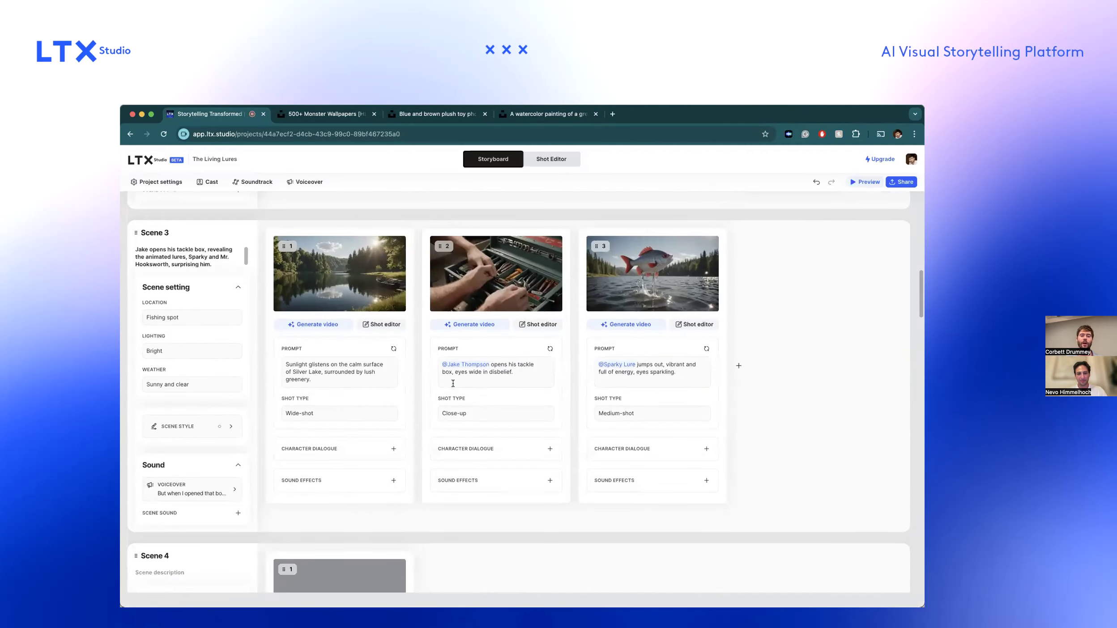
scroll(494, 397, "down", 8)
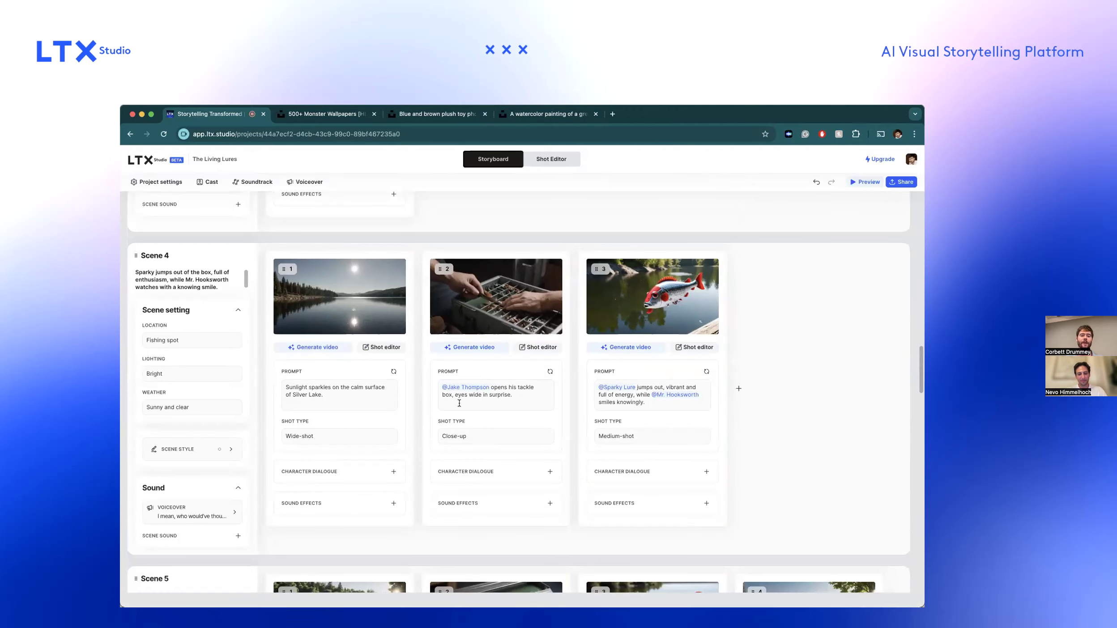
scroll(495, 397, "down", 15)
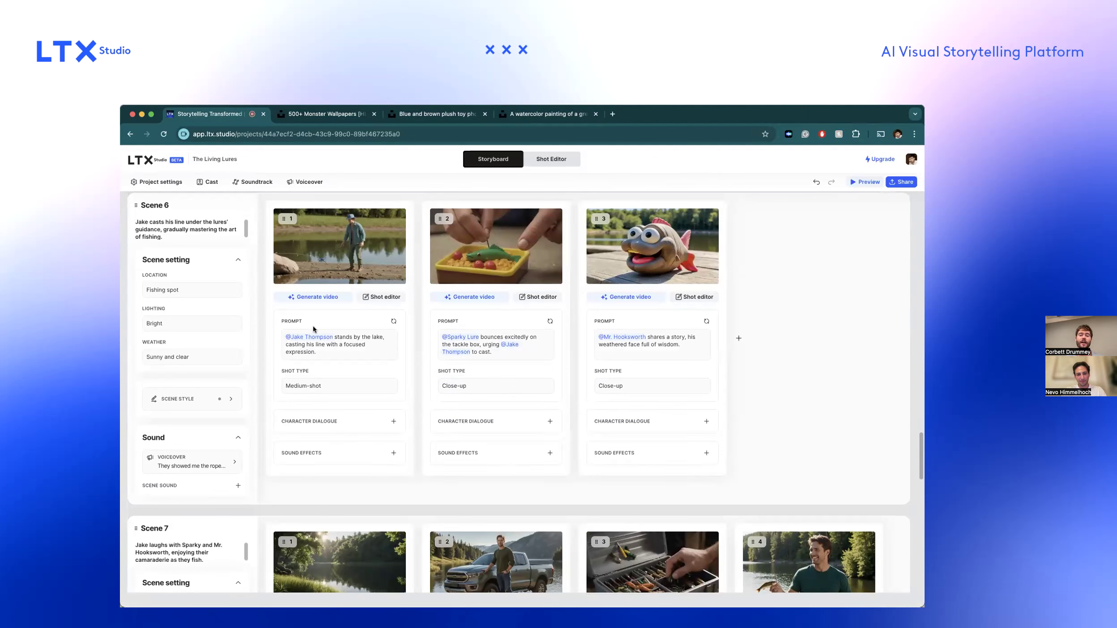
Open Scene 6's style settings and look through the full set of video styles and the style reference upload.
left_click(226, 405)
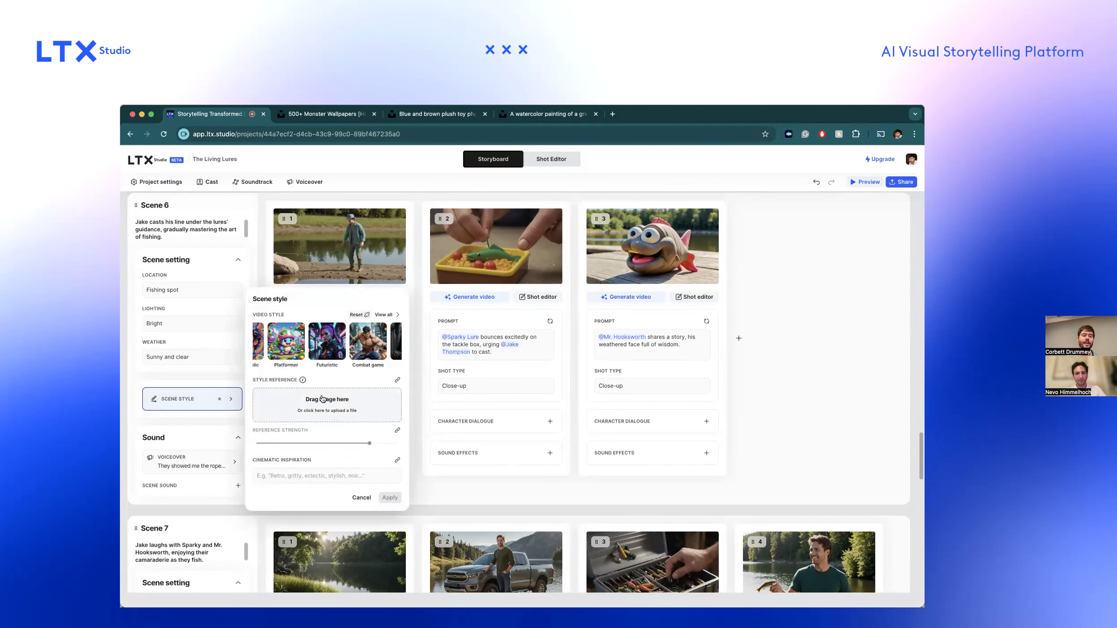
left_click(384, 315)
scroll(371, 387, "down", 4)
scroll(372, 387, "up", 4)
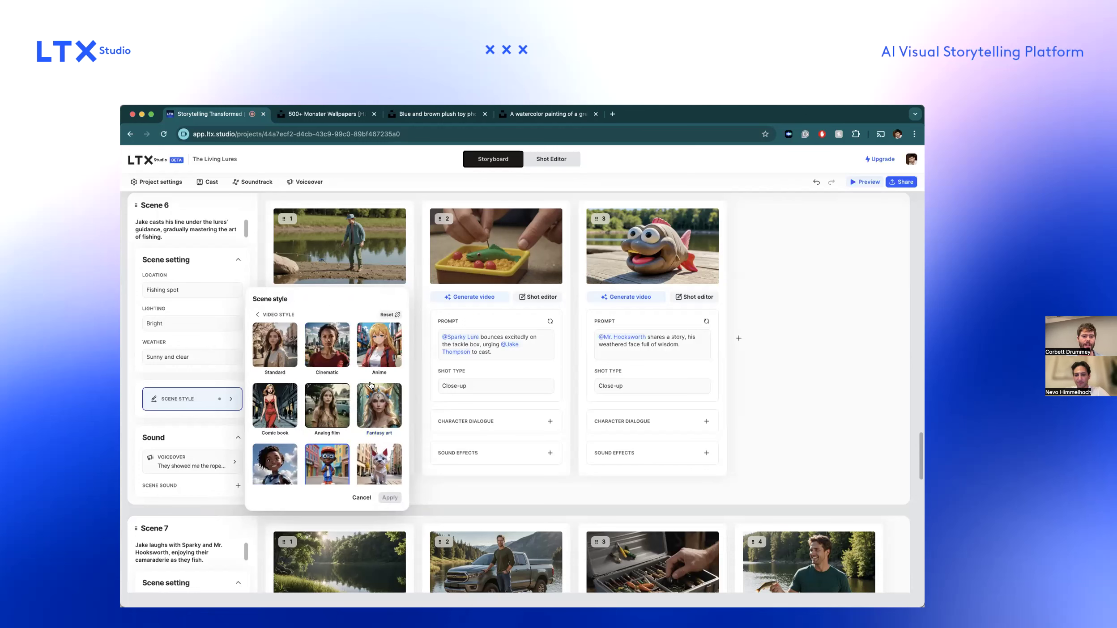
left_click(279, 314)
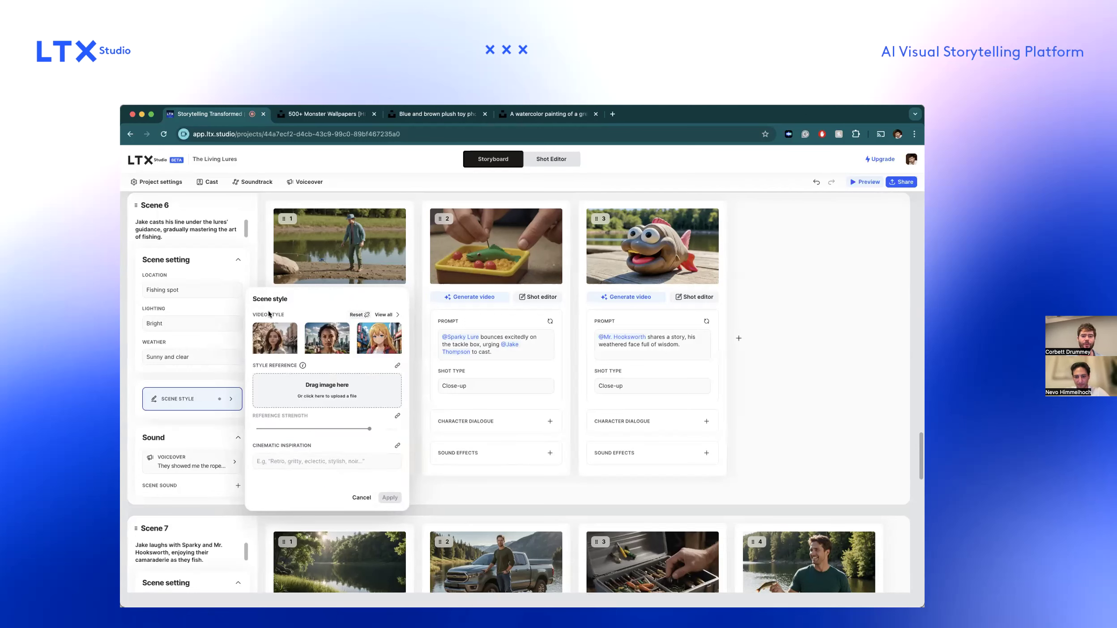
left_click(348, 400)
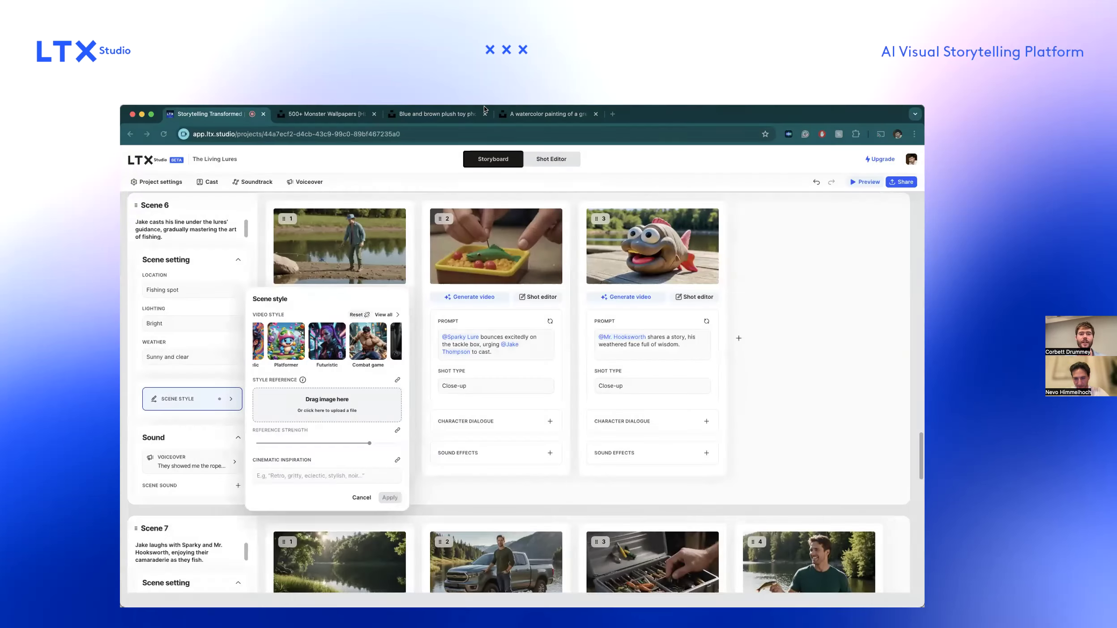
Take a screenshot of the blue and brown plush toy photo on its Unsplash page.
left_click(436, 114)
key("super+shift+4")
left_click_drag(397, 203, 641, 536)
Capture the green forest monster watercolor on its Unsplash page, cropping the screenshot to the painting itself.
left_click(548, 113)
key("super+shift+4")
mouse_move(428, 247)
left_mouse_down()
mouse_move(572, 404)
mouse_move(618, 507)
left_mouse_up()
key("super+shift+4")
left_click_drag(436, 252, 604, 479)
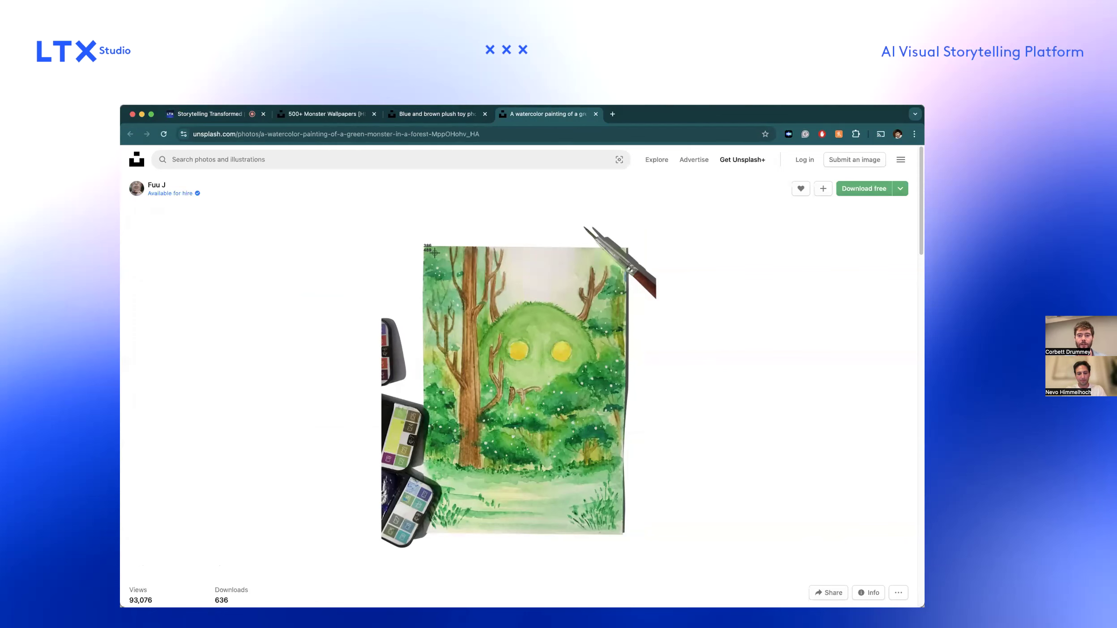
Upload the plush toy screenshot as Scene 6's style reference in LTX Studio and apply it to the shots.
left_click(210, 116)
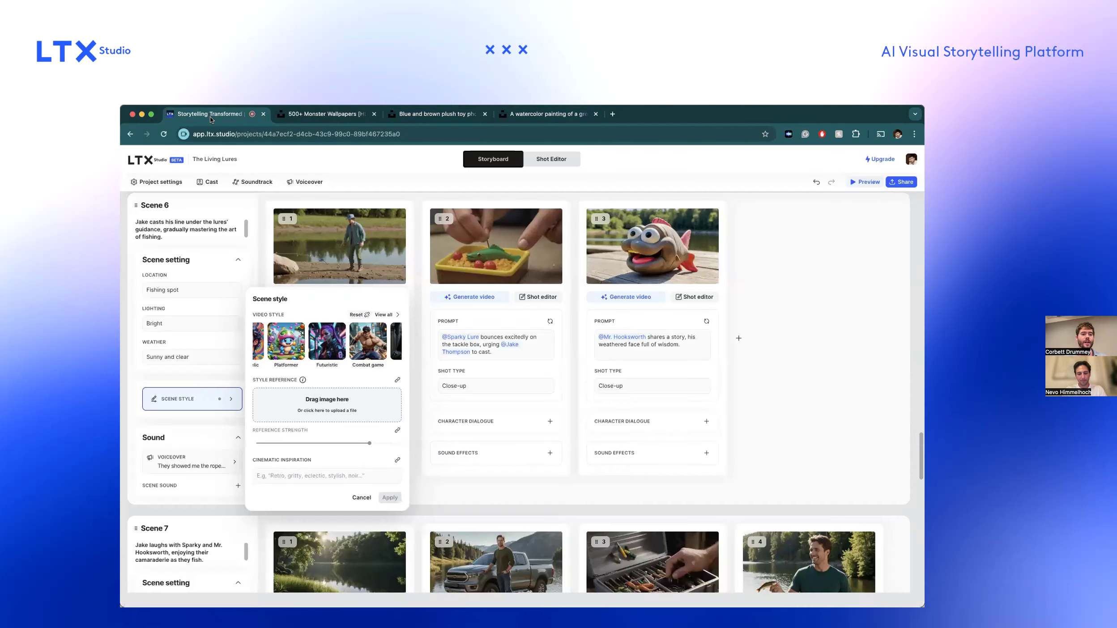
left_click(349, 406)
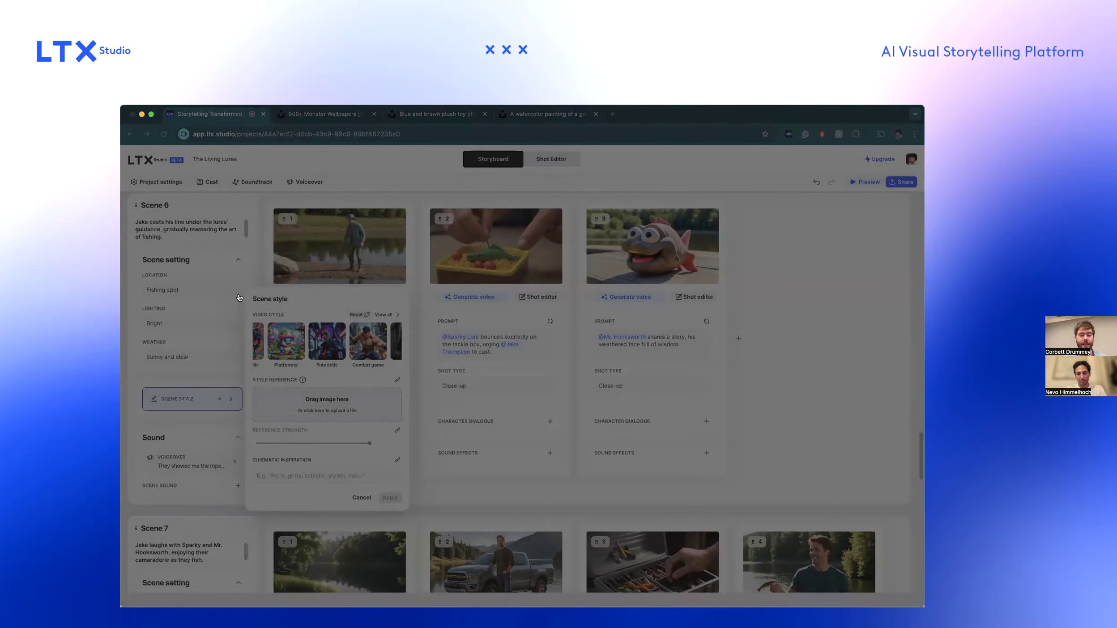
double_click(238, 297)
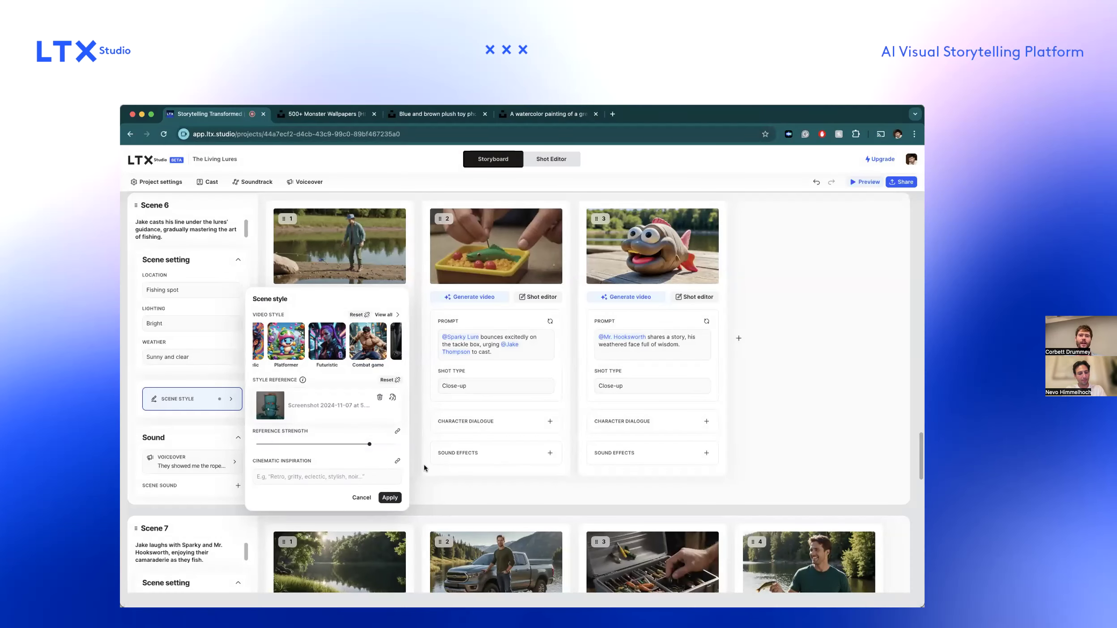
left_click(390, 497)
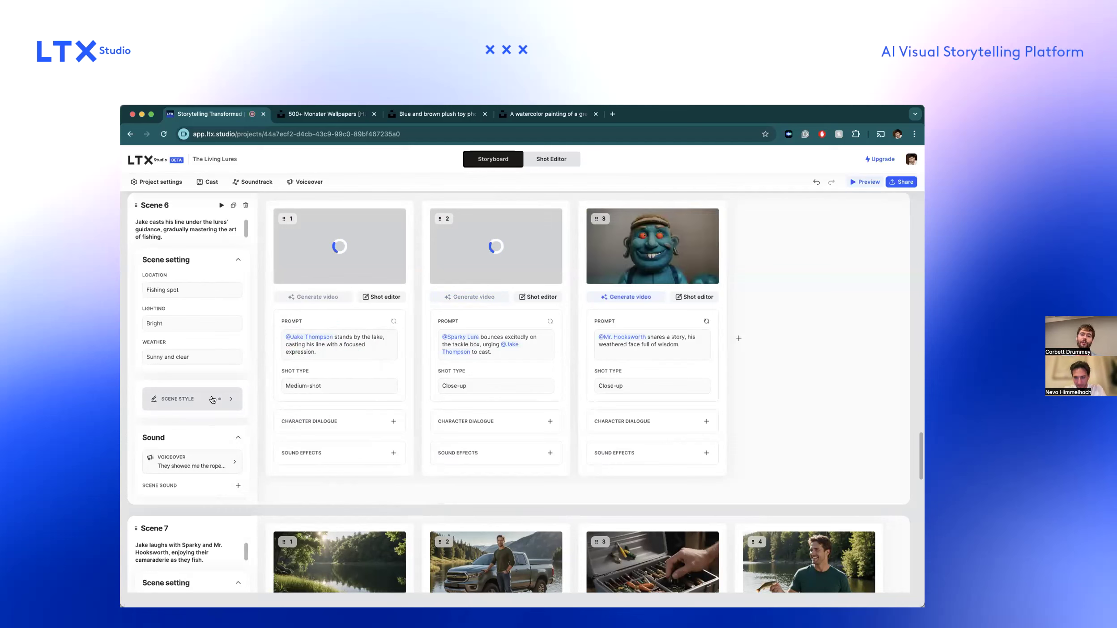
Lower Scene 6's style reference strength to a little over a quarter of the slider and apply it.
mouse_move(632, 268)
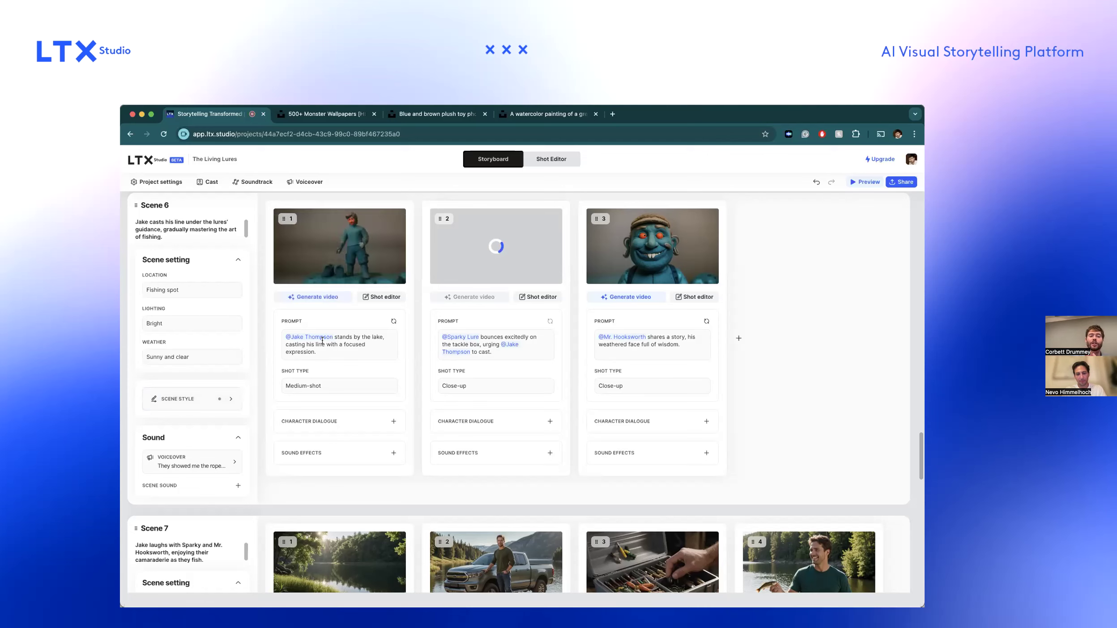
scroll(352, 251, "up", 5)
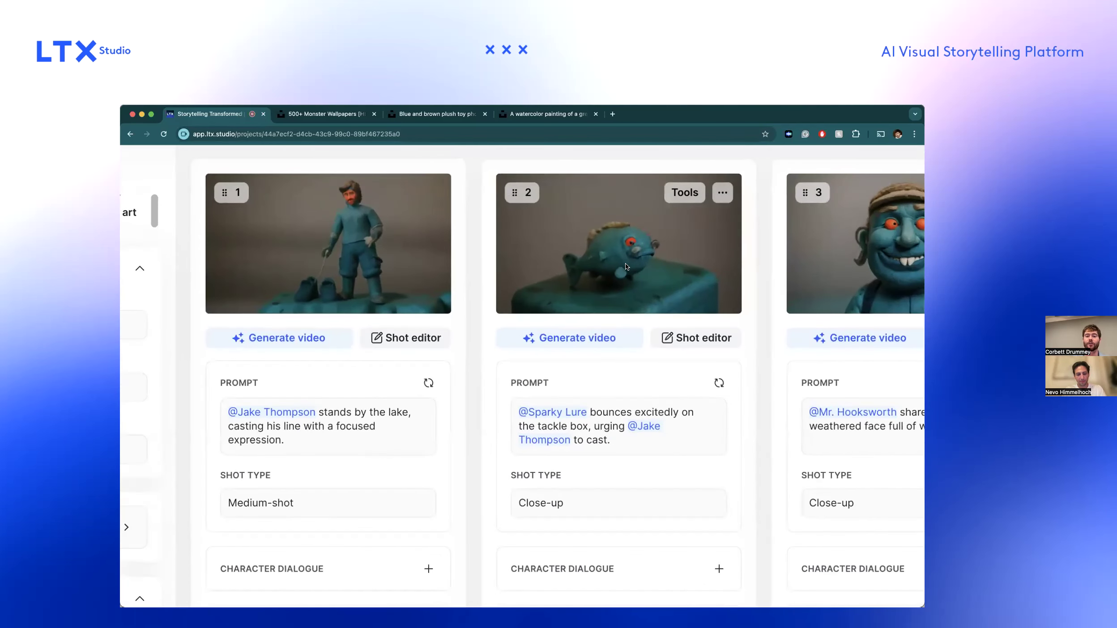
scroll(625, 267, "down", 5)
left_click(219, 402)
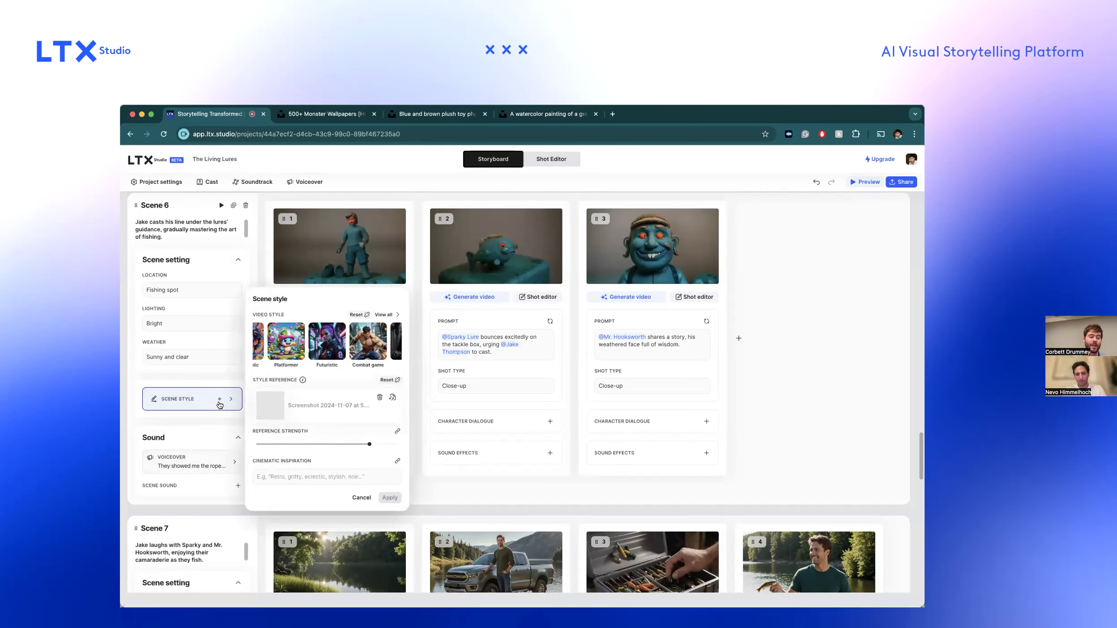
left_click(296, 443)
scroll(264, 400, "up", 8)
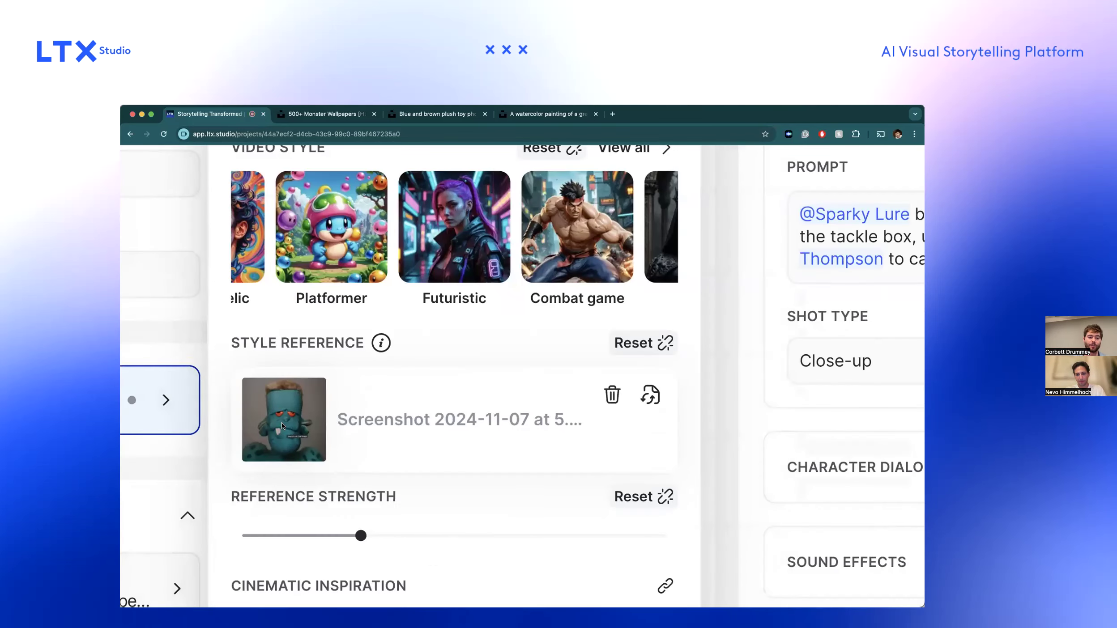
scroll(279, 426, "down", 8)
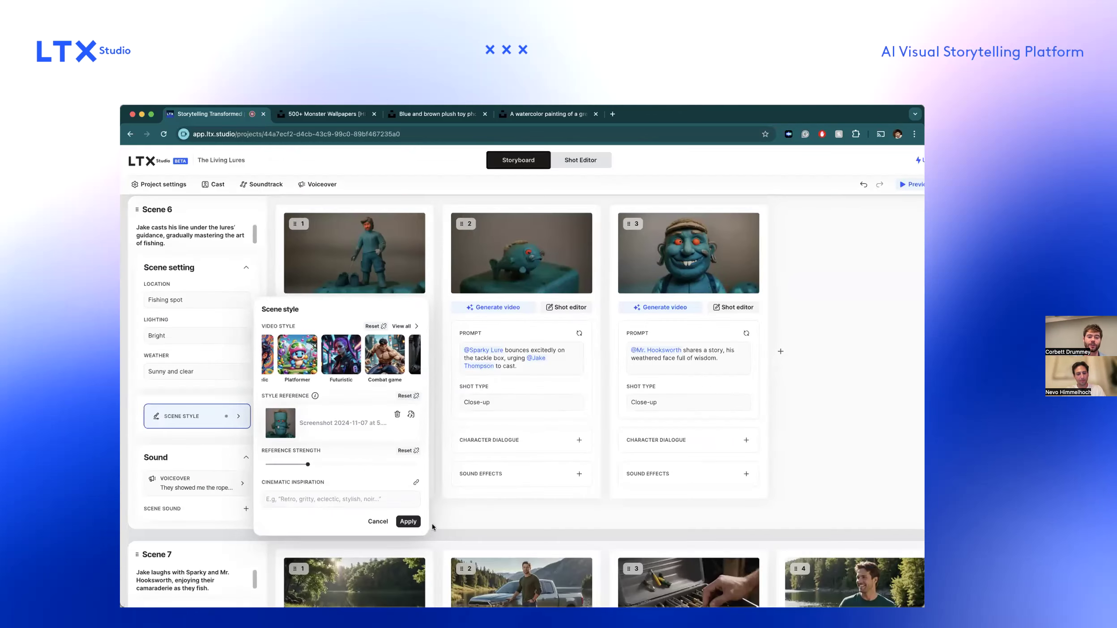
left_click(407, 521)
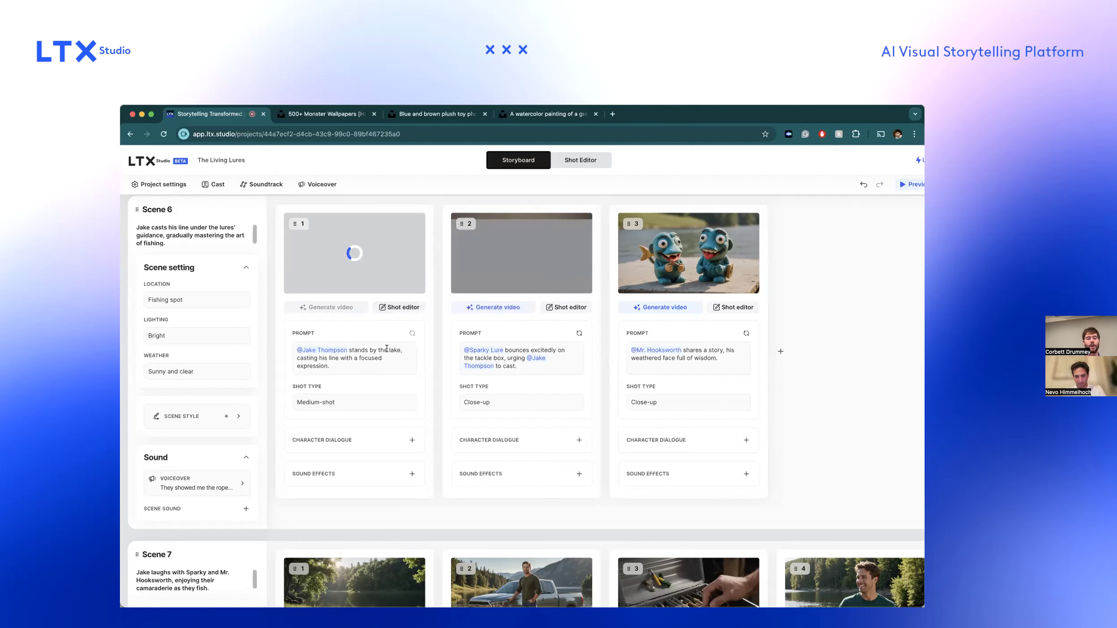
Replace Scene 6's plush toy style reference with the green monster watercolor screenshot and apply it to the shots.
scroll(510, 265, "up", 5)
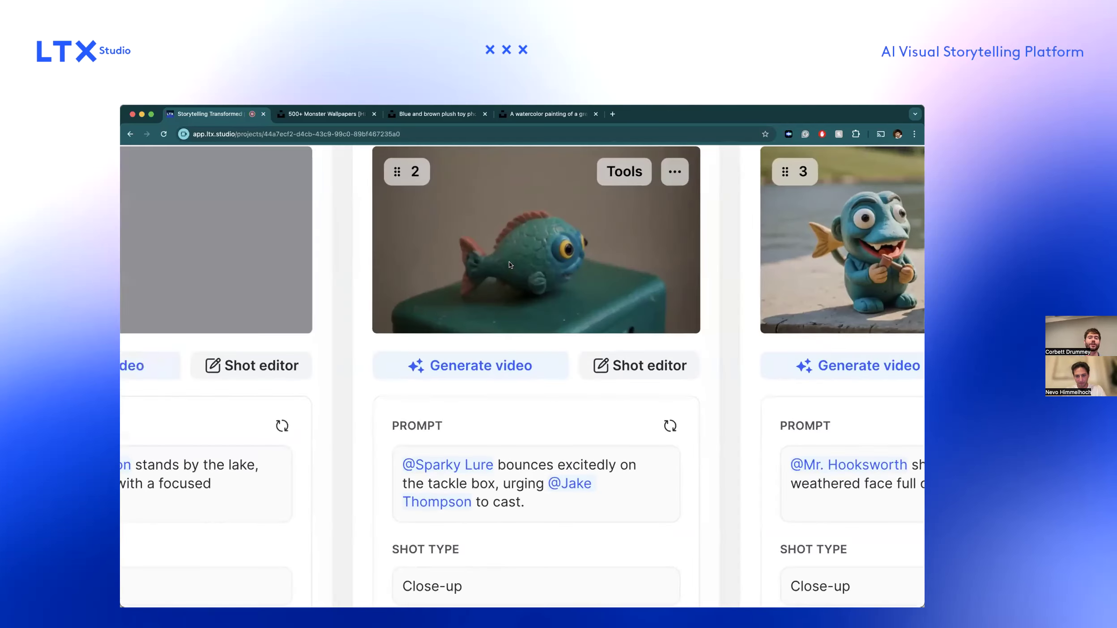
scroll(511, 265, "down", 5)
scroll(312, 241, "up", 5)
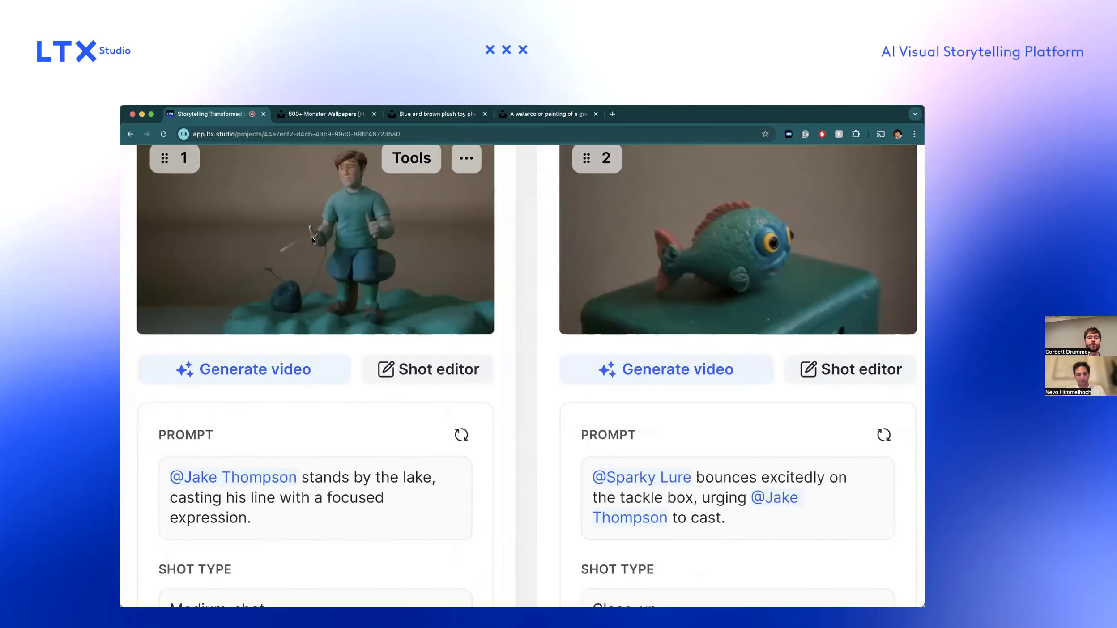
scroll(325, 249, "up", 2)
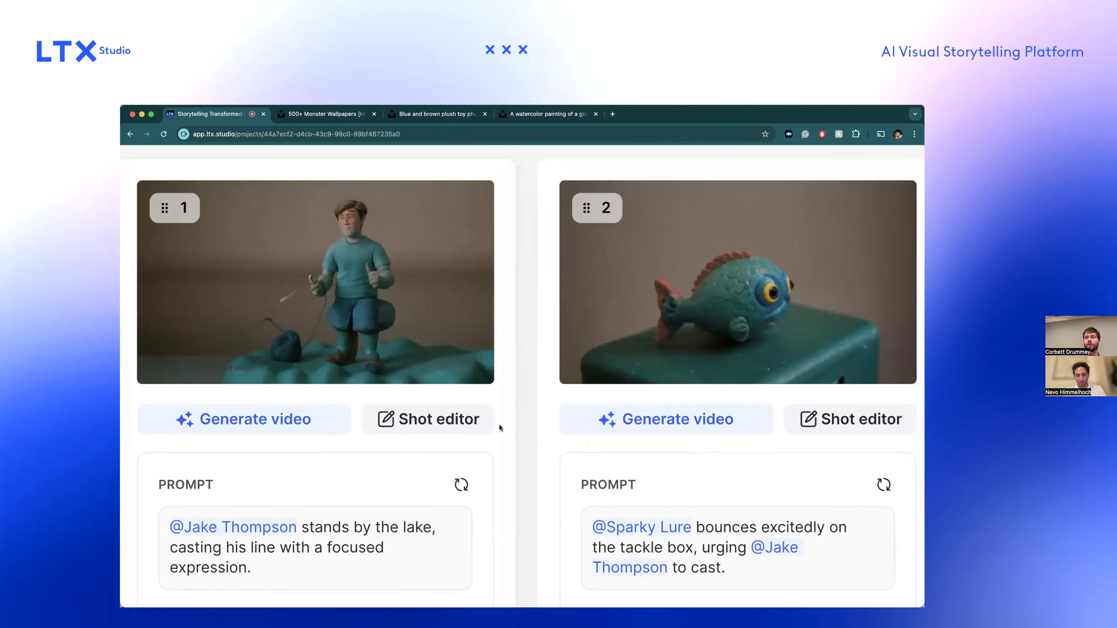
scroll(499, 425, "down", 5)
left_click(212, 425)
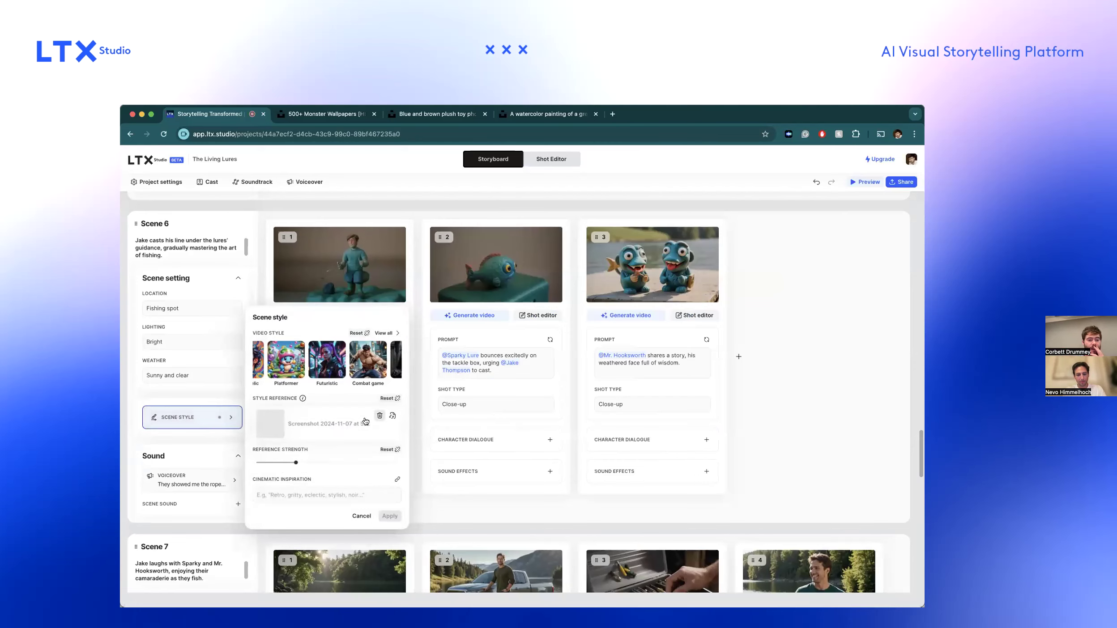
left_click(379, 415)
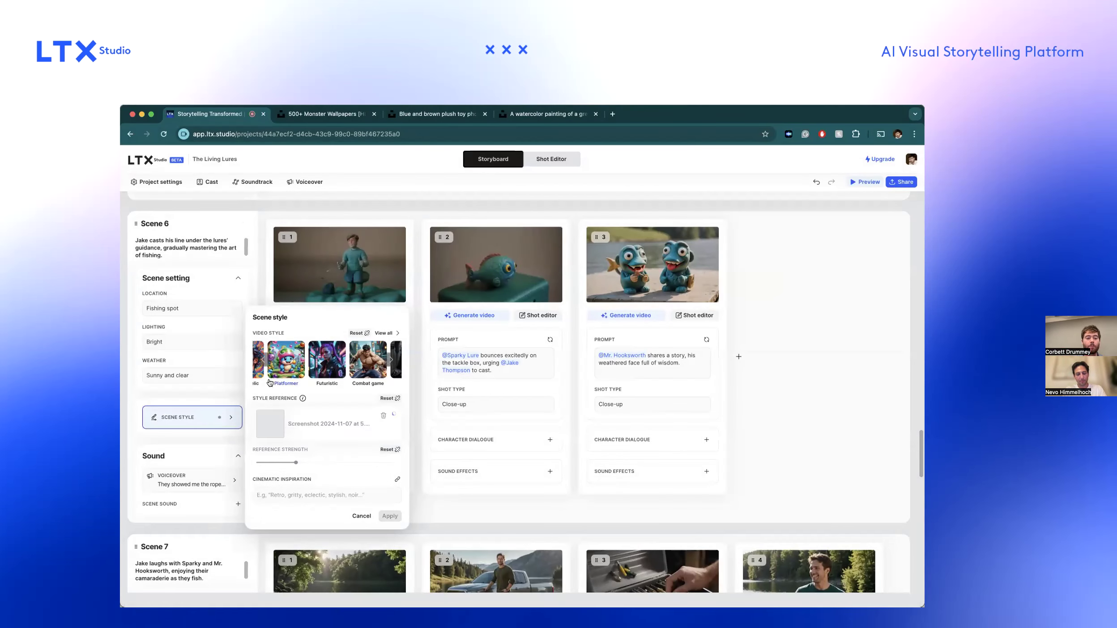
scroll(266, 424, "up", 1)
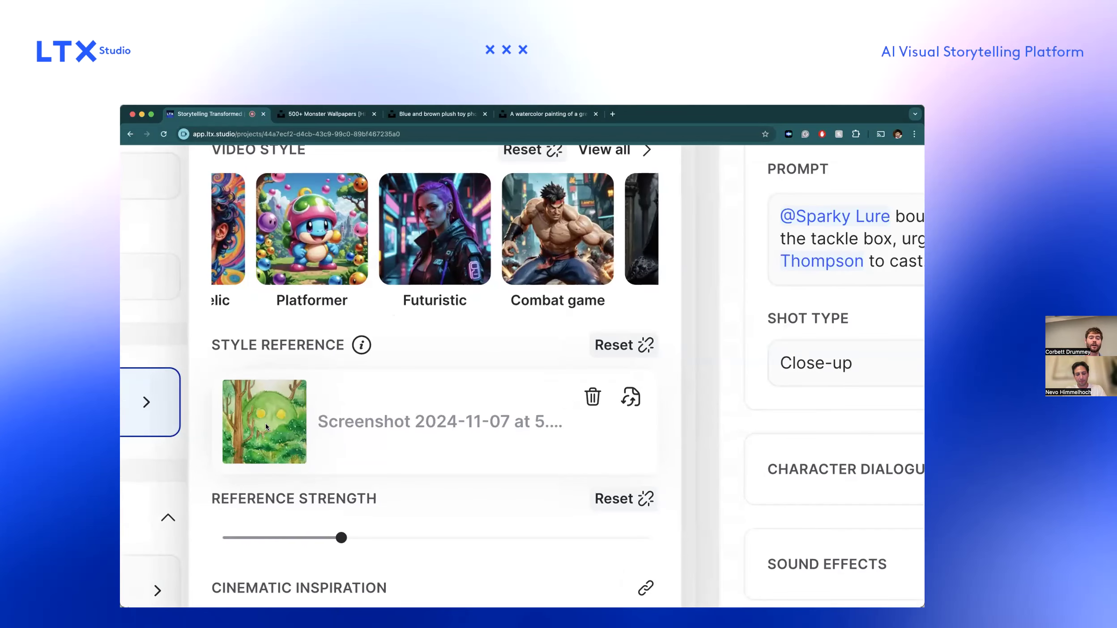
scroll(265, 427, "down", 5)
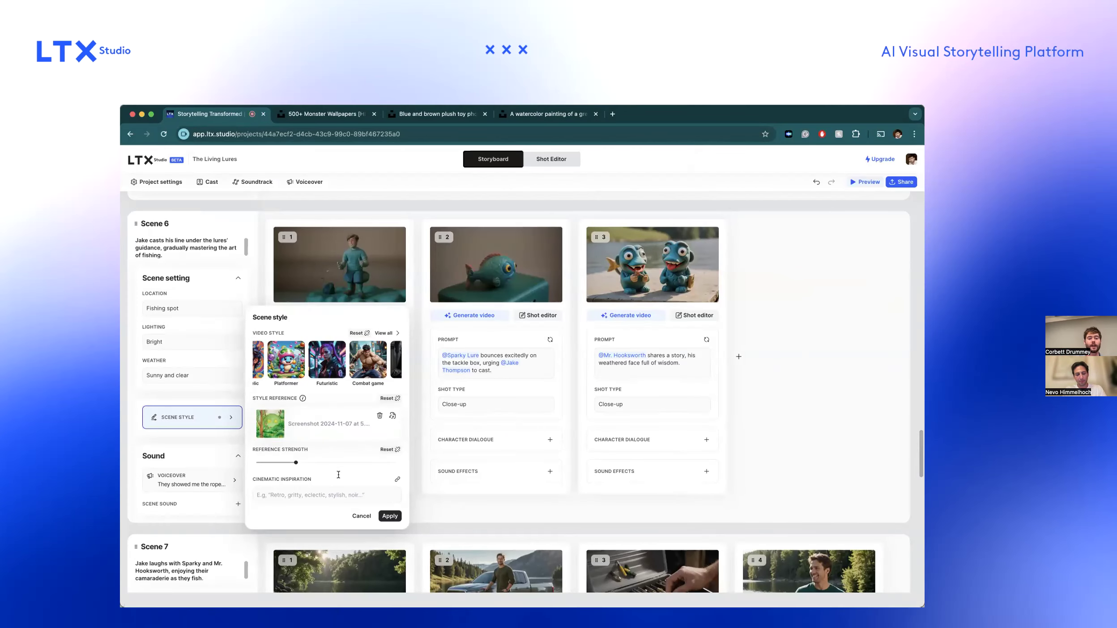
left_click(389, 517)
left_click(193, 417)
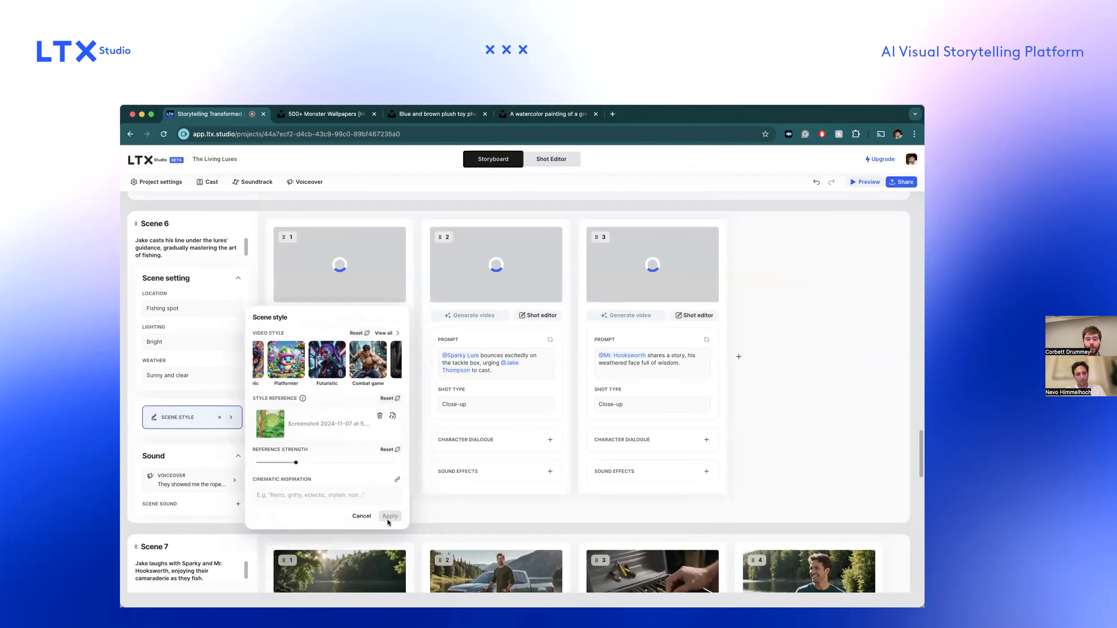
left_click(361, 516)
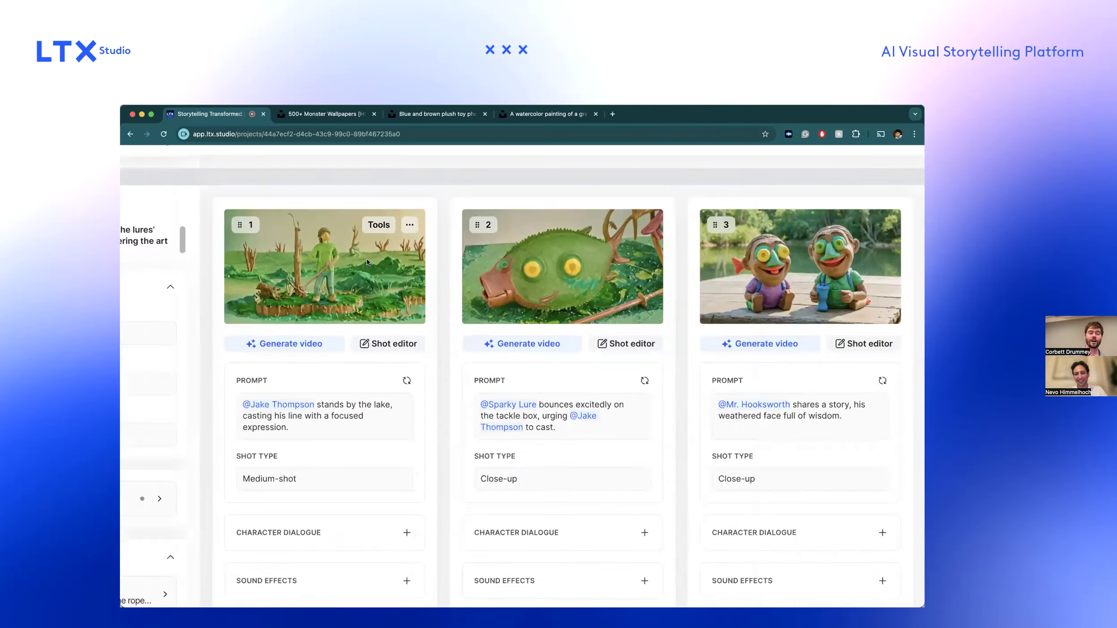
Raise Scene 6's style reference strength to about 70% of the slider, apply it and inspect the regenerated shots.
left_click(229, 418)
left_click_drag(334, 457, 359, 462)
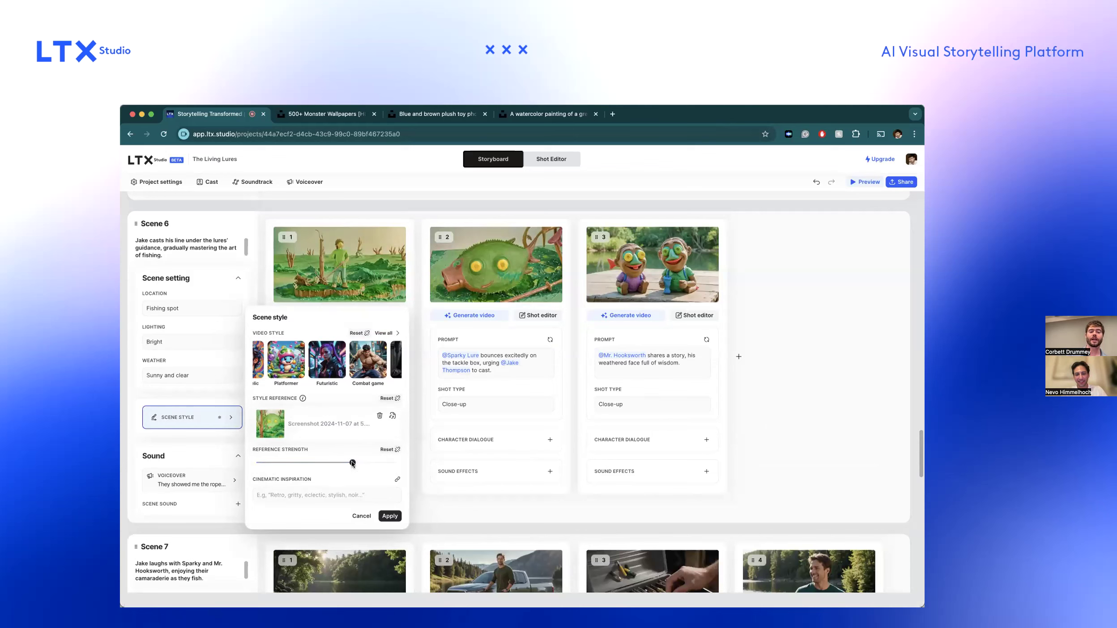
left_click(389, 516)
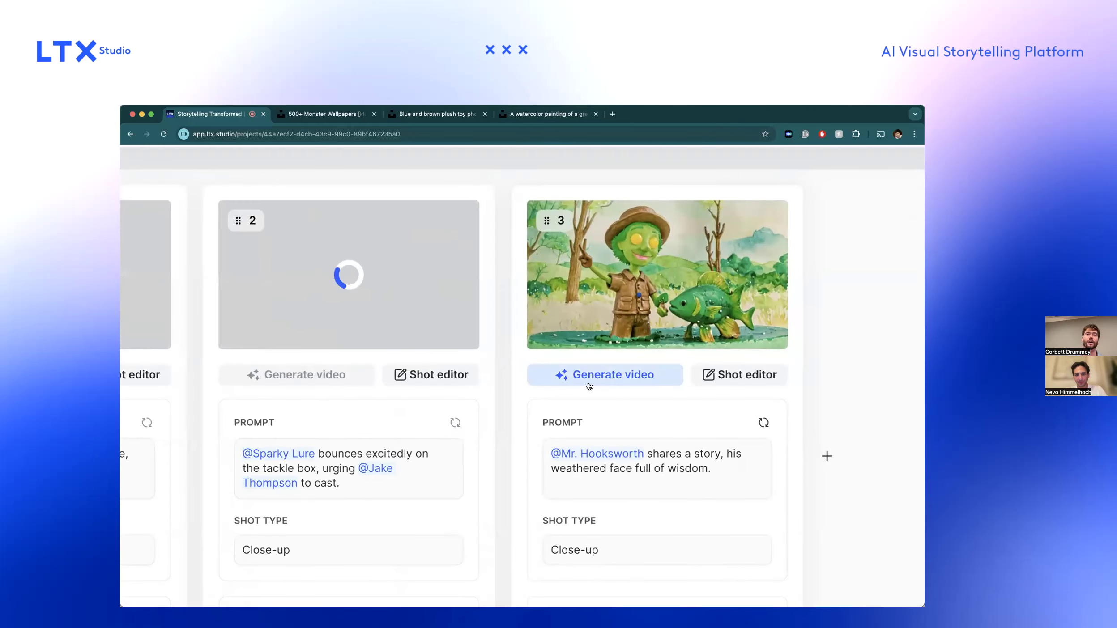
scroll(588, 386, "left", 3)
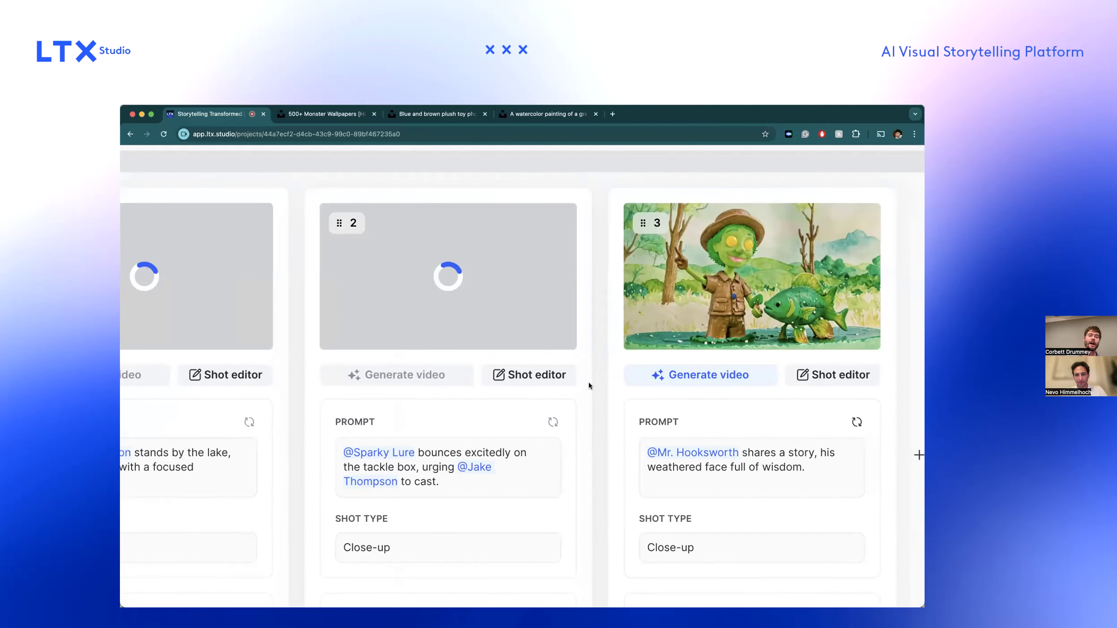
scroll(414, 320, "up", 4)
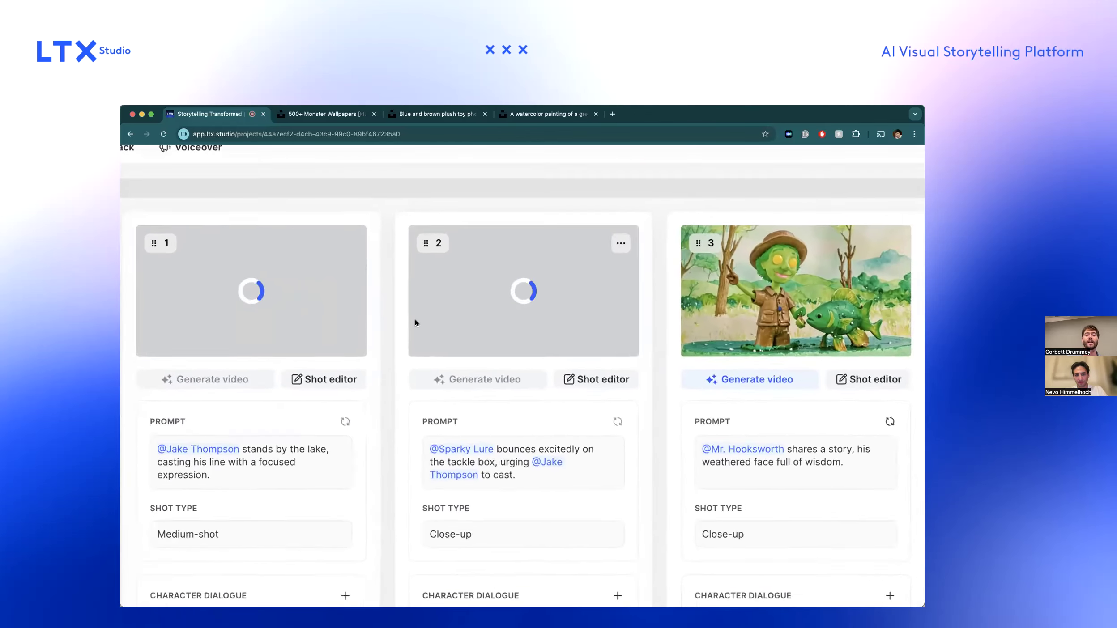
scroll(415, 321, "down", 2)
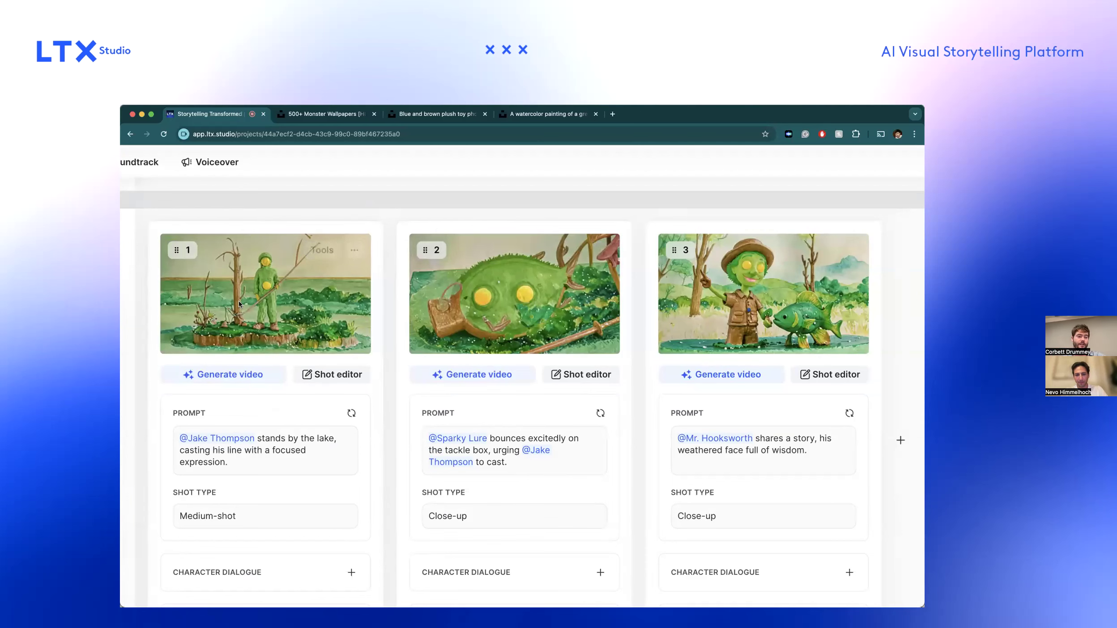
scroll(262, 316, "down", 5)
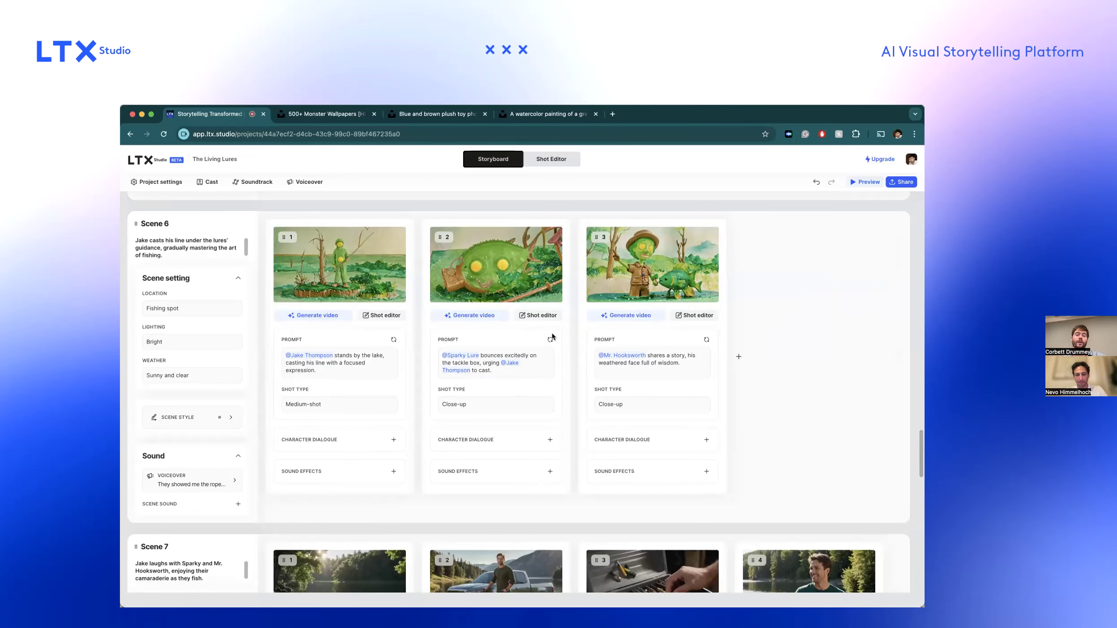
Compare Scene 6's watercolor-styled shots with the shots of the neighbouring scenes in the storyboard.
scroll(672, 260, "up", 5)
scroll(656, 299, "down", 5)
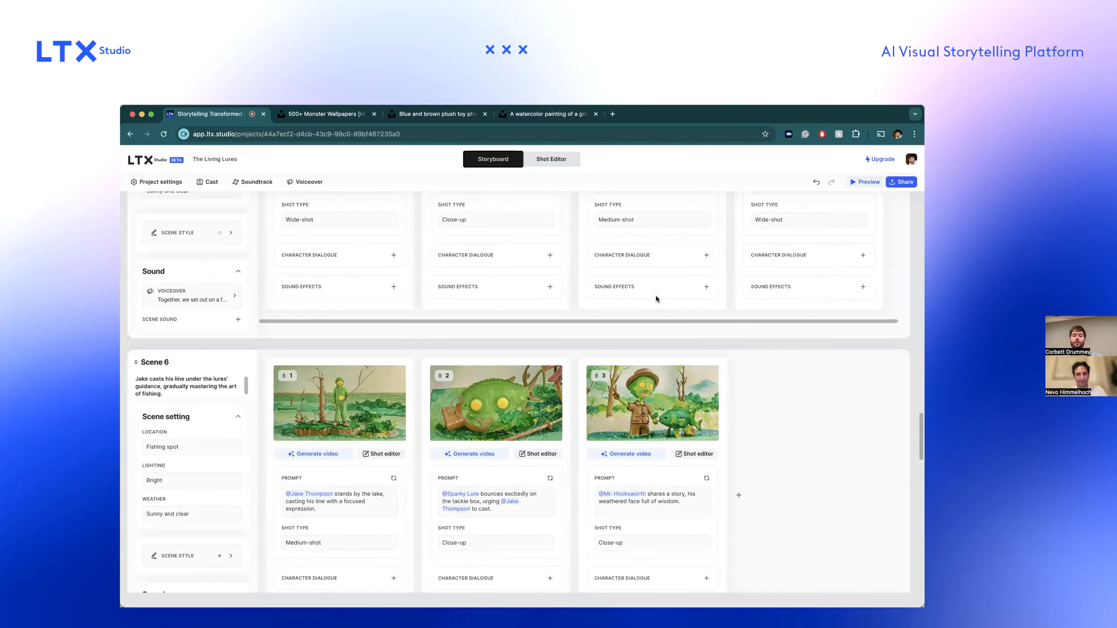
scroll(656, 299, "up", 4)
scroll(656, 299, "down", 5)
mouse_move(689, 407)
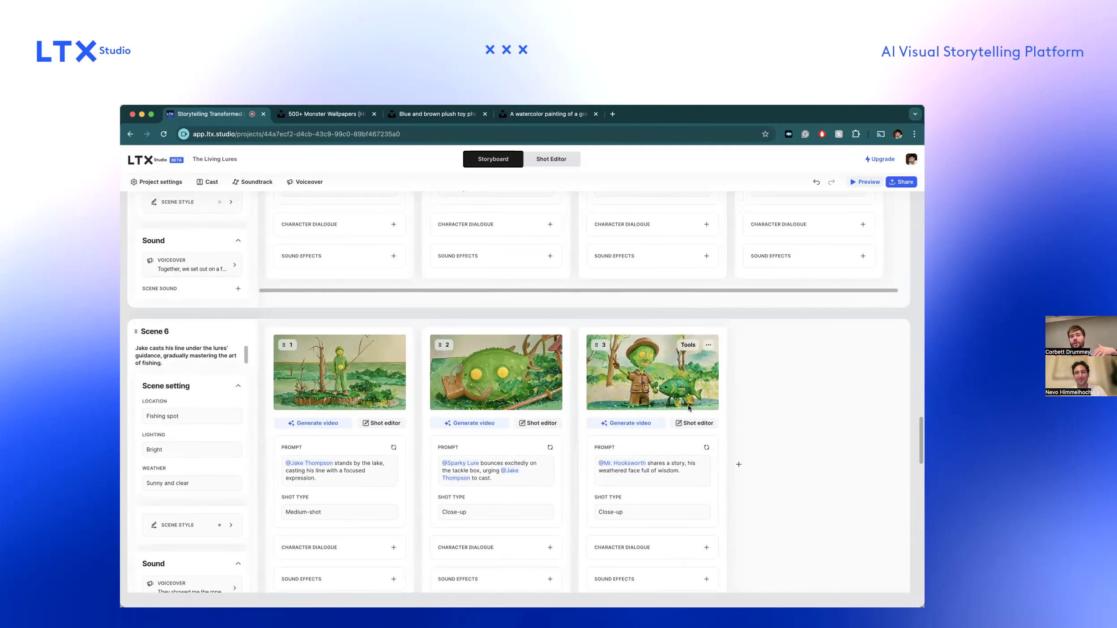
scroll(613, 349, "up", 15)
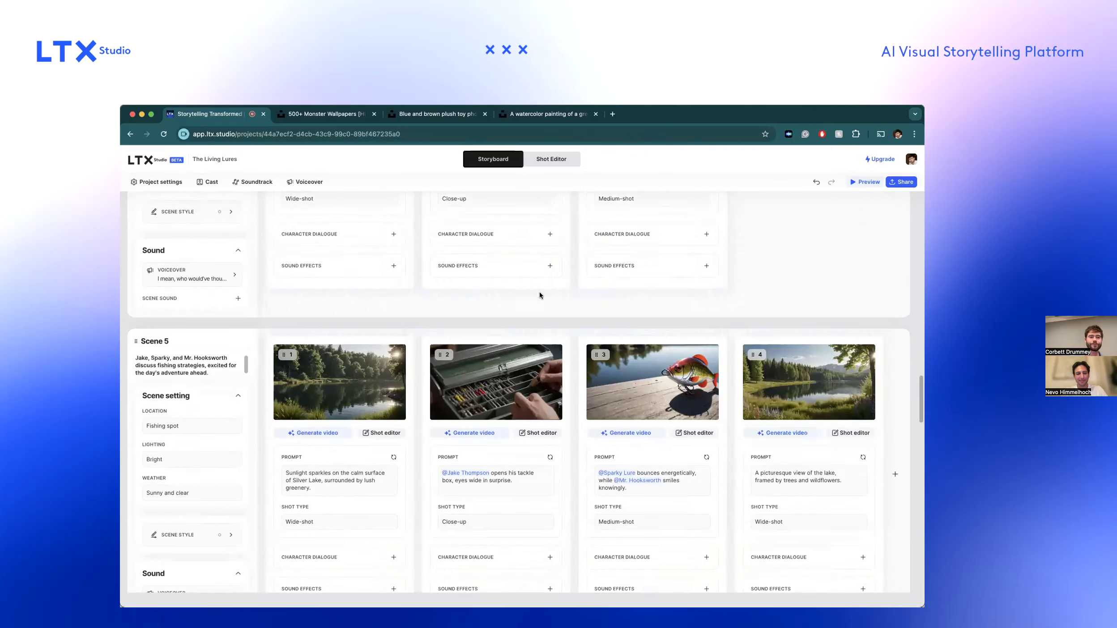
Return to the home page, open the Unlikely Heroes project and bring up its storyboard preview.
left_click(137, 161)
mouse_move(539, 424)
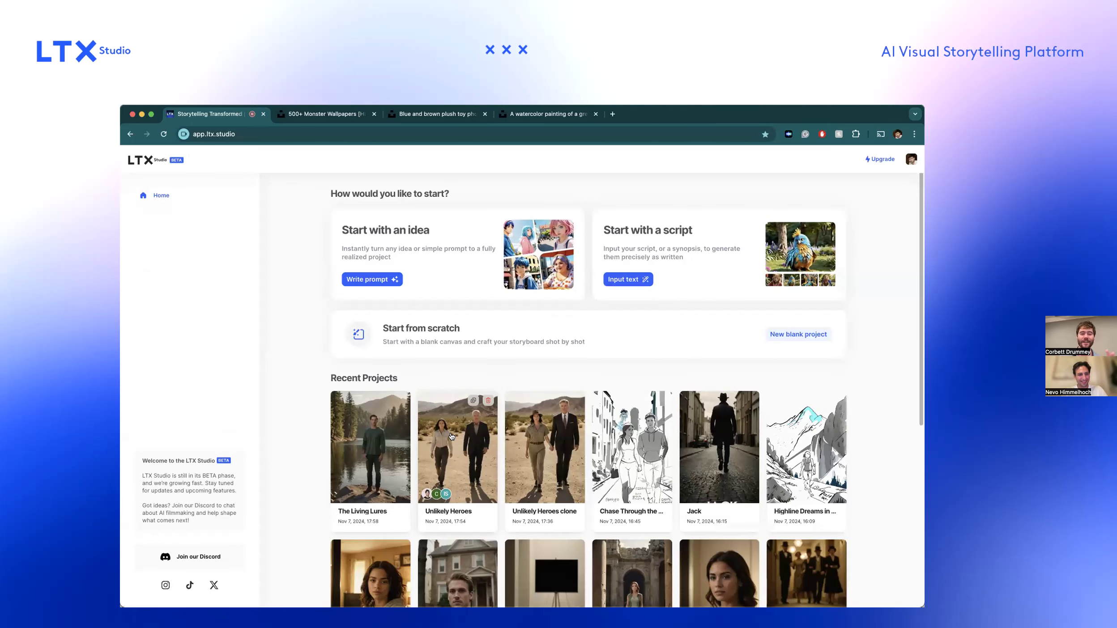
left_click(451, 436)
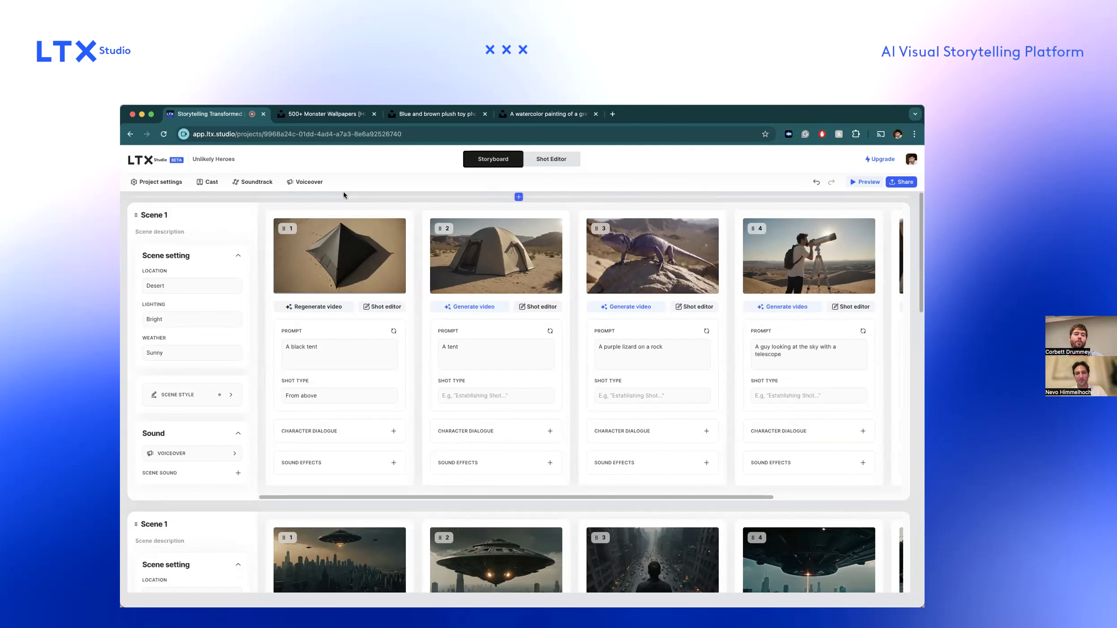
left_click(866, 183)
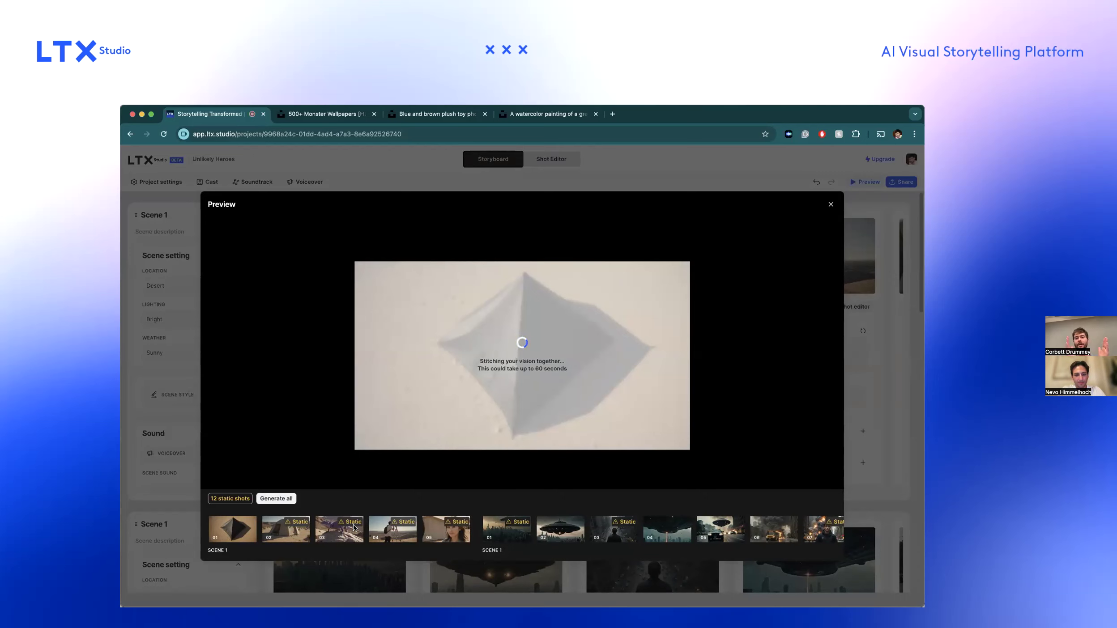
left_click(827, 206)
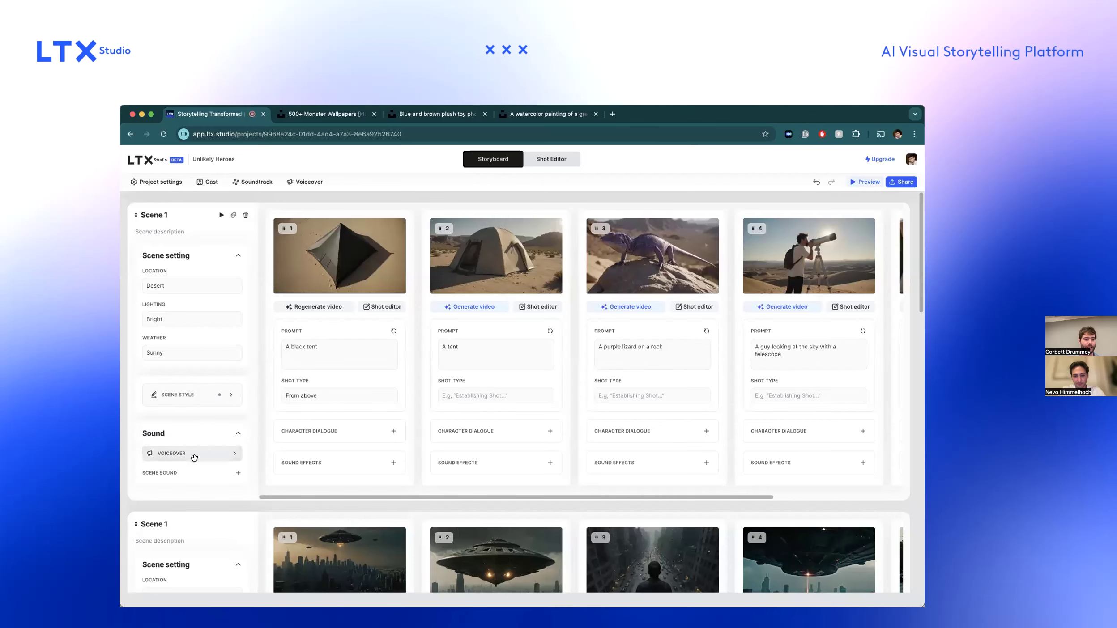
Open the scene sound entry for the Scene 1 set in Downtown Chicago.
scroll(209, 421, "down", 1)
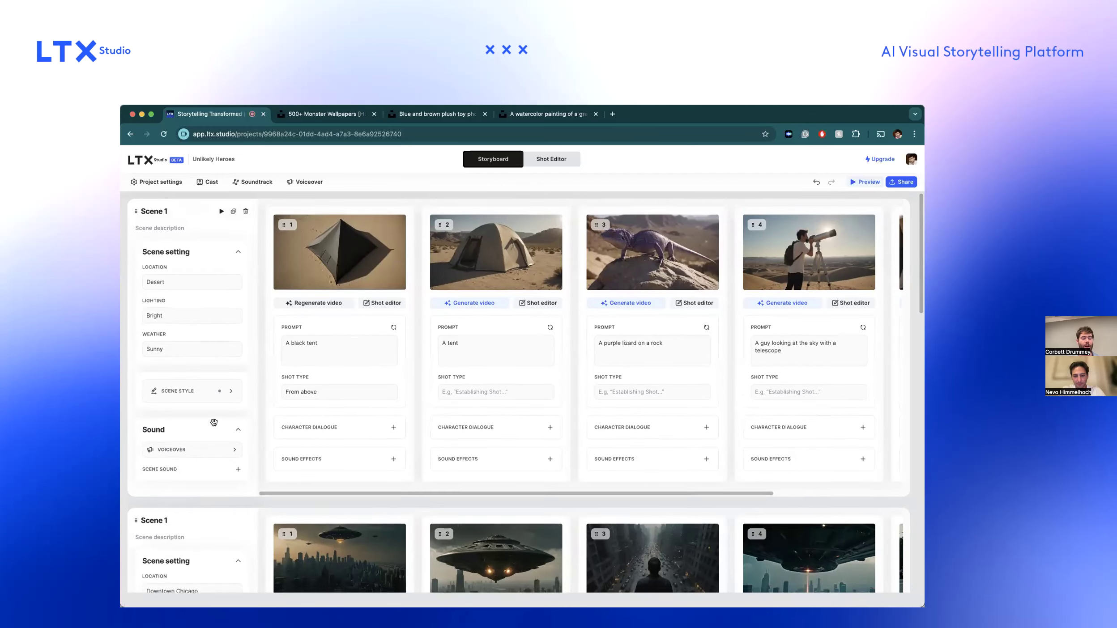
scroll(214, 422, "down", 5)
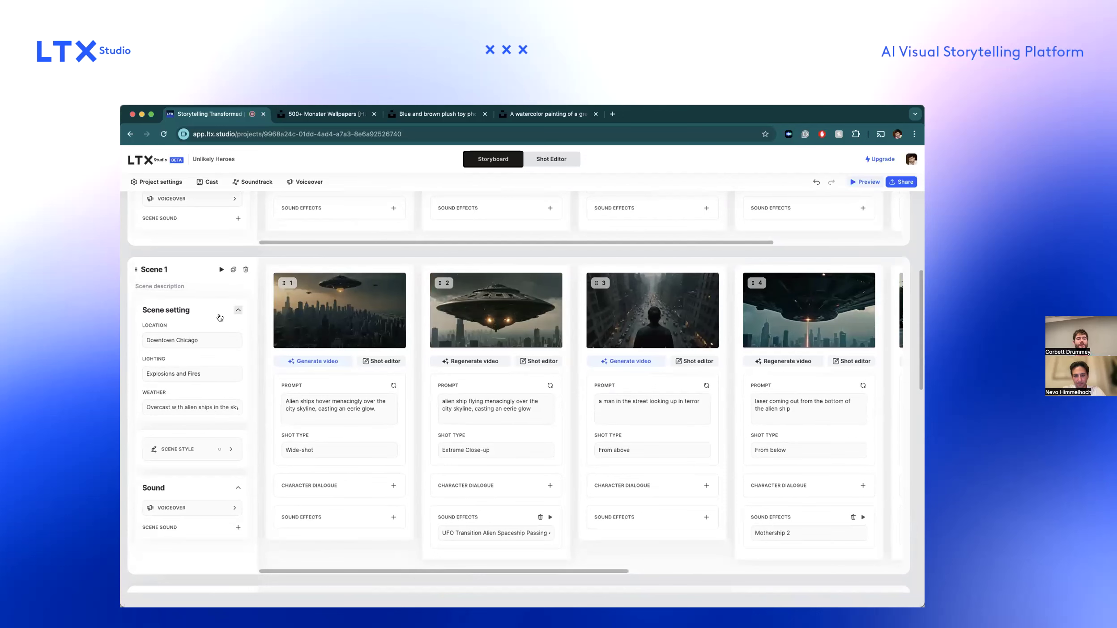
scroll(257, 393, "down", 1)
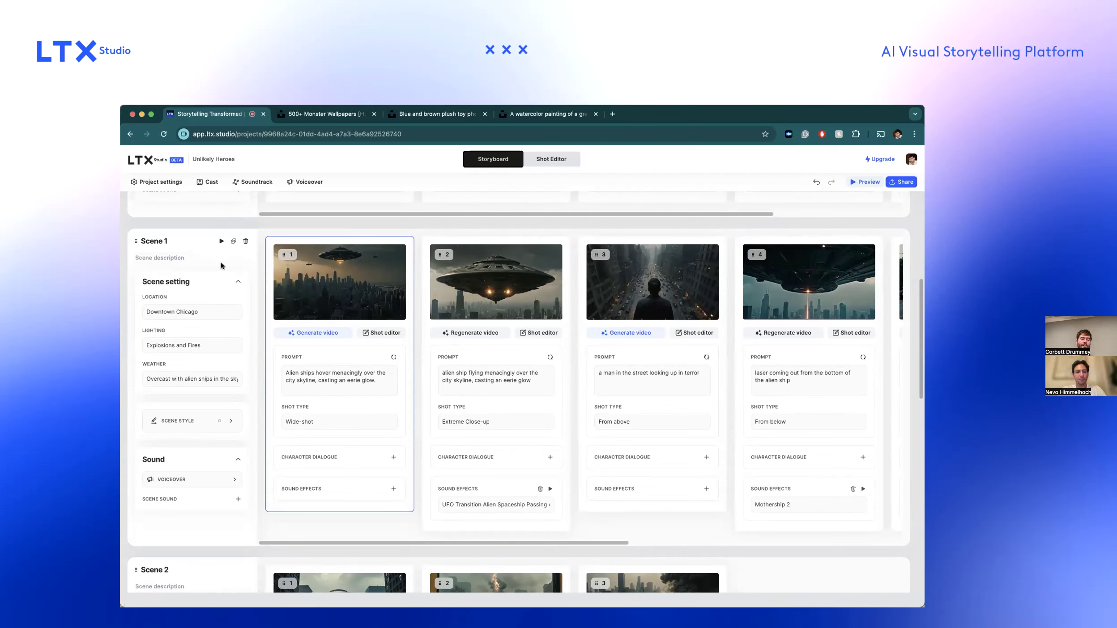
left_click(238, 499)
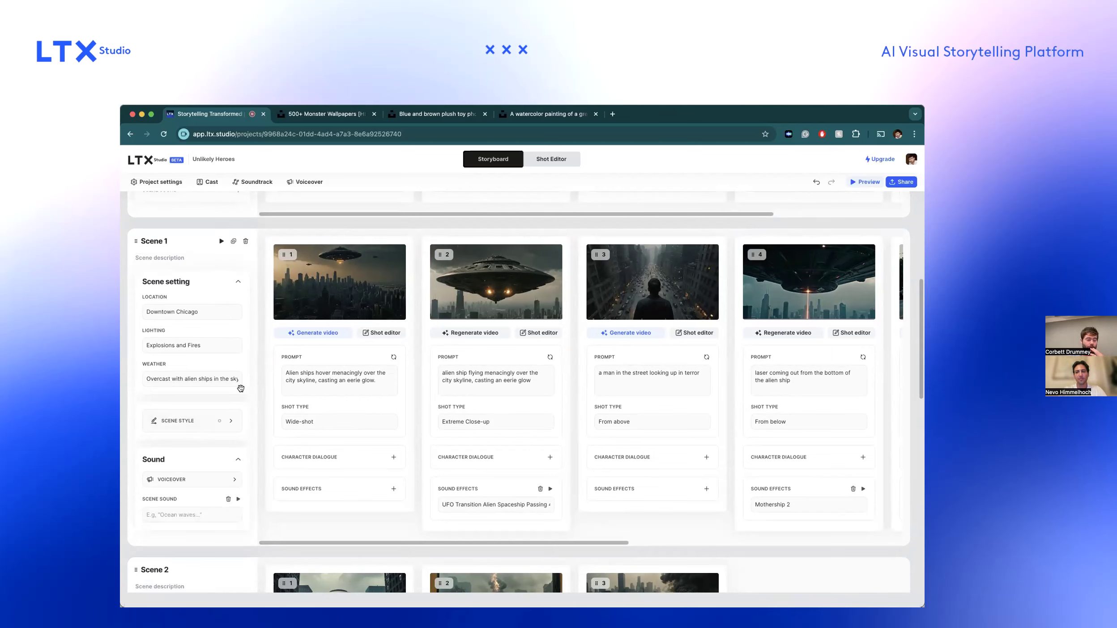
mouse_move(383, 289)
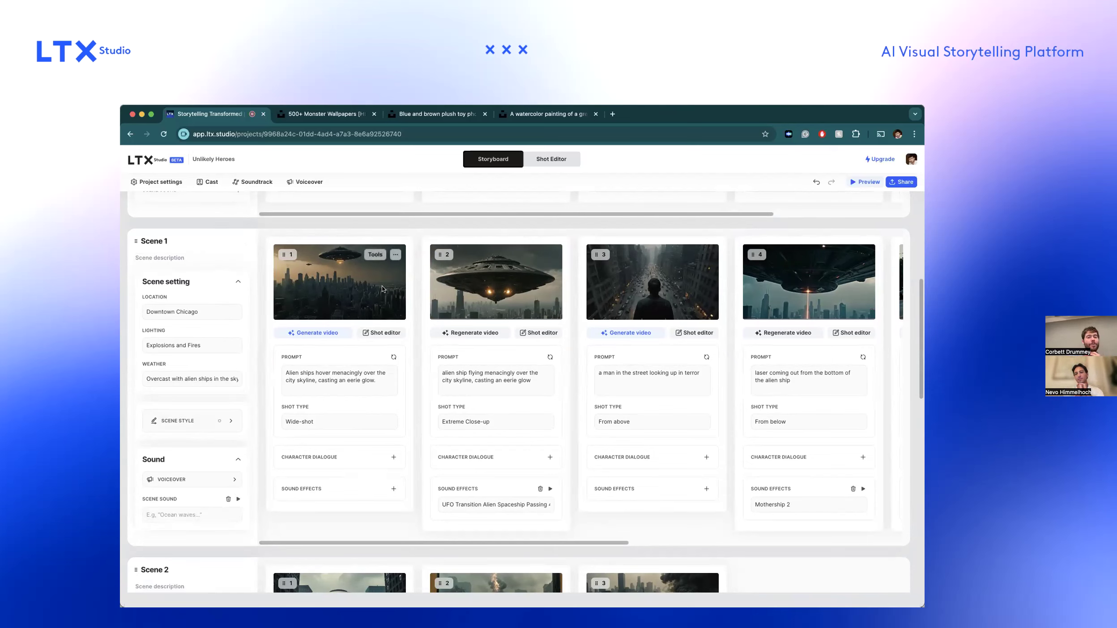
Bring up the storyboard preview again and view the project's sharing and file export options.
left_click(861, 180)
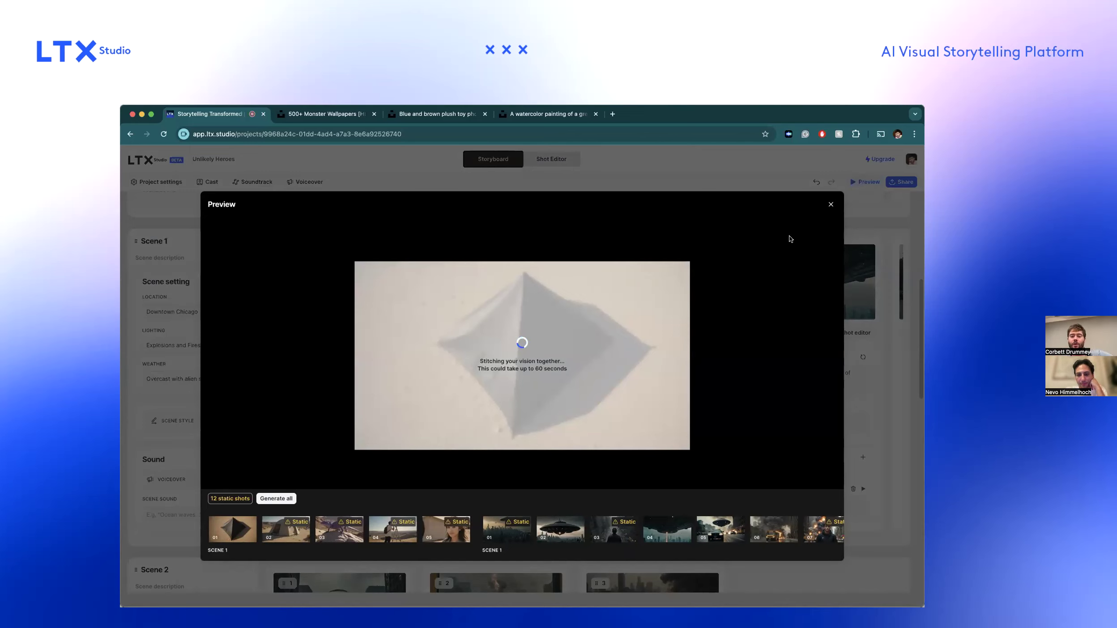
left_click(831, 205)
left_click(901, 182)
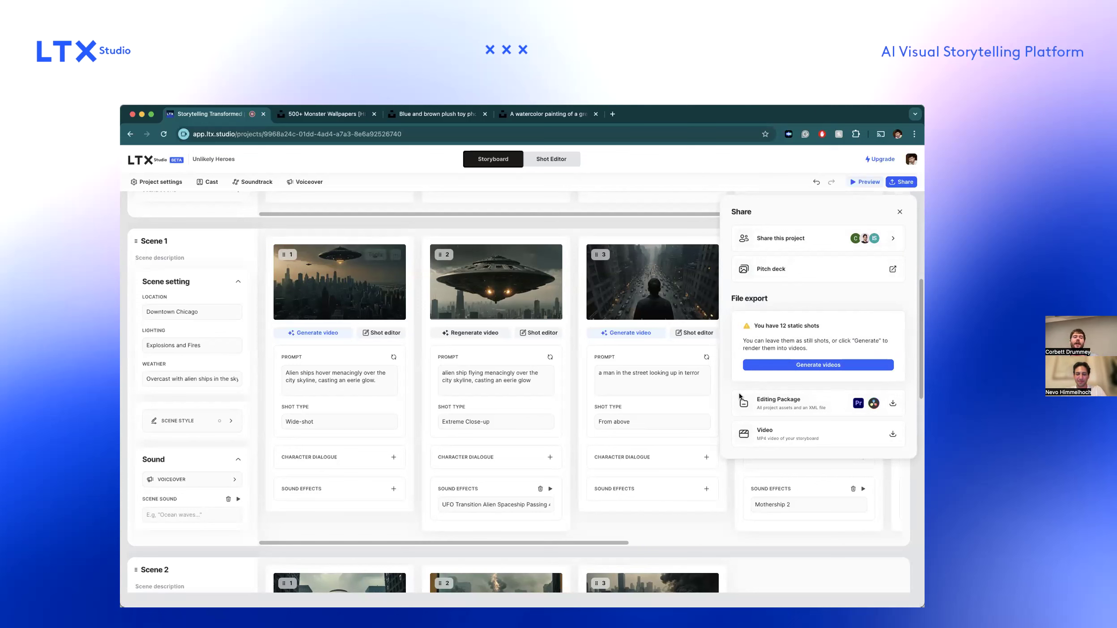
View the upload option for the project's soundtrack and briefly reopen the storyboard preview.
left_click(253, 182)
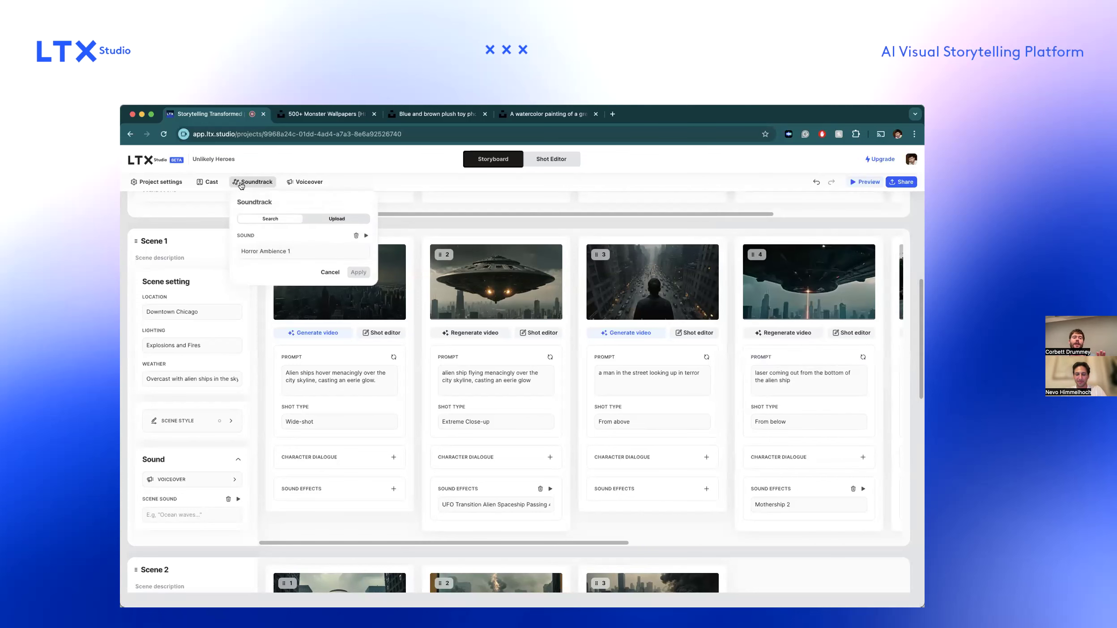
left_click(330, 219)
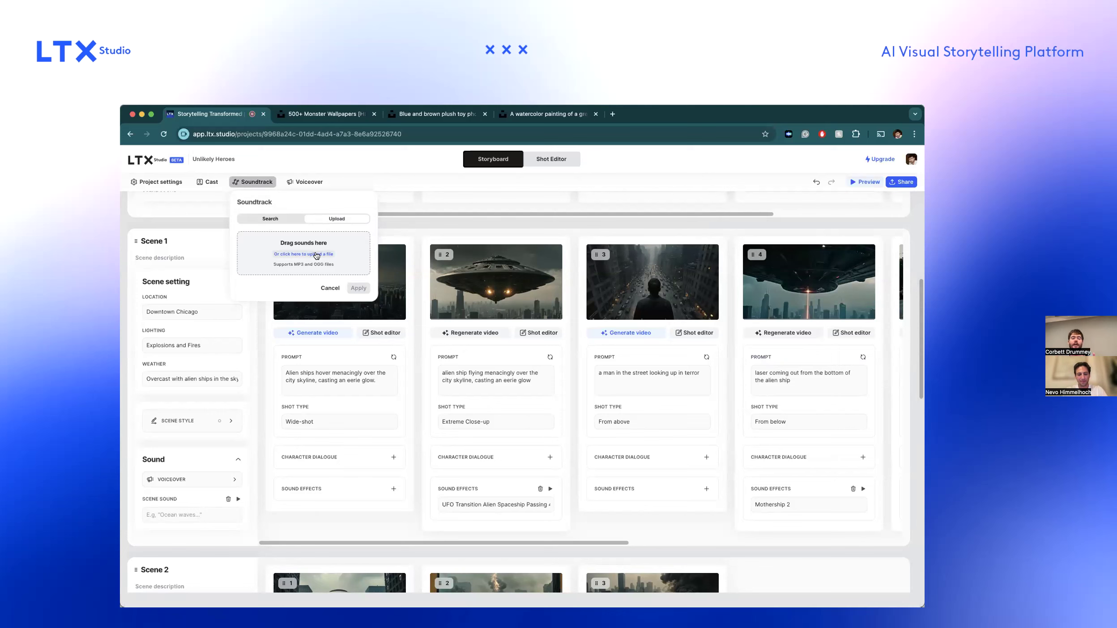
left_click(861, 181)
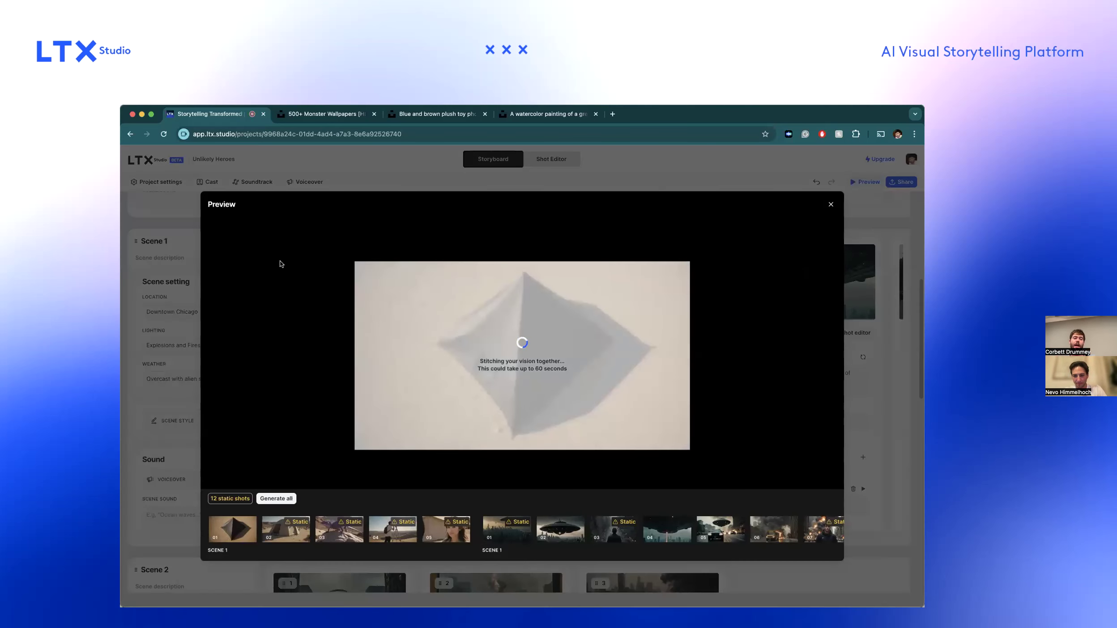
key("Escape")
Open shot 1 of the Downtown Chicago scene in the Shot Editor, check the export options and set its duration to 6s.
left_click(381, 333)
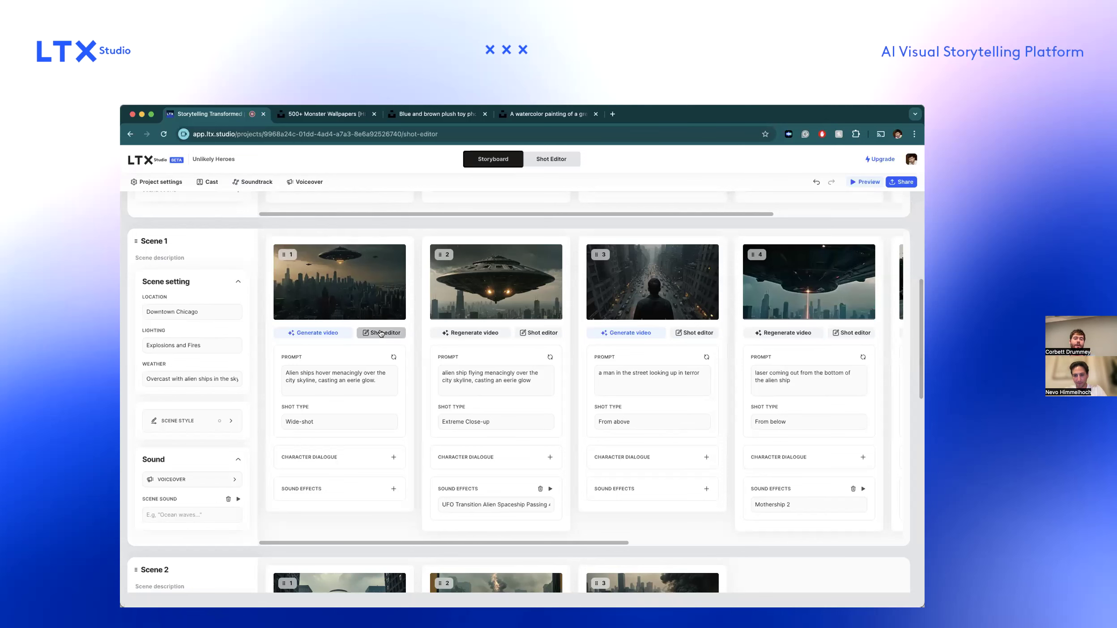
scroll(198, 457, "down", 5)
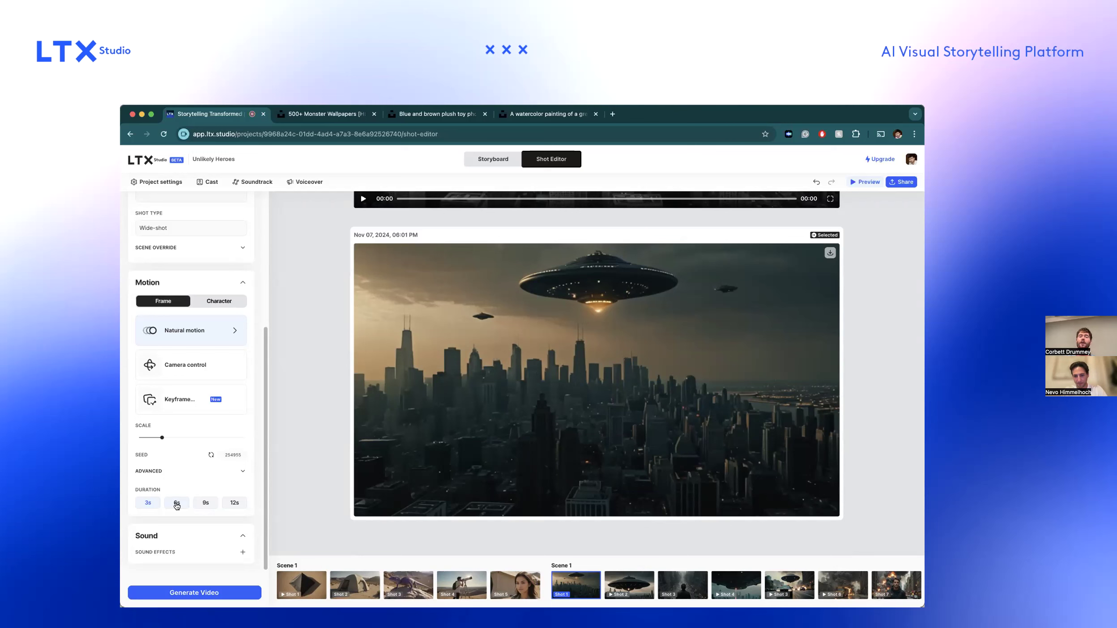
left_click(901, 182)
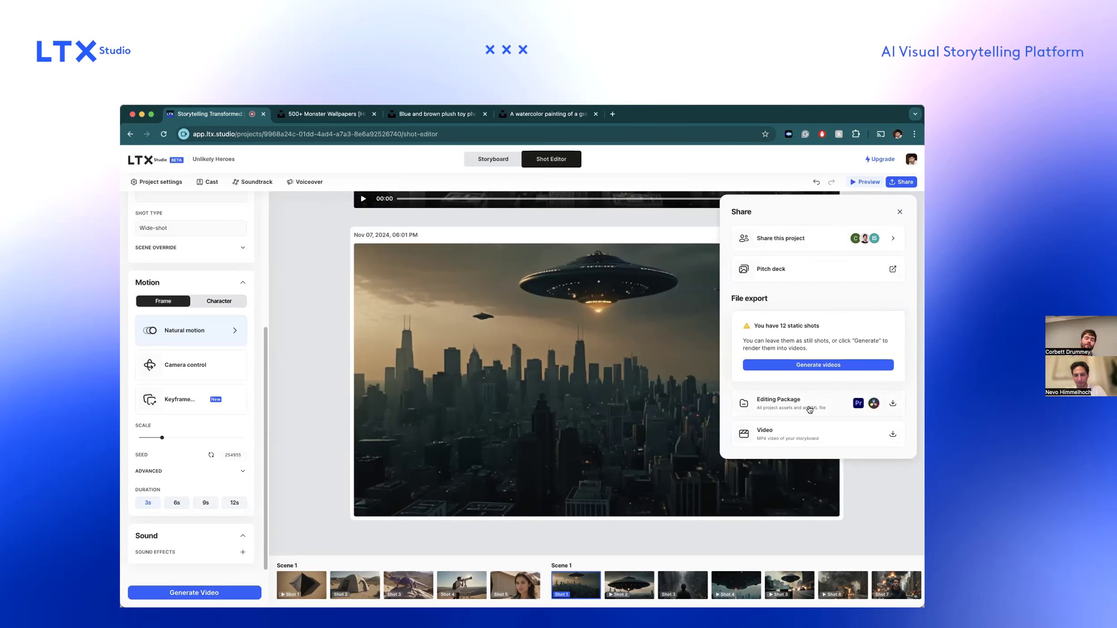
left_click(230, 503)
left_click(211, 501)
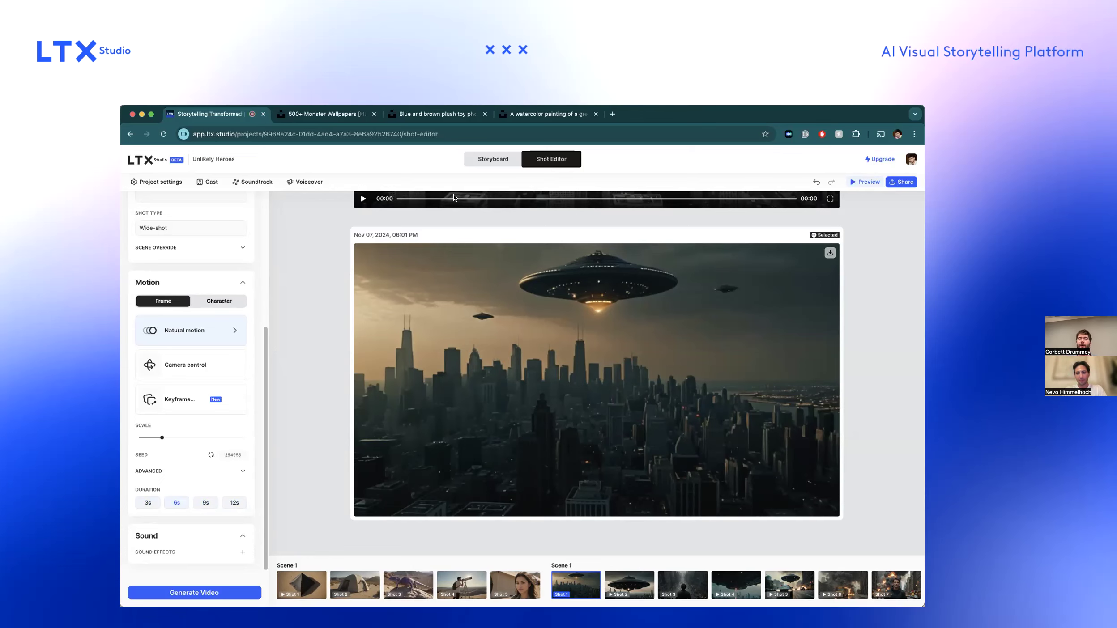
Return to the storyboard and copy the project link from the project's sharing settings.
left_click(487, 158)
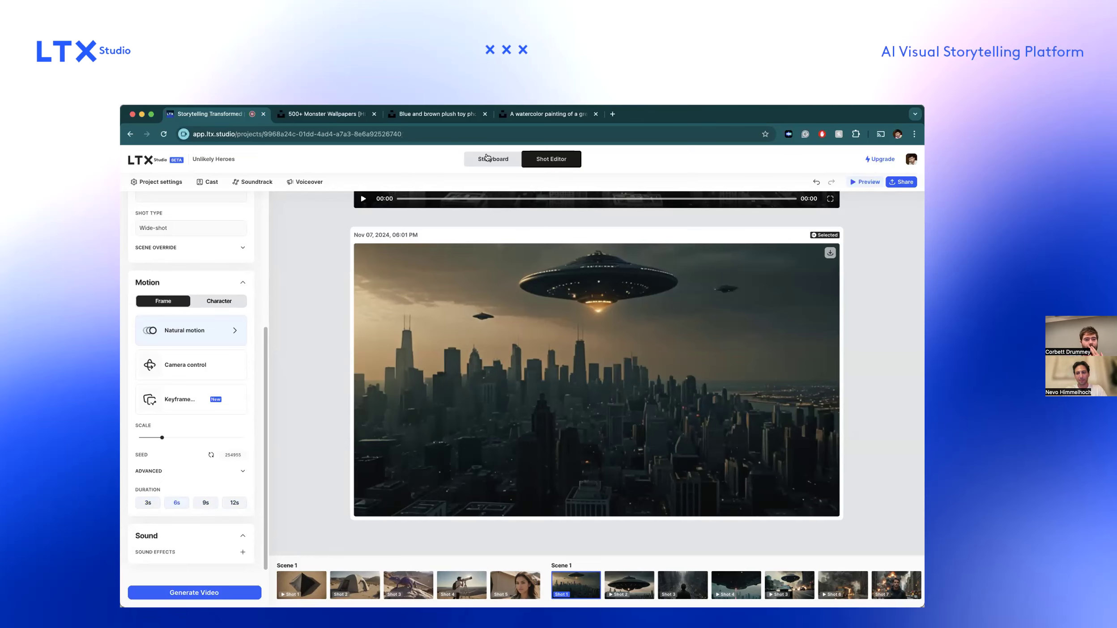
left_click(901, 182)
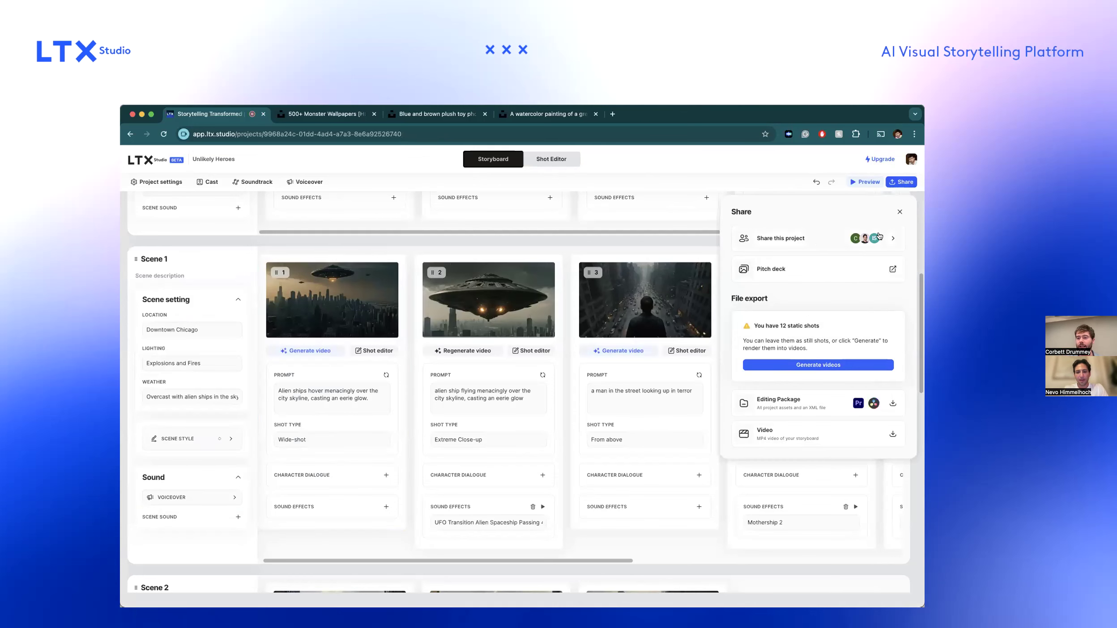
left_click(805, 238)
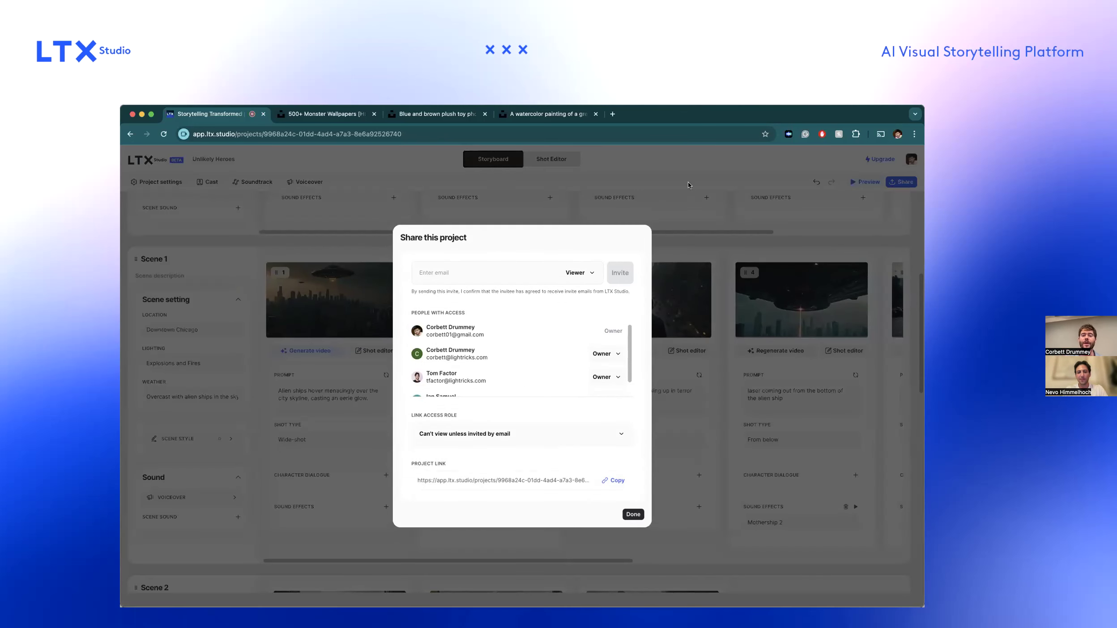
left_click(614, 480)
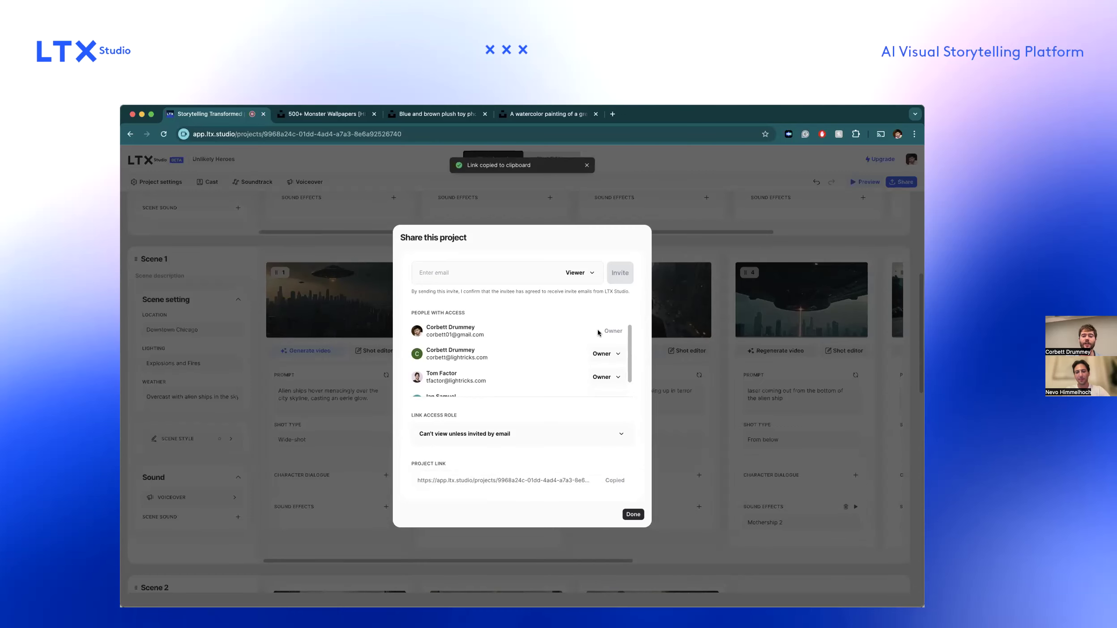
left_click(644, 153)
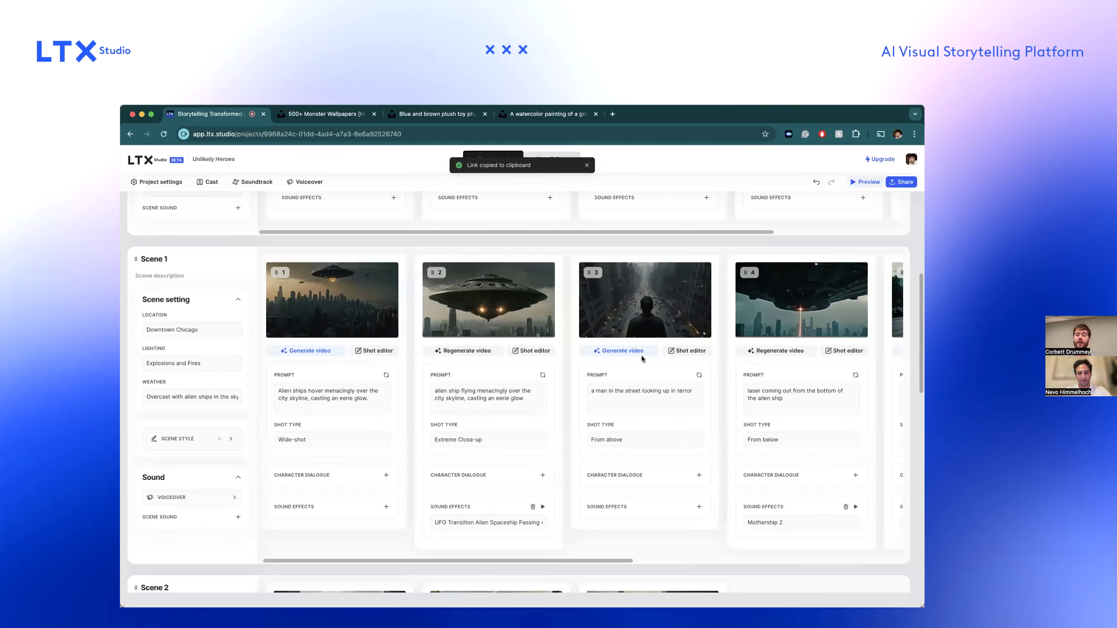